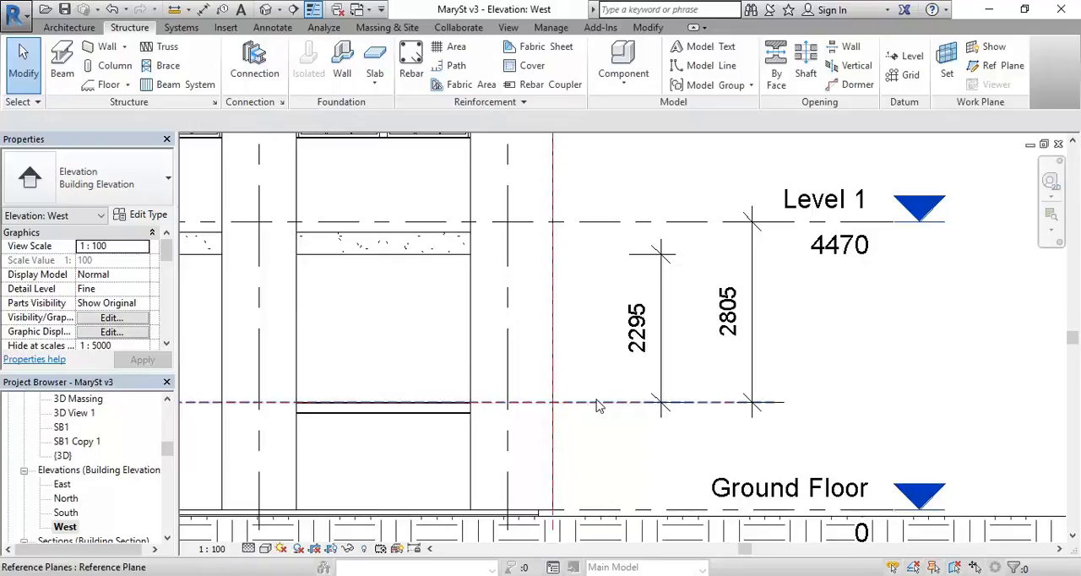
Step: Set the reference plane's distance below the underside of the concrete edge to 1785 mm
left_click(639, 328)
type("1785")
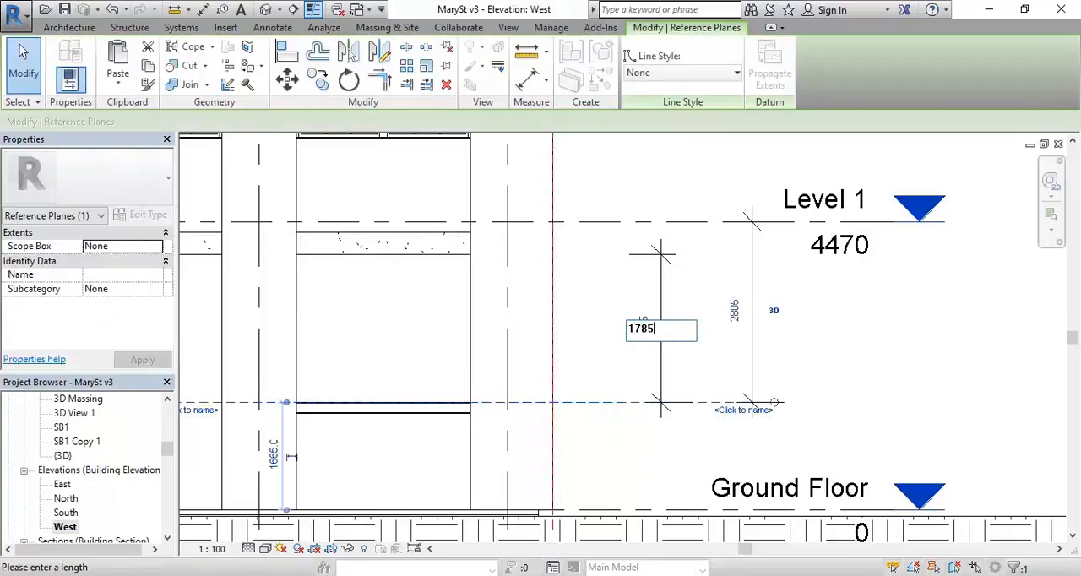
key("Return")
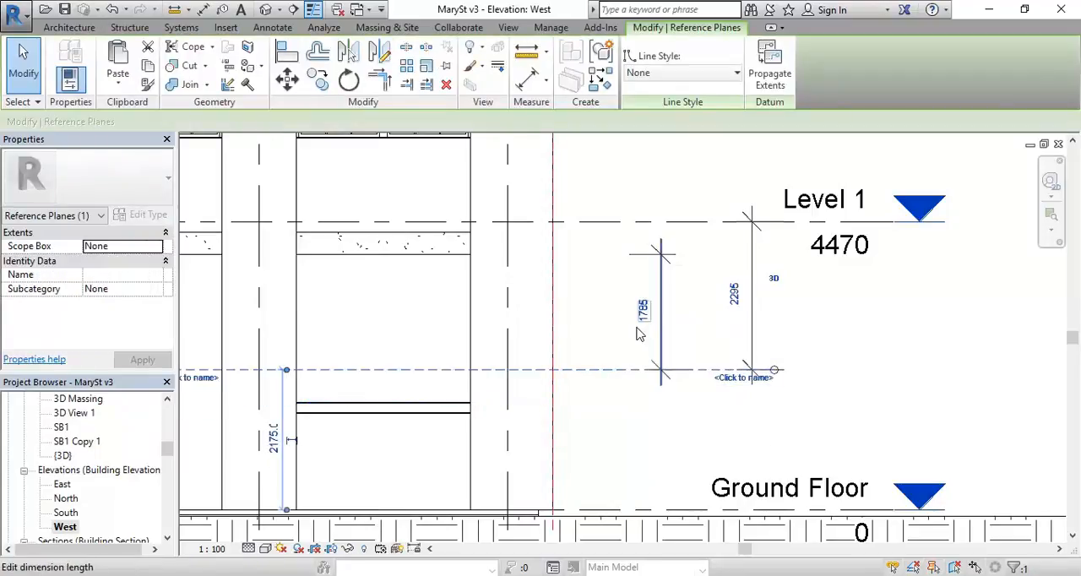
left_click(693, 191)
Step: Set the start and end level offsets of the UB170x100 beam between the columns to -2295 mm
left_click(376, 410)
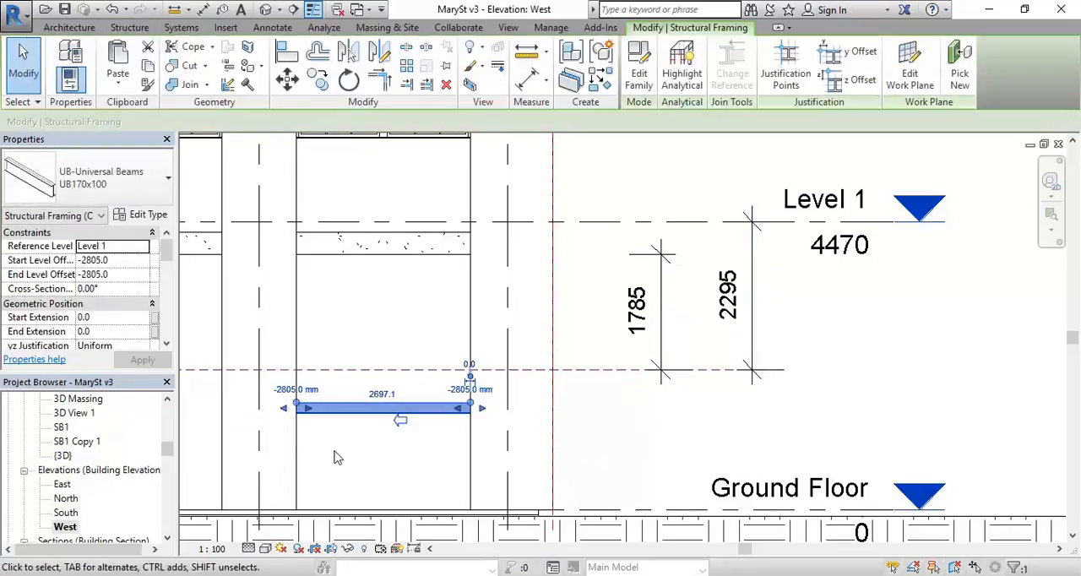
left_click(87, 261)
left_click_drag(83, 266, 125, 265)
type("2295")
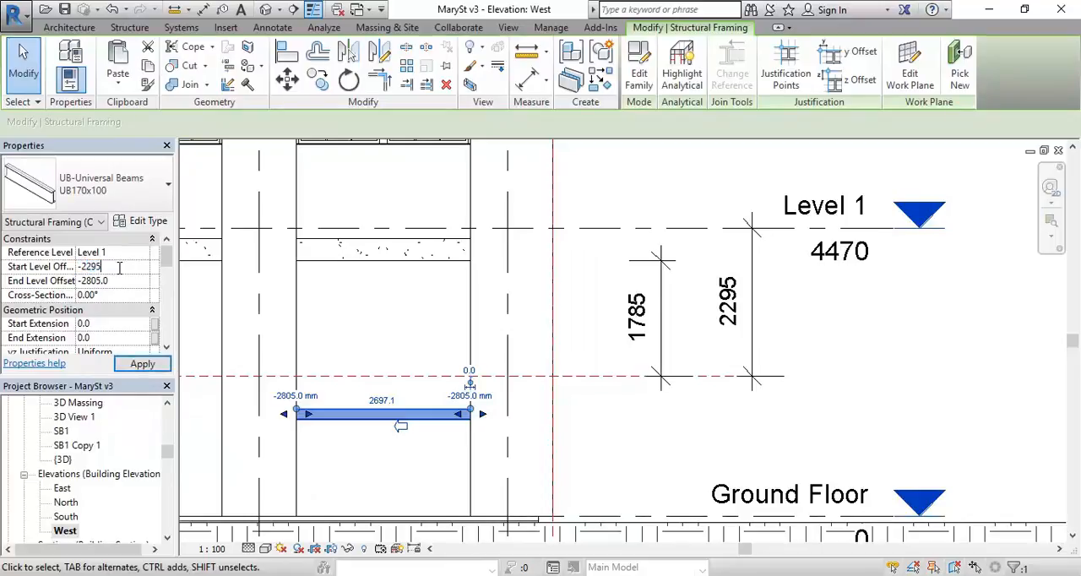
left_click(119, 284)
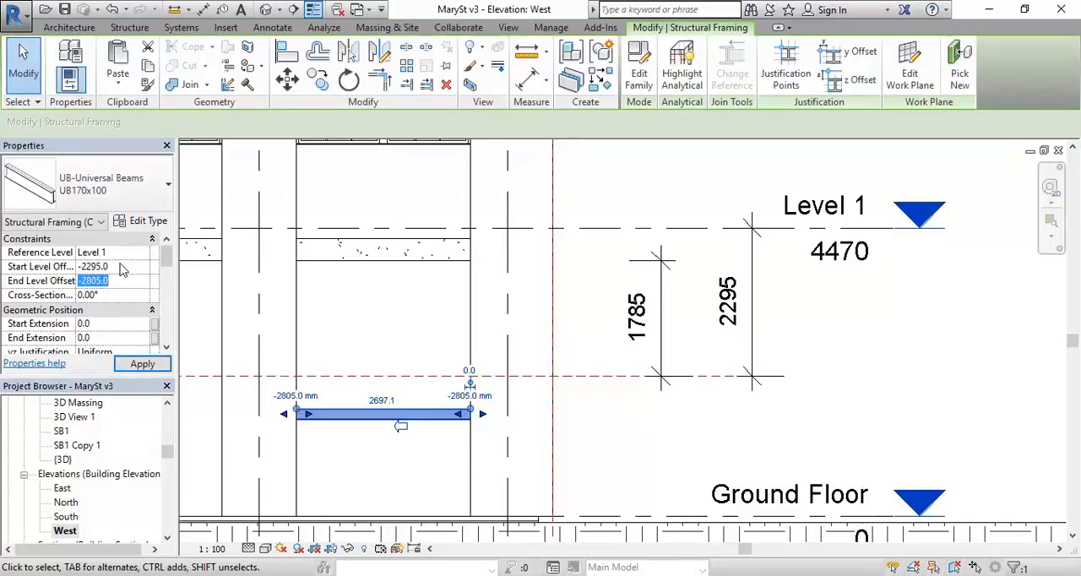
left_click_drag(86, 282, 119, 276)
type("229")
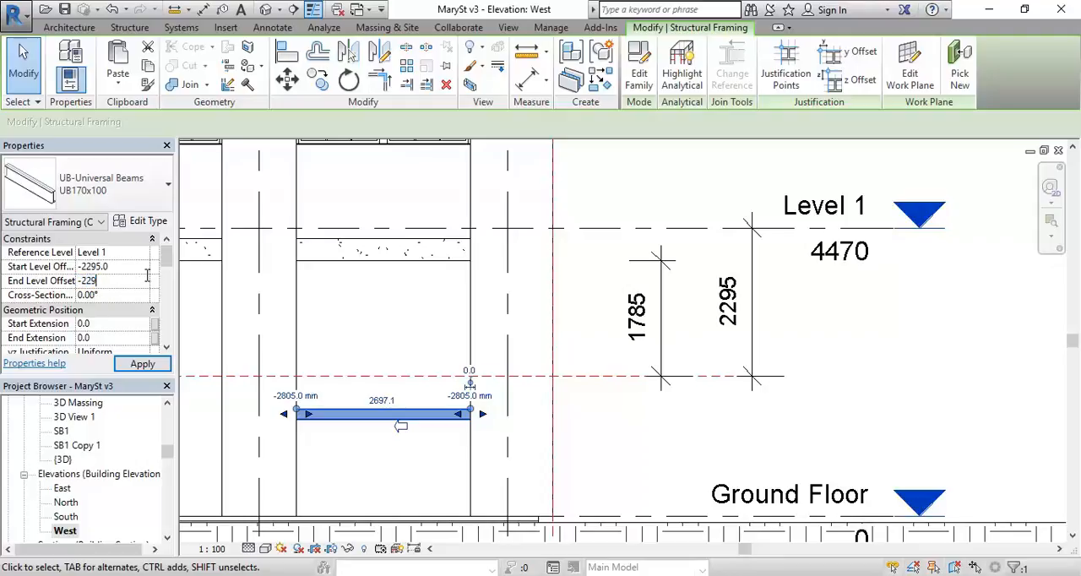
key("Return")
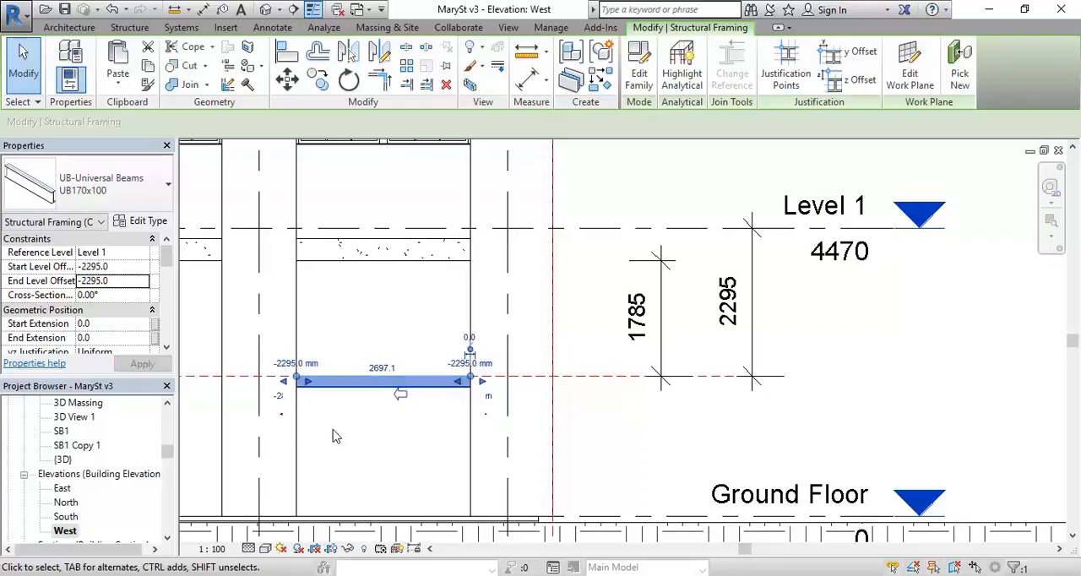
left_click(333, 435)
Step: Open the {3D} view and check the repositioned steel beam between the corner columns
scroll(334, 436, "down", 3)
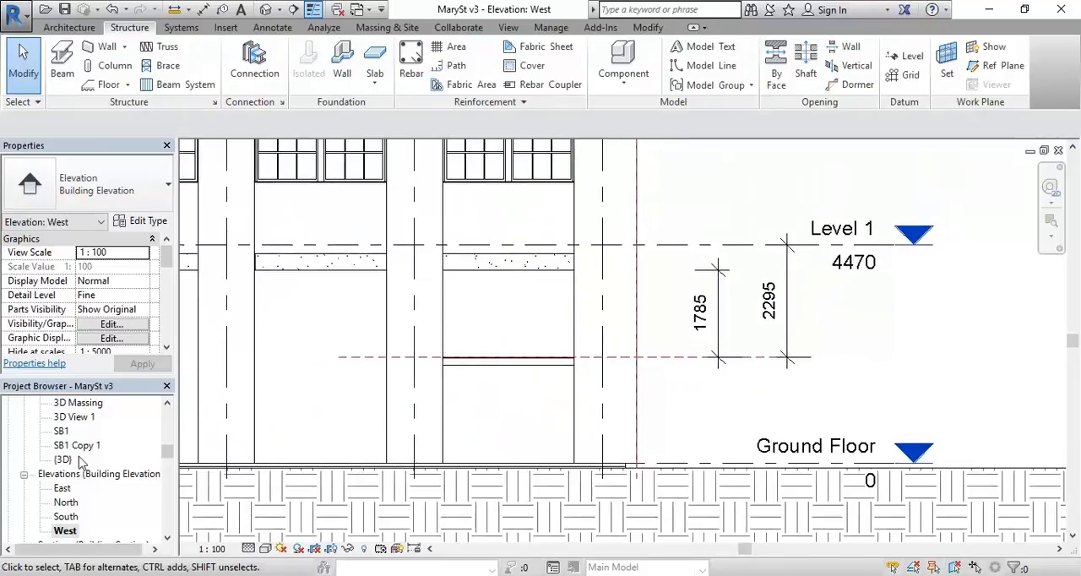
double_click(63, 456)
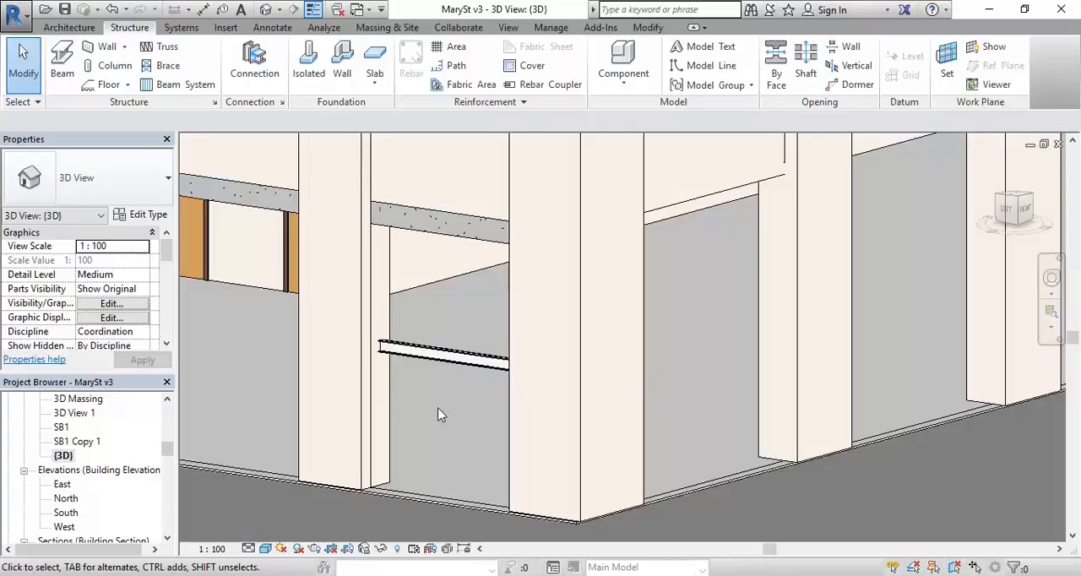
middle_click_drag(437, 414, 468, 381)
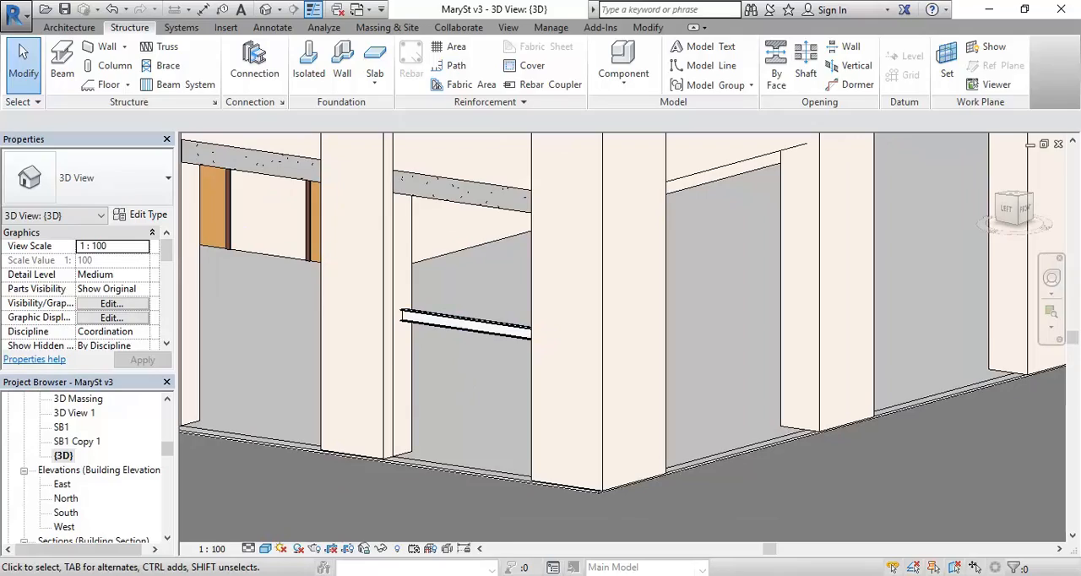
Step: Switch to the Google Maps Street View of 36 Mary St in the browser and move along the street to the corner shopfront
left_click(266, 530)
scroll(392, 323, "down", 3)
left_click_drag(400, 363, 395, 277)
left_click(435, 292)
left_click_drag(683, 231, 273, 220)
left_click_drag(608, 254, 342, 251)
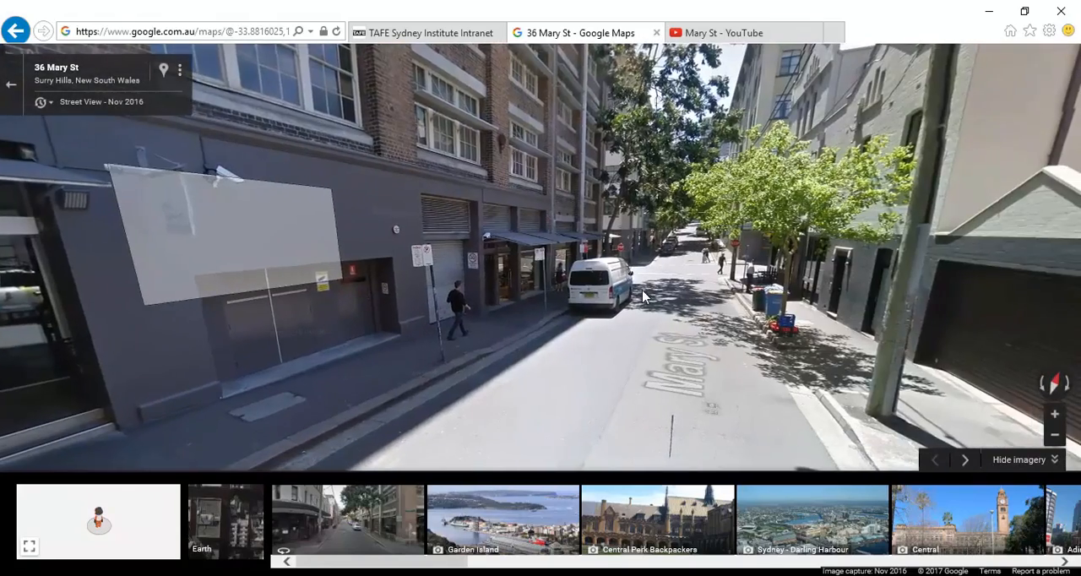
left_click(641, 296)
left_click(559, 302)
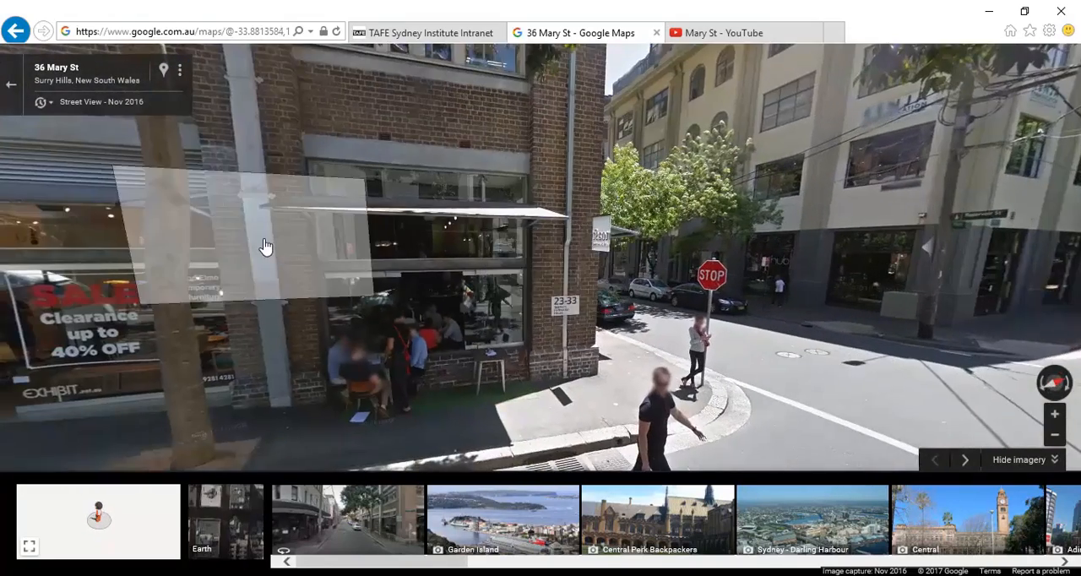
Step: Examine the corner café's window, horizontal beam and low brick wall, along with the neighbouring shopfront
left_click(264, 245)
left_click_drag(270, 309, 266, 188)
left_click_drag(125, 227, 225, 253)
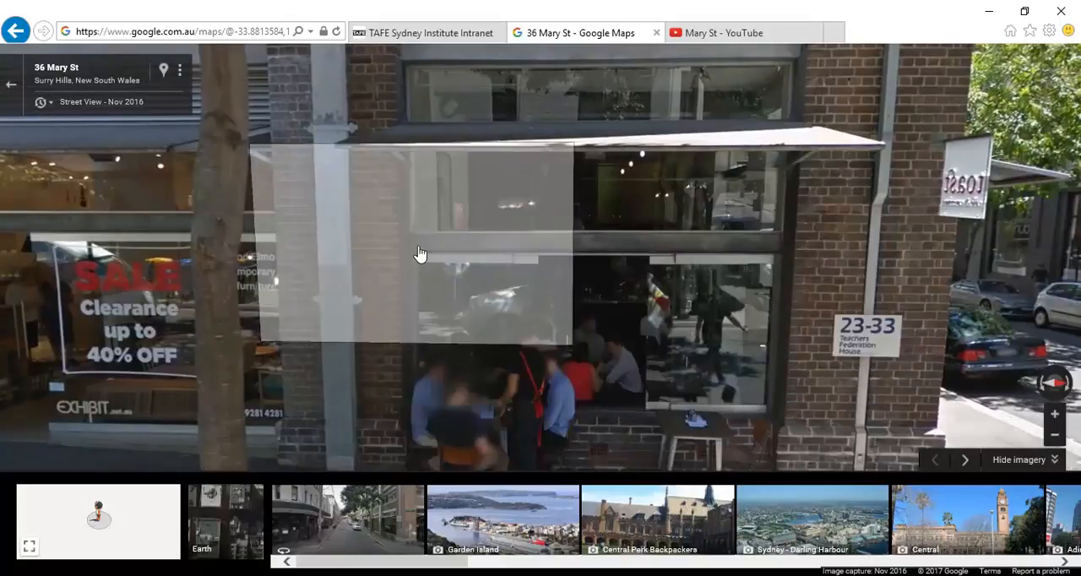
left_click_drag(374, 296, 769, 248)
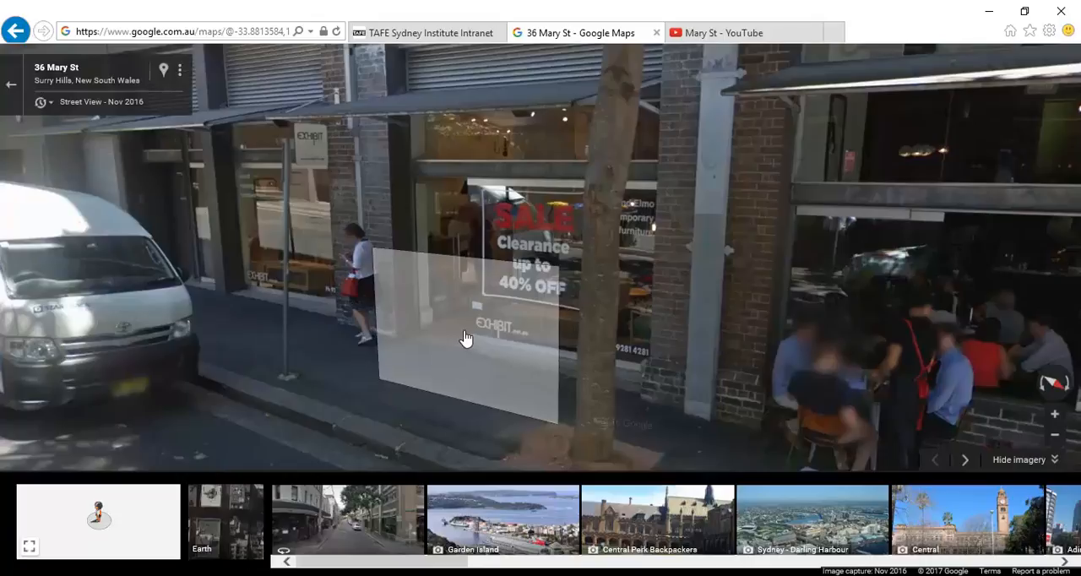
left_click(578, 304)
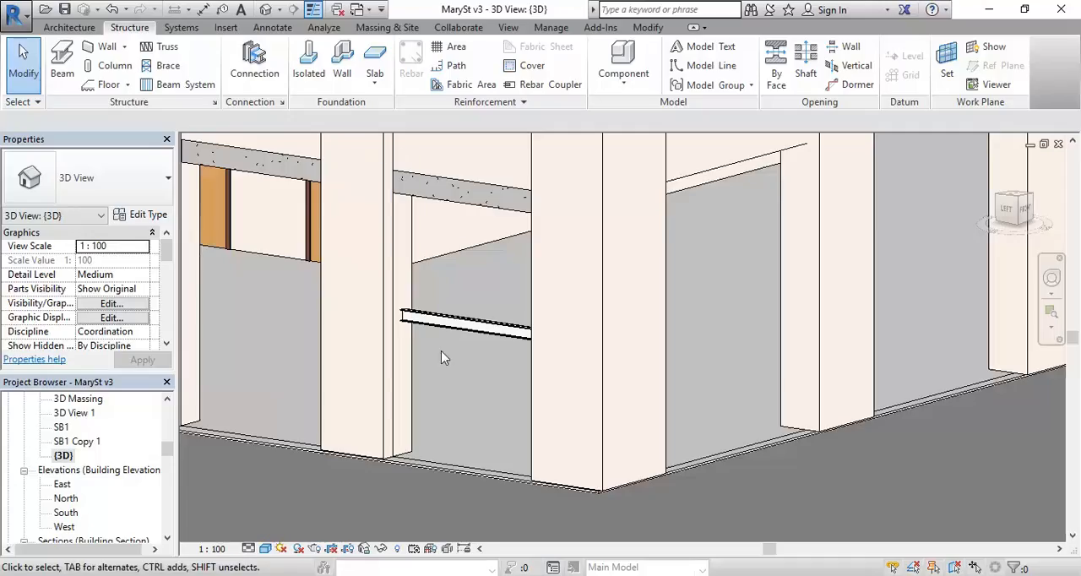
Step: Return to the MarySt v3 model in Revit and open the Ground Floor floor plan
middle_click_drag(439, 357, 471, 381)
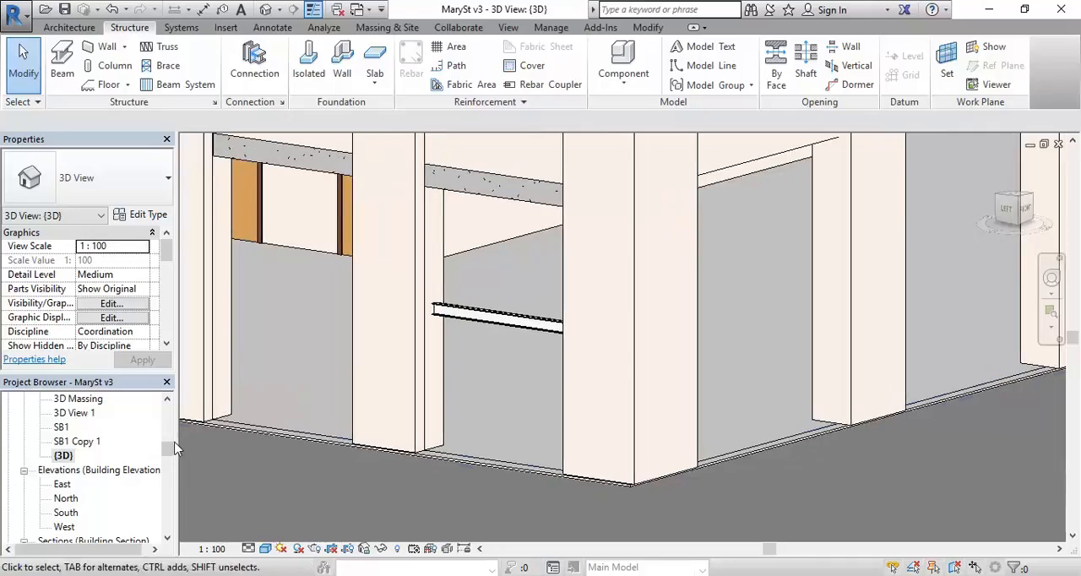
left_click_drag(166, 446, 168, 426)
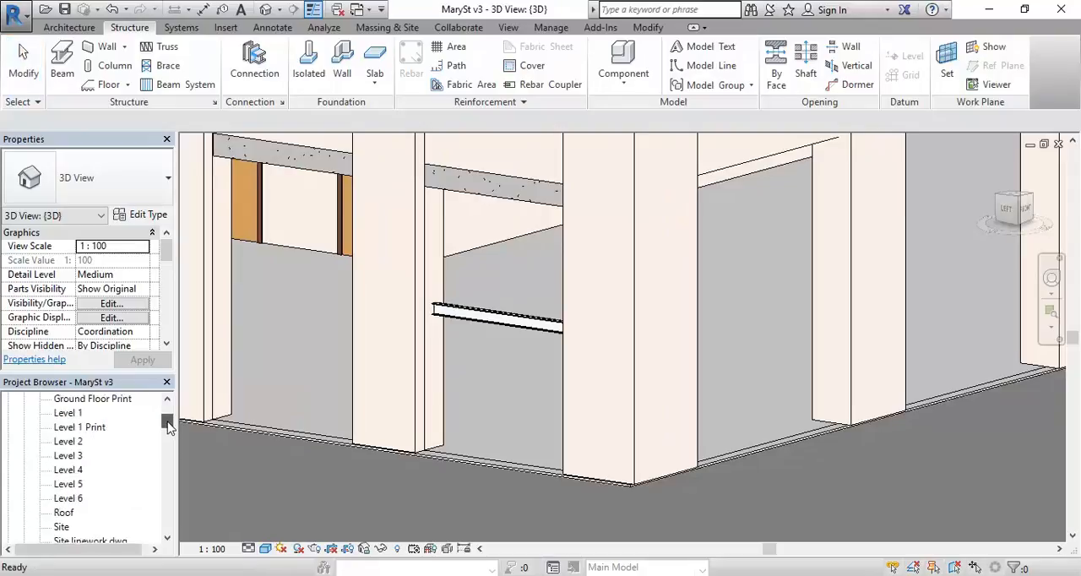
left_click(100, 400)
scroll(81, 459, "up", 2)
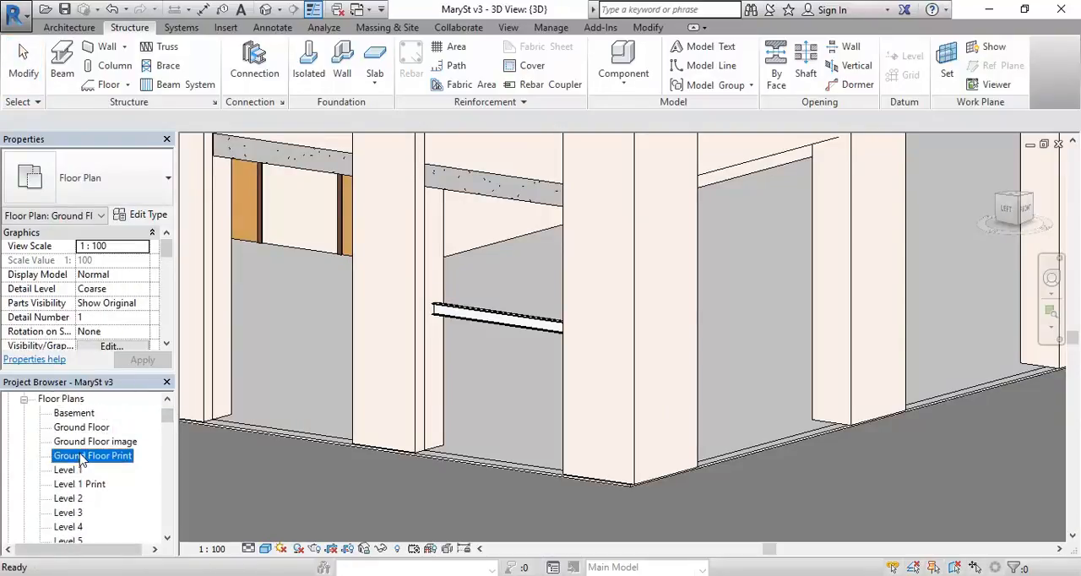
double_click(81, 428)
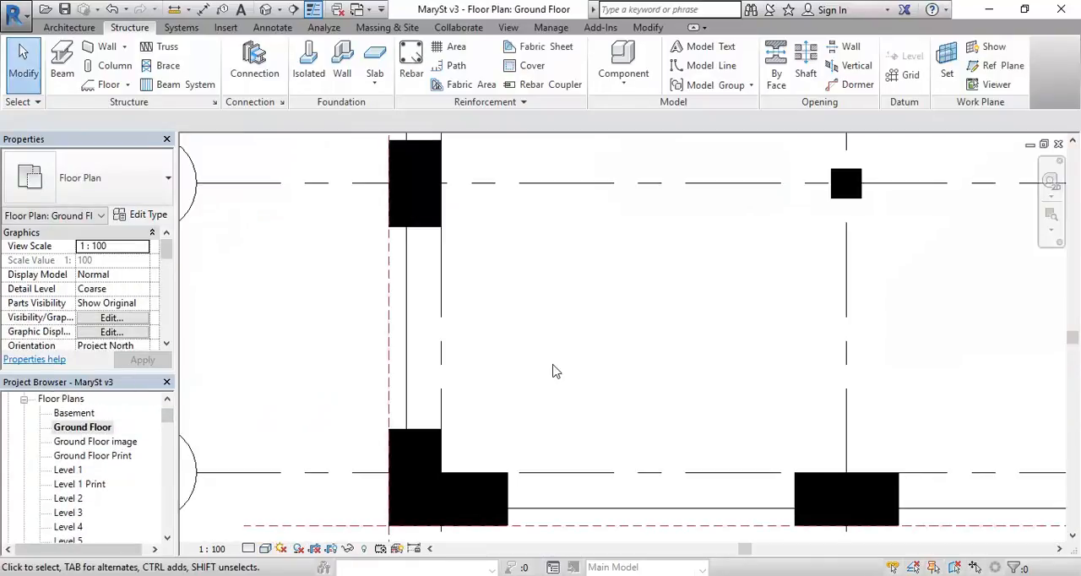
Step: Start an architectural wall of type Existing 470mm Wall and set its top constraint to Unconnected
left_click(66, 29)
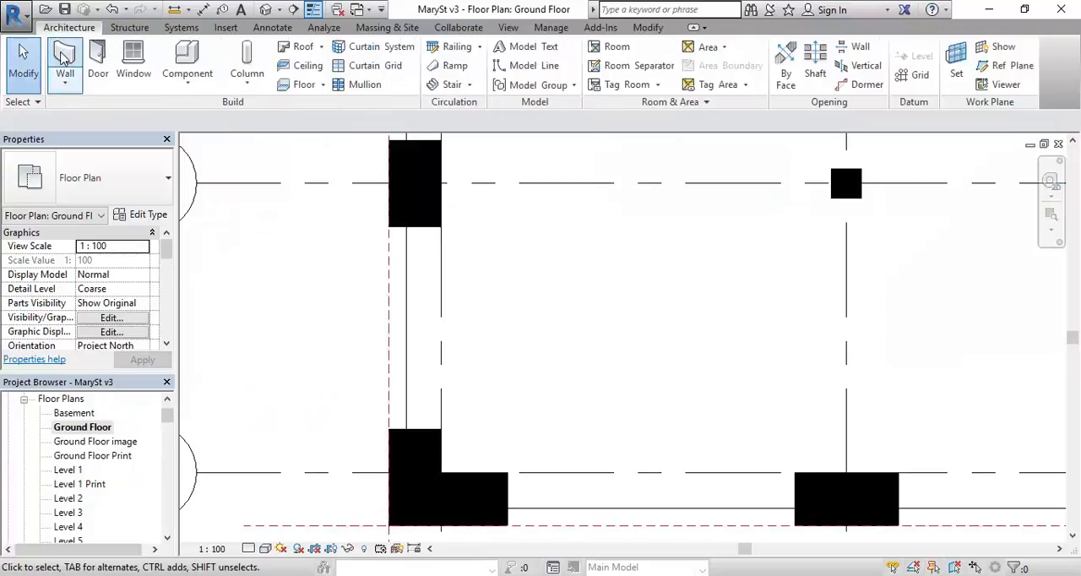
left_click(63, 57)
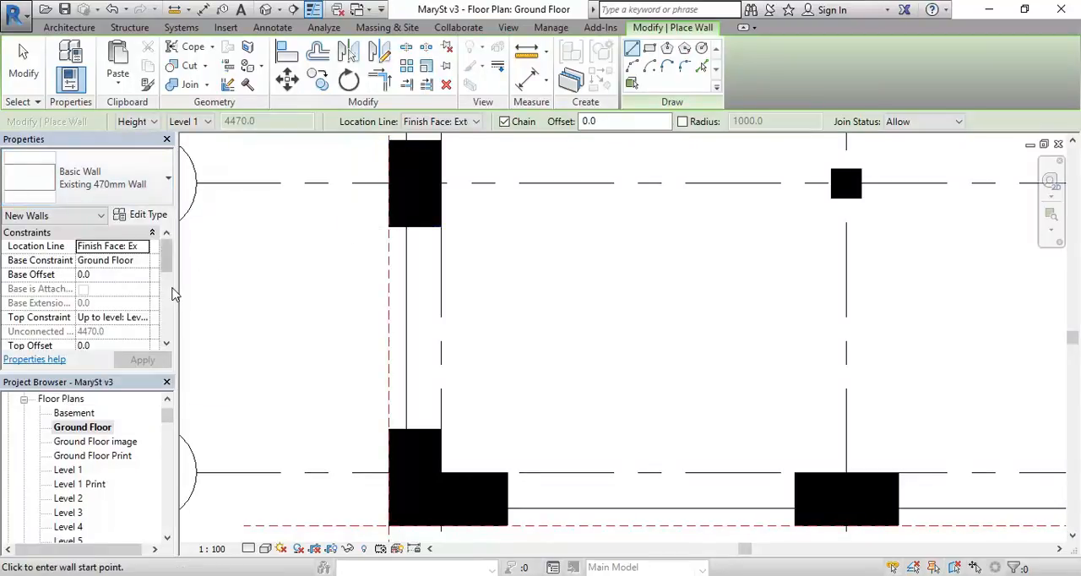
left_click(145, 317)
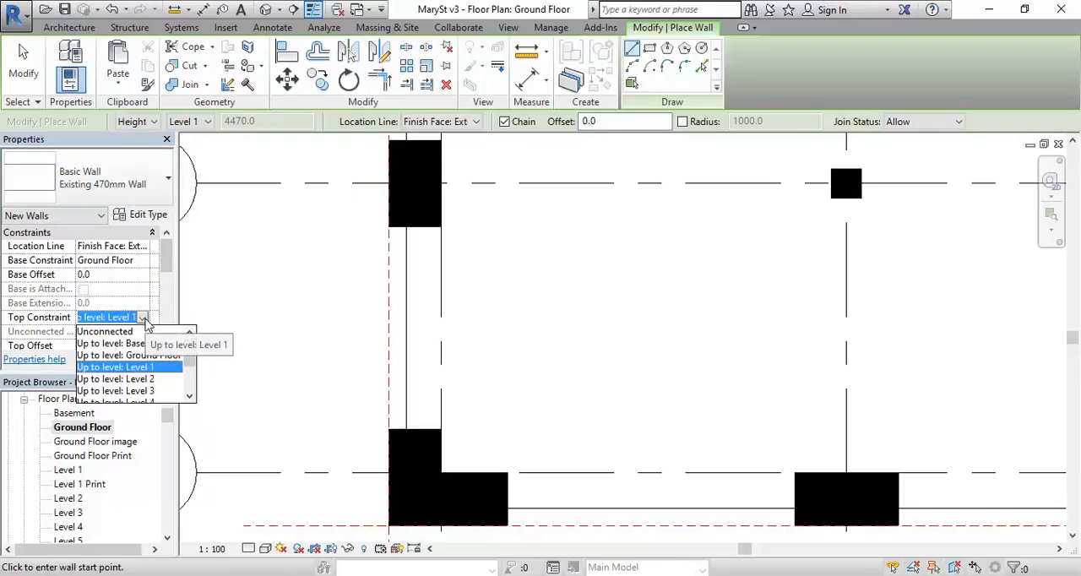
left_click(142, 330)
left_click(142, 359)
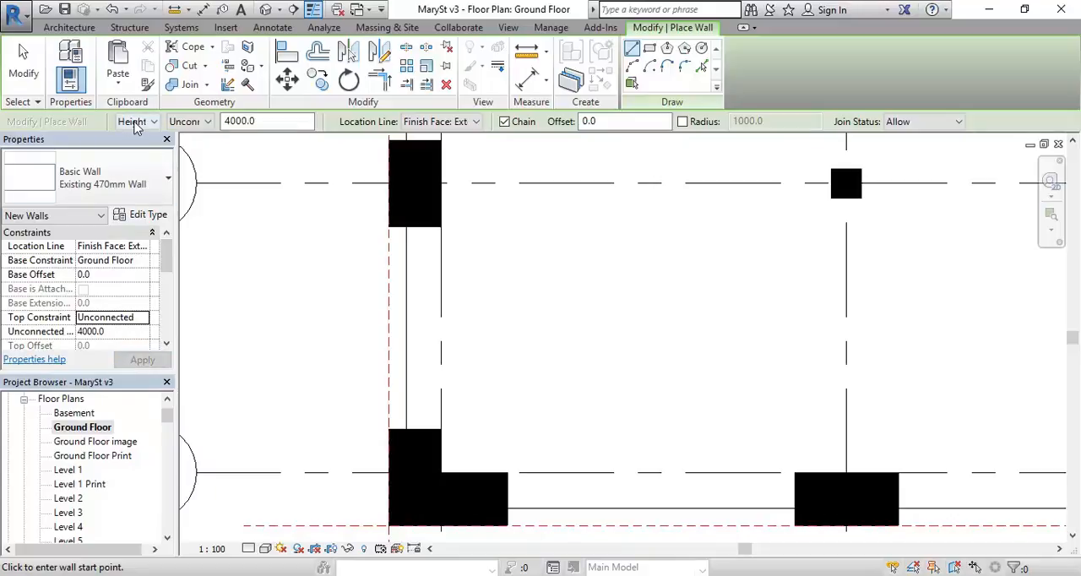
Step: Set the new wall's unconnected height to 800 mm
left_click(188, 121)
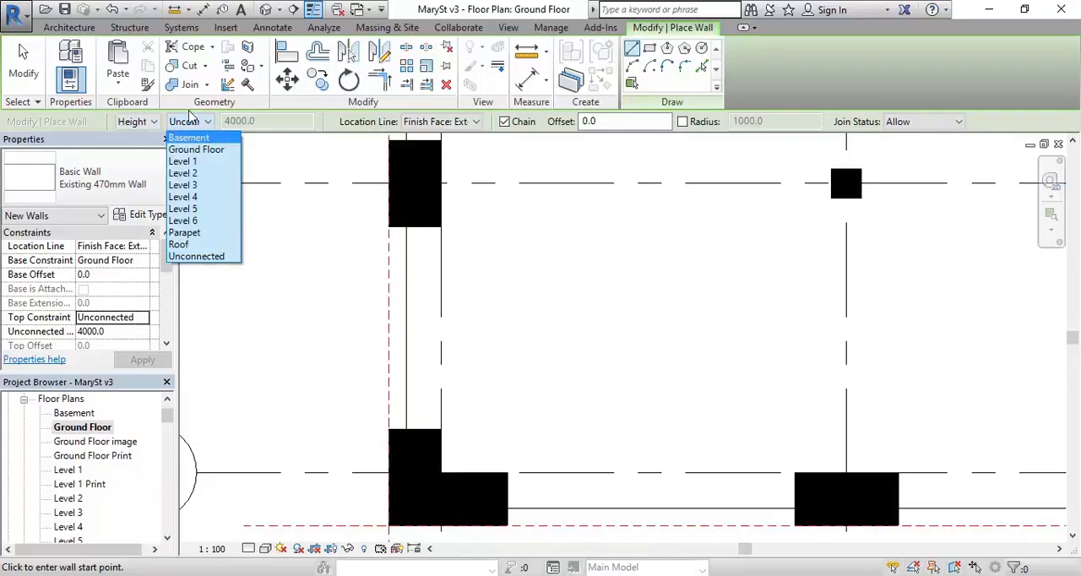
left_click(158, 124)
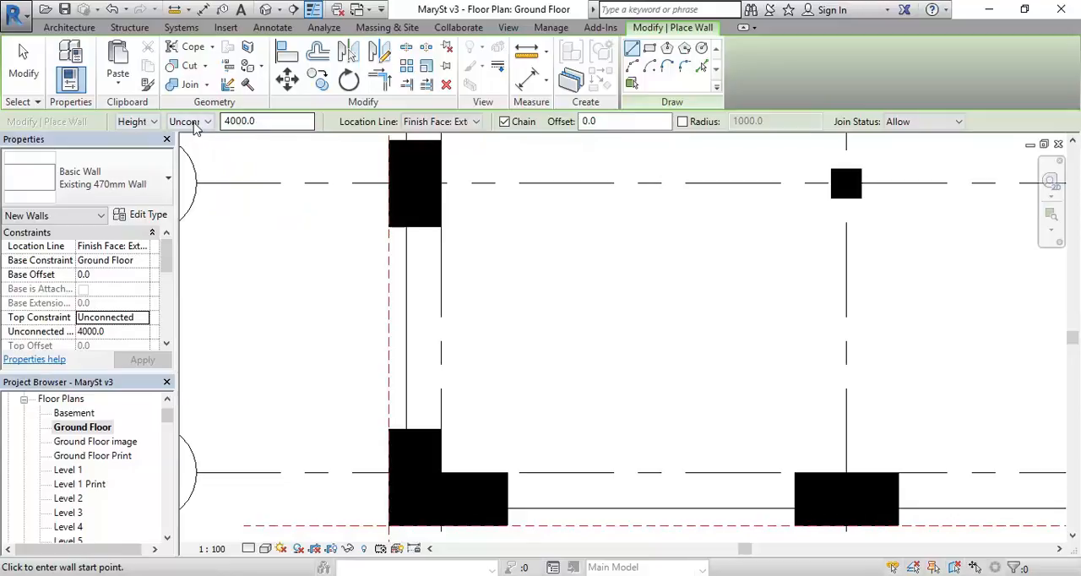
double_click(270, 121)
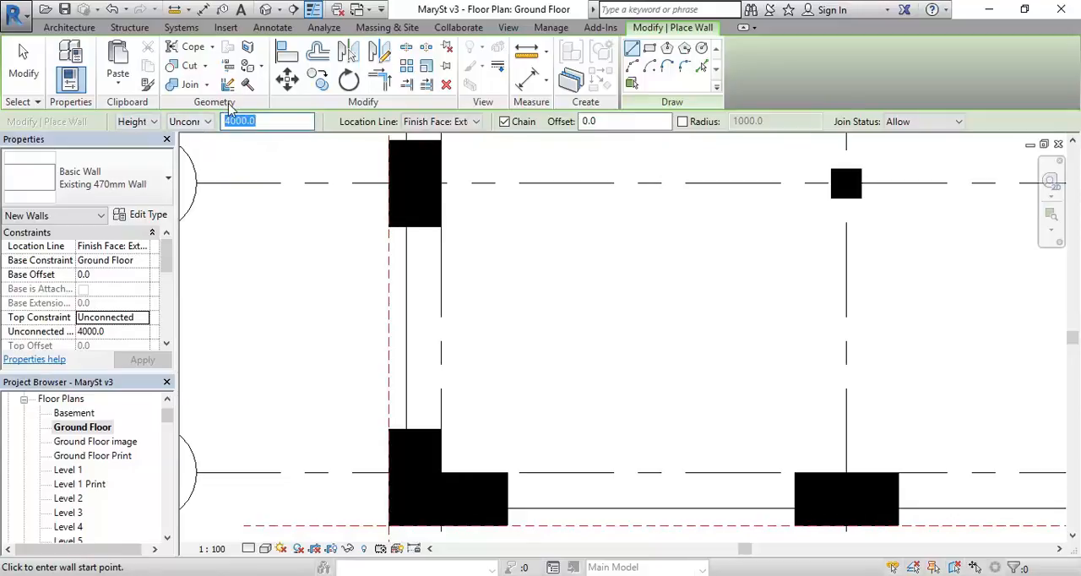
type("800")
key("Return")
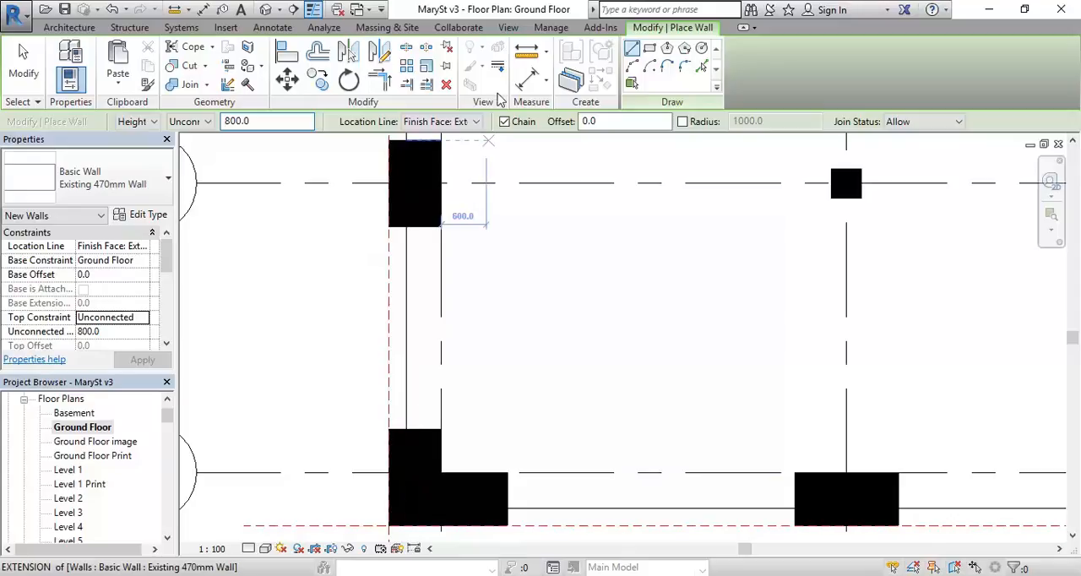
Step: Draw the wall about 2697 mm long from the corner column up to the next column, along the existing edge line
left_click(405, 429)
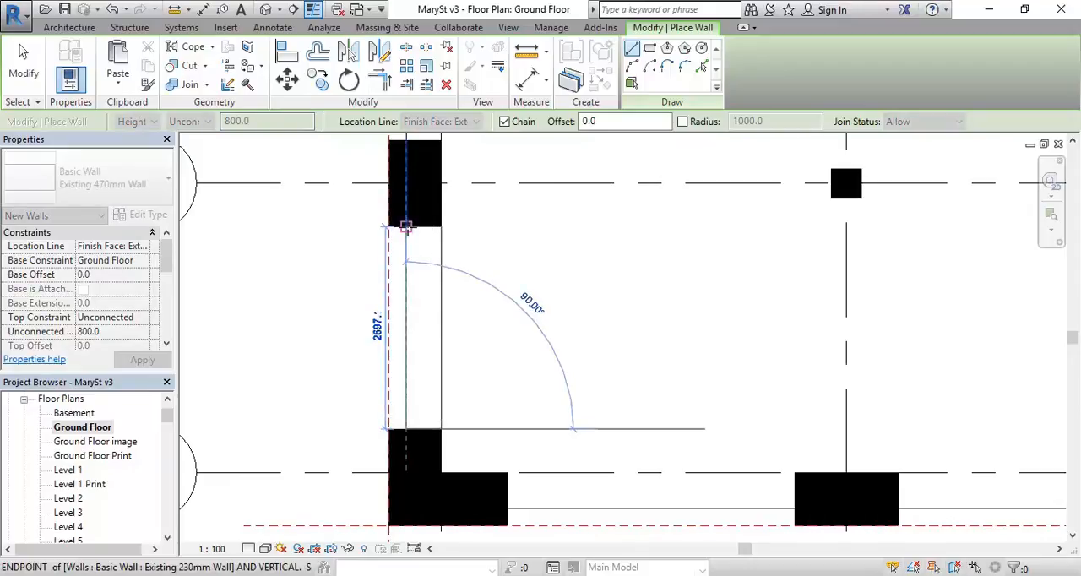
left_click(405, 227)
right_click(544, 269)
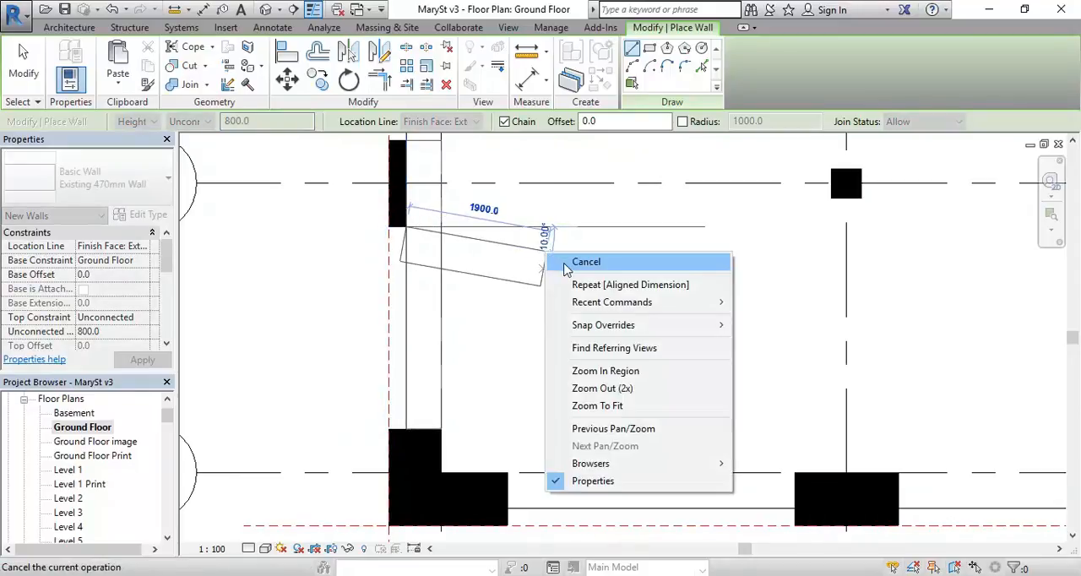
left_click(579, 265)
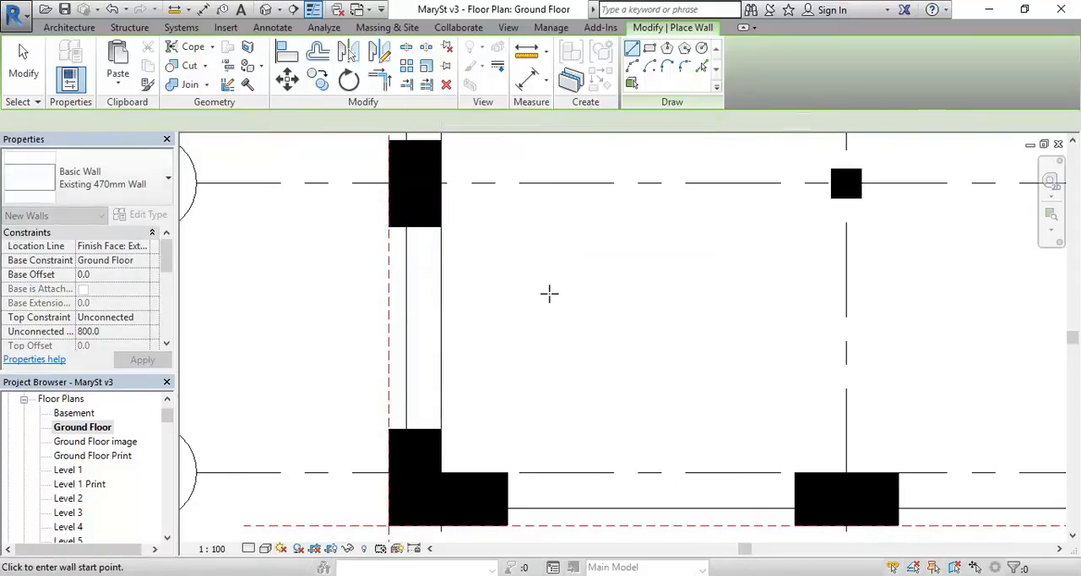
Step: Open the 3D view, end the Wall command and inspect the low wall beneath the steel beam
left_click(265, 9)
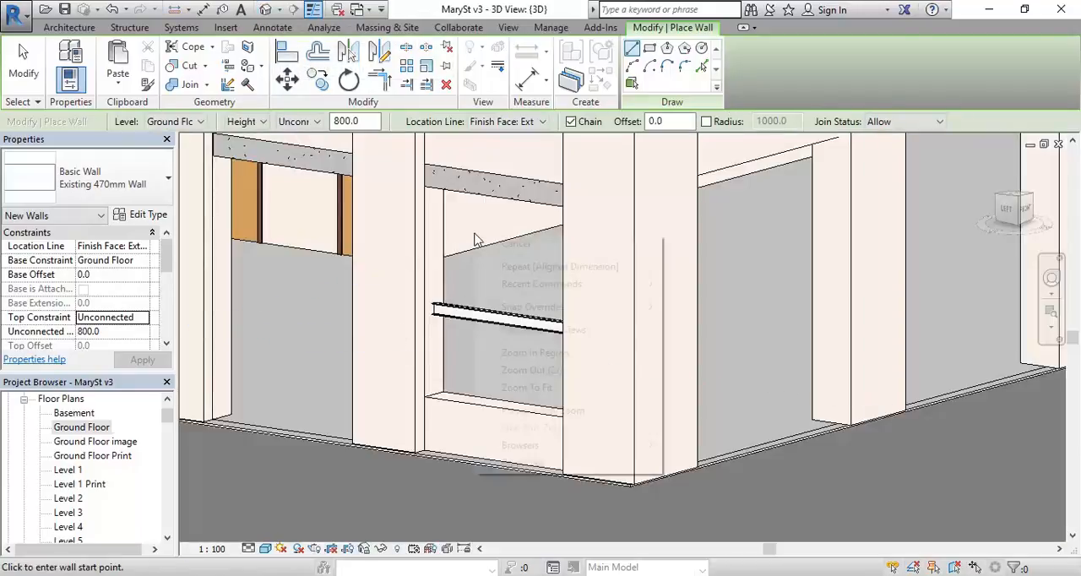
right_click(474, 232)
left_click(508, 248)
right_click(507, 249)
left_click(530, 265)
scroll(474, 380, "up", 2)
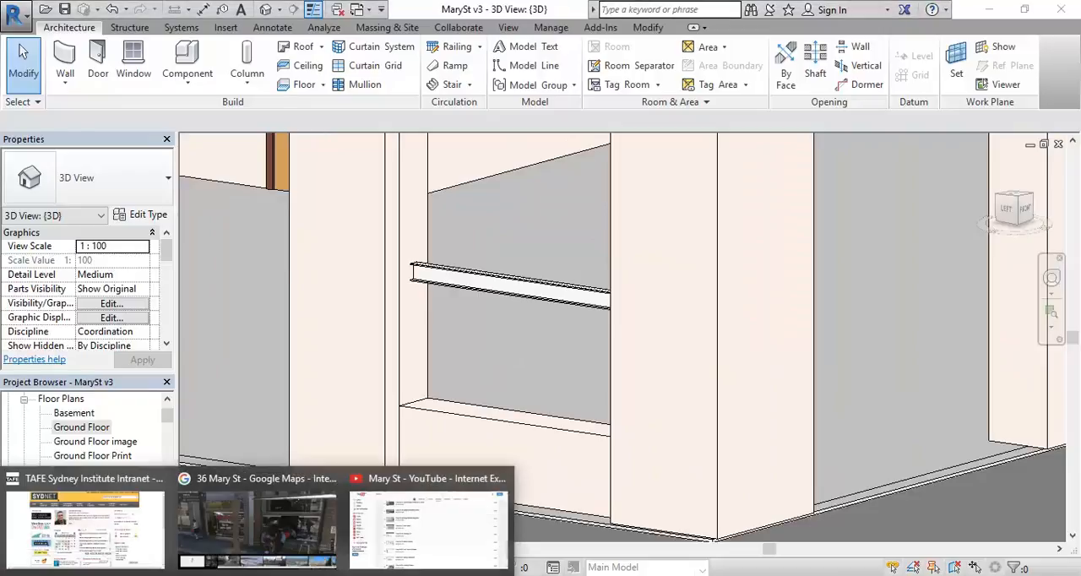
Step: Switch back to the Street View of 36 Mary St and examine the brick courses of the low wall below the café window
left_click(270, 528)
left_click(401, 440)
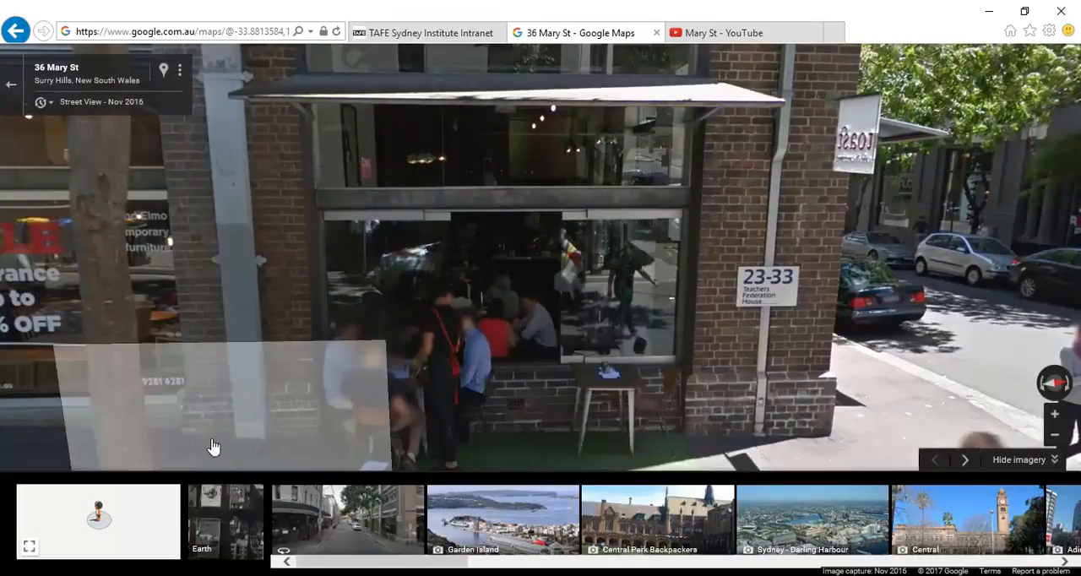
scroll(661, 435, "up", 1)
left_click_drag(649, 383, 631, 336)
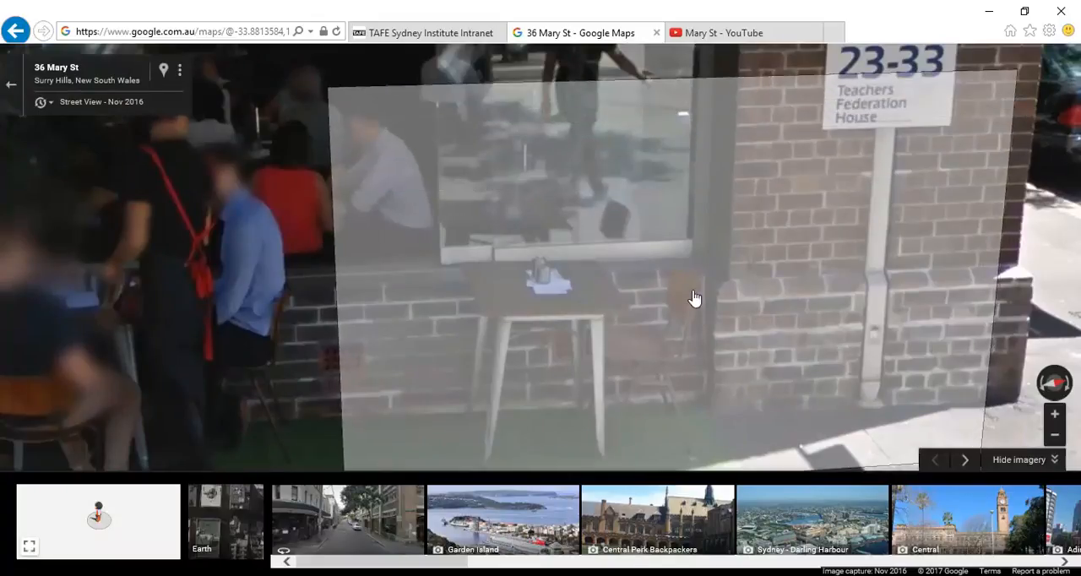
key("alt+Tab")
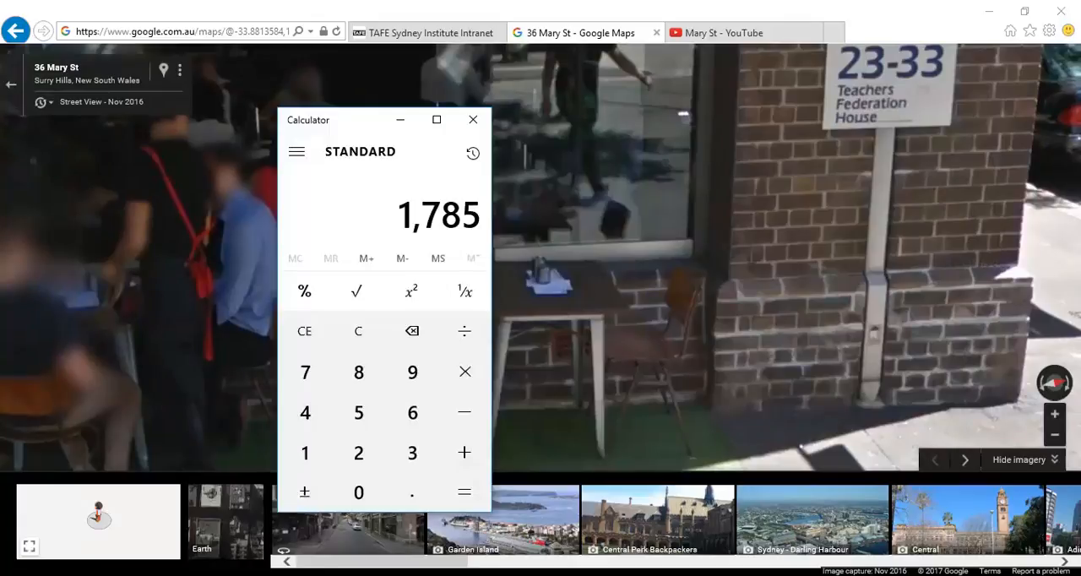
Step: Clear the calculator and multiply 7 brick courses by 85 mm to work out the low wall's height
left_click(361, 331)
left_click(309, 377)
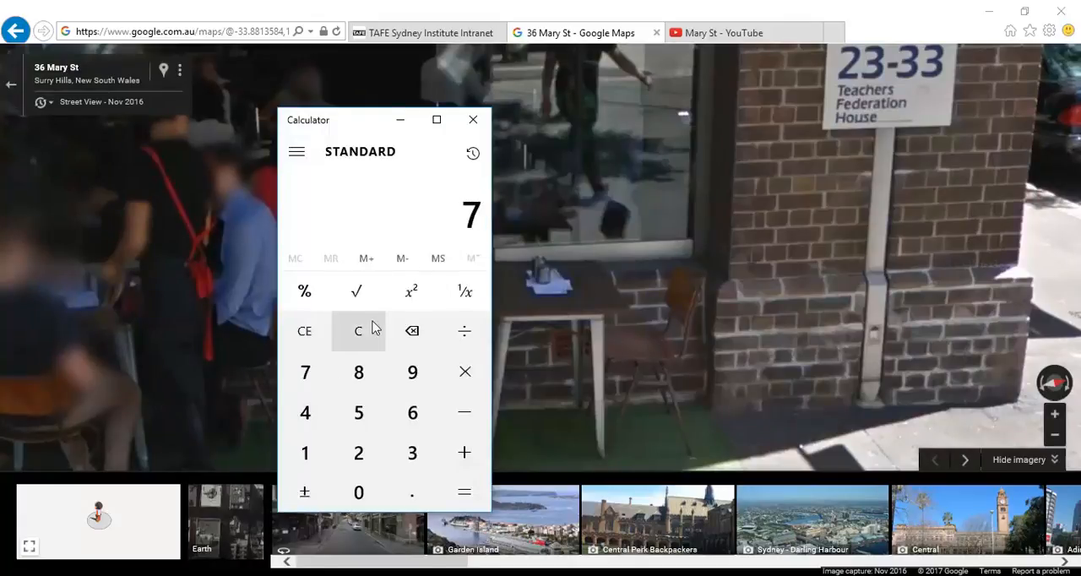
left_click(464, 371)
left_click(362, 377)
left_click(360, 422)
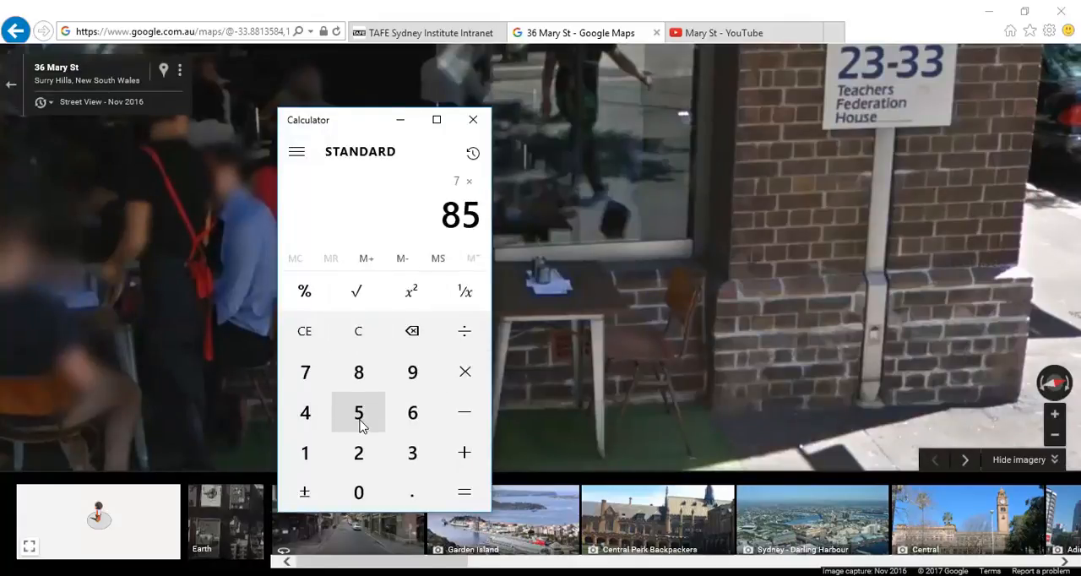
left_click(465, 493)
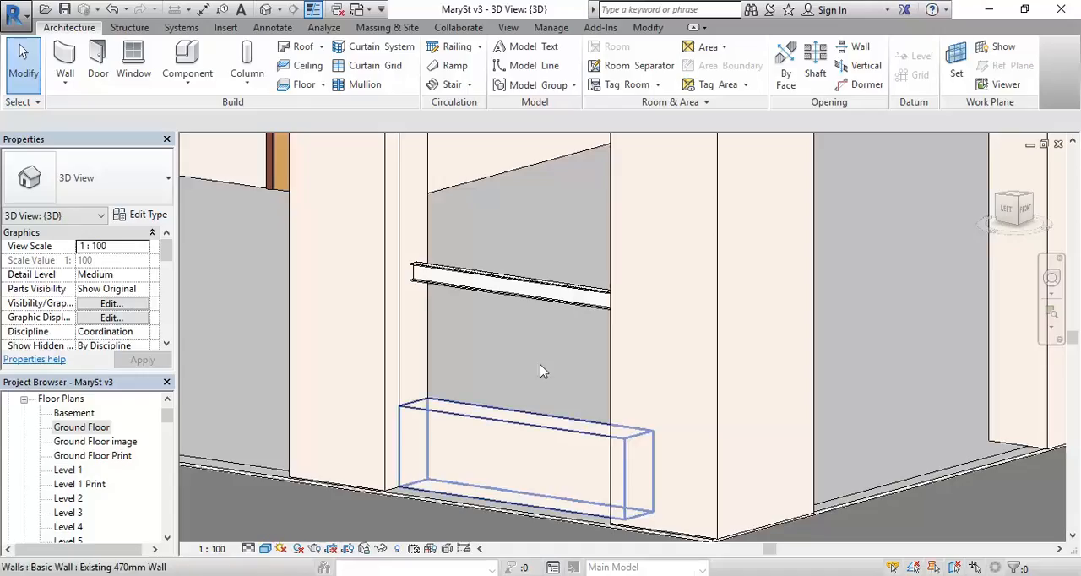
Step: Set the low wall's unconnected height to 600 mm in the 3D view and end the Wall command
left_click(461, 400)
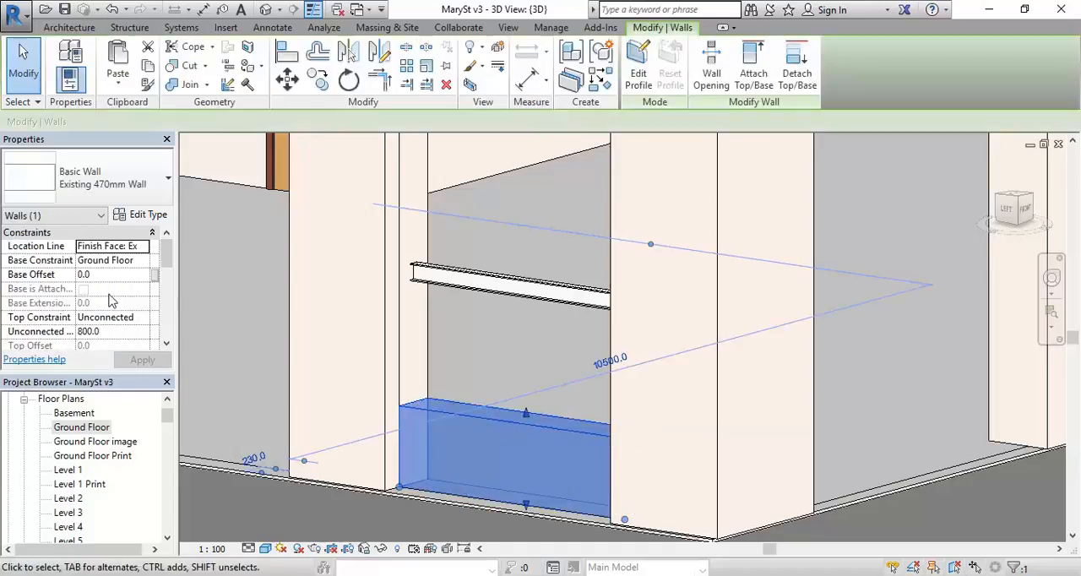
left_click(103, 333)
type("600")
key("Return")
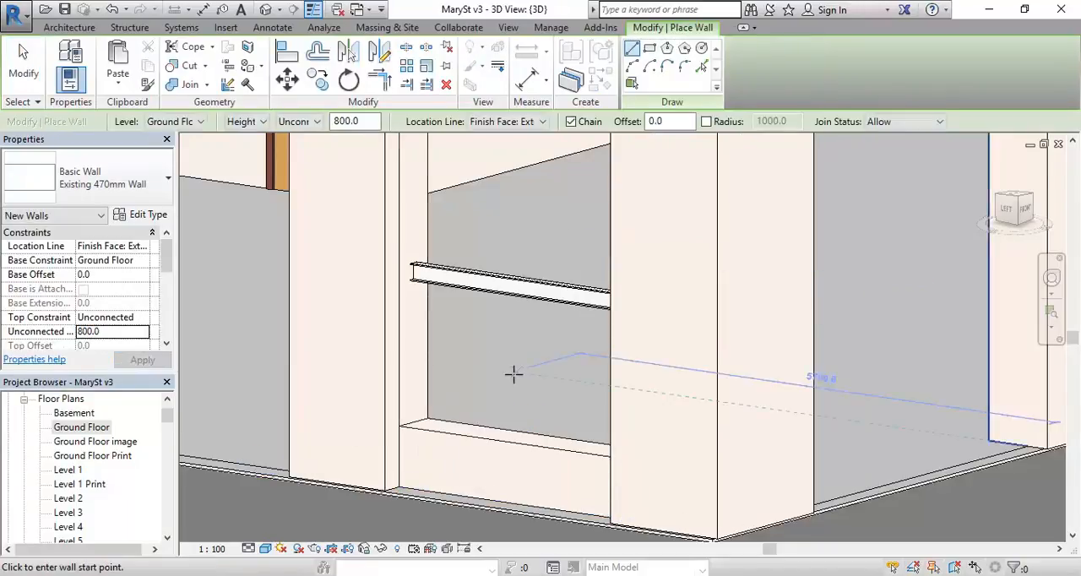
right_click(509, 374)
left_click(516, 408)
right_click(504, 254)
left_click(538, 266)
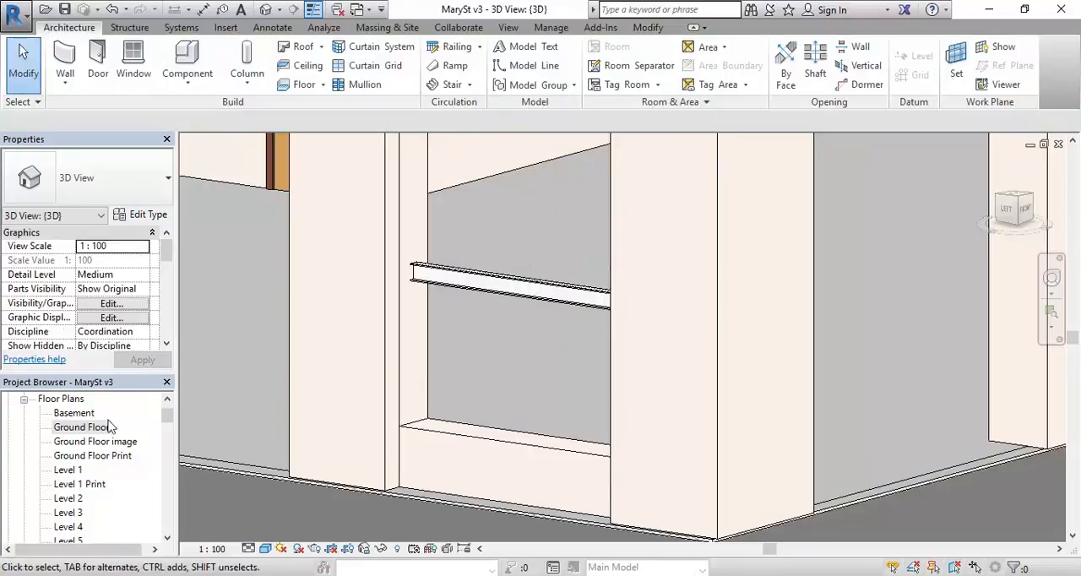
Step: Open the Ground Floor plan and start a new wall of type Curtain Wall 6mm Thk Glazing
double_click(82, 428)
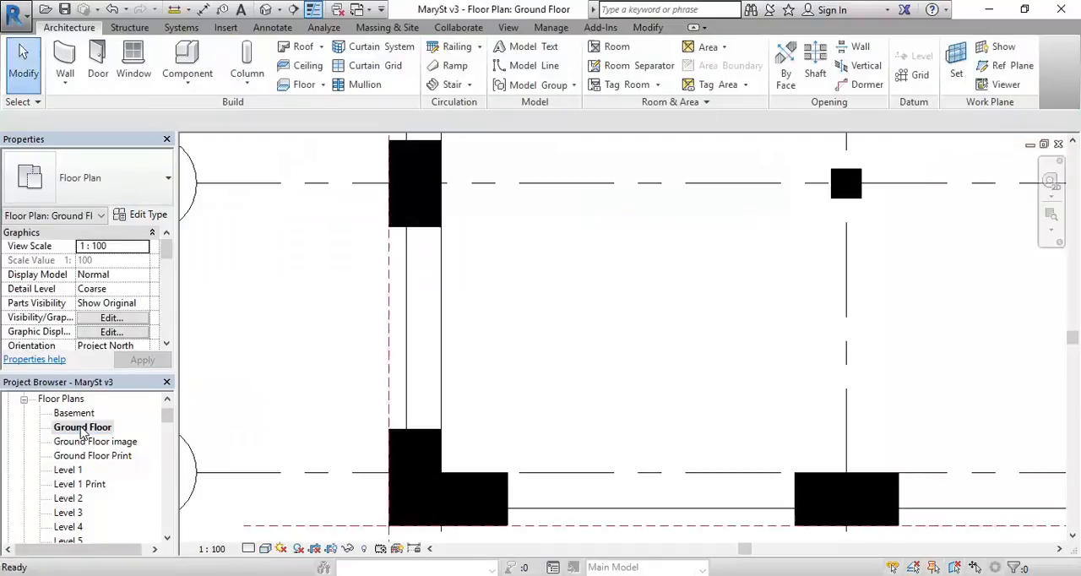
left_click(65, 57)
left_click(130, 178)
scroll(106, 262, "down", 5)
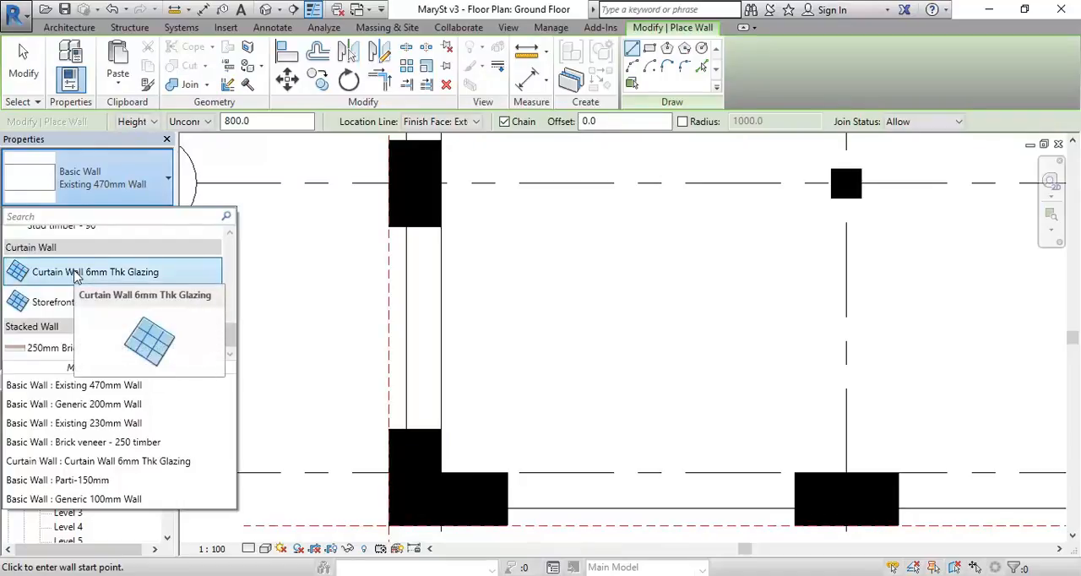
left_click(76, 274)
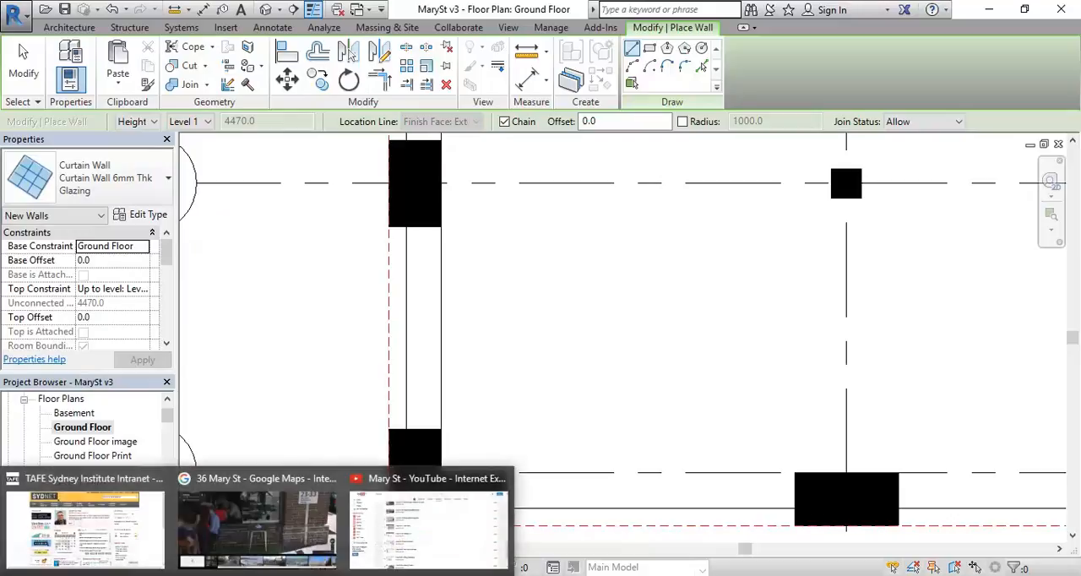
Step: Check the Street View reference and set the new curtain wall's base offset to 600 mm
mouse_move(214, 519)
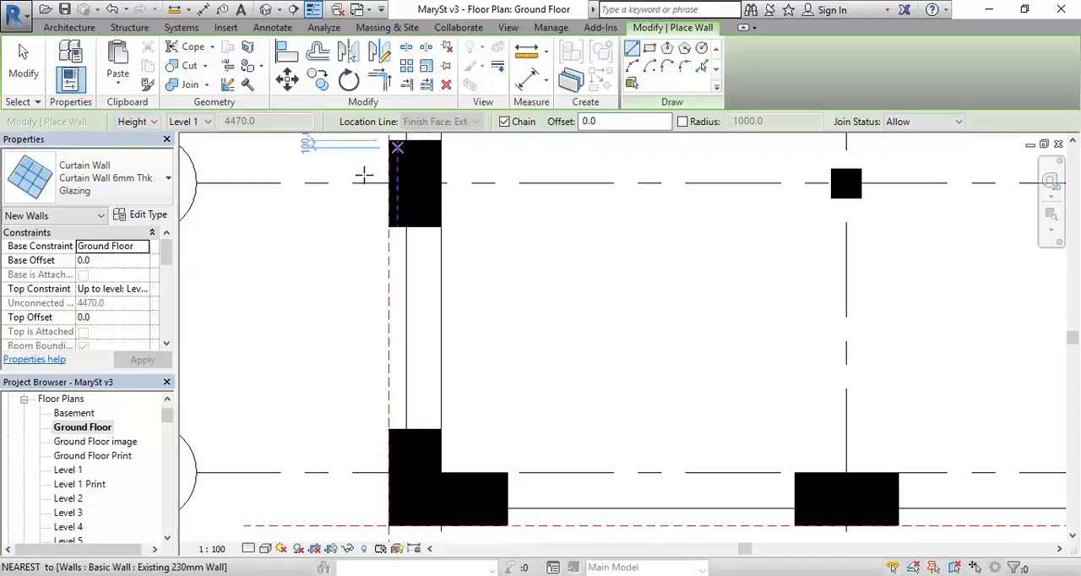
left_click(114, 260)
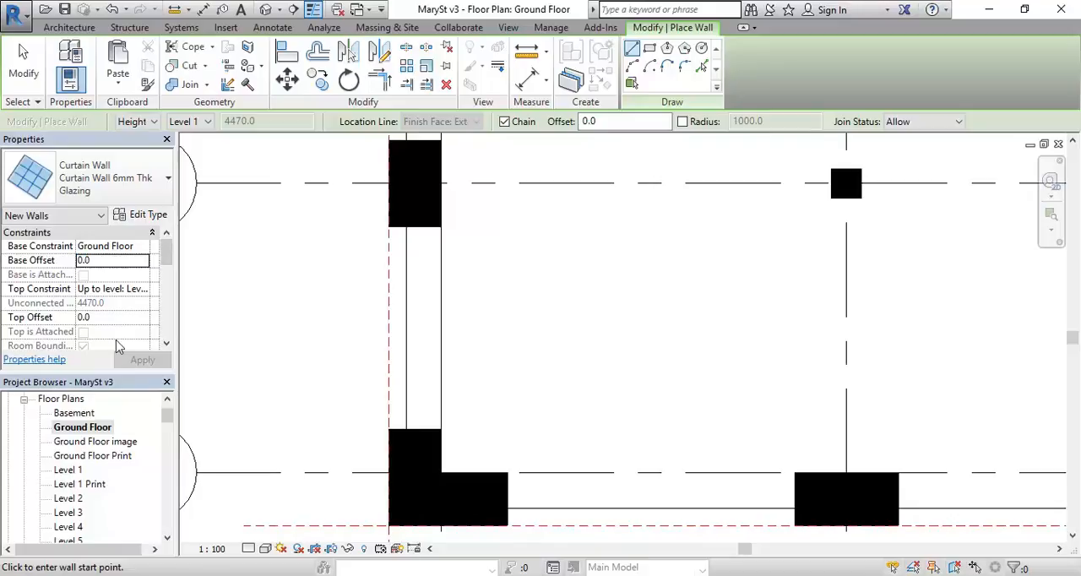
left_click(211, 575)
left_click(211, 575)
left_click(109, 260)
type("600")
key("Return")
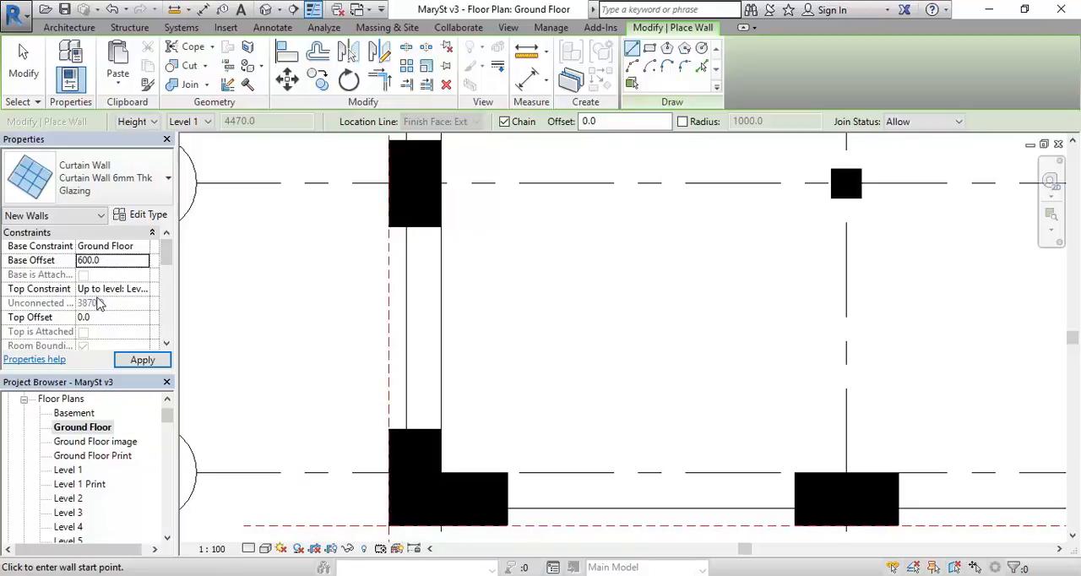
Step: Set the curtain wall's top constraint to Unconnected with an unconnected height of 1800 mm
left_click(148, 289)
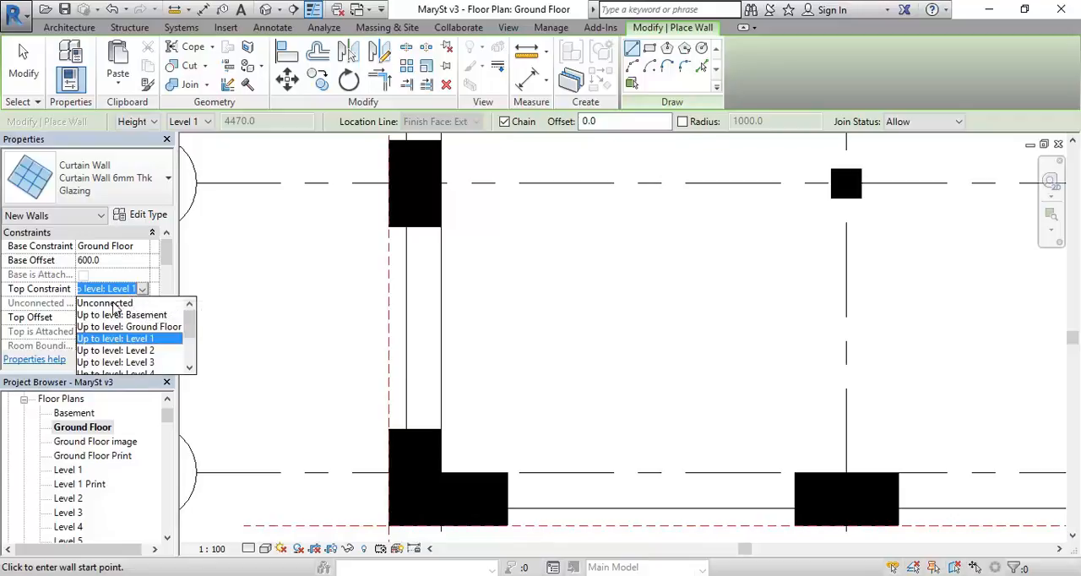
left_click(113, 304)
left_click(112, 303)
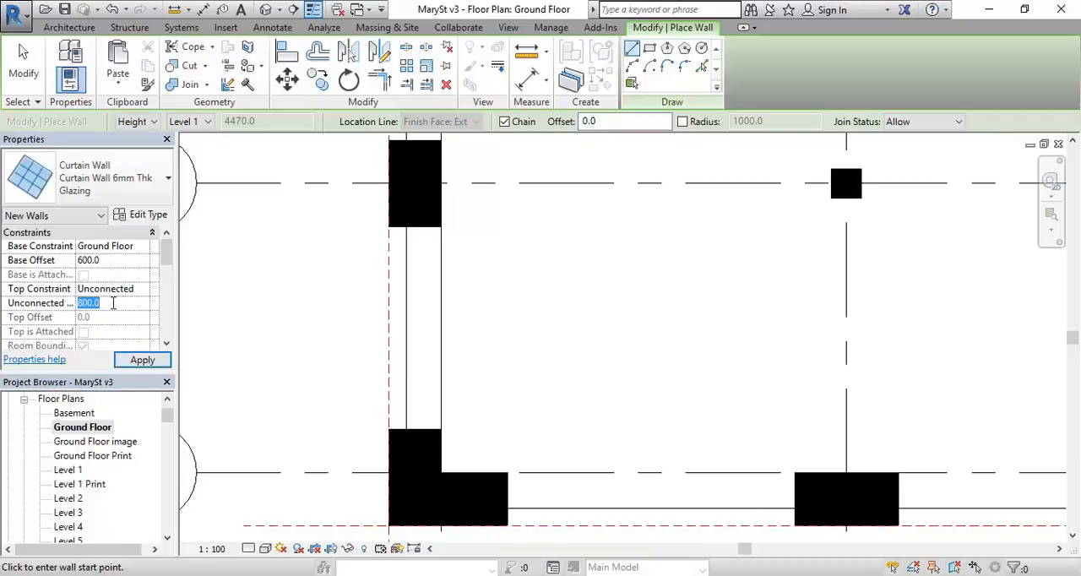
type("1")
key("Return")
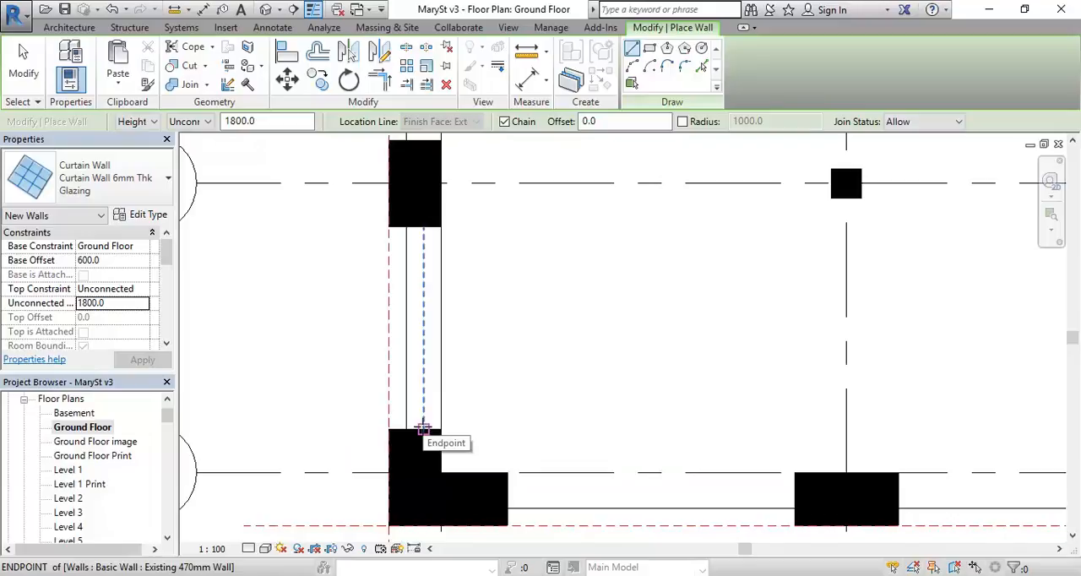
Step: Draw the curtain wall along the low wall's centreline from the corner column to the next column, and end the Wall command
left_click(423, 428)
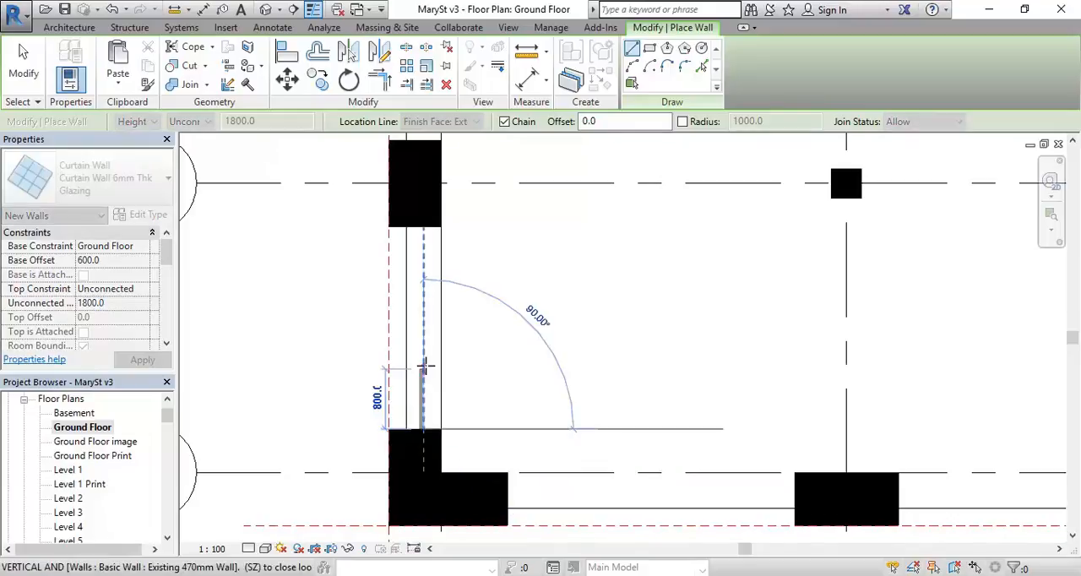
scroll(424, 272, "up", 2)
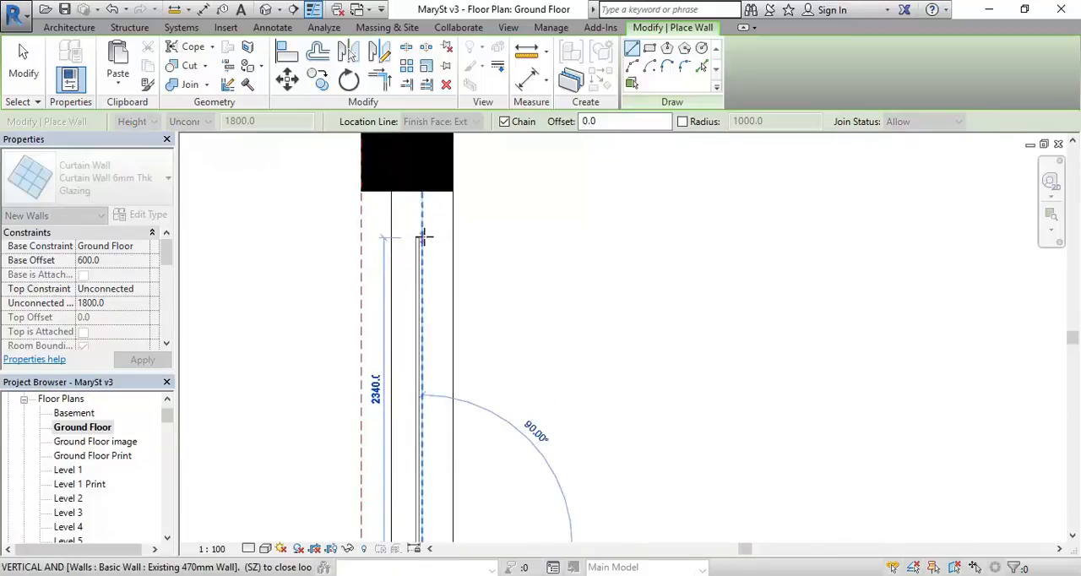
left_click(421, 191)
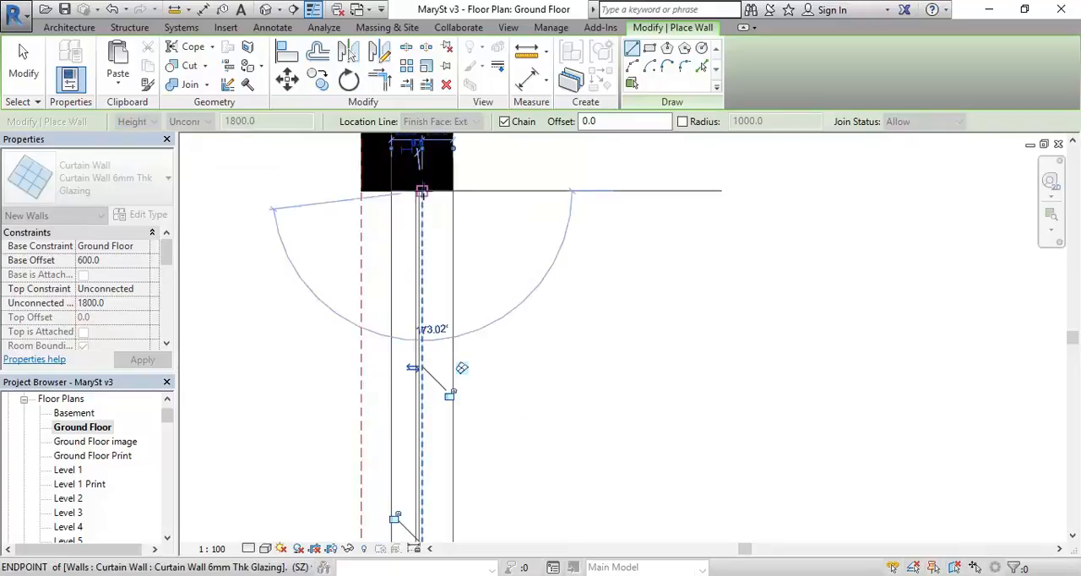
right_click(515, 213)
right_click(545, 229)
left_click(565, 237)
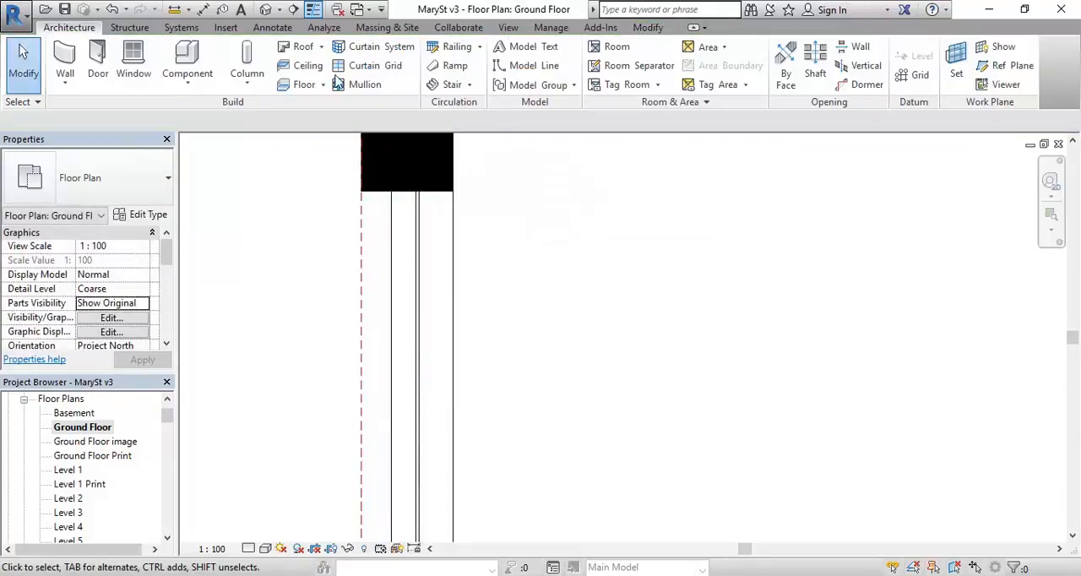
Step: Lower the curtain wall's top edge in the 3D view to the steel beam's bottom flange, giving a height of 1415.2 mm
left_click(265, 10)
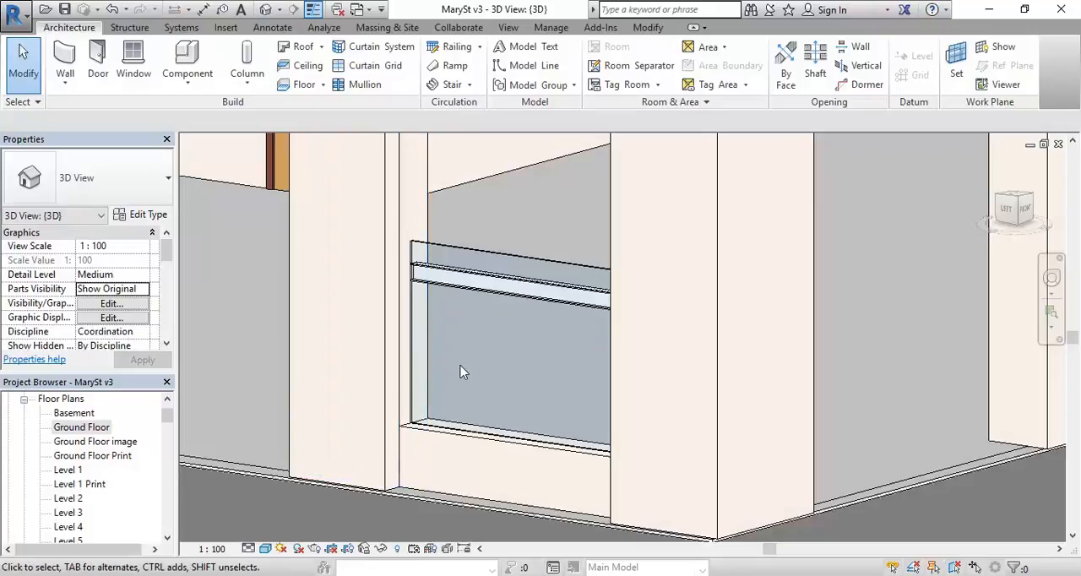
scroll(460, 374, "up", 1)
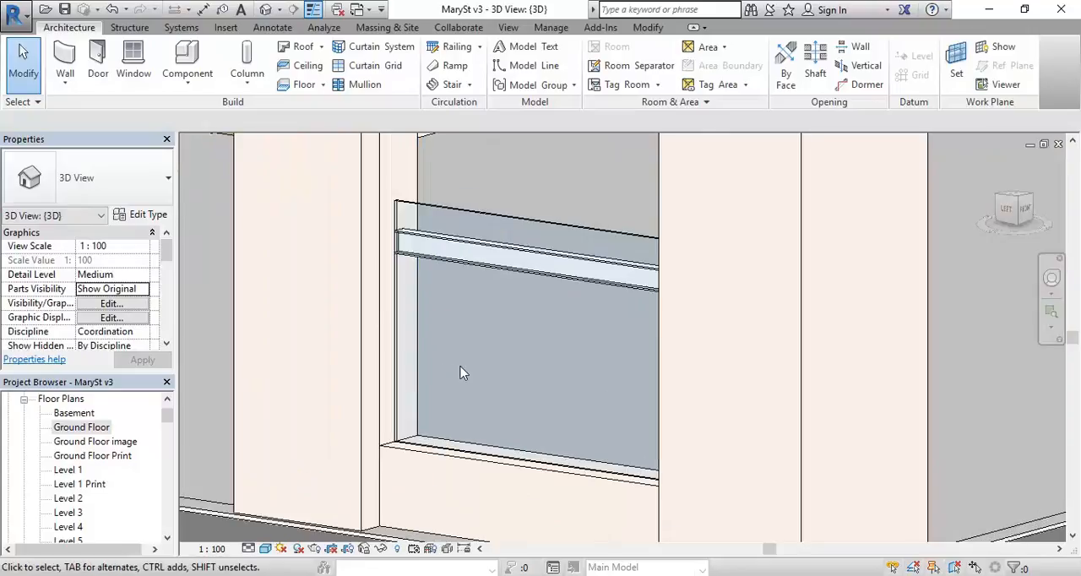
left_click(479, 226)
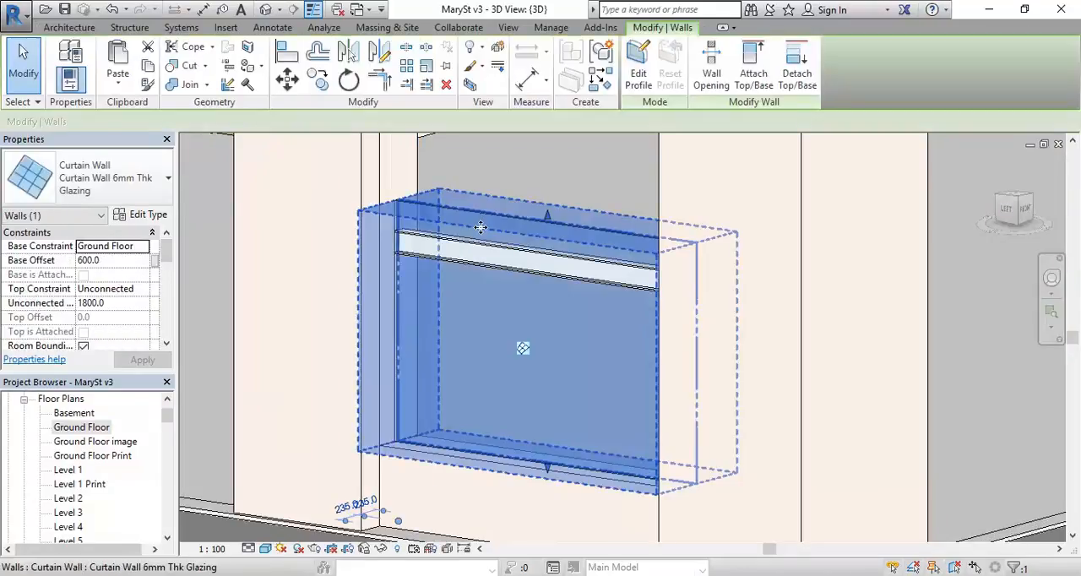
left_click(560, 229)
scroll(559, 232, "up", 2)
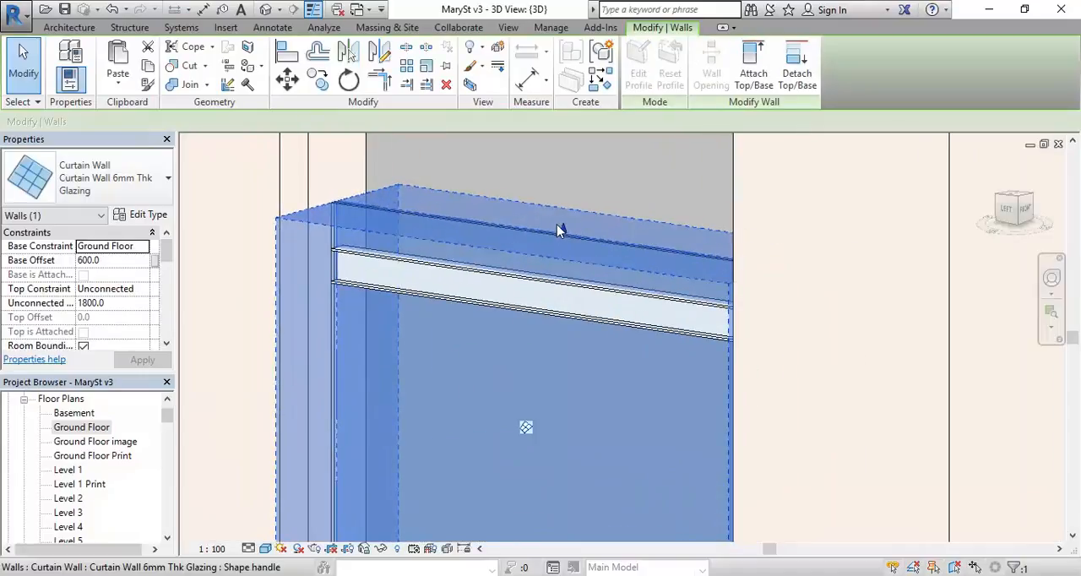
left_click_drag(564, 233, 563, 313)
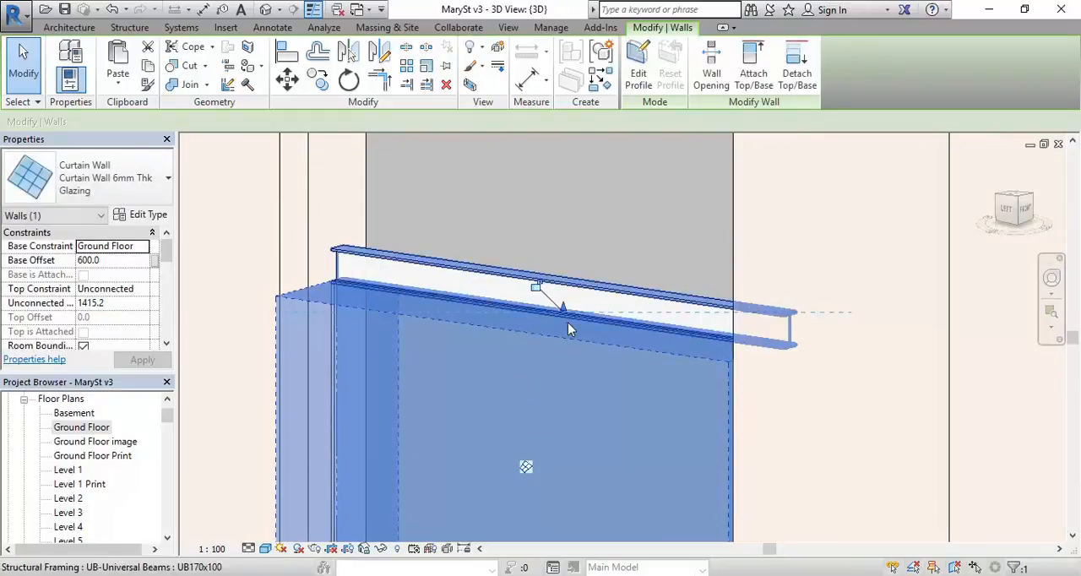
middle_click_drag(495, 338, 518, 433, "shift")
key("Escape")
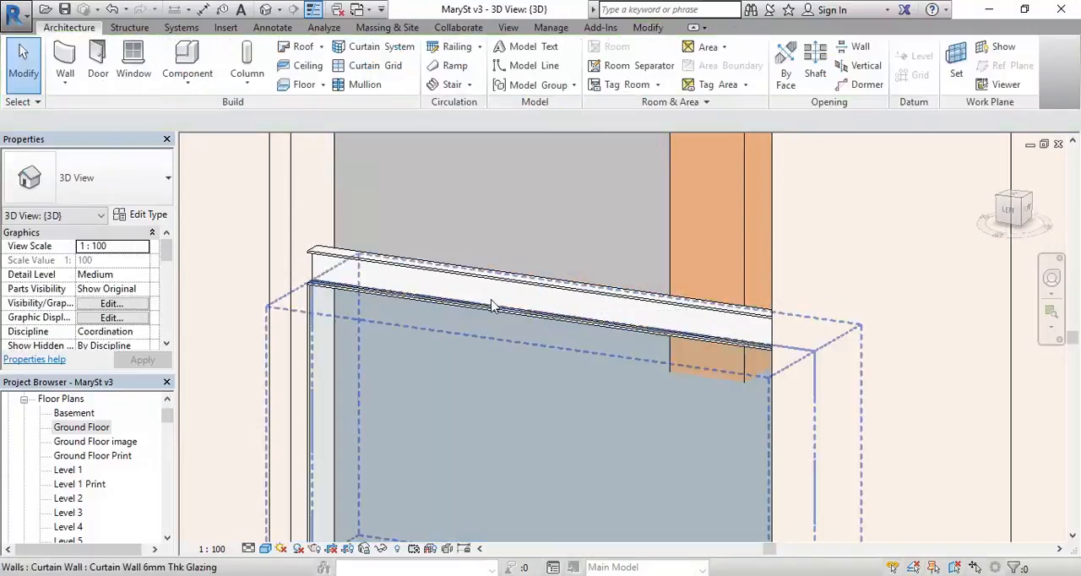
Step: In the West elevation, snap the curtain wall's top edge to the underside of the beam's bottom flange, at a height of 1405 mm
left_click_drag(170, 416, 167, 455)
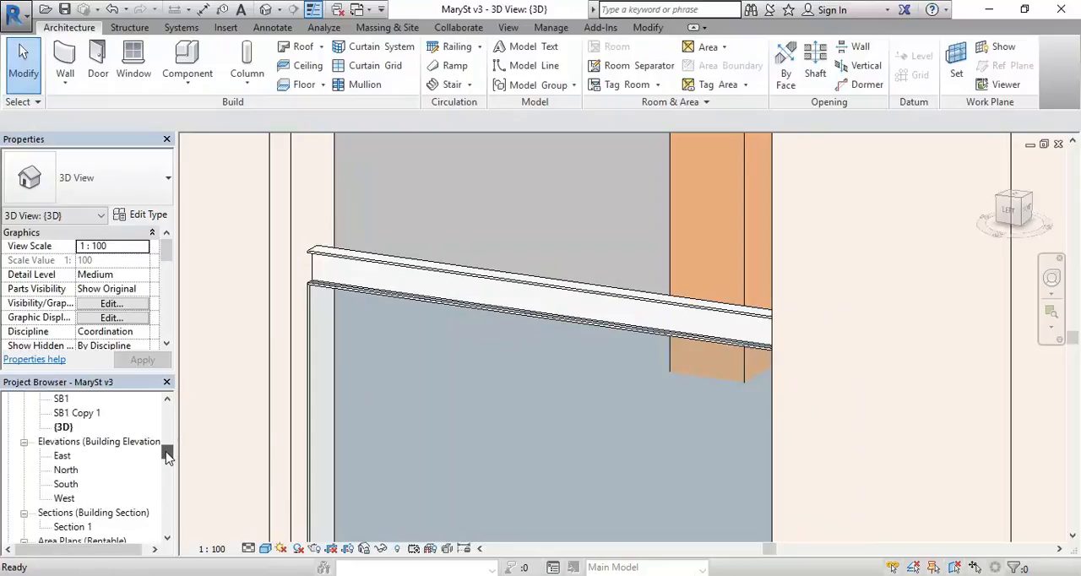
double_click(64, 498)
scroll(463, 404, "up", 3)
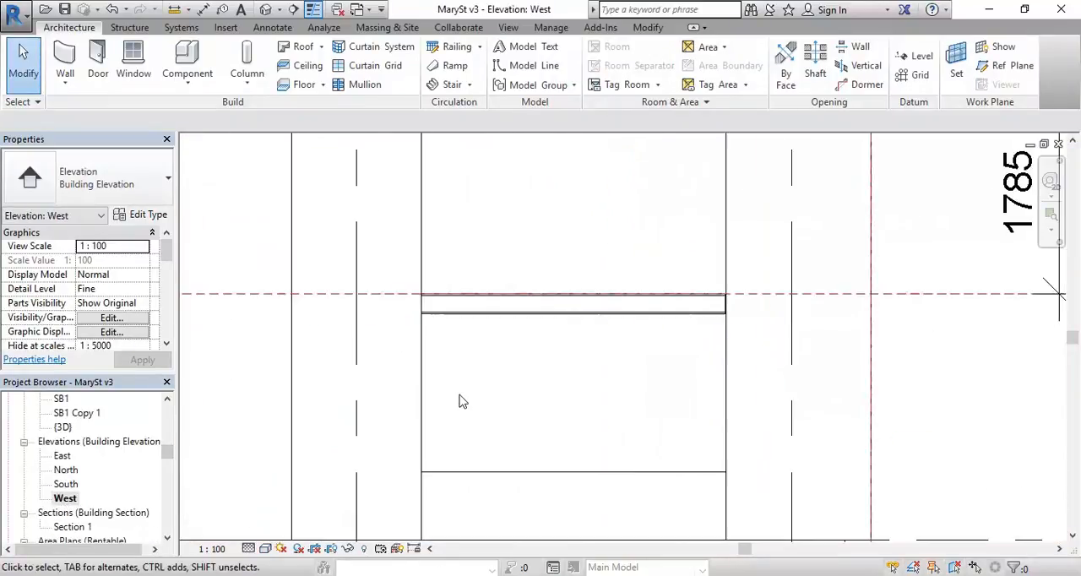
left_click(428, 386)
scroll(574, 309, "up", 5)
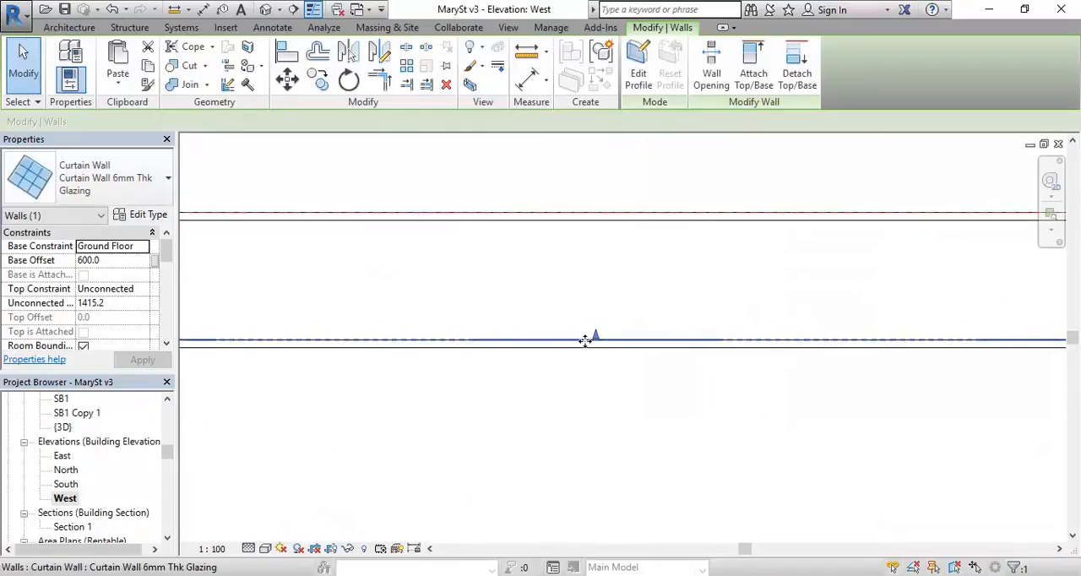
scroll(599, 337, "up", 2)
left_click_drag(599, 336, 606, 349)
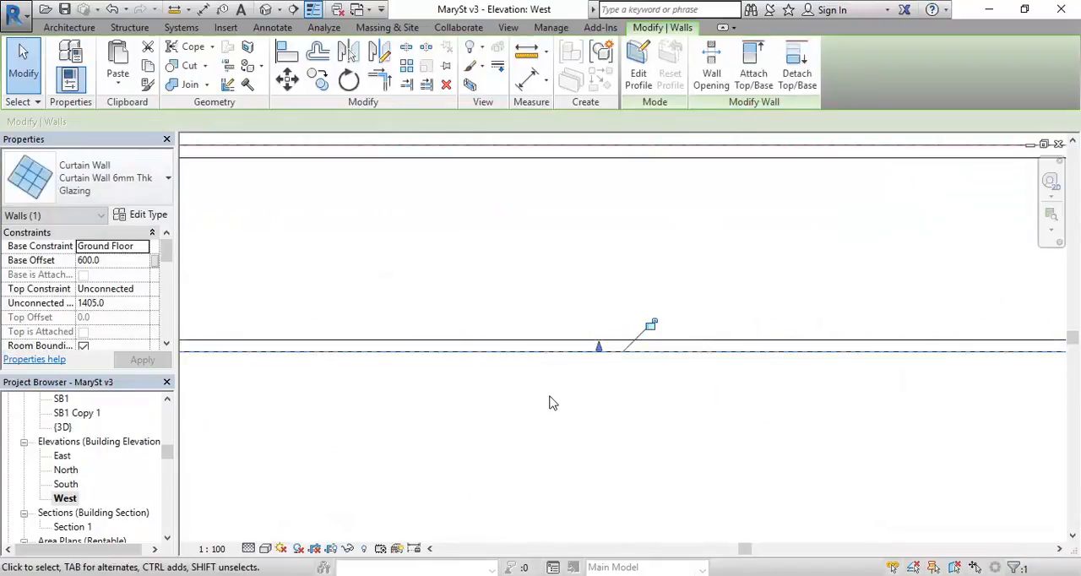
Step: Return to the 3D view, deselect the curtain wall and inspect how the glazing sits between the beam and the low wall
double_click(66, 427)
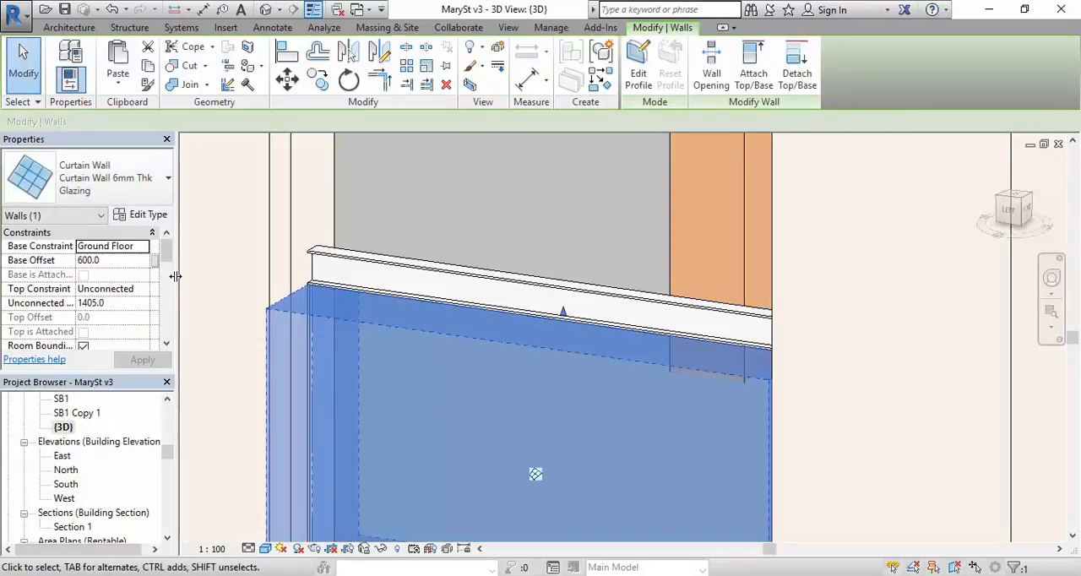
left_click(116, 303)
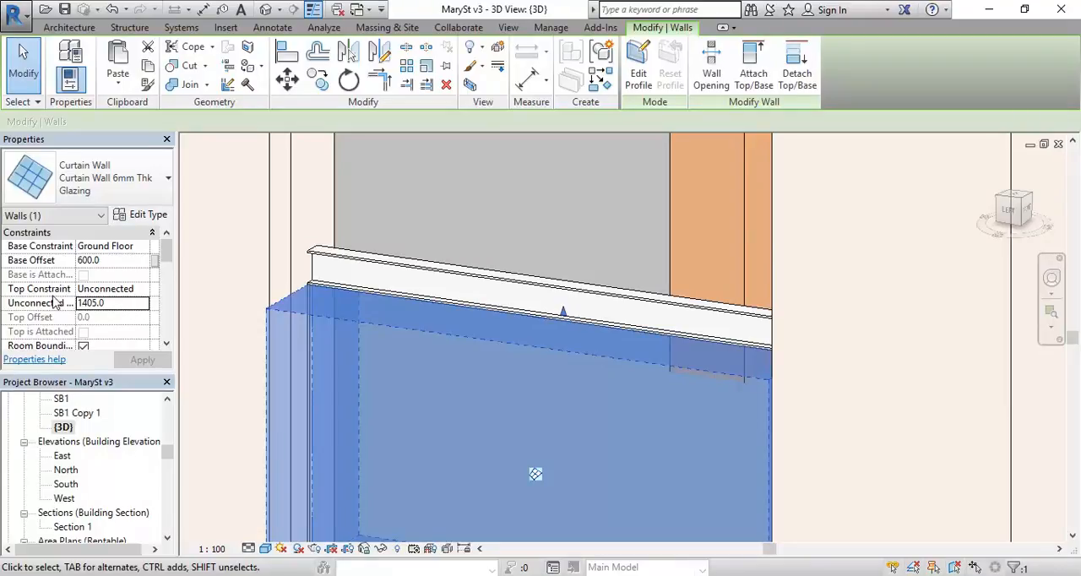
key("Escape")
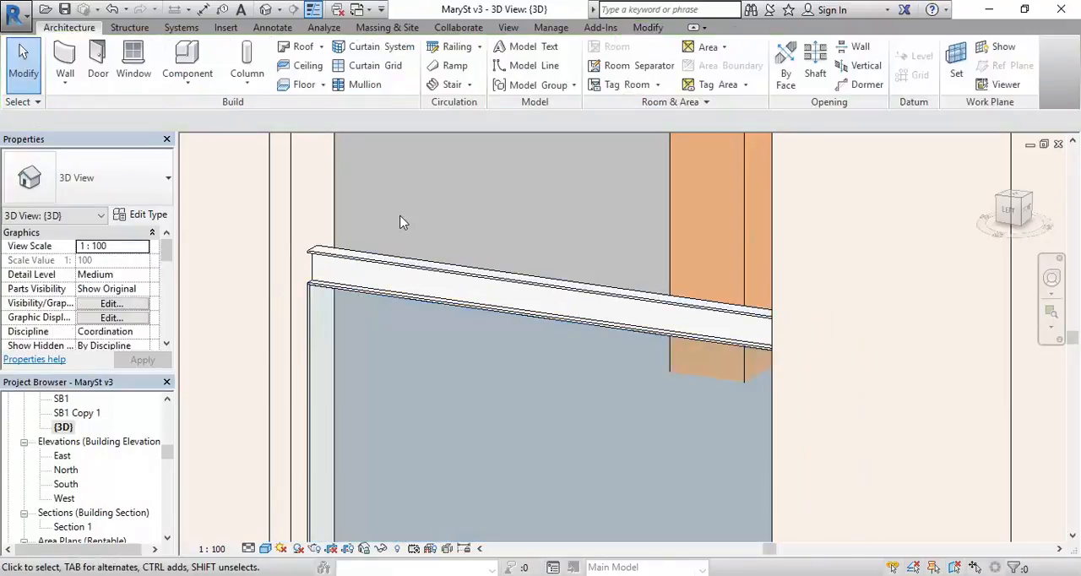
scroll(402, 222, "down", 3)
scroll(402, 222, "up", 2)
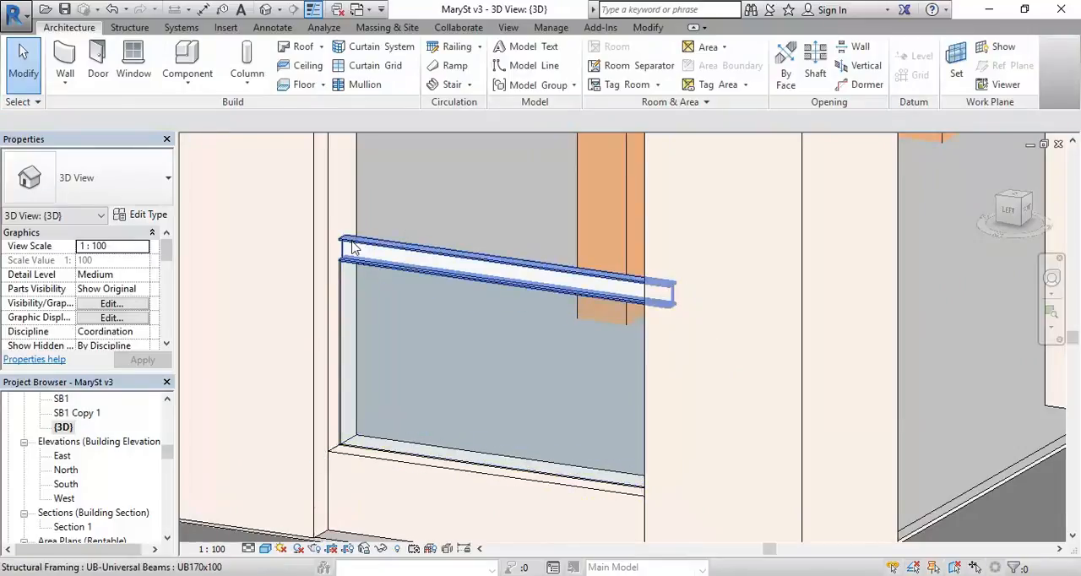
middle_click_drag(357, 308, 354, 309)
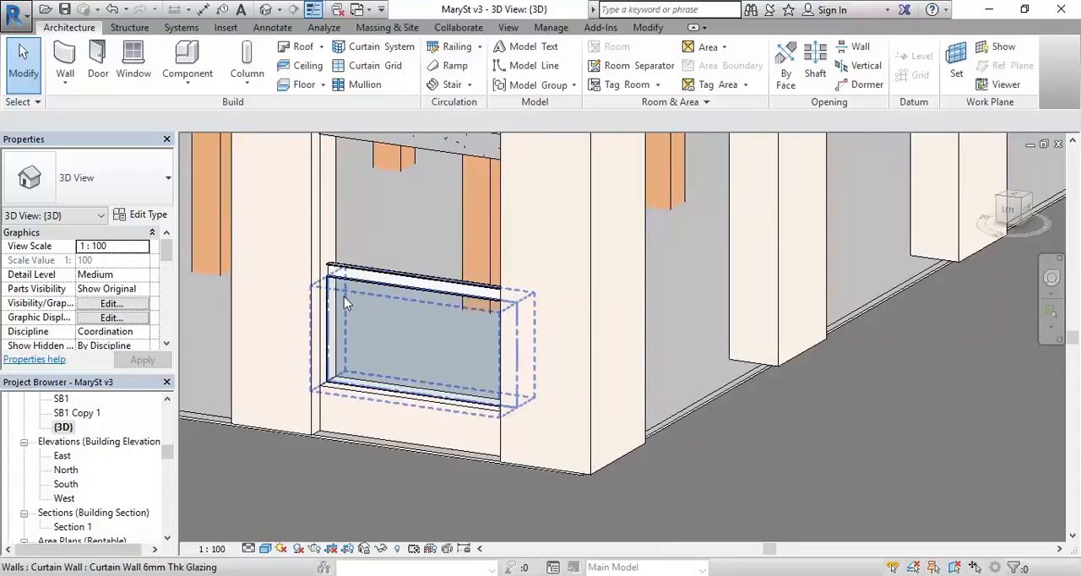
scroll(351, 303, "up", 1)
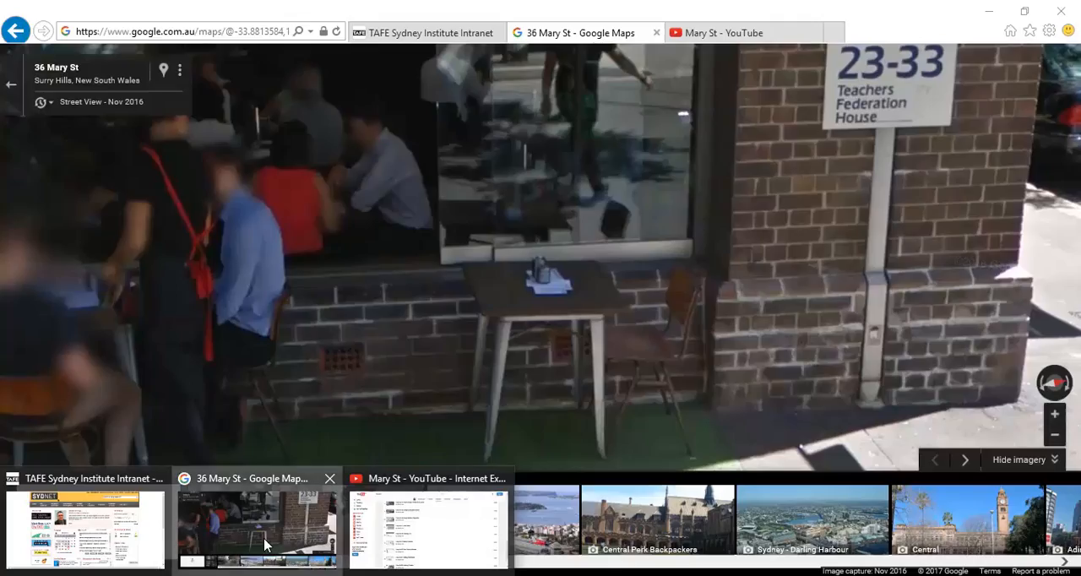
Step: Switch to Street View in the browser and examine how the shopfront glazing meets the steel beam and low brick wall, and return to Revit
left_click(257, 527)
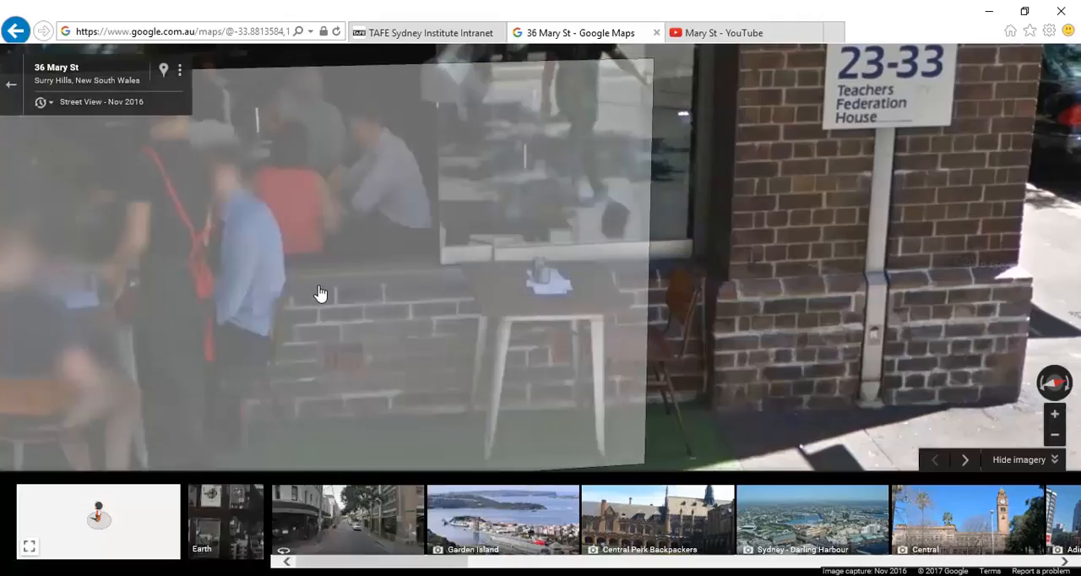
left_click(319, 299)
left_click(500, 212)
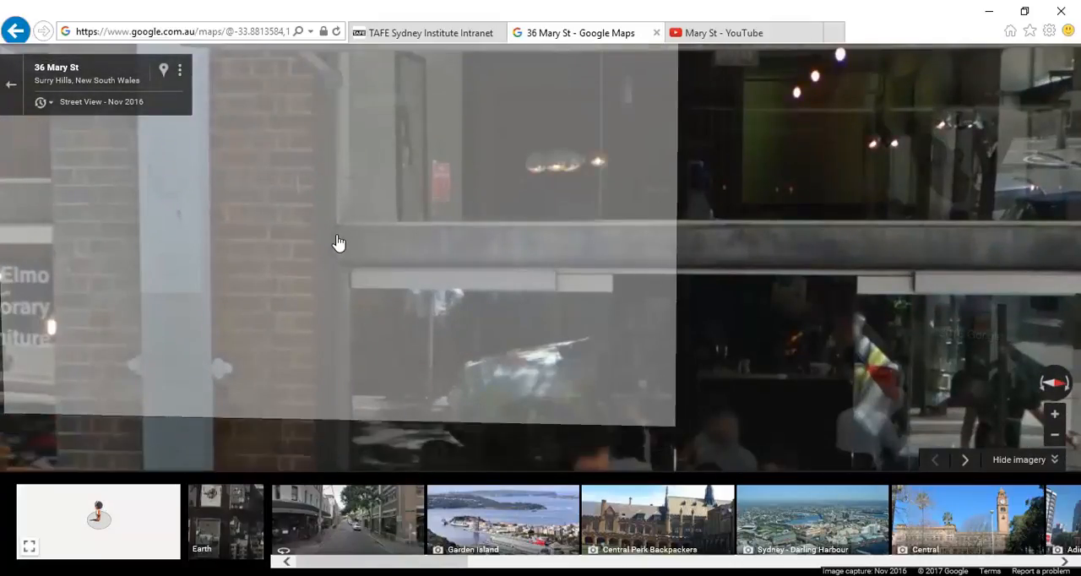
left_click_drag(343, 278, 297, 251)
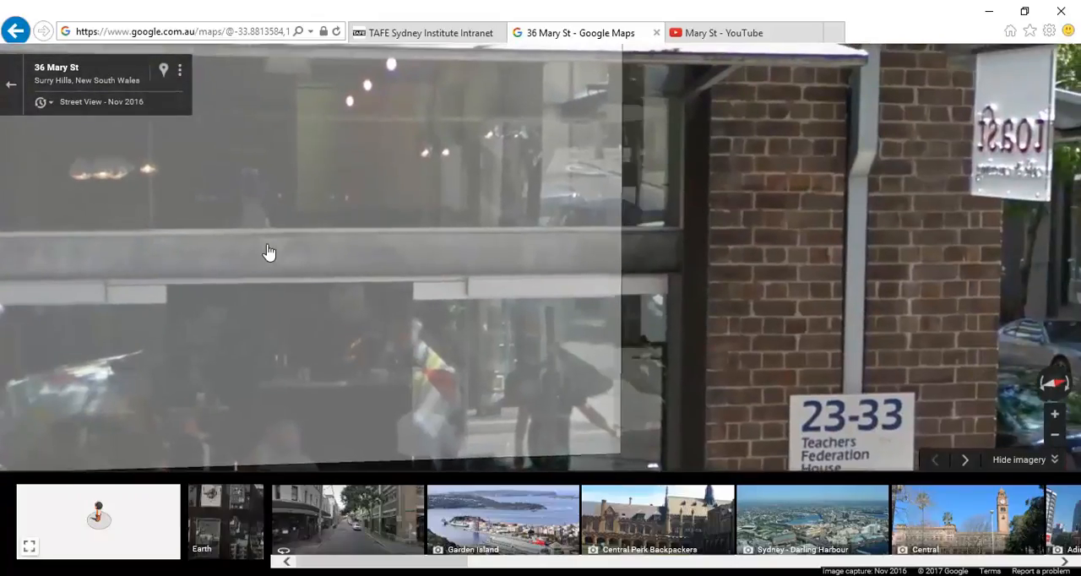
left_click(988, 11)
Step: Select the steel beam above the curtain wall, open the Ground Floor ceiling plan to locate it in the corner bay, and deselect it
scroll(439, 281, "up", 4)
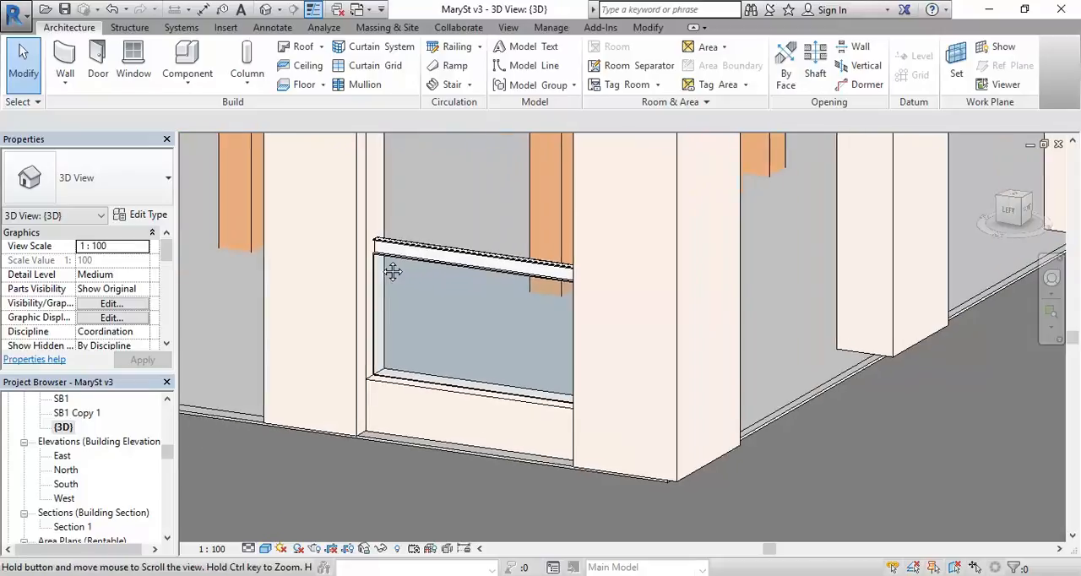
left_click(378, 247)
scroll(371, 211, "up", 2)
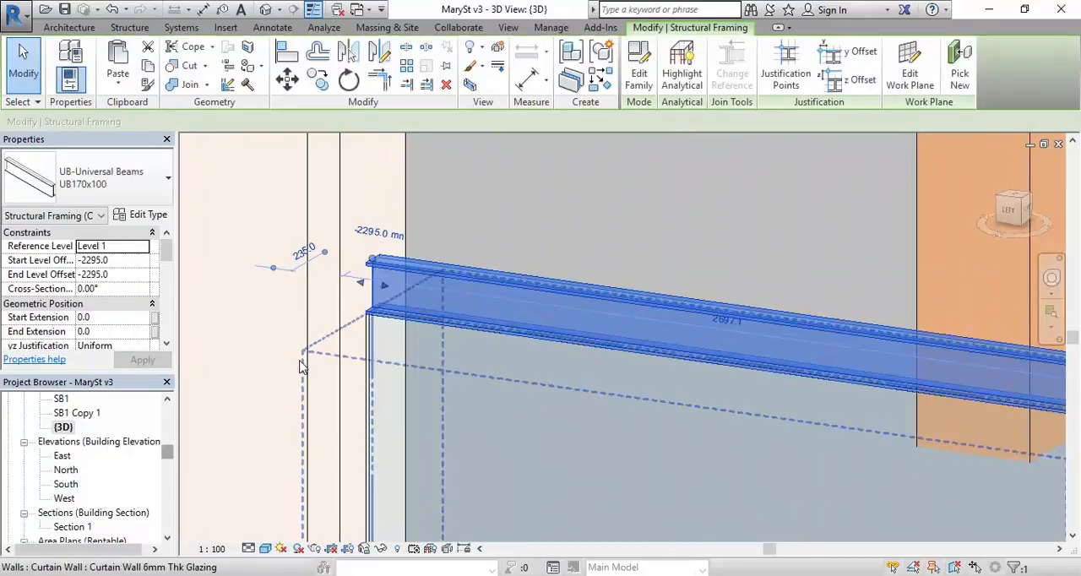
mouse_move(167, 458)
left_mouse_down()
mouse_move(169, 422)
mouse_move(169, 449)
left_mouse_up()
double_click(82, 474)
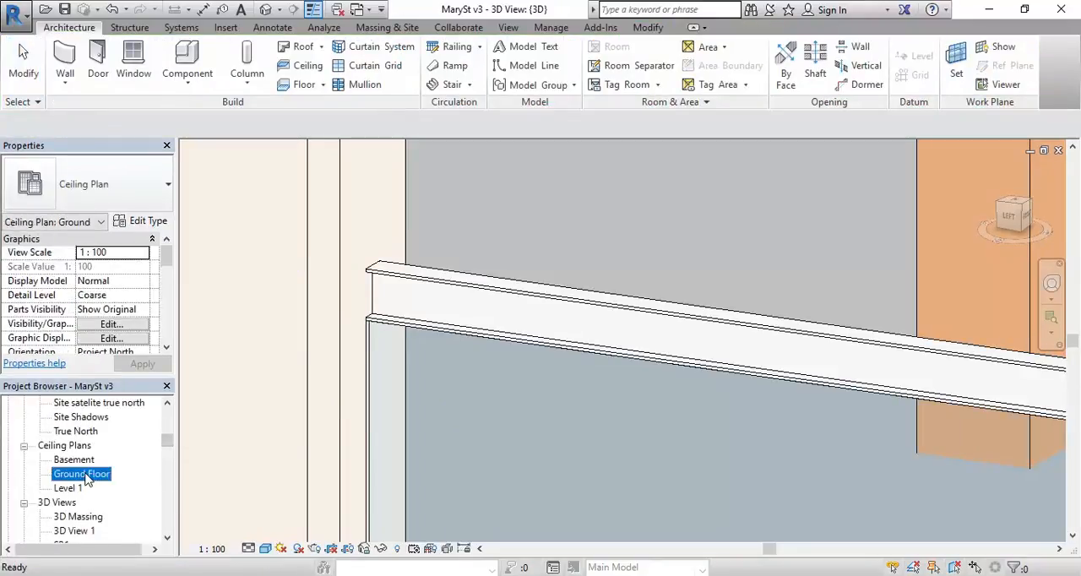
scroll(332, 470, "up", 7)
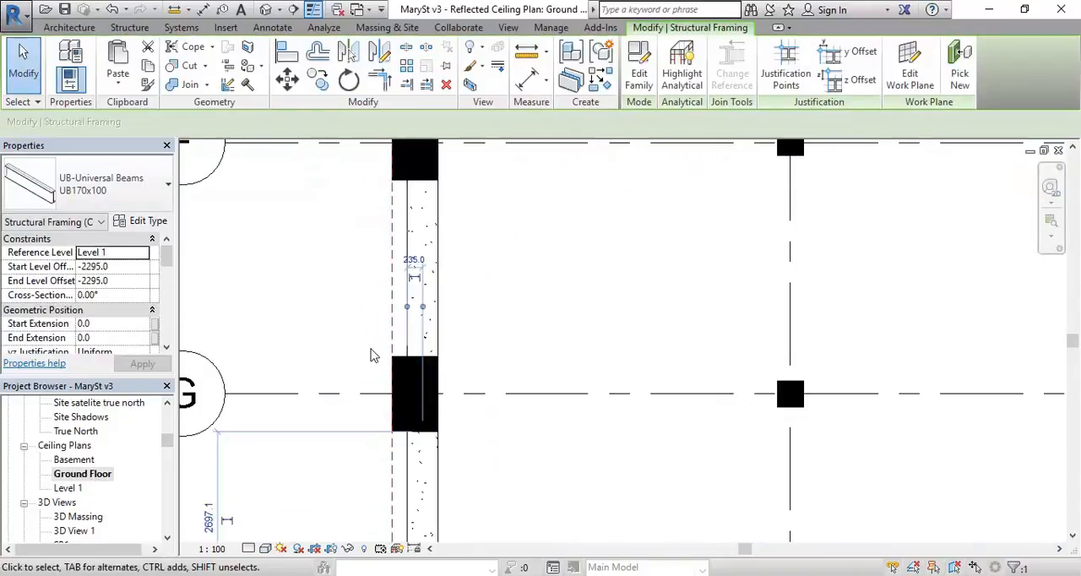
middle_click_drag(354, 444, 410, 301)
scroll(363, 343, "up", 1)
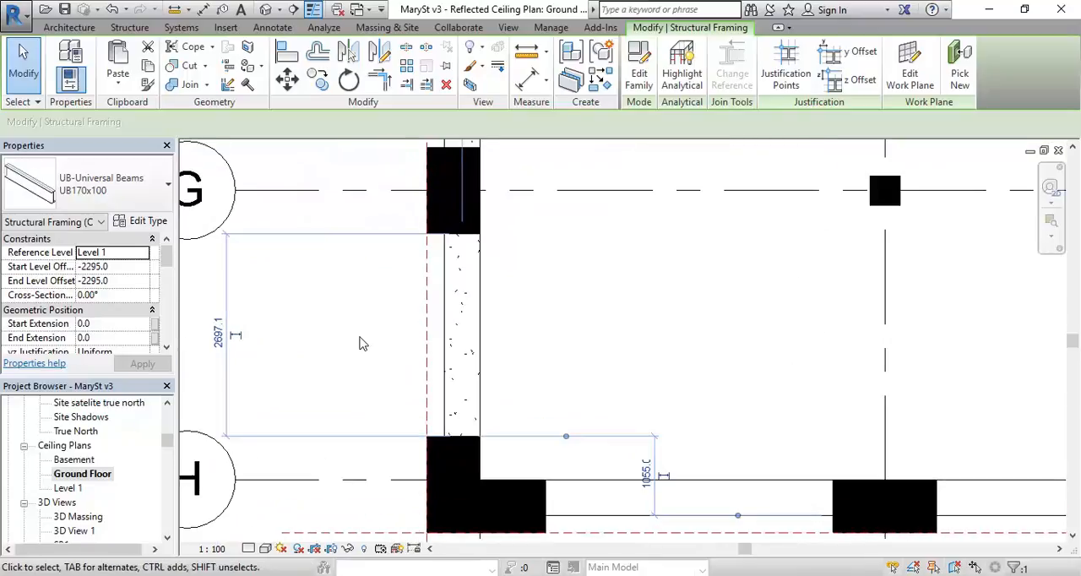
left_click(359, 344)
middle_click_drag(361, 343, 330, 360)
scroll(329, 360, "up", 1)
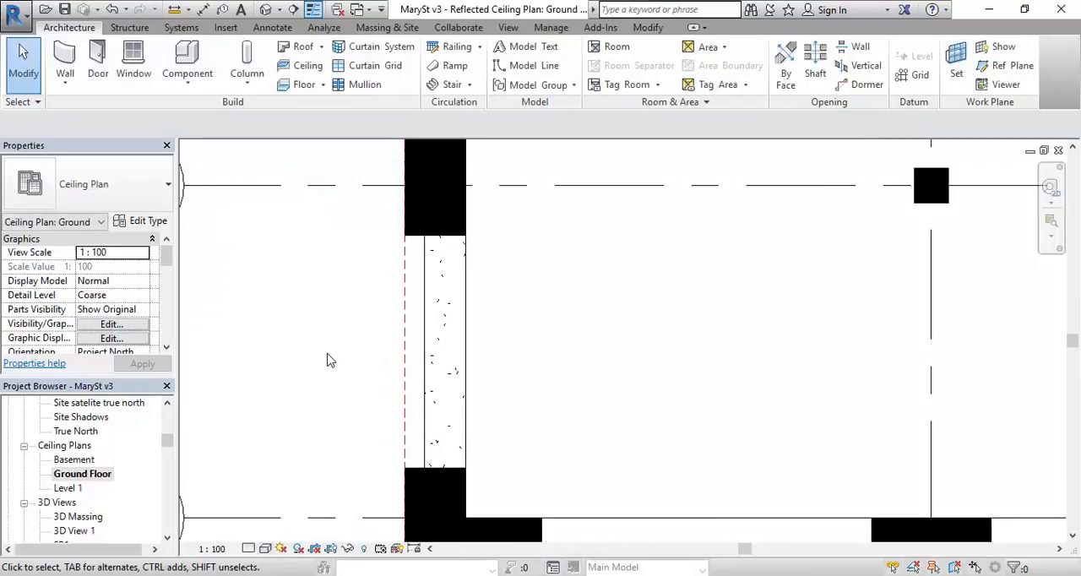
Step: Try the Wireframe visual style in the ceiling plan and check the model category visibility settings for hidden framing
left_click(265, 549)
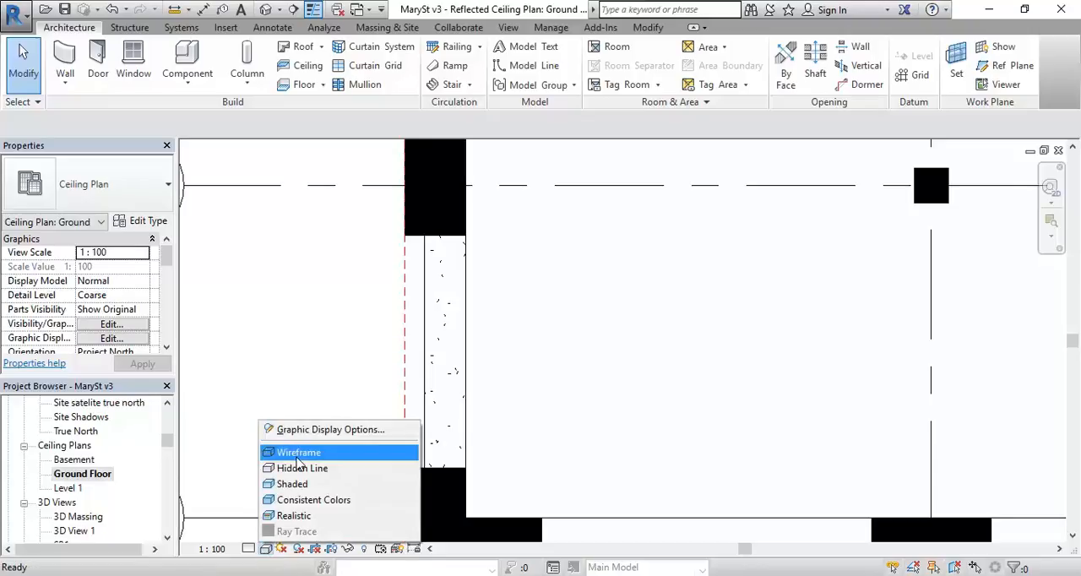
left_click(298, 456)
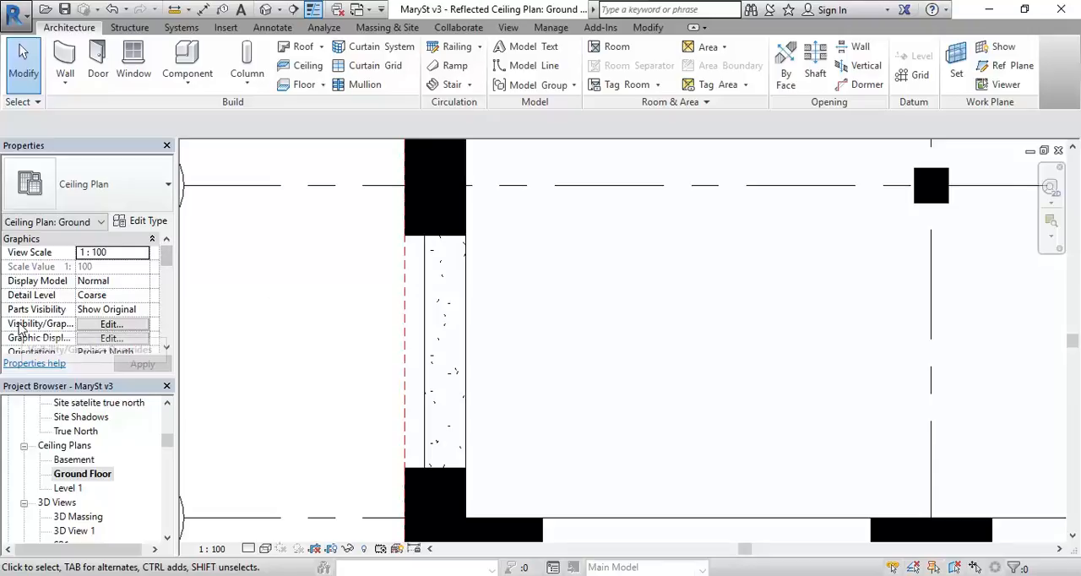
left_click(107, 330)
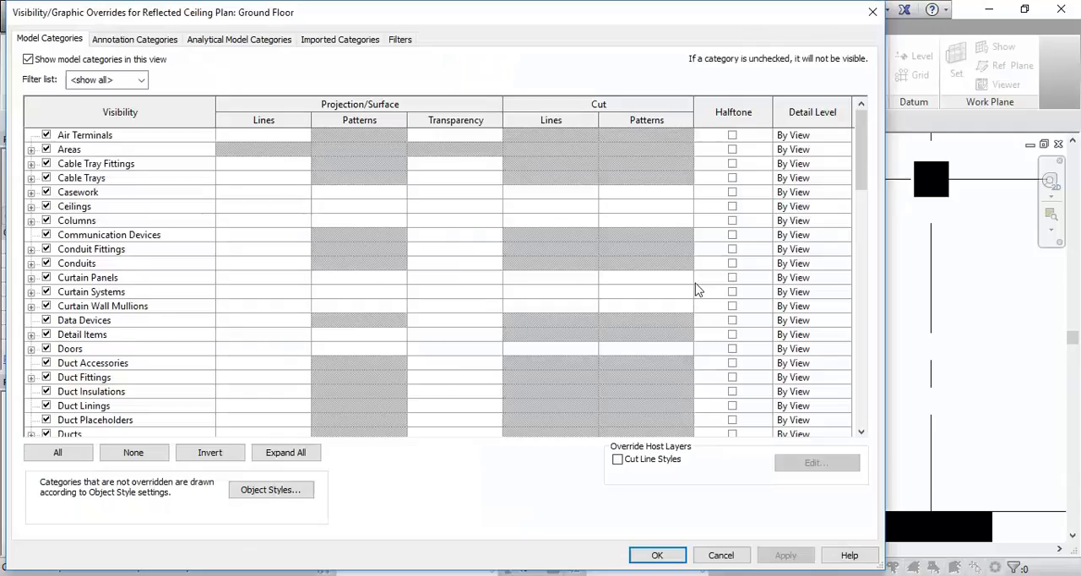
left_click_drag(863, 169, 866, 417)
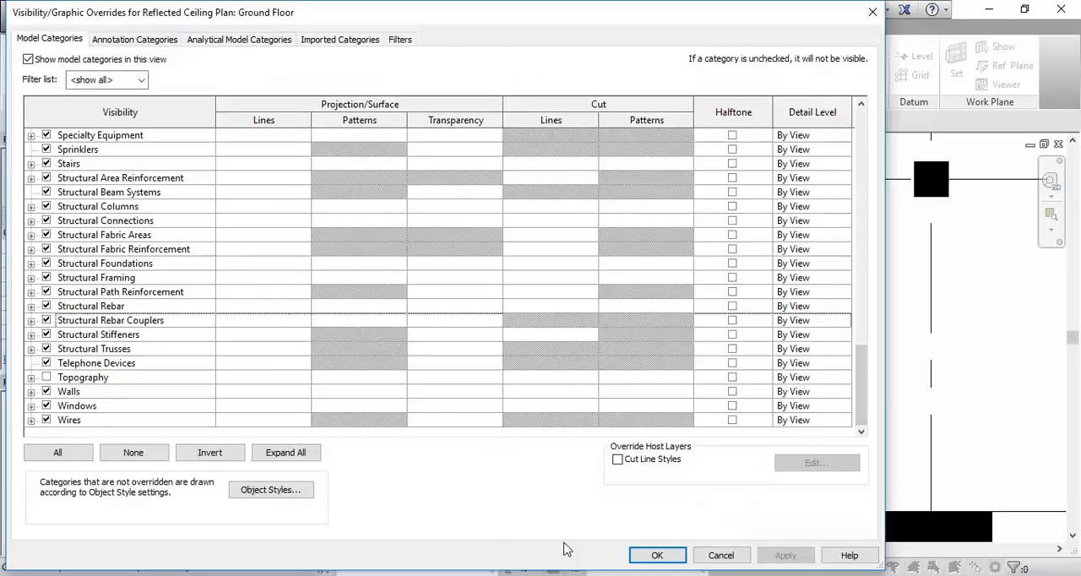
left_click(656, 556)
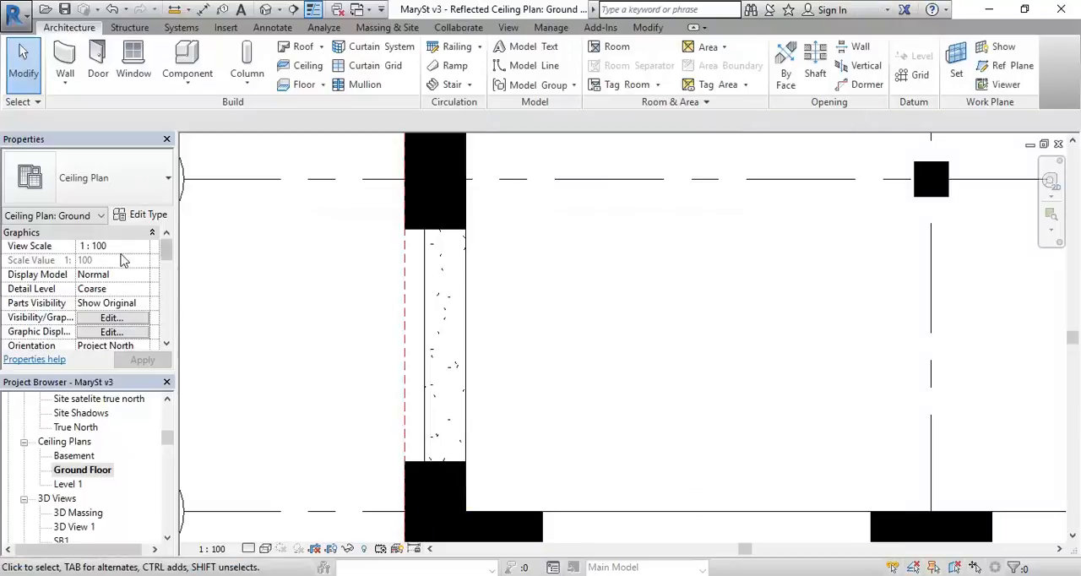
Step: Set the cut plane offset in the Ground Floor ceiling plan's view range to 1500
left_click_drag(166, 253, 166, 301)
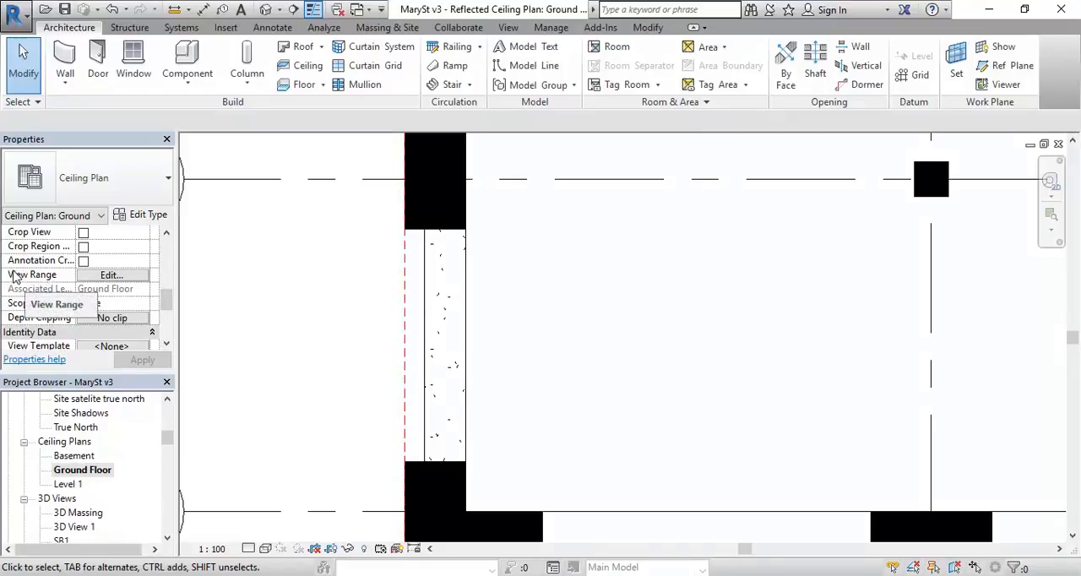
left_click(112, 275)
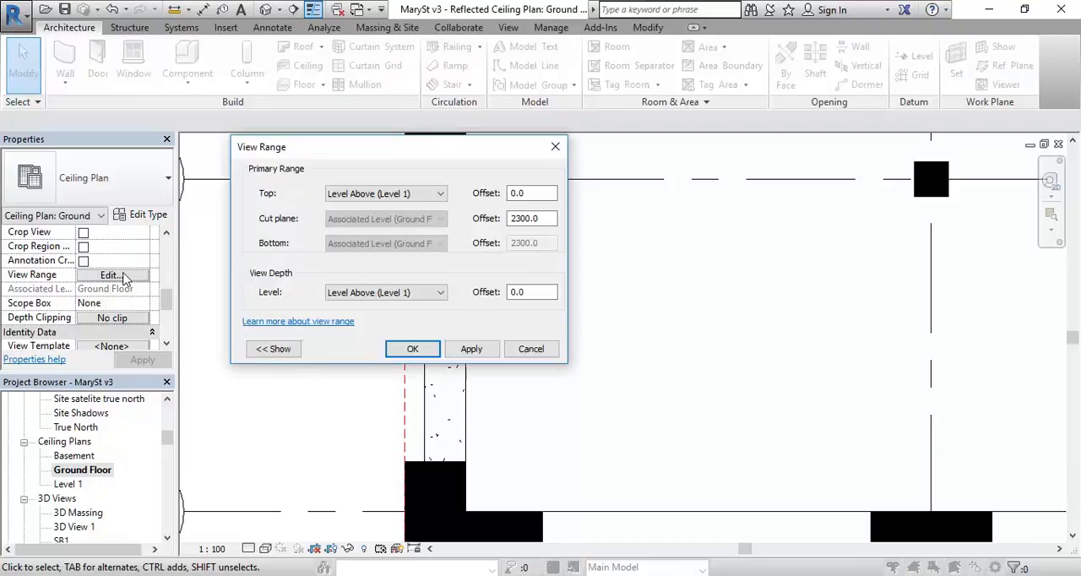
double_click(550, 222)
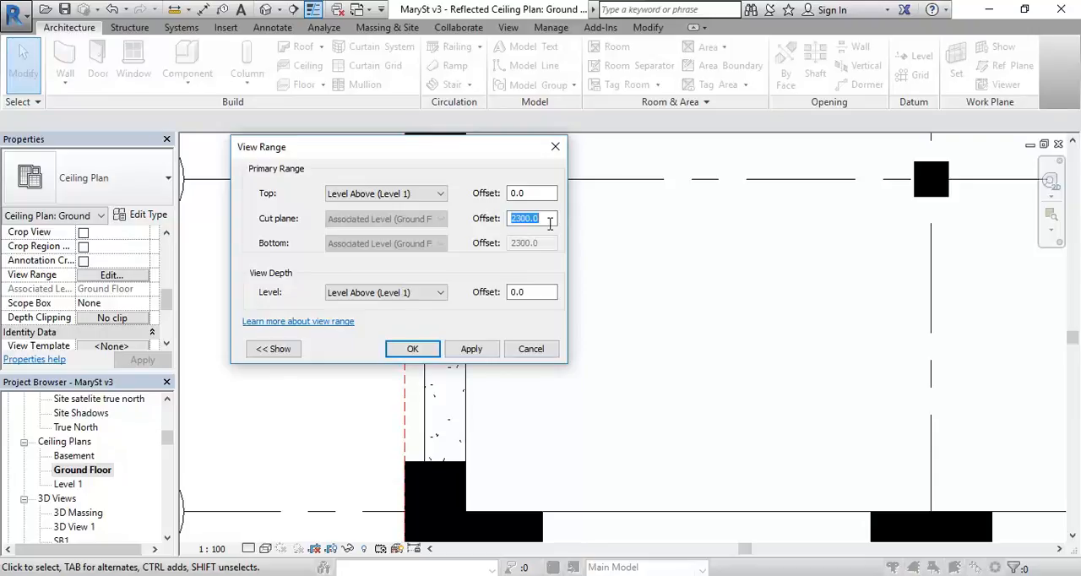
type("1500")
left_click(412, 349)
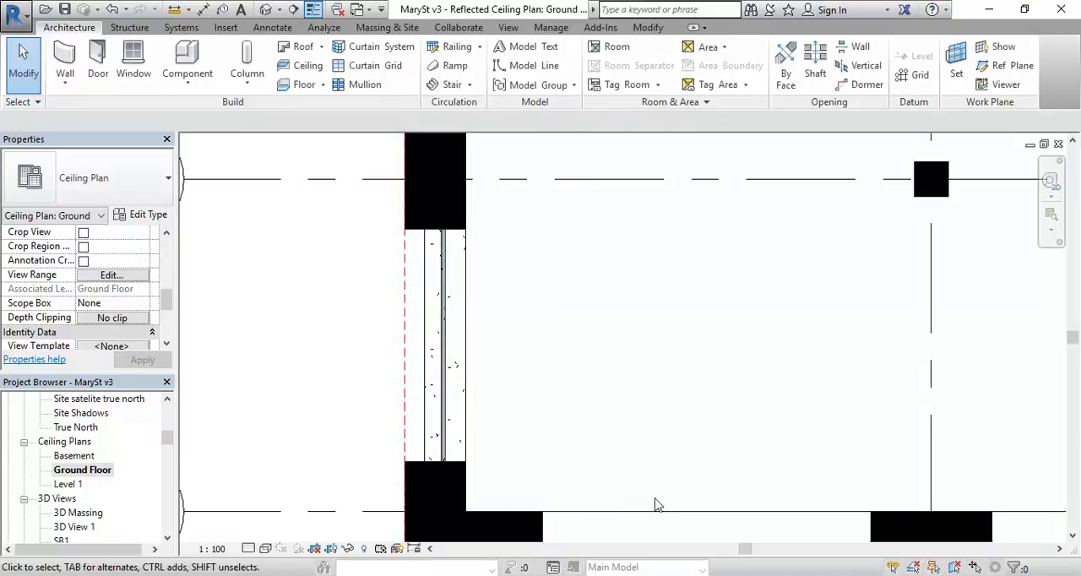
Step: Set the ceiling plan's visual style to Hidden Line and turn off Thin Lines so line weights display
scroll(431, 216, "up", 4)
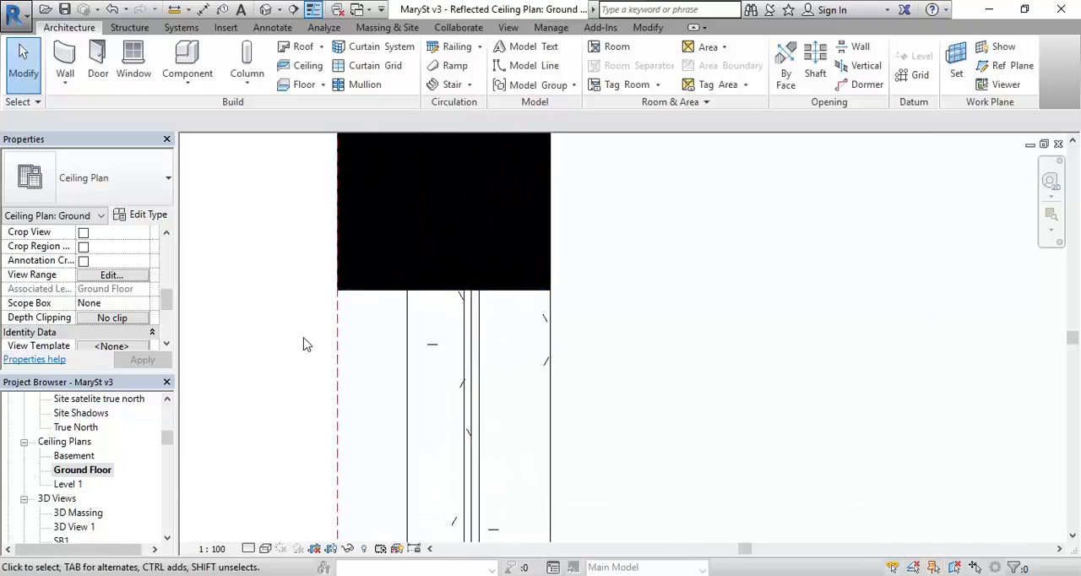
scroll(309, 344, "up", 1)
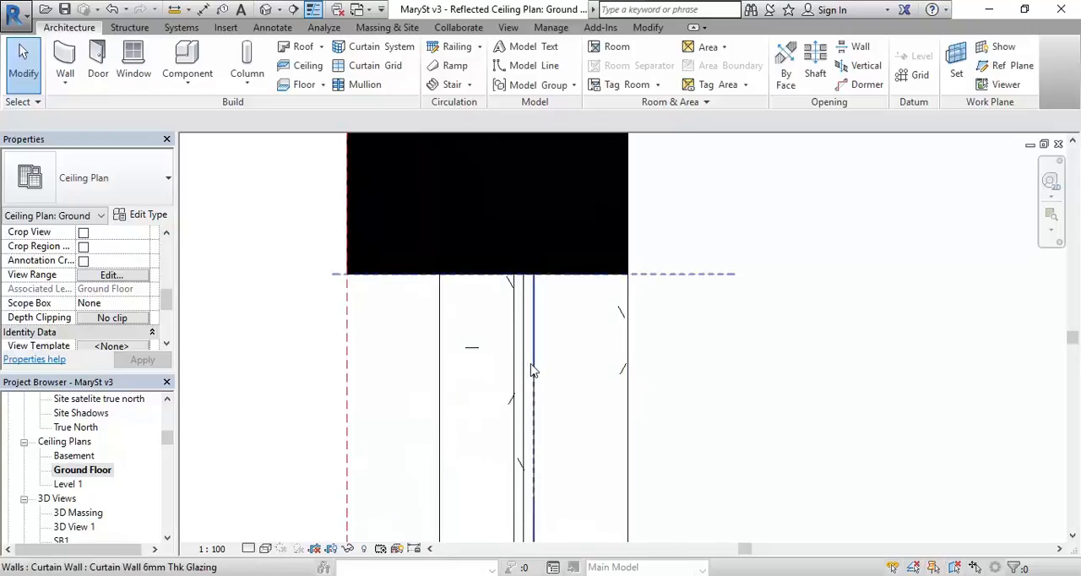
left_click(265, 549)
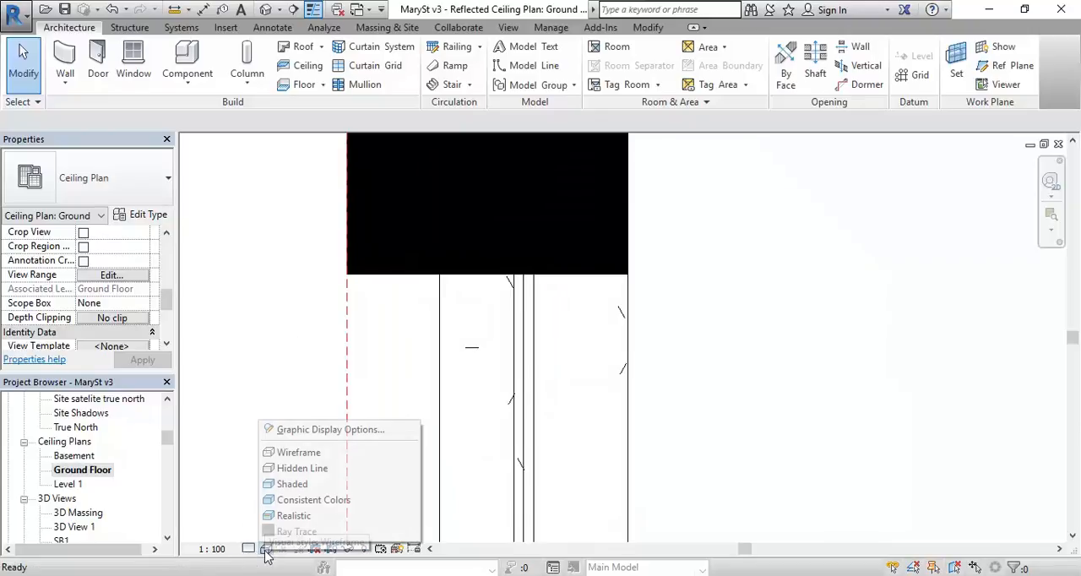
left_click(291, 468)
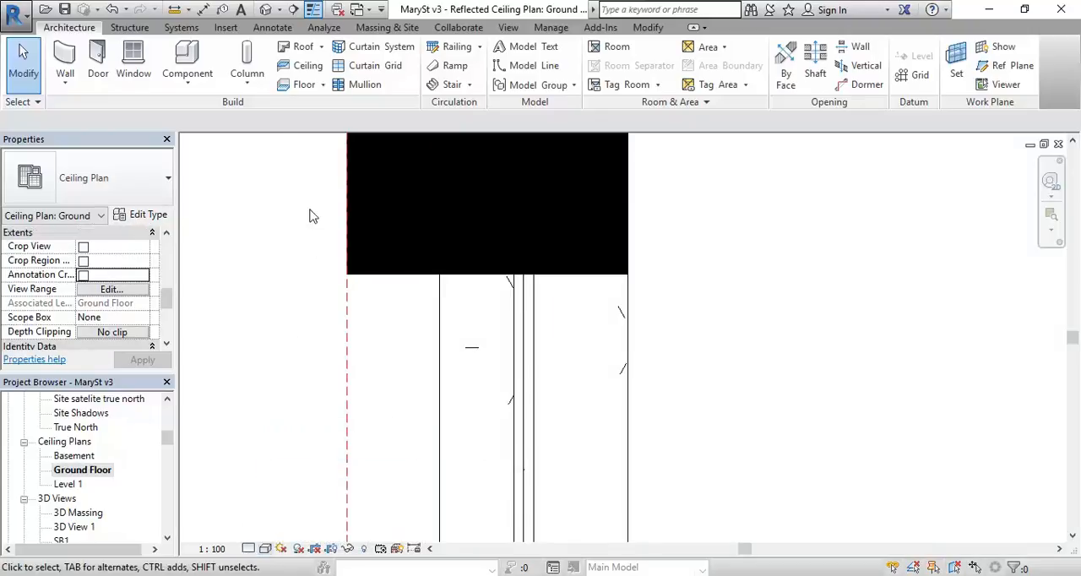
left_click(313, 10)
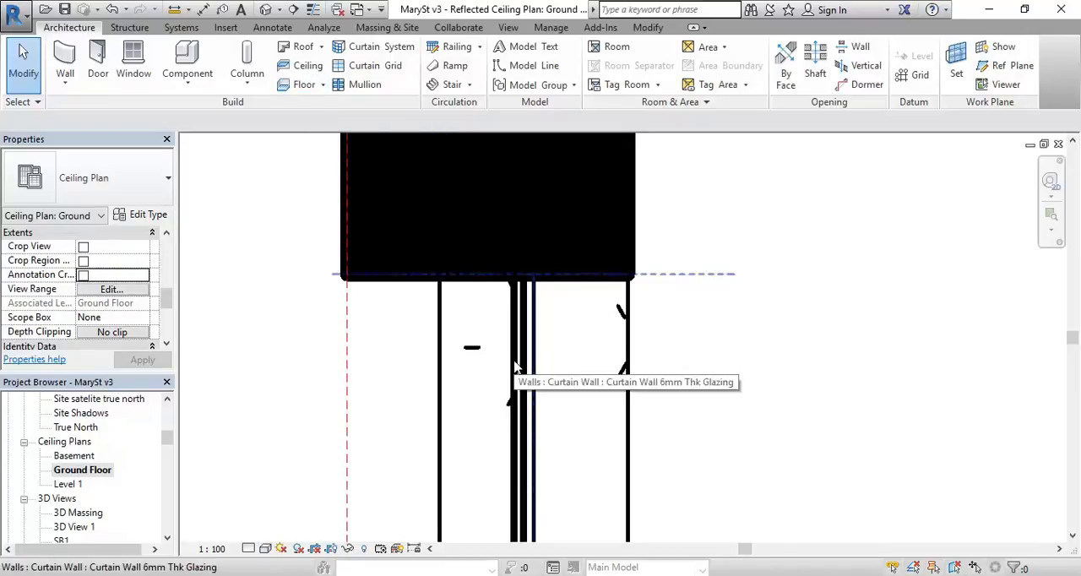
Step: Select everything crossing the corner bay and filter the selection down to Structural Framing (Other) only
left_click_drag(725, 343, 402, 429)
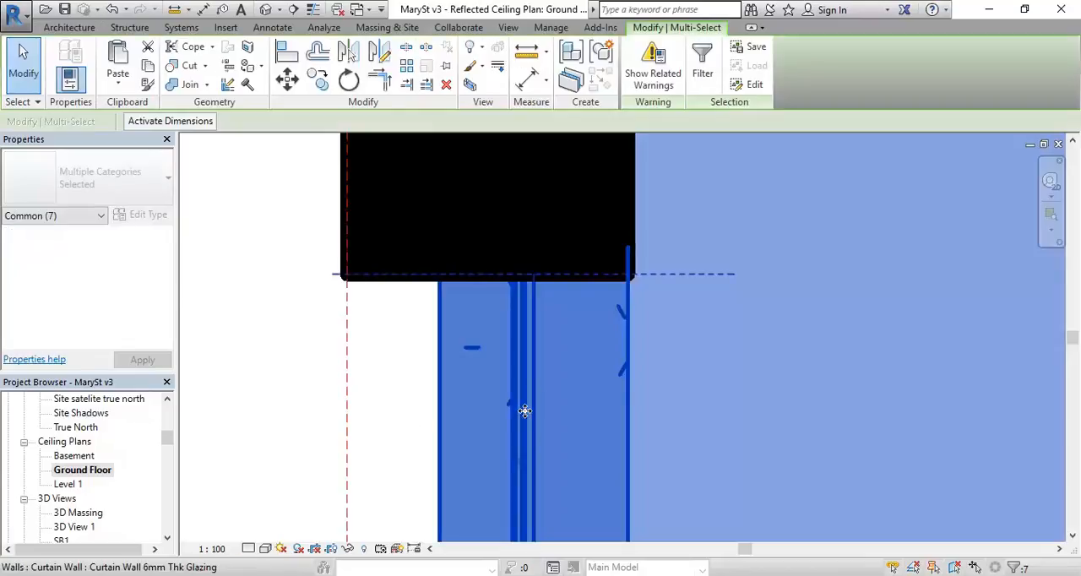
left_click(701, 73)
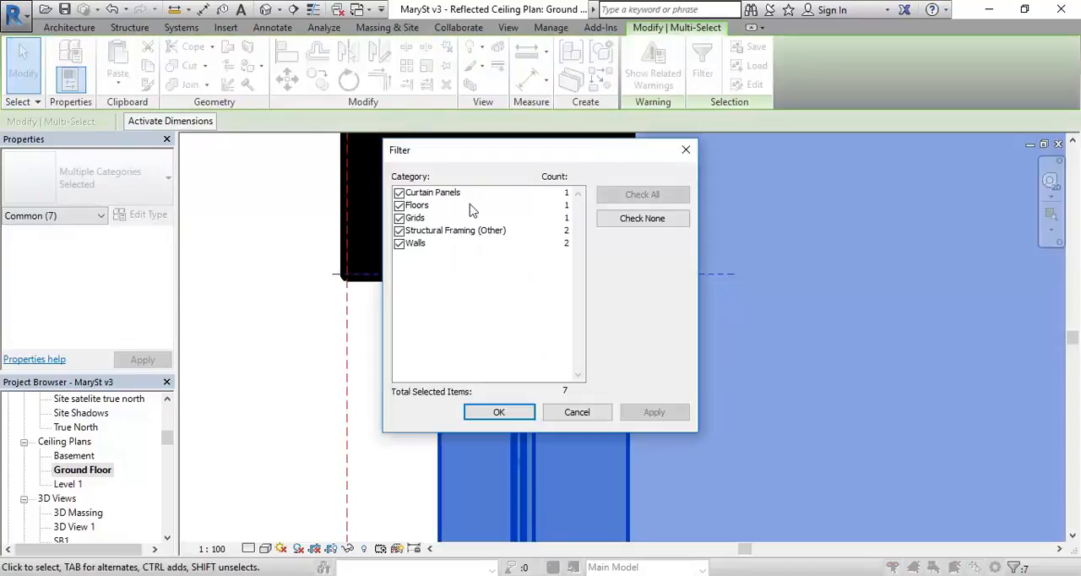
left_click(398, 243)
left_click(399, 218)
left_click(399, 205)
left_click(398, 192)
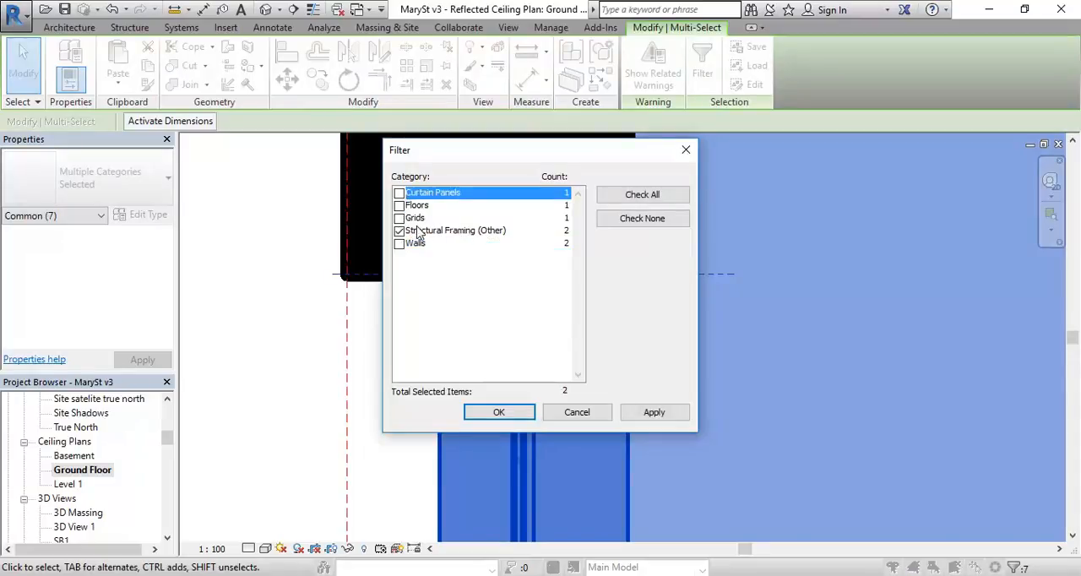
left_click(450, 235)
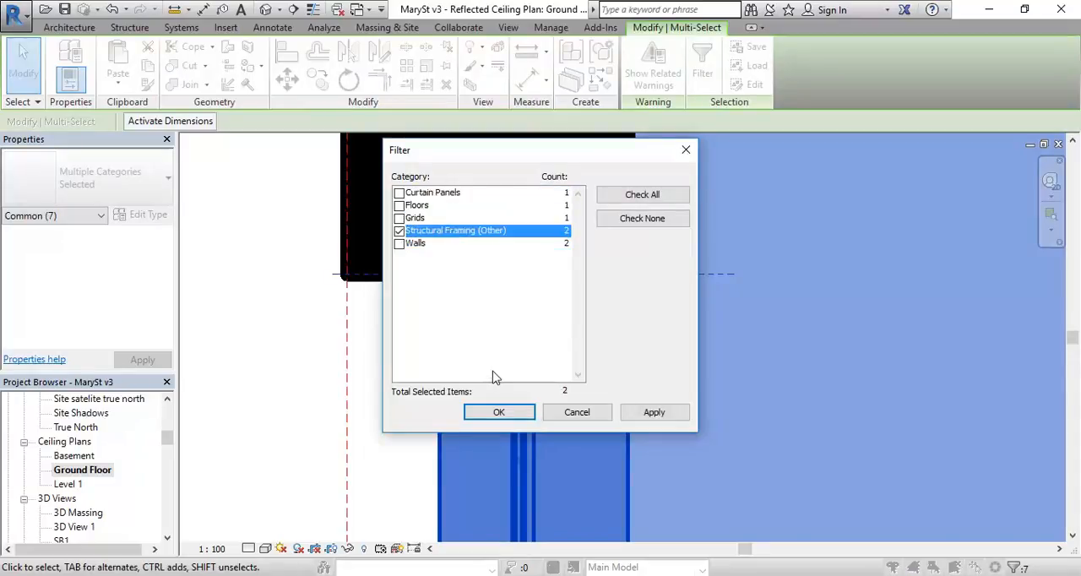
left_click(498, 412)
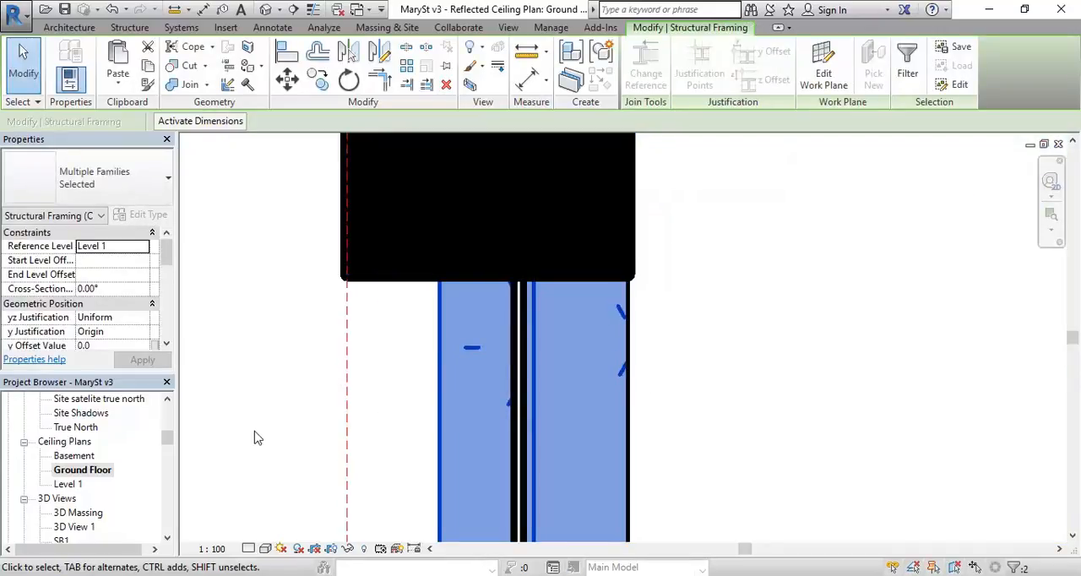
Step: Temporarily isolate the selected structural framing in the ceiling plan and clear the selection
scroll(265, 338, "down", 1)
middle_click_drag(265, 340, 347, 308)
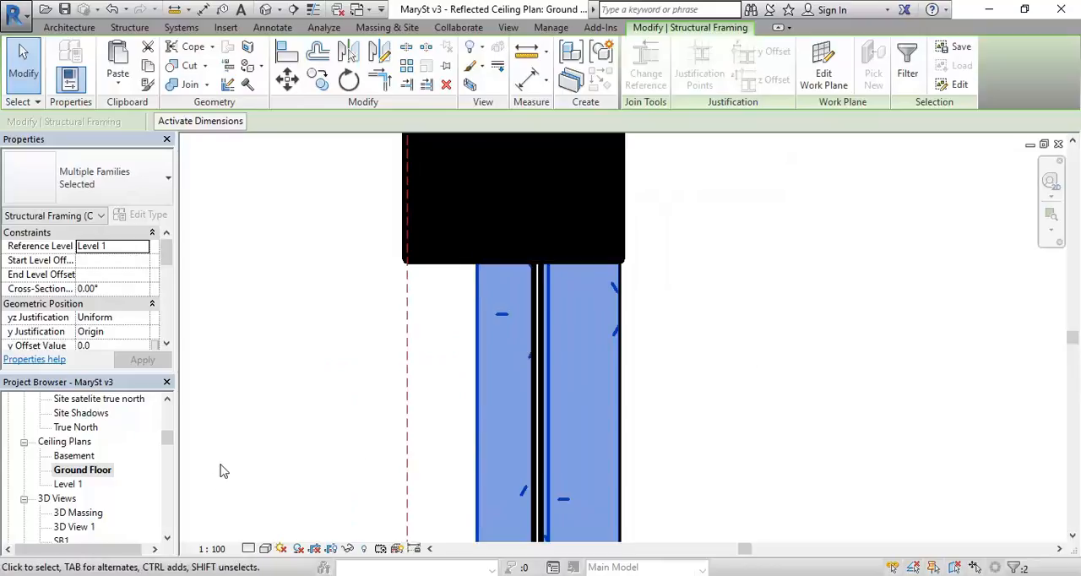
left_click(348, 548)
left_click(372, 494)
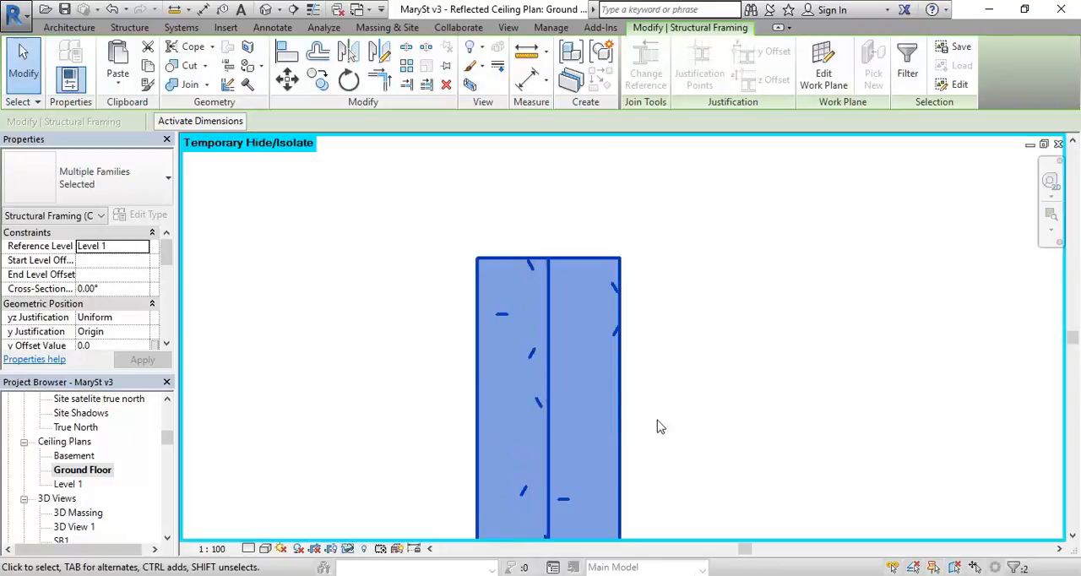
left_click(745, 380)
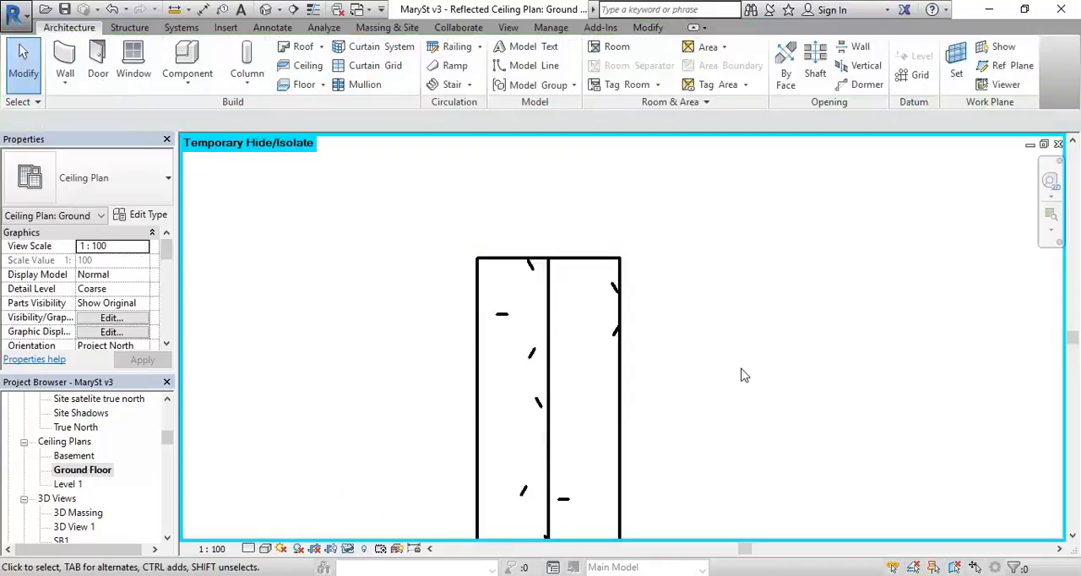
Step: Identify the isolated framing by selecting the concrete rectangular beam, and select the UB170x100 steel beam along its centreline instead
scroll(738, 377, "up", 2)
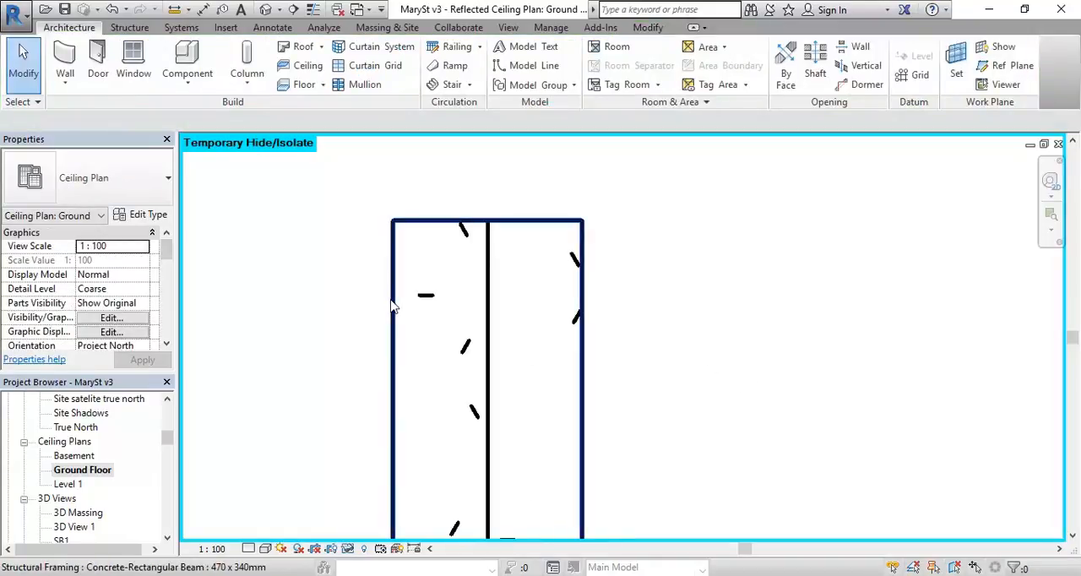
left_click(392, 306)
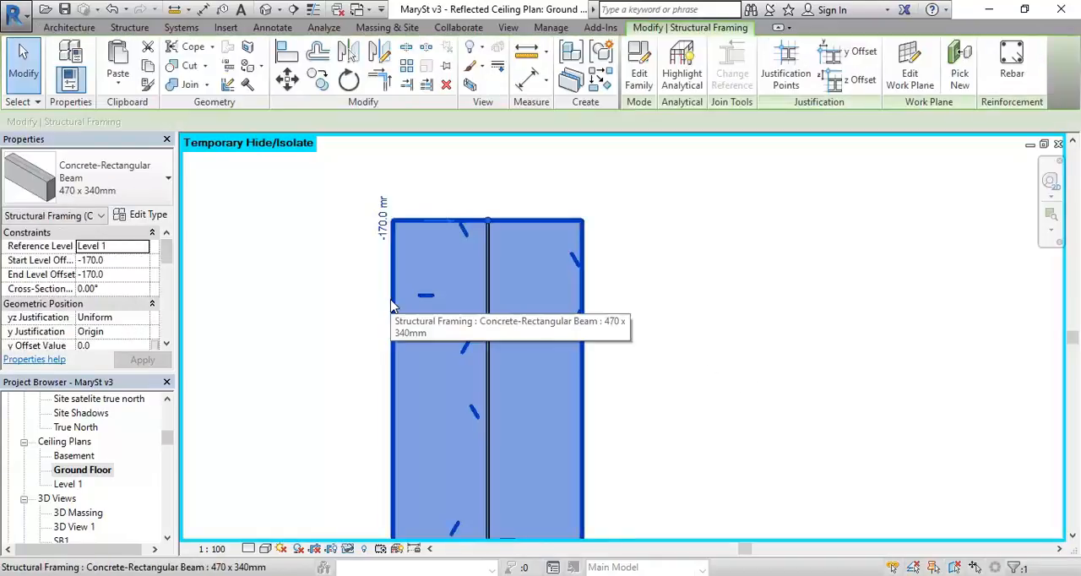
left_click(302, 346)
left_click(488, 322)
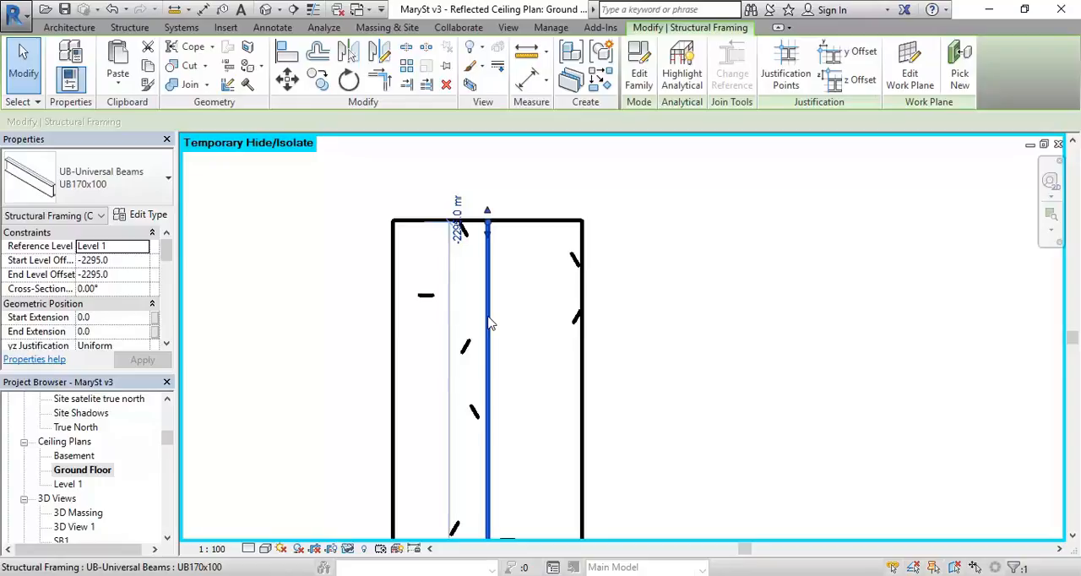
Step: Set the ceiling plan's detail level to Fine and reset the temporary isolation so all elements display again
left_click(284, 469)
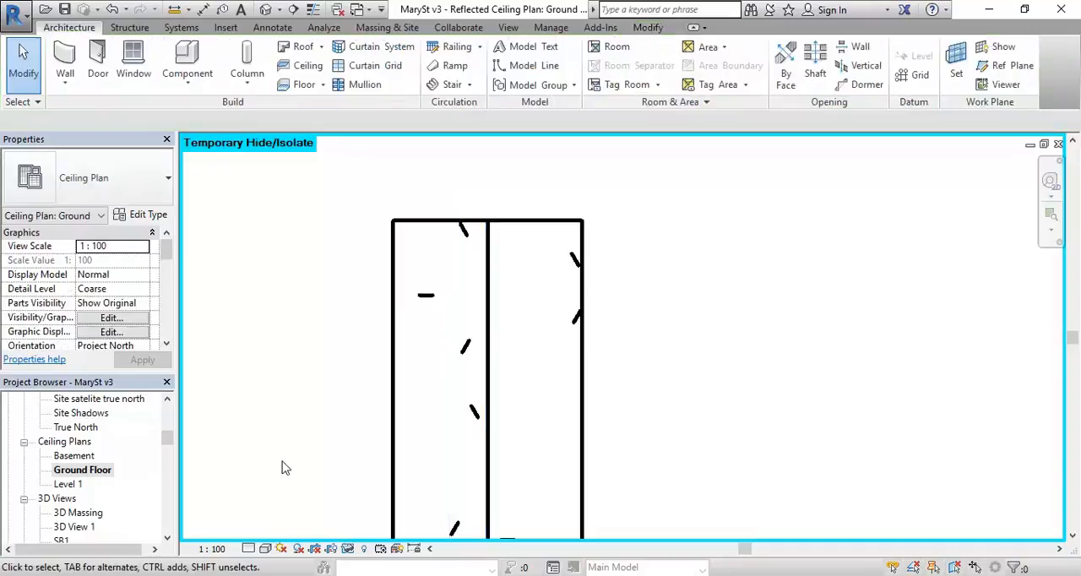
left_click(249, 548)
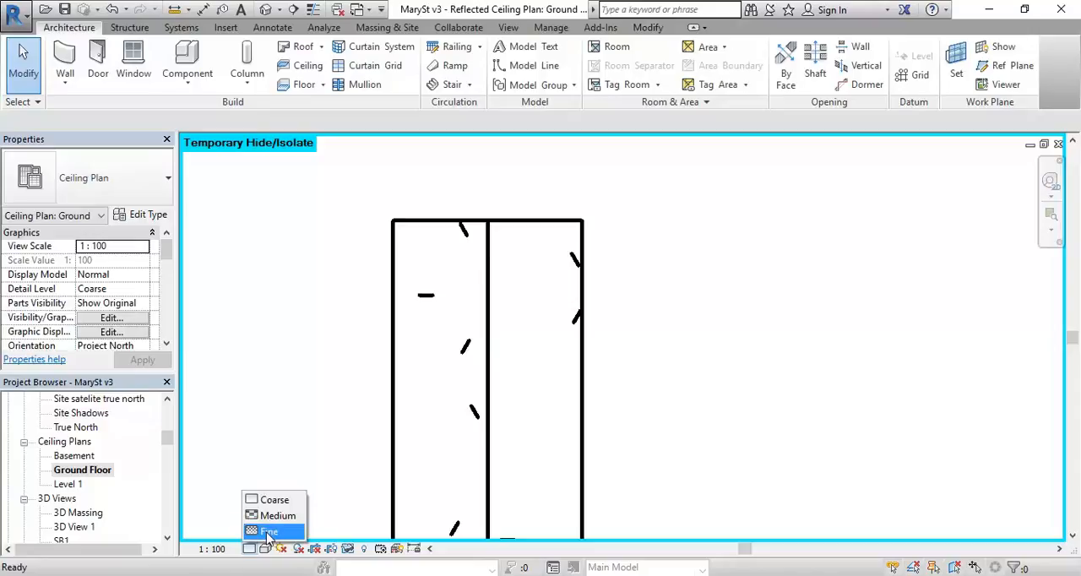
left_click(268, 532)
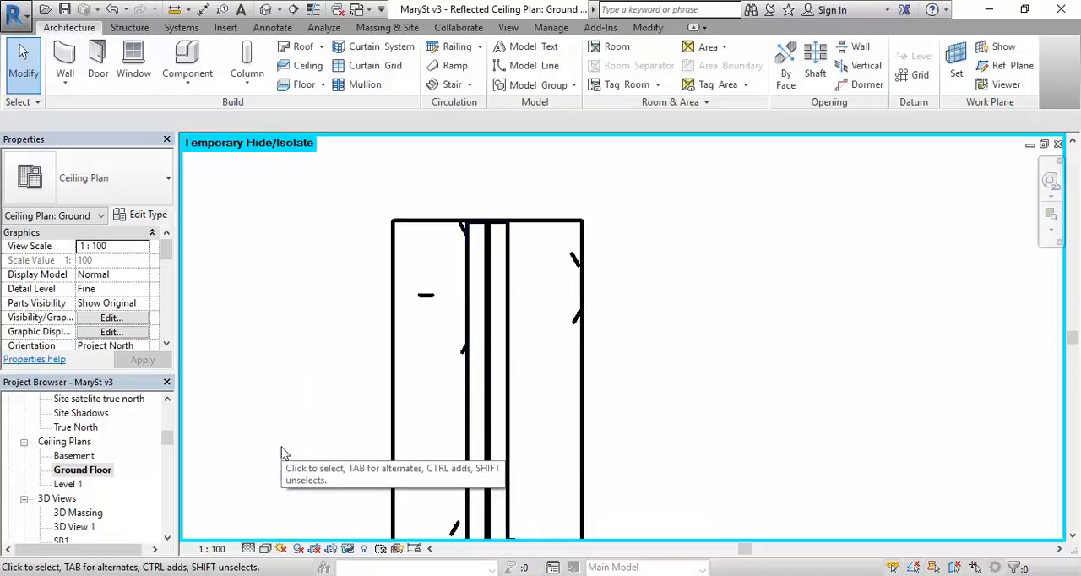
left_click(347, 549)
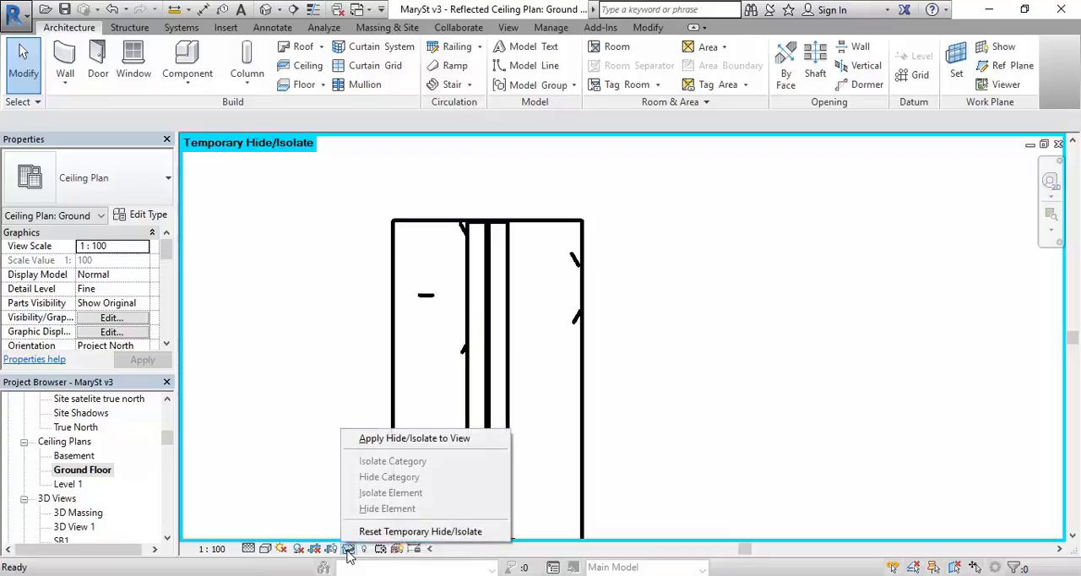
left_click(386, 531)
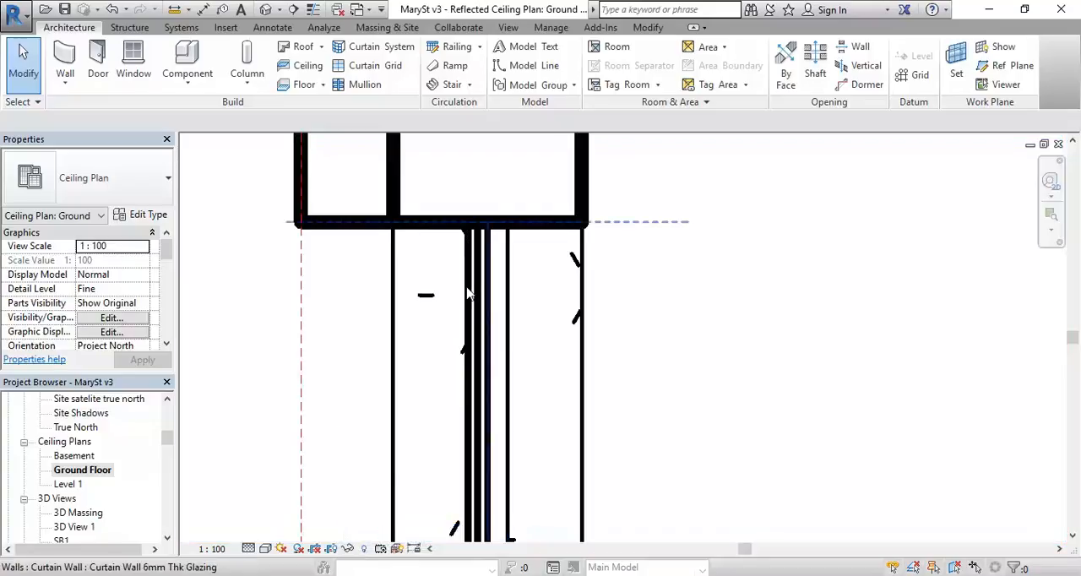
Step: Move the UB170x100 beam horizontally from the curtain wall endpoint to the midpoint of the glazed panel in the ceiling plan
left_click(508, 282)
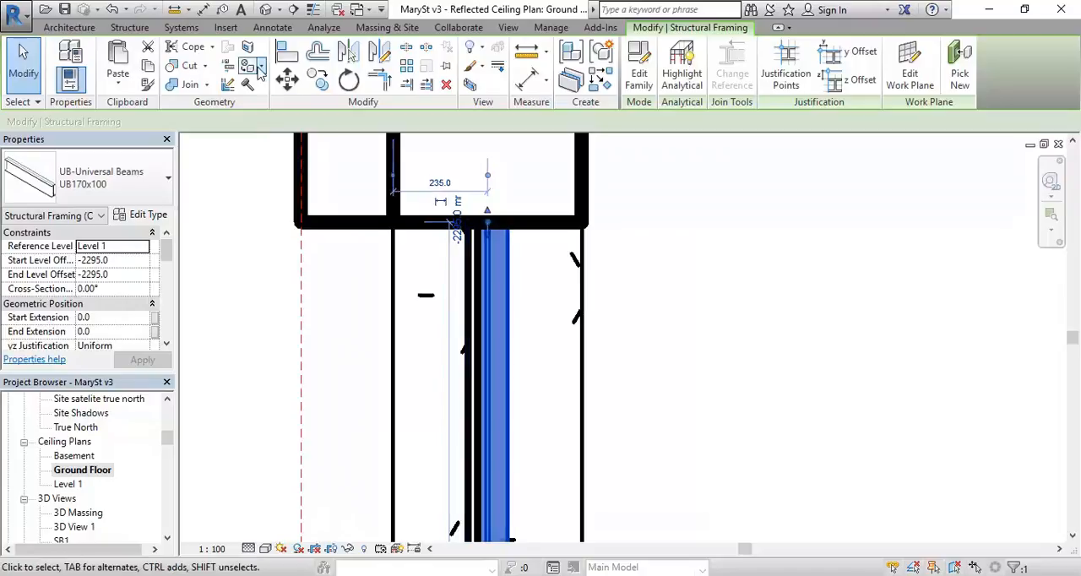
key("m")
key("v")
scroll(478, 224, "up", 3)
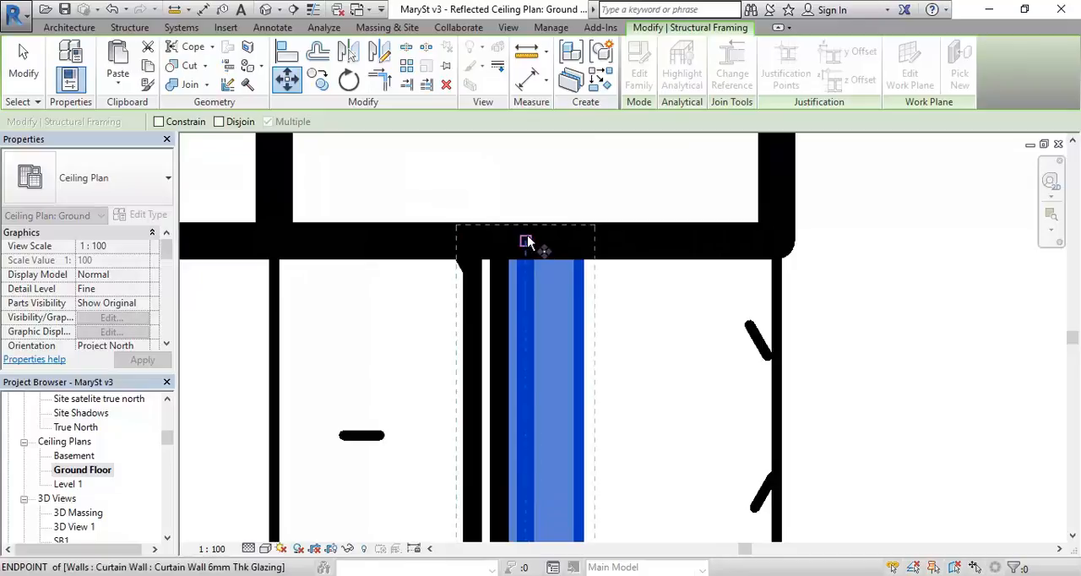
left_click(524, 241)
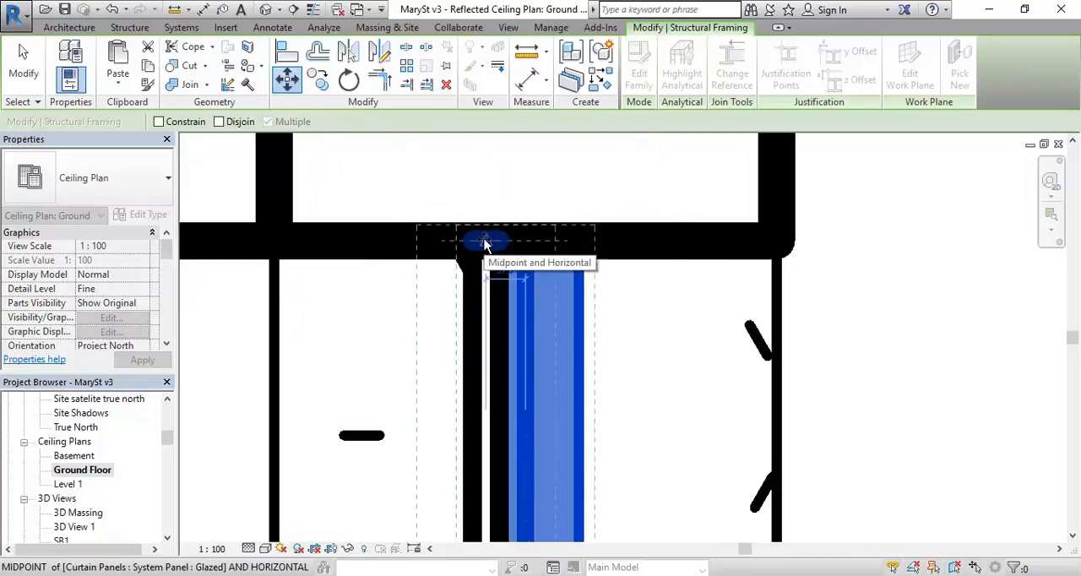
left_click(484, 243)
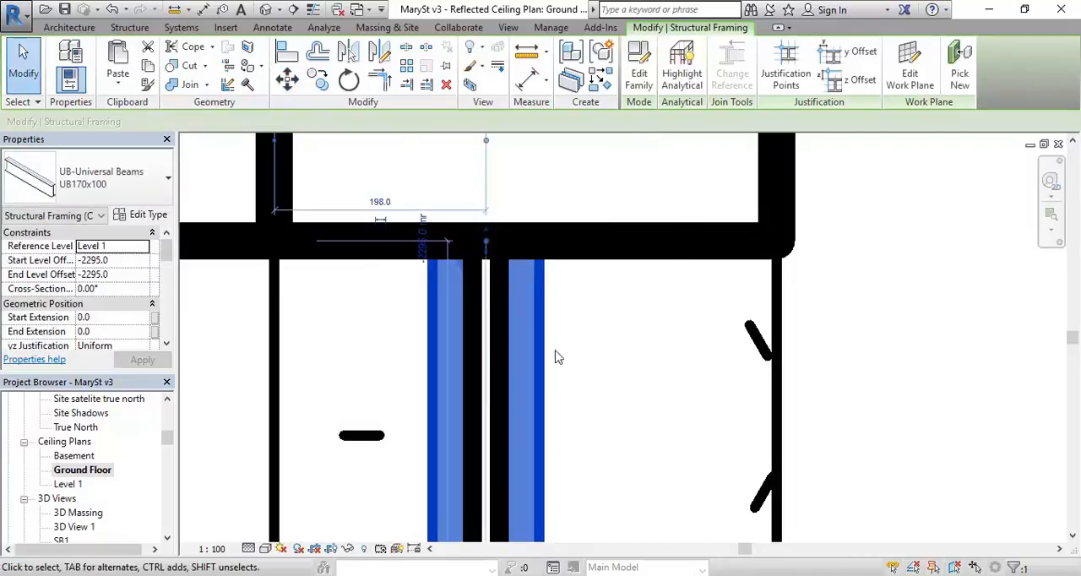
scroll(566, 363, "down", 4)
left_click(357, 390)
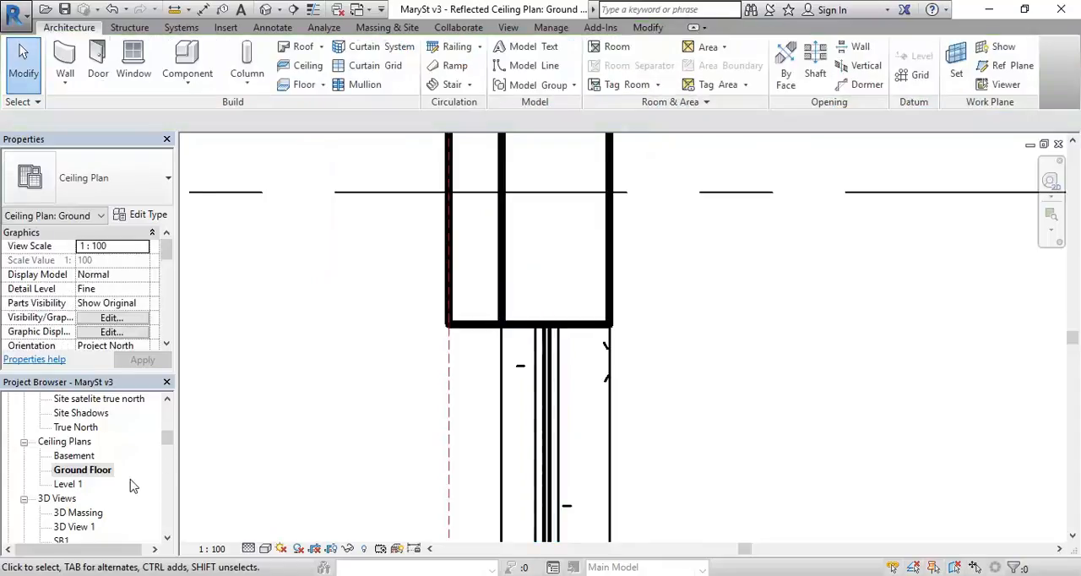
Step: Open the {3D} view and inspect the steel beam and the 6mm curtain wall glazing in the corner bay
left_click_drag(169, 442, 170, 452)
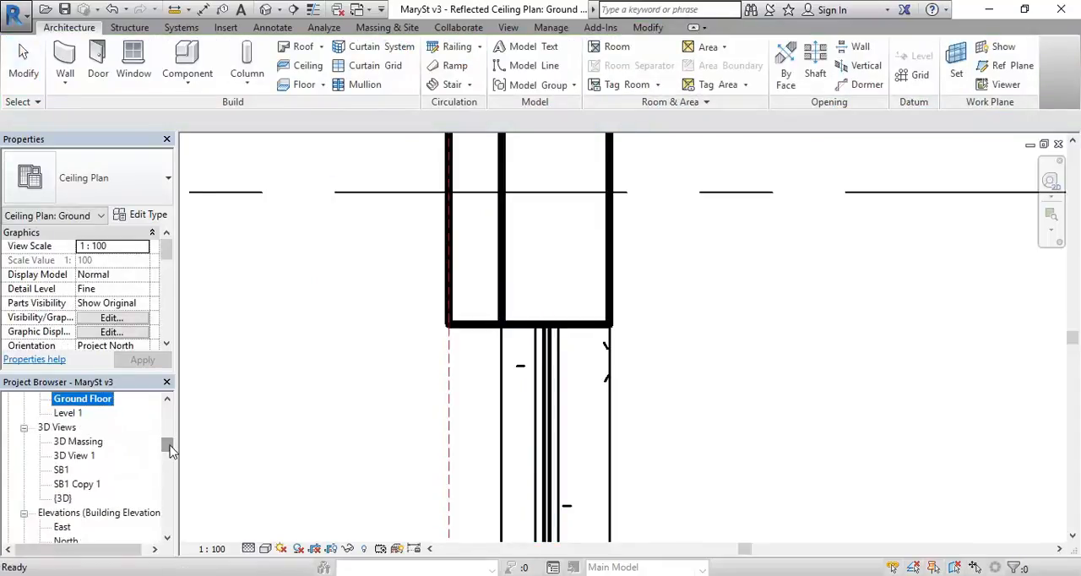
double_click(63, 498)
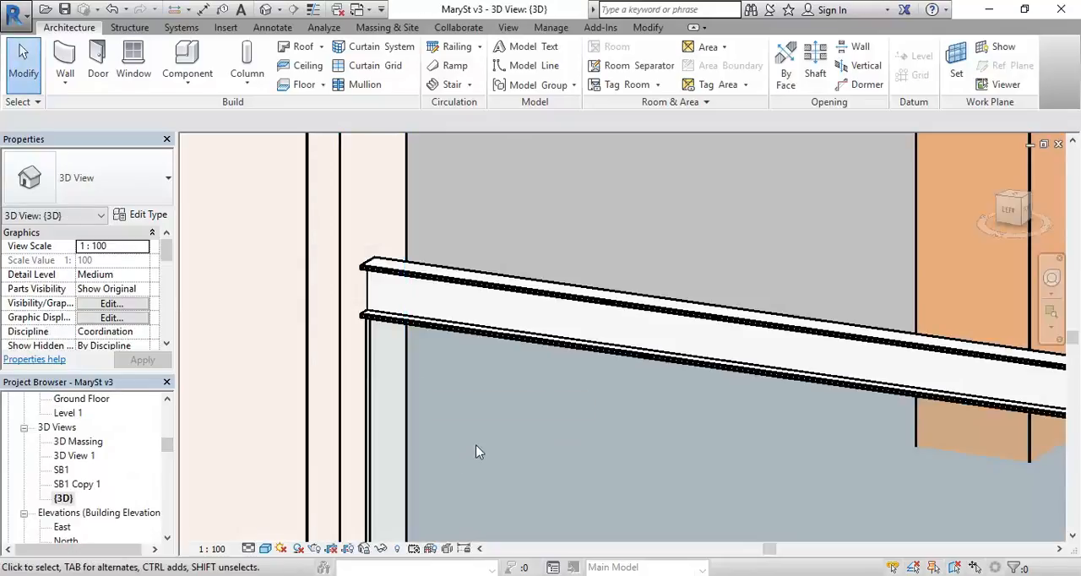
scroll(468, 456, "down", 5)
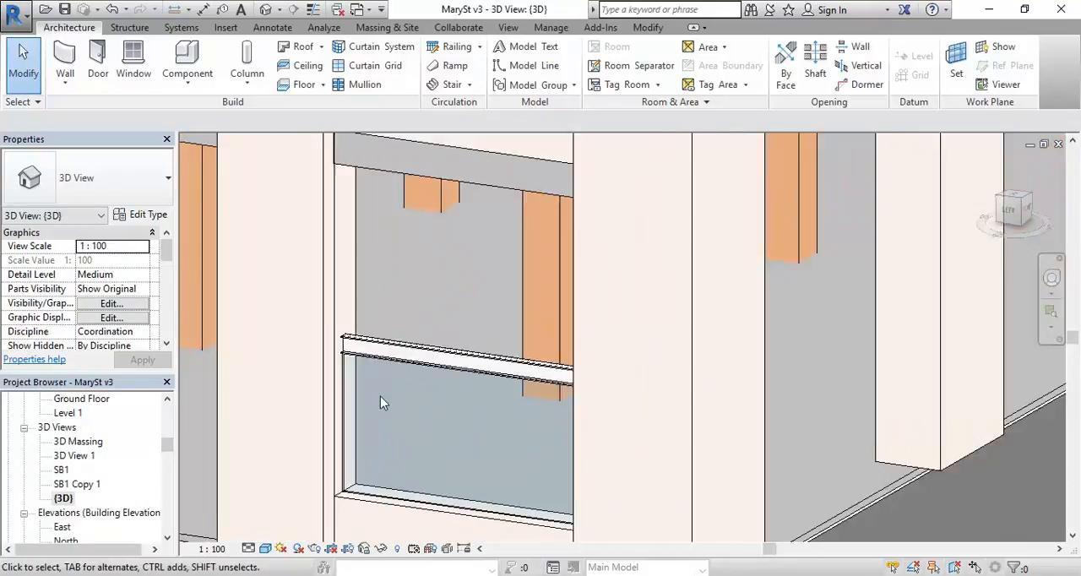
scroll(380, 396, "down", 1)
middle_click_drag(380, 396, 370, 391)
scroll(370, 391, "up", 1)
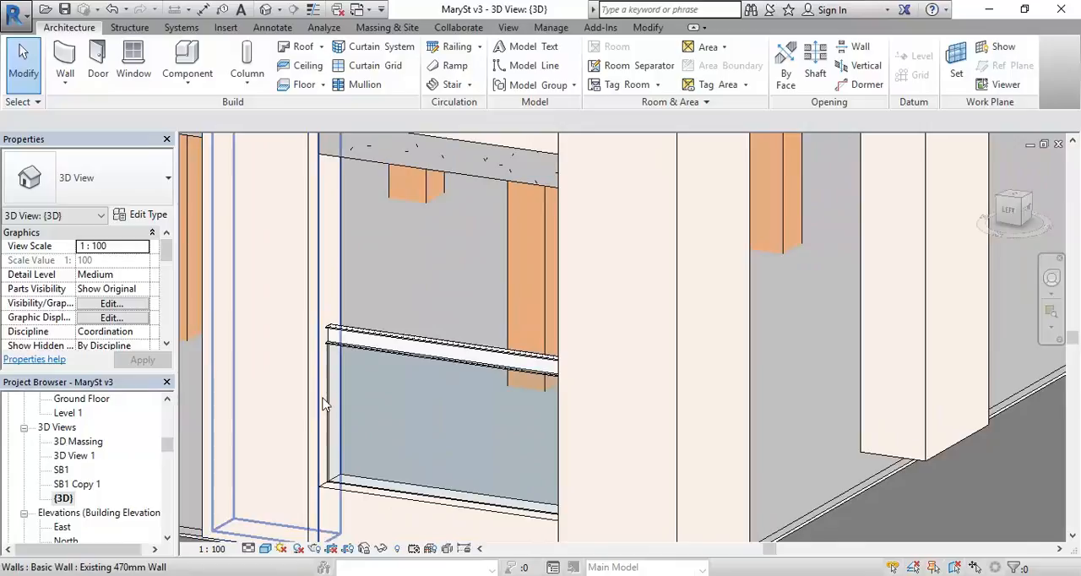
left_click(444, 440)
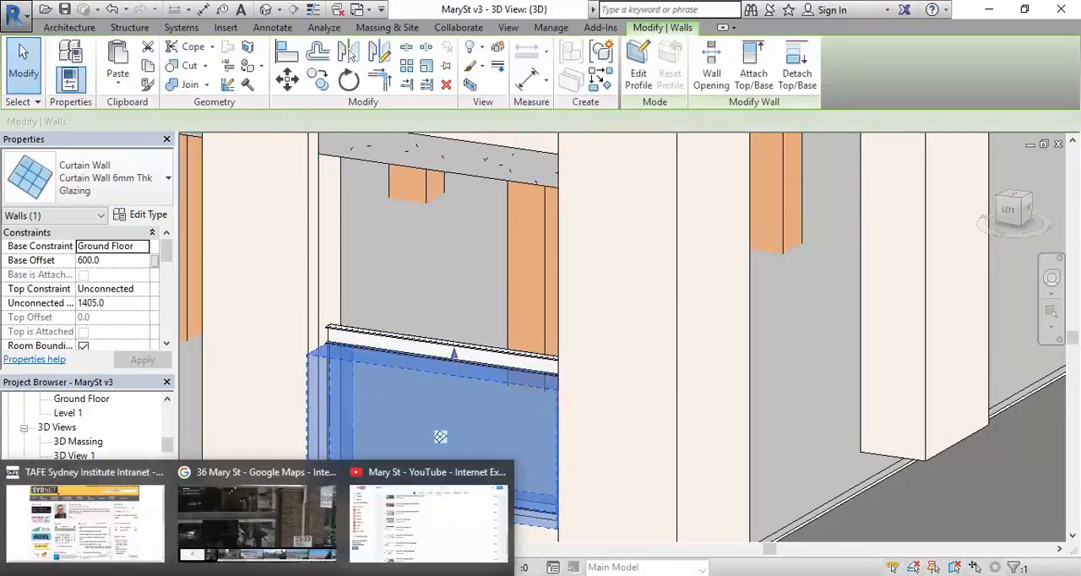
Step: Compare the modelled corner bay with the 36 Mary St Street View image in the browser, and return to Revit
left_click(261, 523)
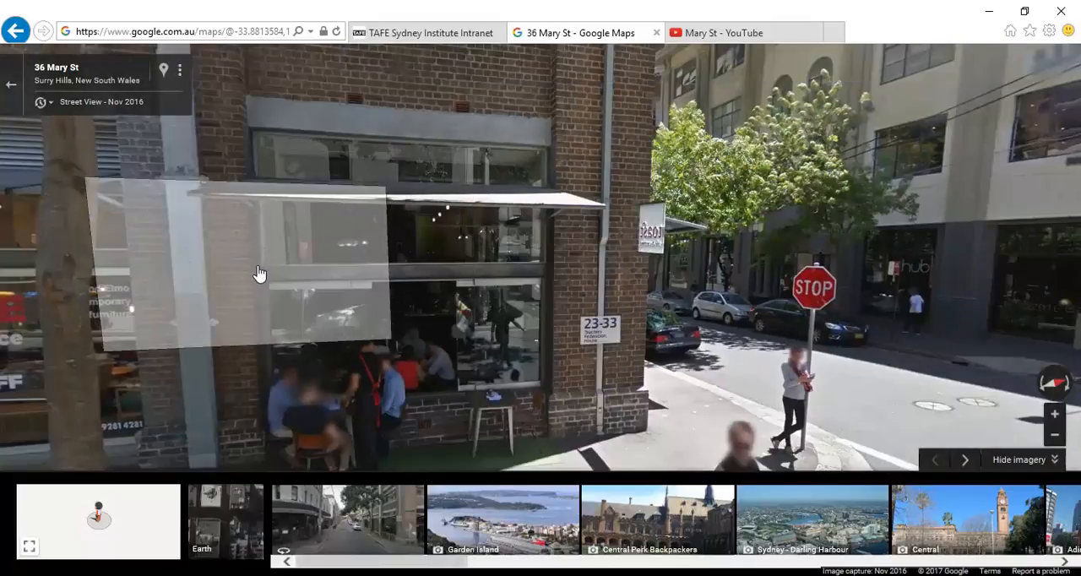
key("alt+Tab")
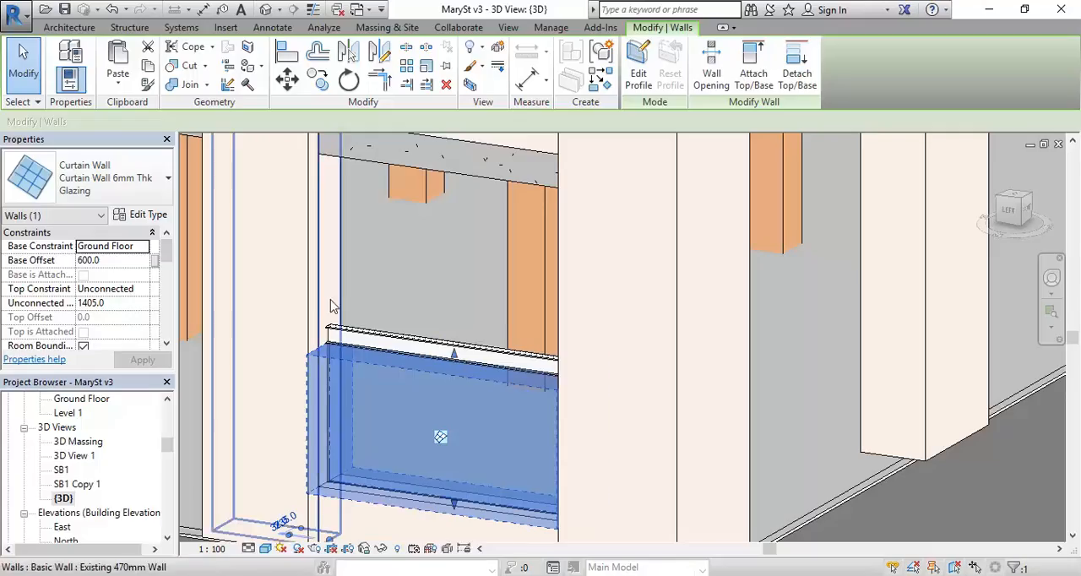
key("Escape")
scroll(450, 267, "down", 2)
mouse_move(428, 274)
middle_mouse_down("shift")
mouse_move(572, 256)
mouse_move(589, 210)
mouse_move(550, 261)
mouse_move(408, 275)
mouse_move(420, 258)
mouse_move(557, 261)
mouse_move(434, 272)
mouse_move(427, 303)
mouse_move(415, 289)
middle_mouse_up("shift")
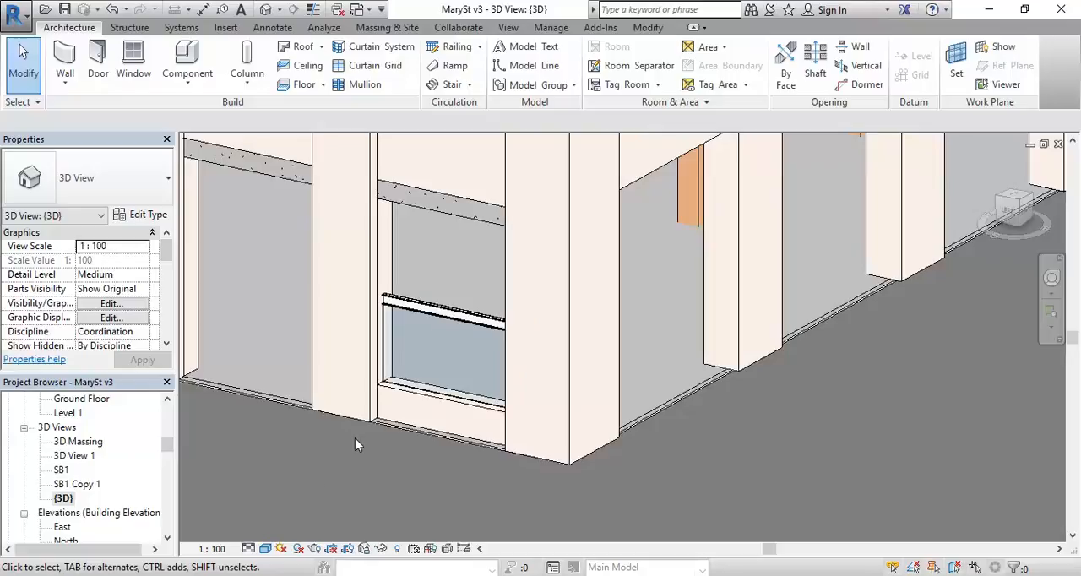
mouse_move(451, 346)
middle_mouse_down("shift")
mouse_move(505, 283)
mouse_move(467, 343)
middle_mouse_up("shift")
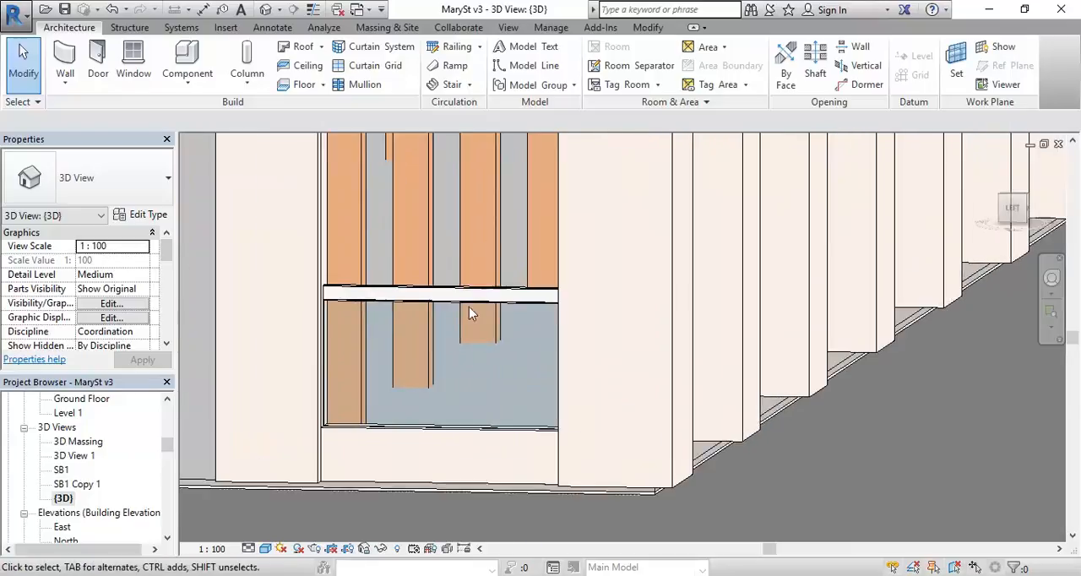
middle_click_drag(341, 312, 365, 361)
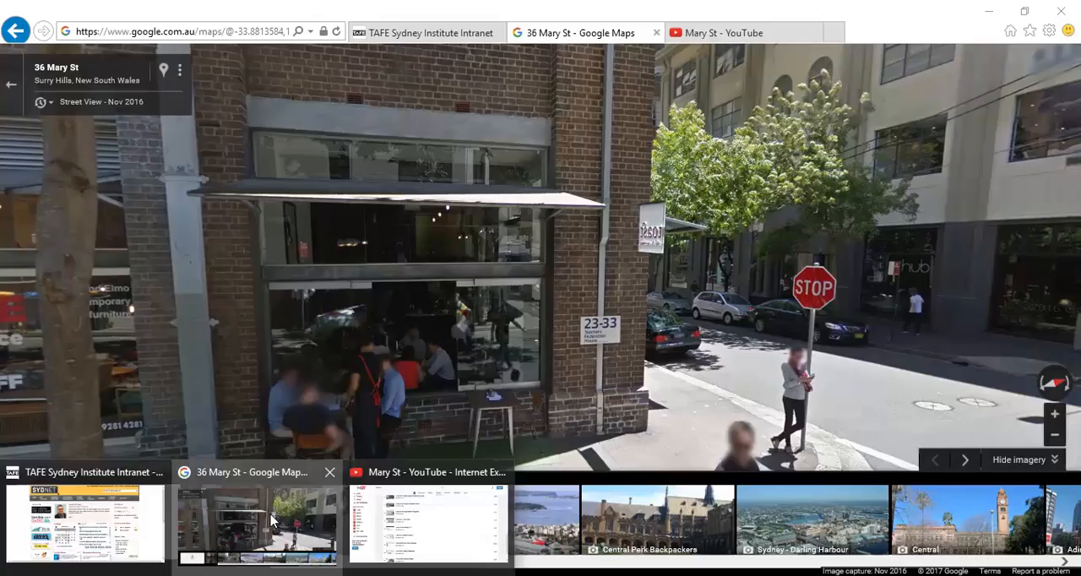
left_click(210, 555)
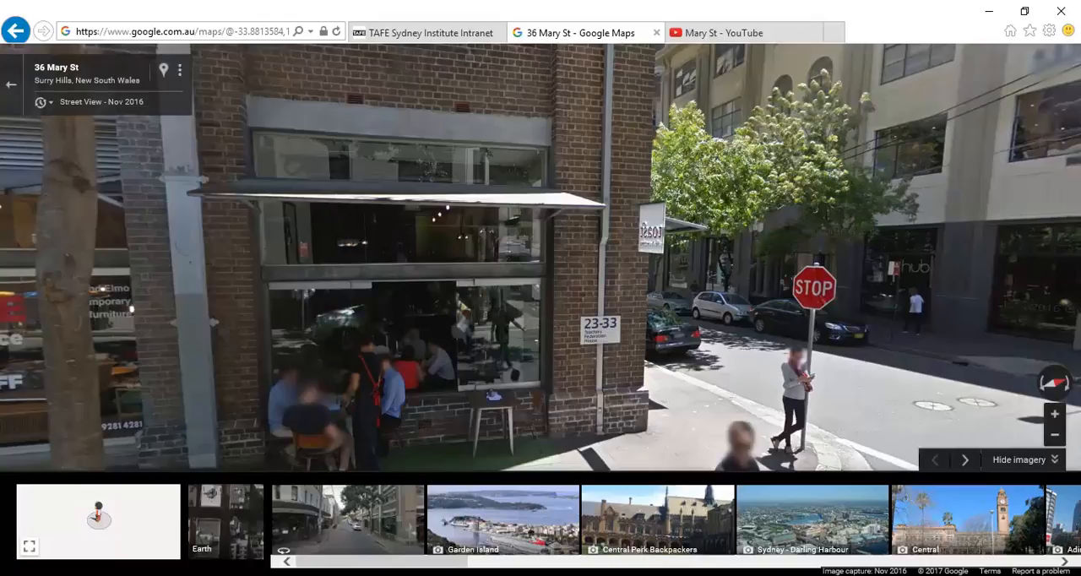
mouse_move(211, 569)
left_click(214, 549)
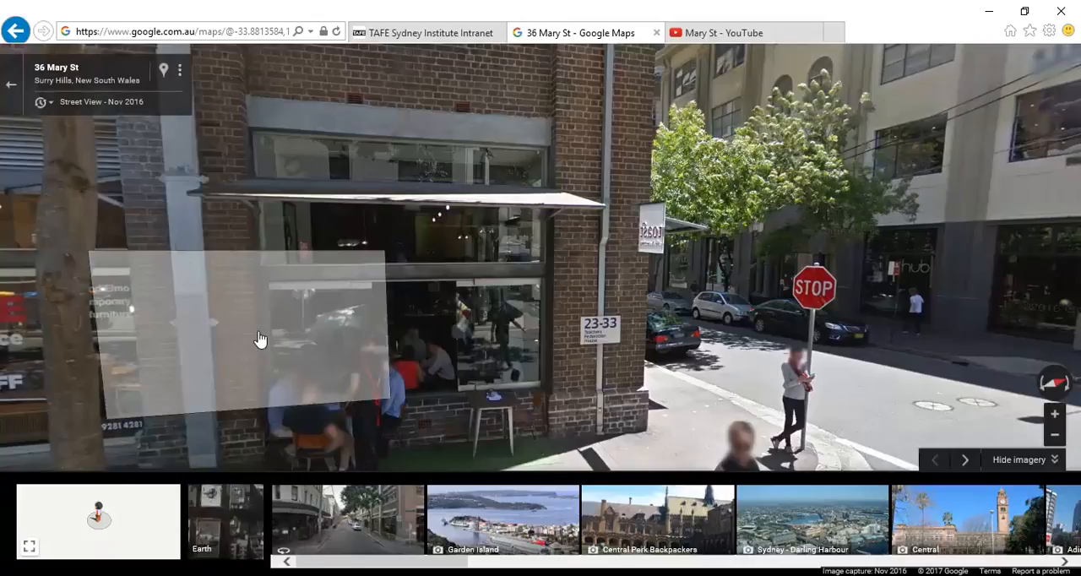
mouse_move(211, 570)
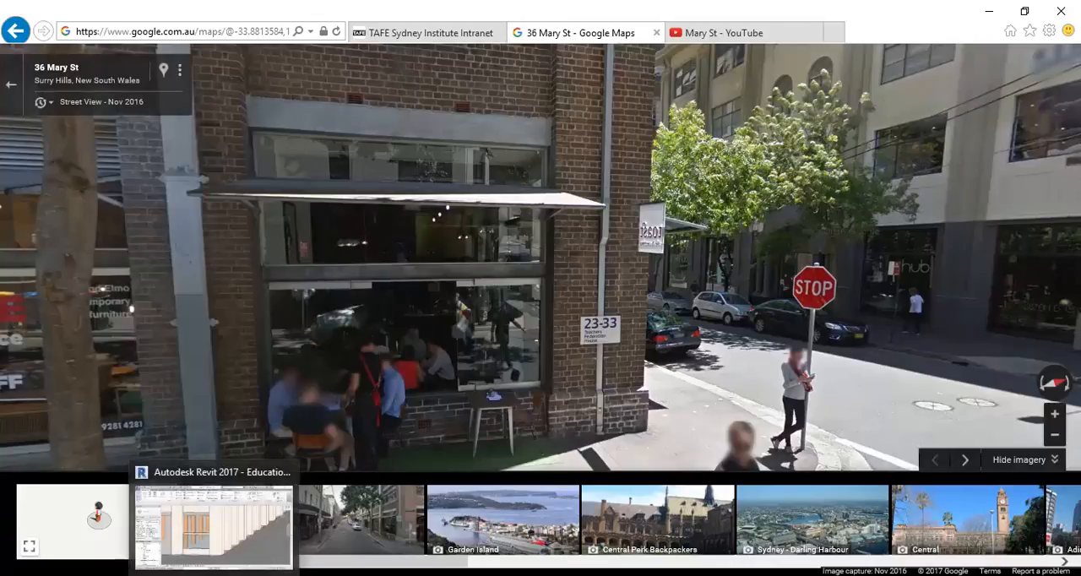
left_click(243, 531)
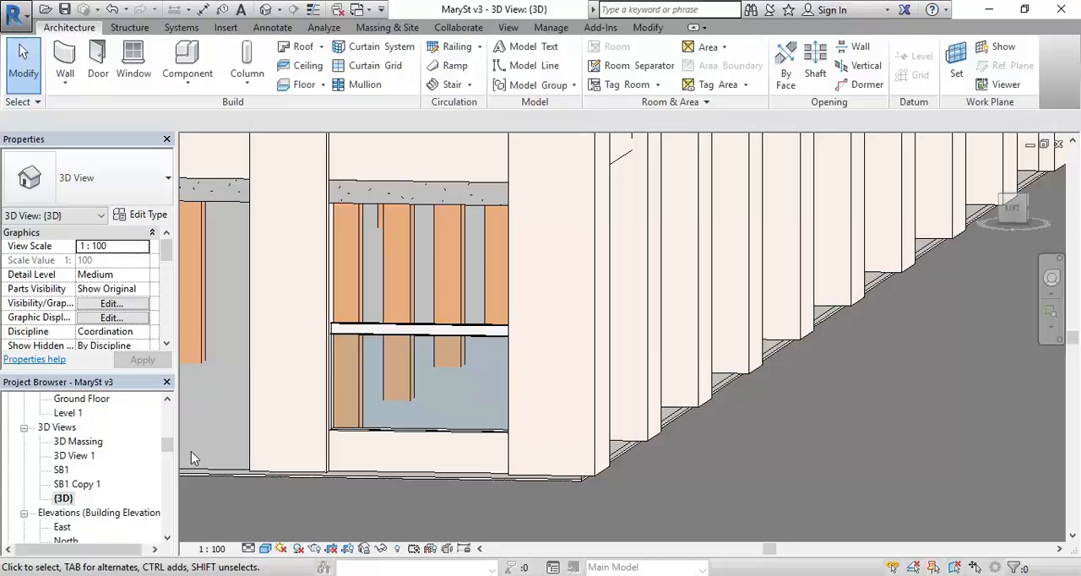
Step: Open the West elevation showing the corner bay's beam, reference plane and height dimensions
left_click_drag(167, 453, 167, 464)
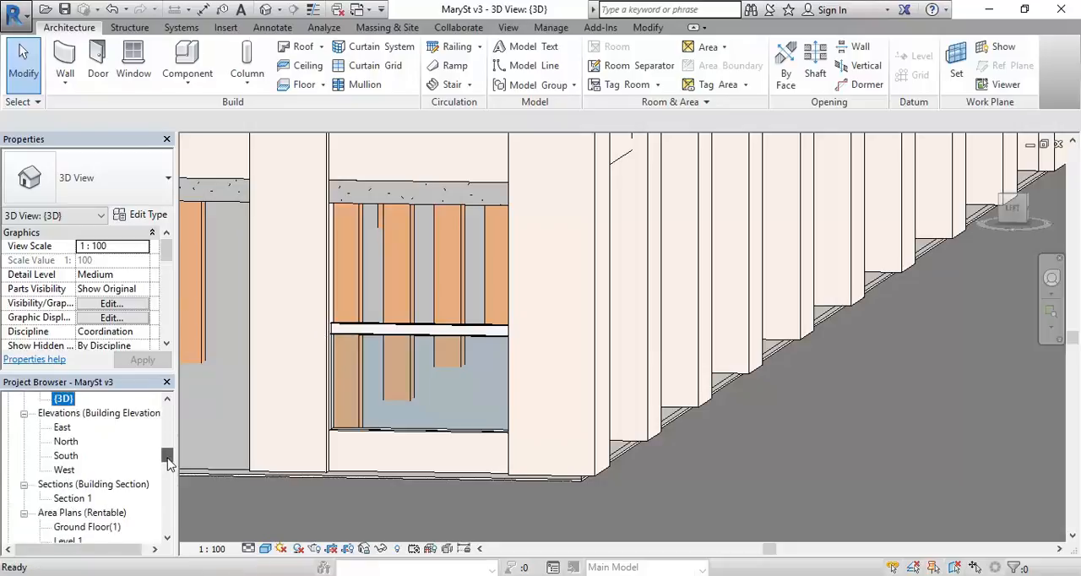
double_click(66, 456)
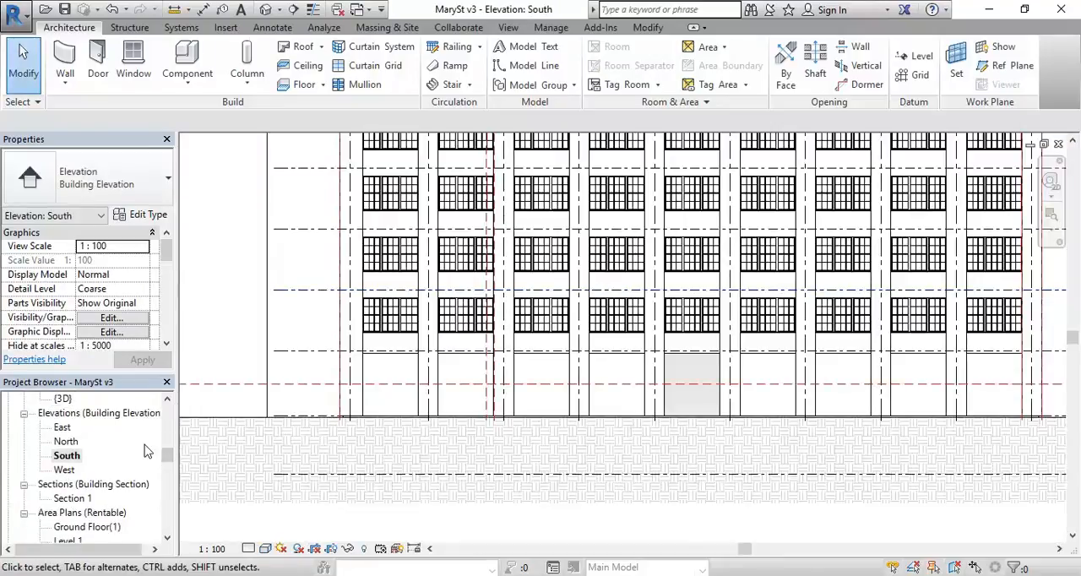
double_click(65, 469)
scroll(588, 263, "up", 5)
scroll(579, 296, "down", 3)
scroll(567, 326, "up", 3)
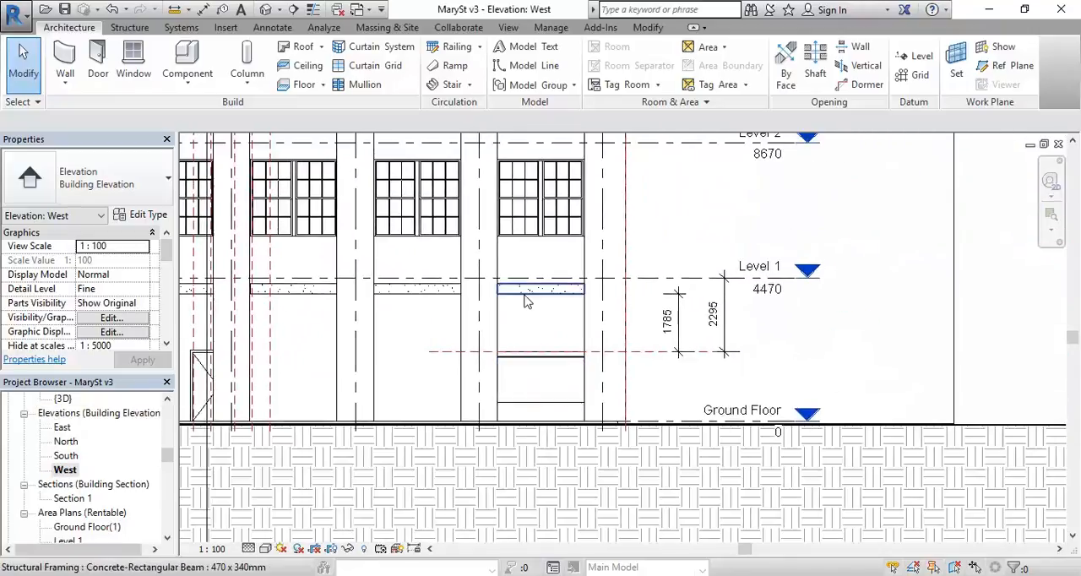
Step: Set the corner bay's horizontal reference plane to 1900 mm below Level 1
left_click(770, 384)
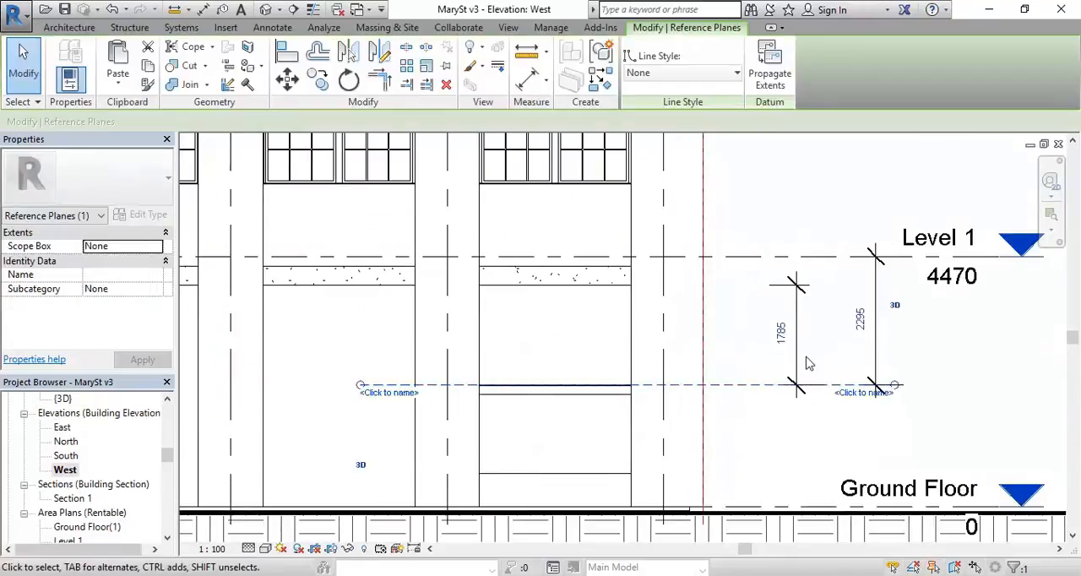
left_click(855, 321)
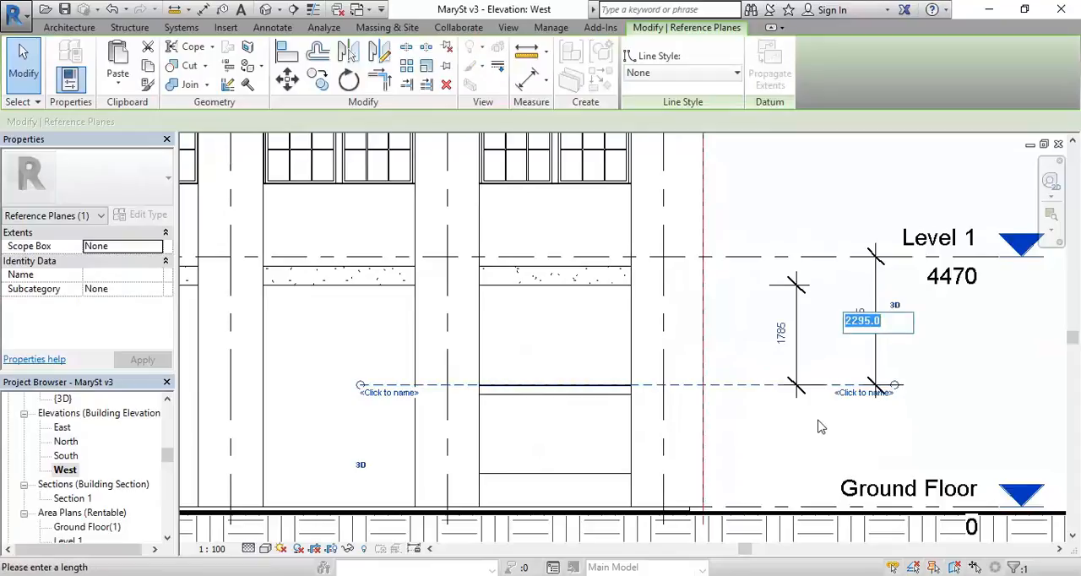
type("1")
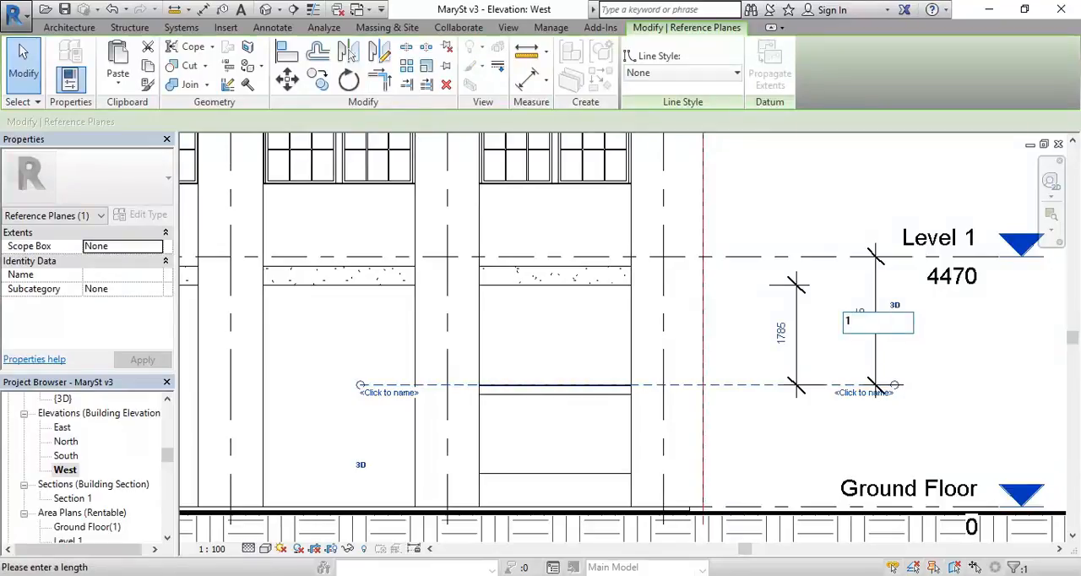
type("900")
key("Return")
key("Escape")
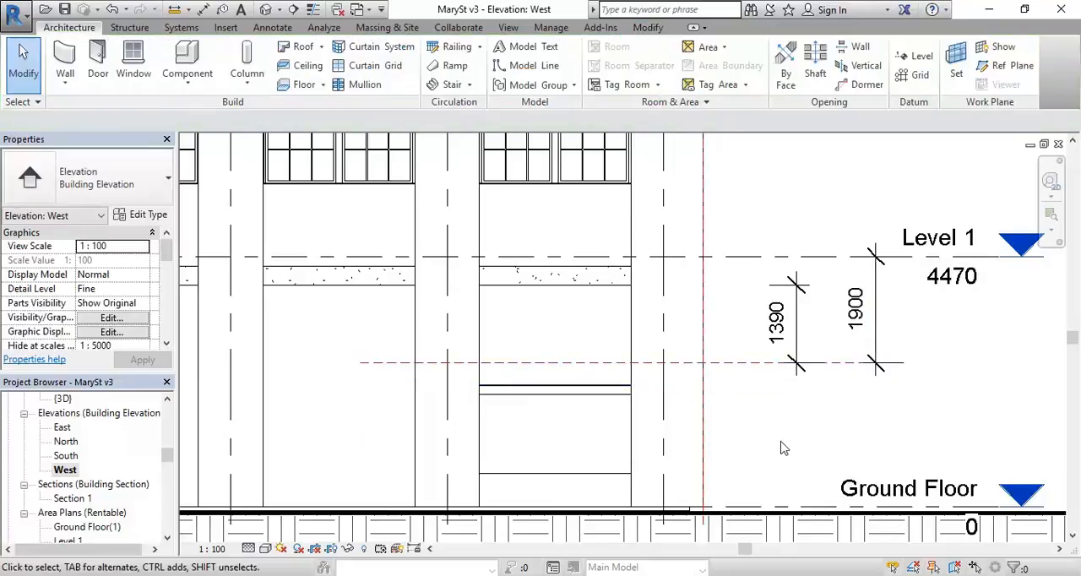
Step: Set the distance from Level 1 down to the corner bay's reference plane to 2100 mm
left_click(735, 364)
left_click(859, 309)
type("2100")
key("Return")
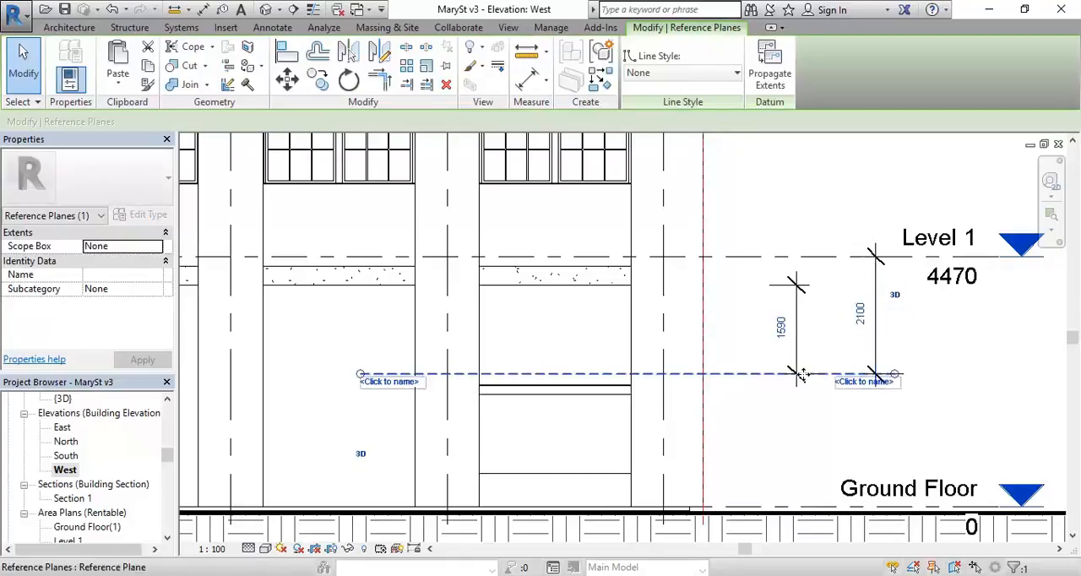
key("Escape")
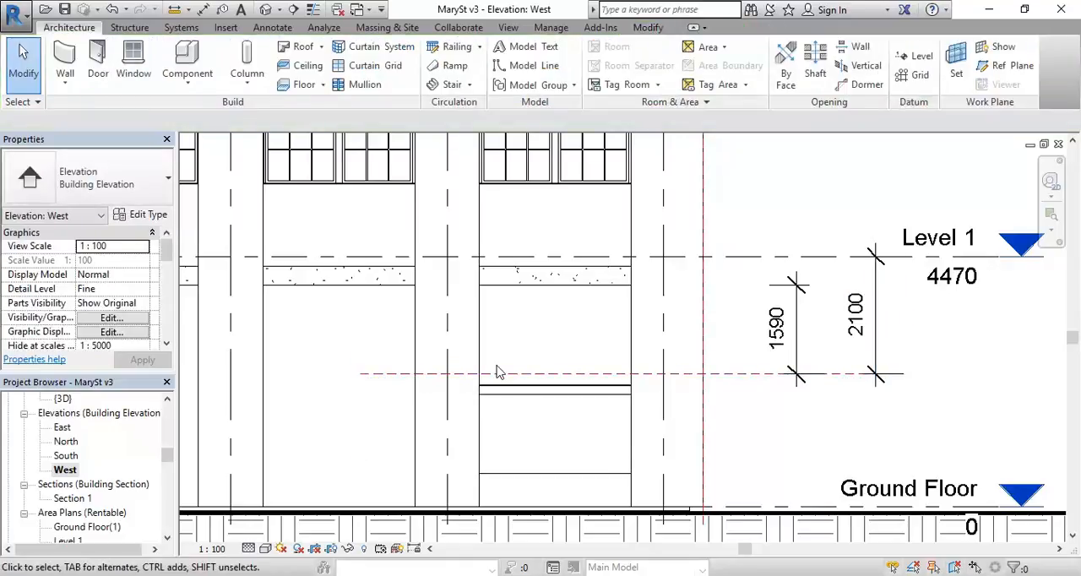
Step: Try to move the UB170x100 beam up to the horizontal reference plane in the West elevation
scroll(512, 378, "up", 3)
left_click(519, 405)
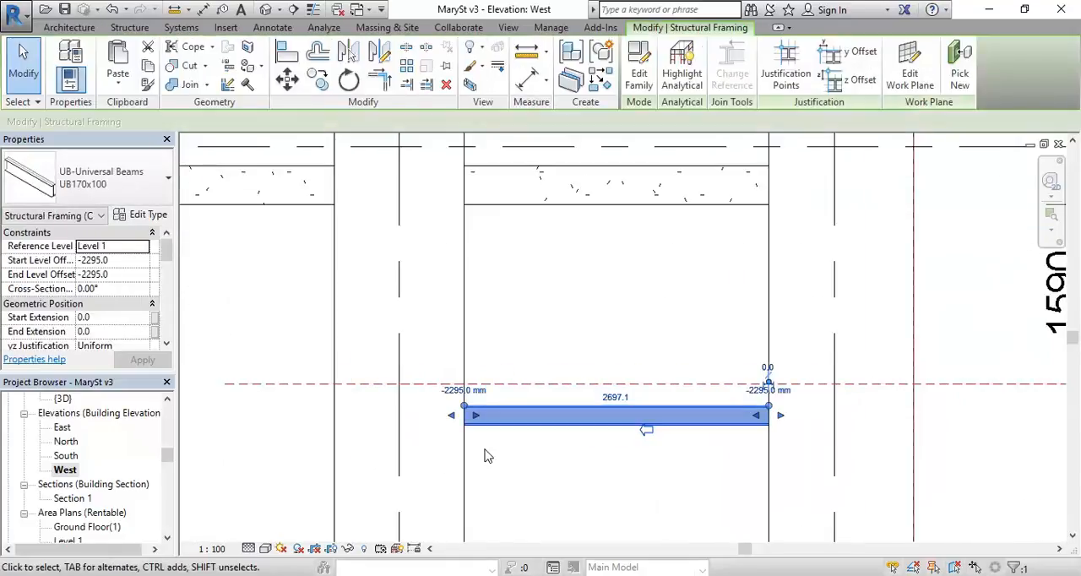
scroll(565, 424, "up", 2)
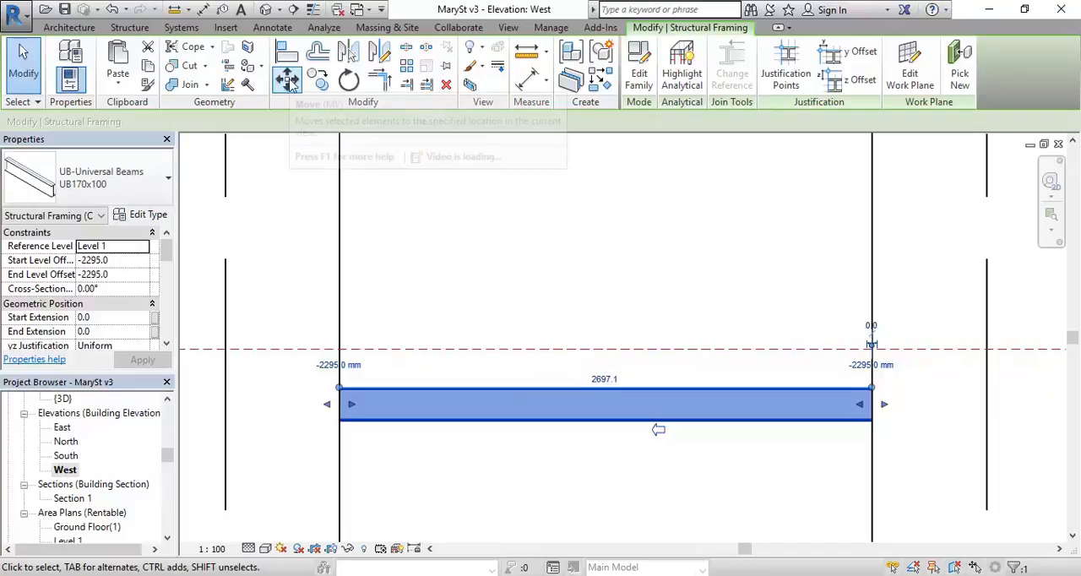
left_click(471, 299)
left_click(486, 350)
scroll(486, 309, "down", 3)
middle_click_drag(486, 309, 449, 387)
scroll(449, 388, "down", 2)
key("Escape")
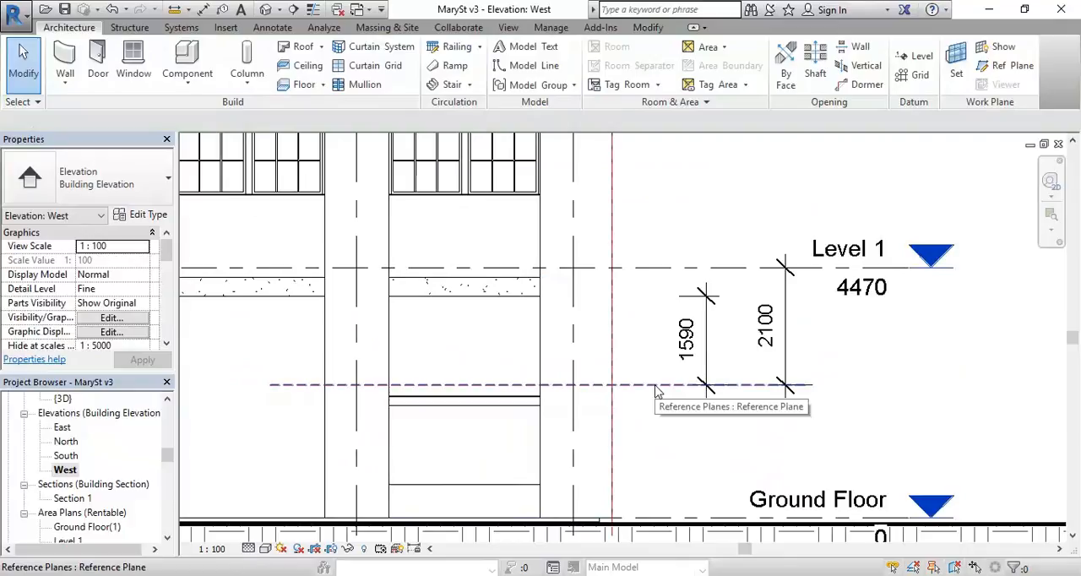
Step: Set both the start and end level offsets of the corner bay's UB170x100 beam to -2100 mm from Level 1
left_click(454, 403)
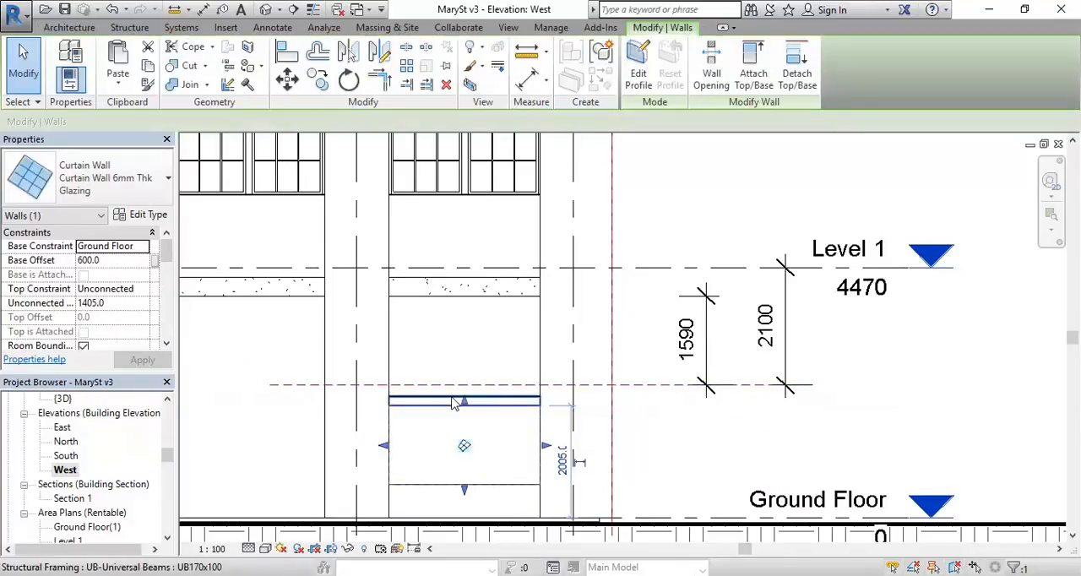
left_click(453, 402)
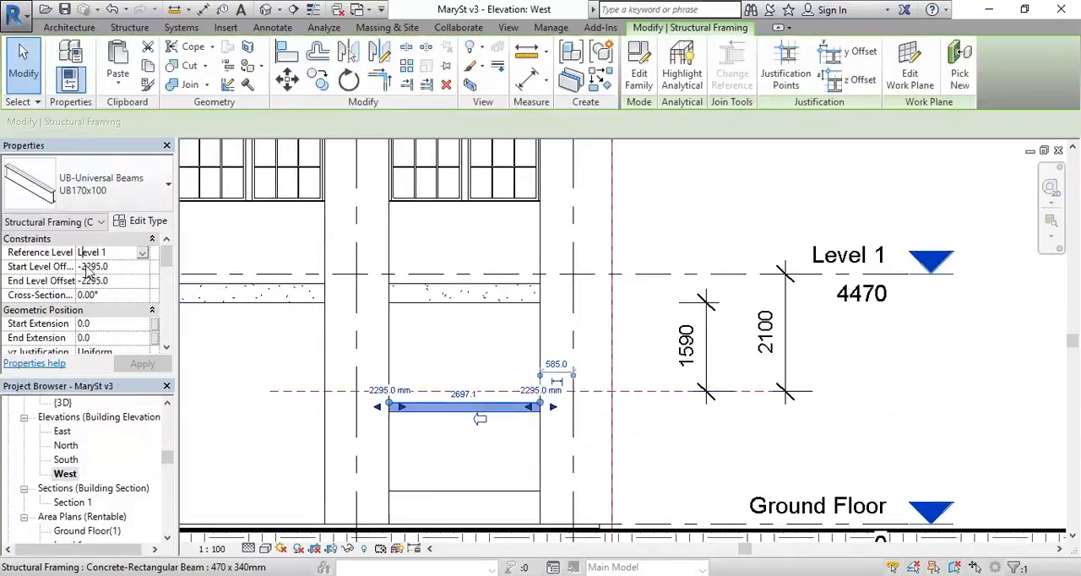
type("100")
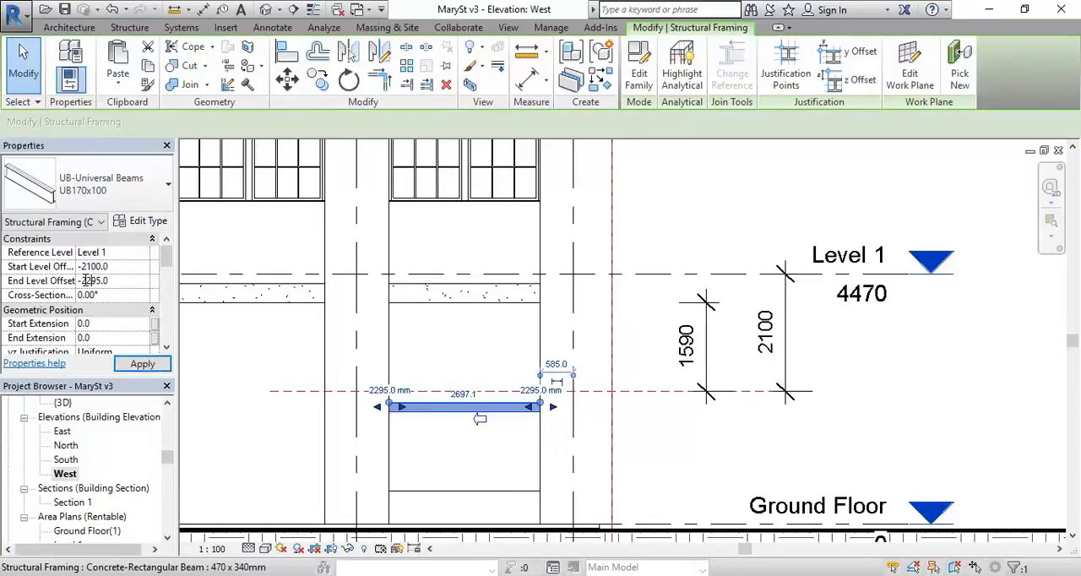
left_click_drag(83, 280, 135, 279)
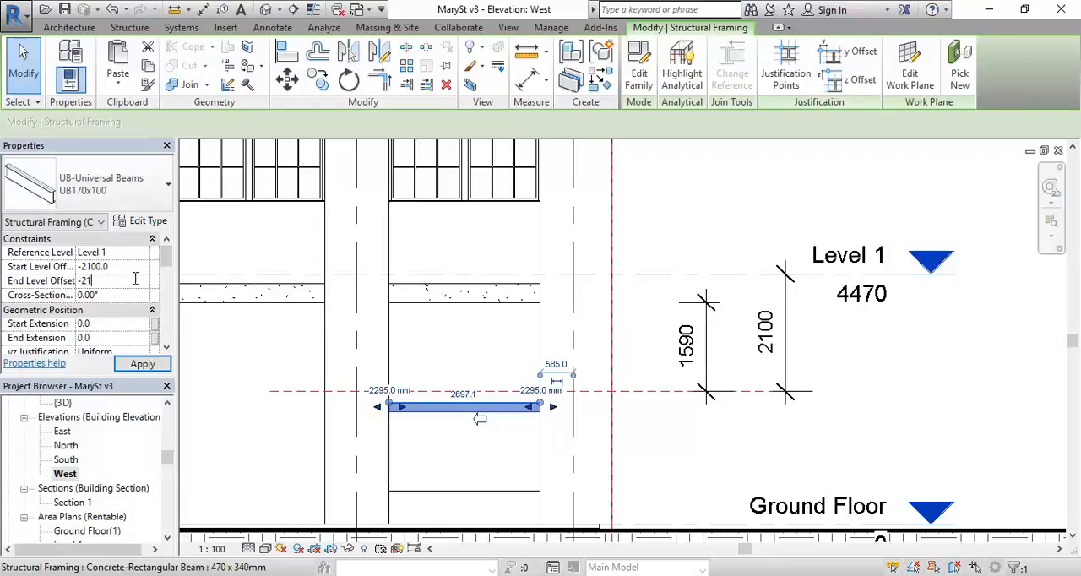
type("2100")
key("Return")
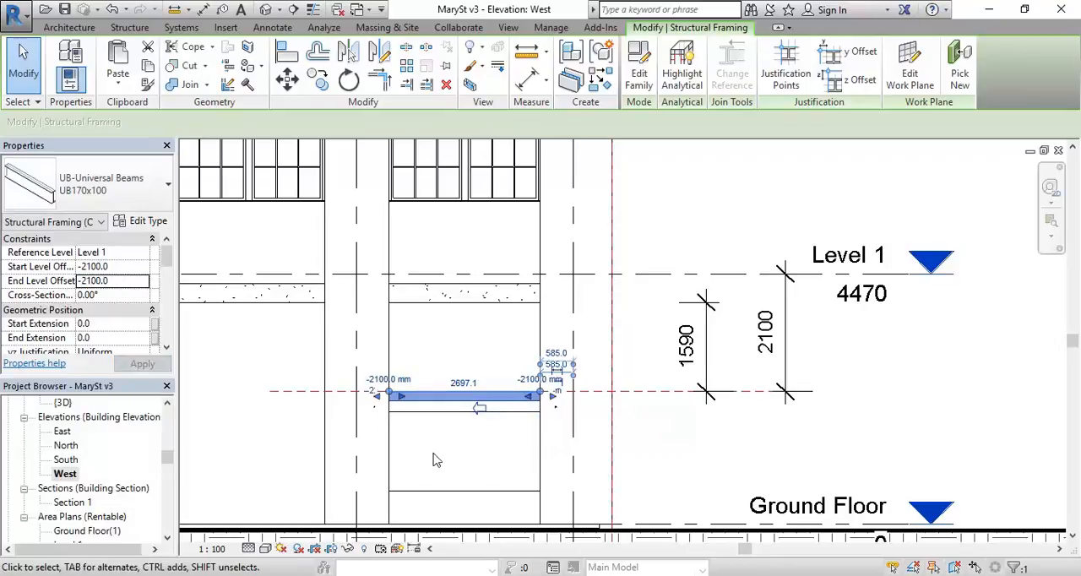
left_click(705, 447)
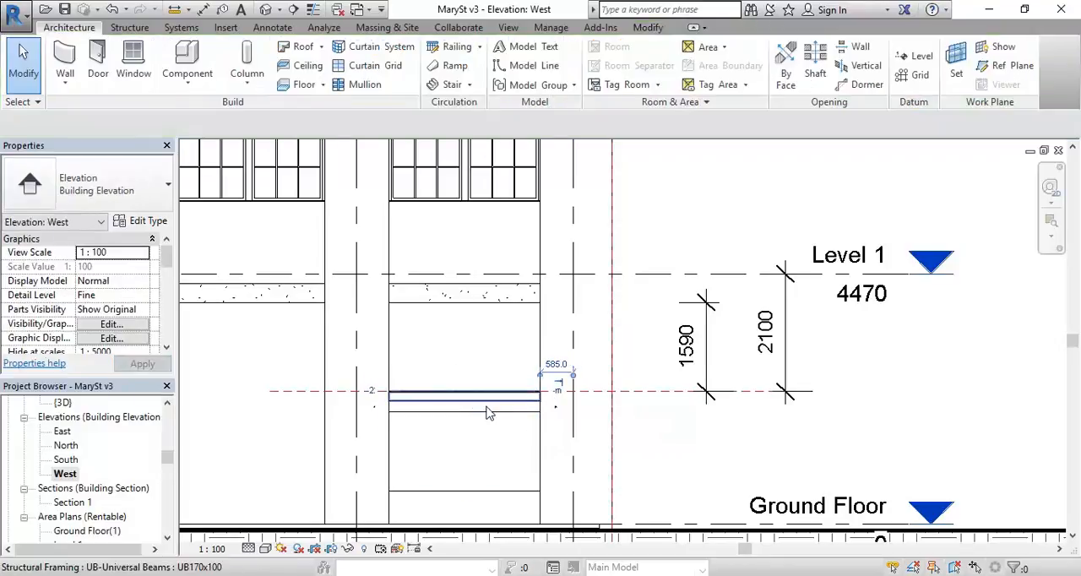
Step: Raise the top edge of the lower curtain wall glazing to the underside of the steel beam, making it 1600 mm high
left_click(470, 419)
scroll(471, 418, "up", 5)
left_click_drag(502, 406, 485, 374)
left_click(375, 223)
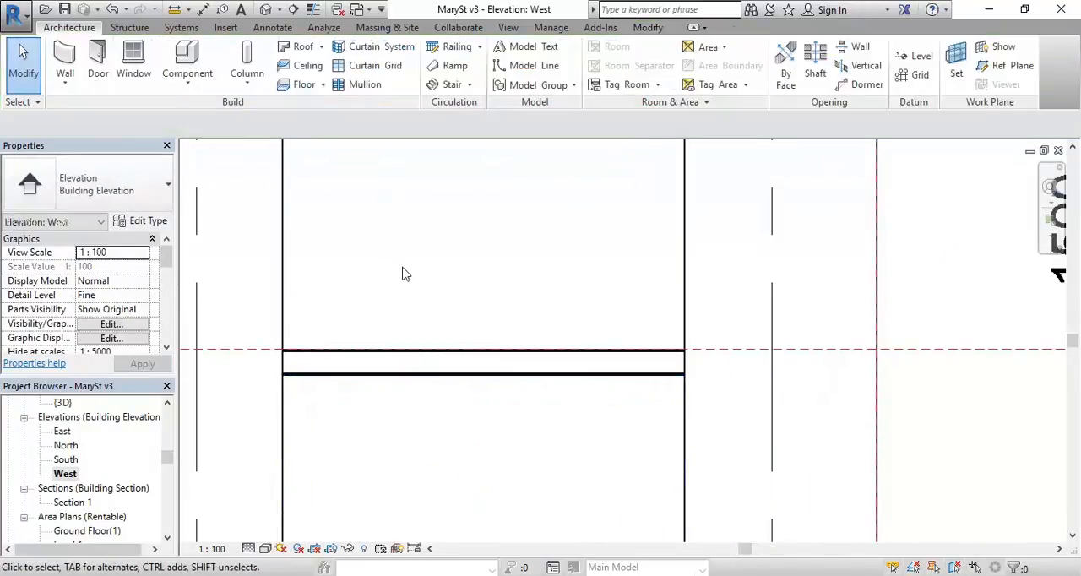
scroll(417, 284, "down", 4)
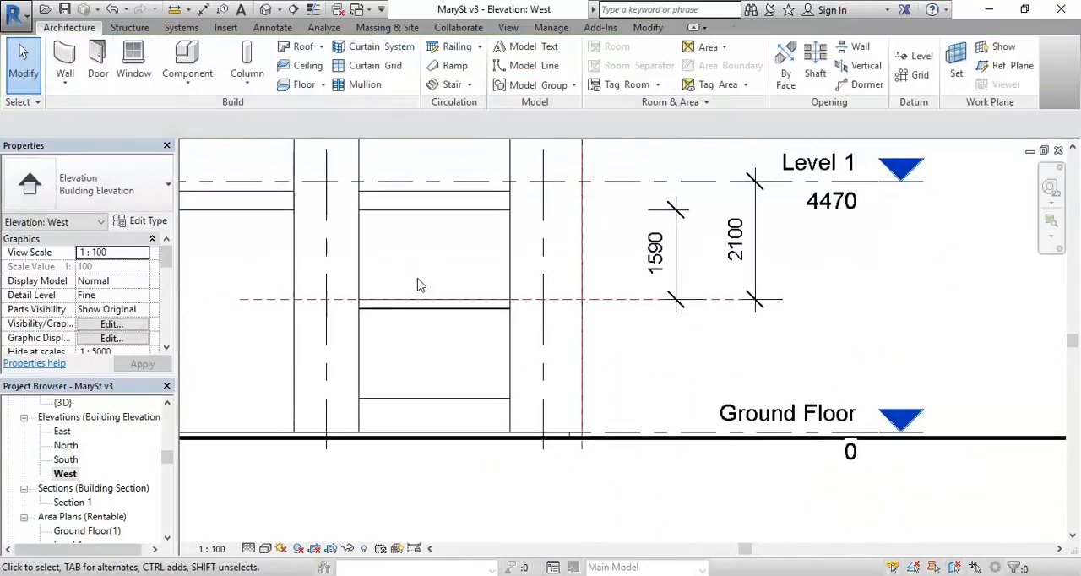
Step: Copy the corner bay's lower glazing wall and paste the duplicate aligned to the same place
left_click(400, 383)
middle_click_drag(453, 294, 465, 263)
scroll(473, 281, "up", 1)
scroll(477, 286, "up", 1)
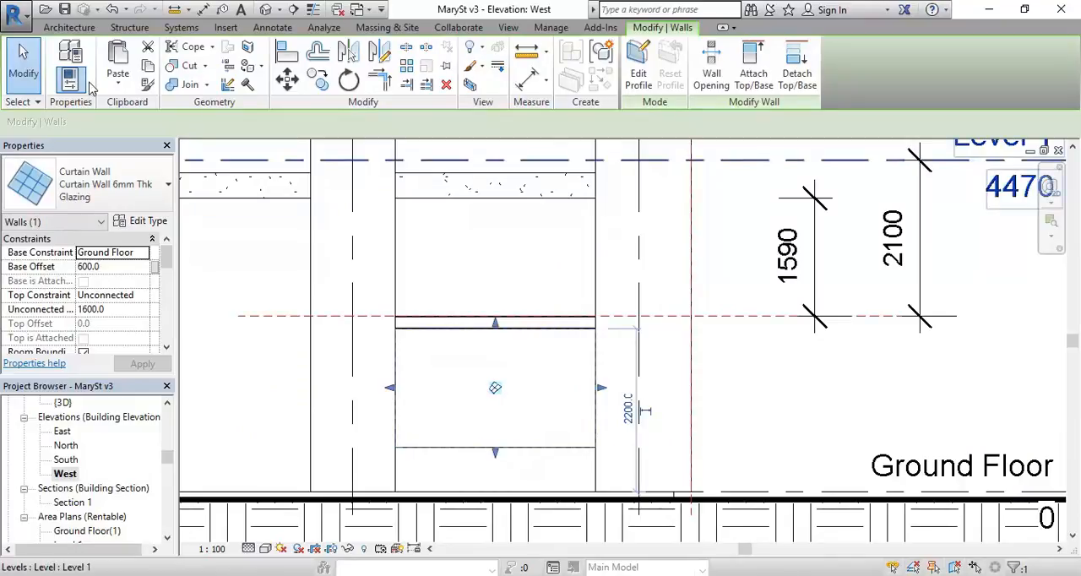
left_click(148, 67)
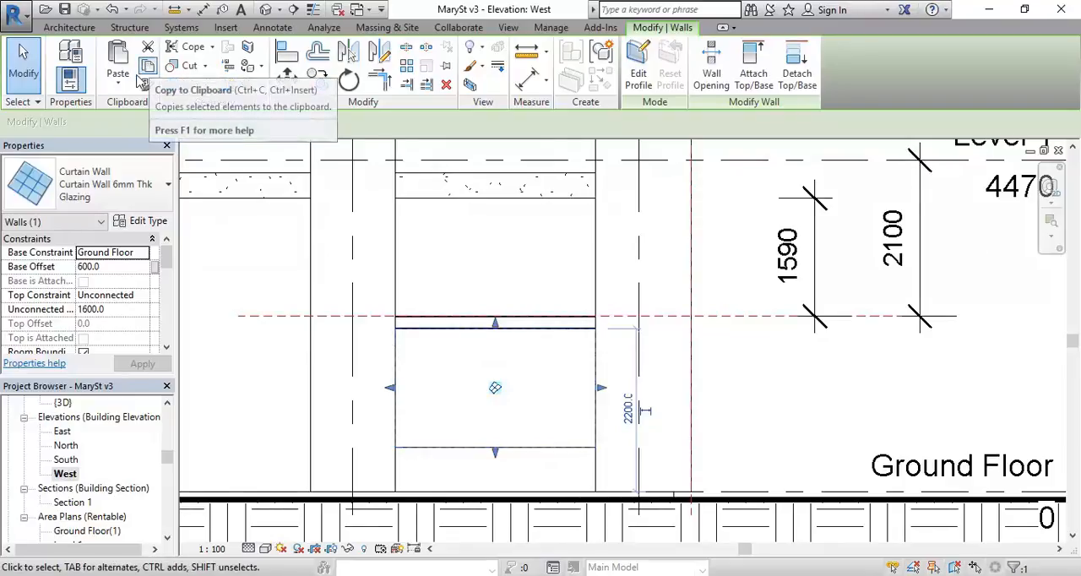
left_click(120, 85)
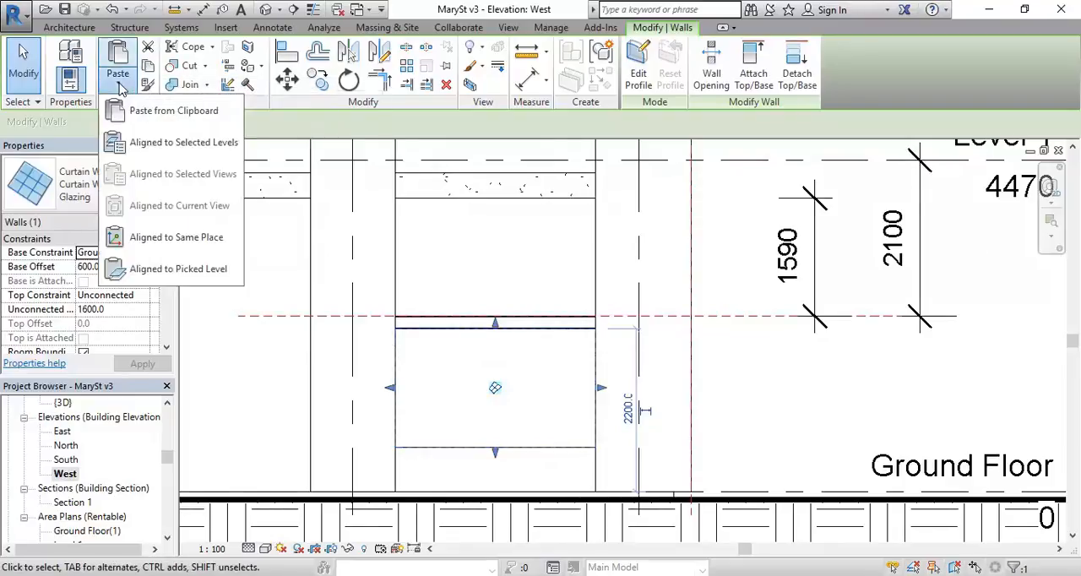
left_click(142, 242)
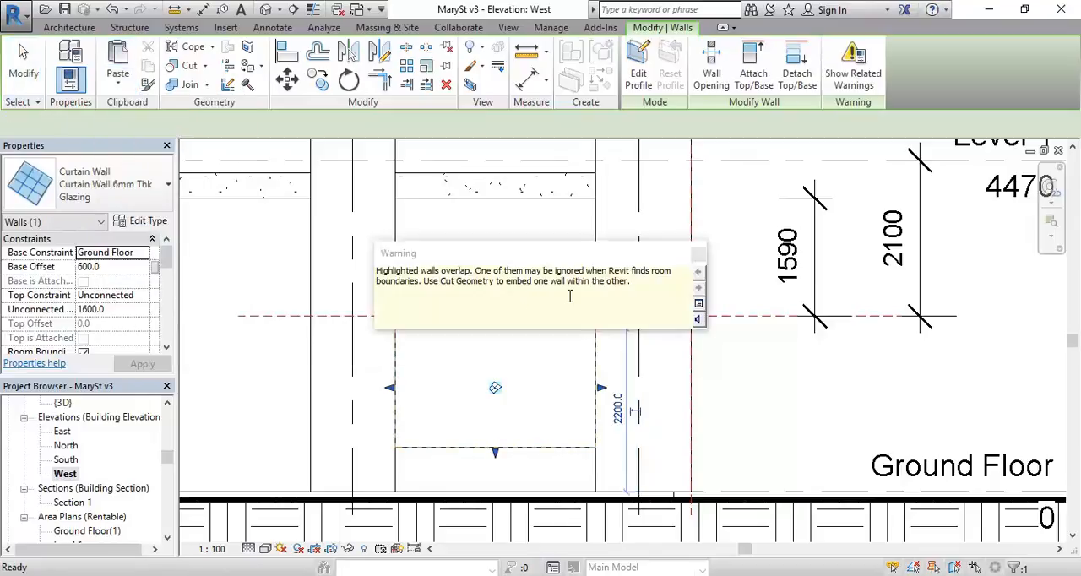
left_click_drag(544, 263, 734, 219)
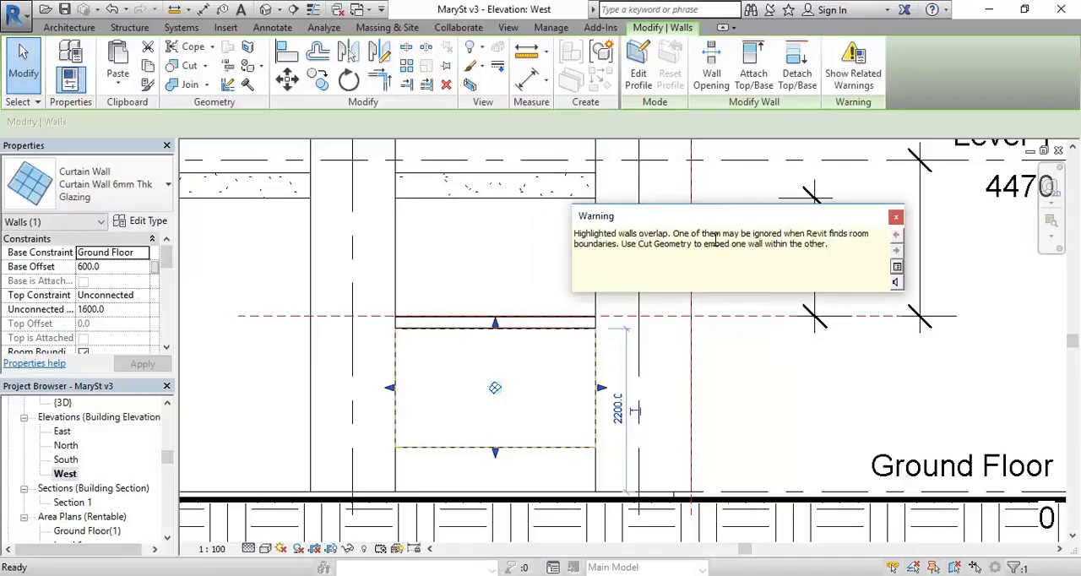
left_click(898, 221)
Step: Stretch the pasted glazing's top up to the concrete beam's underside and its base up to the reference plane on the steel beam
scroll(470, 301, "up", 2)
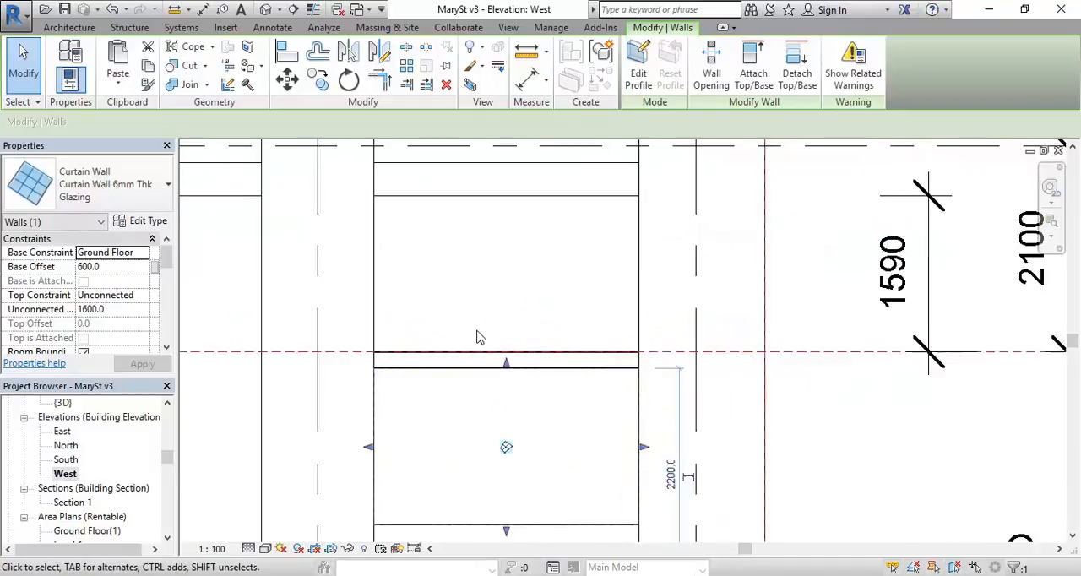
left_click_drag(508, 358, 512, 193)
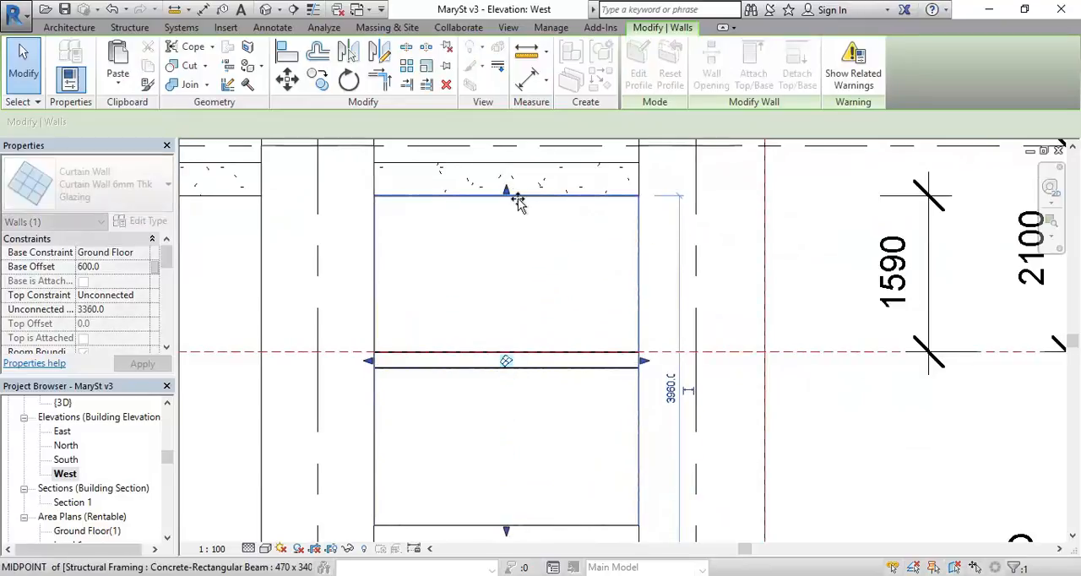
left_click_drag(509, 528, 504, 352)
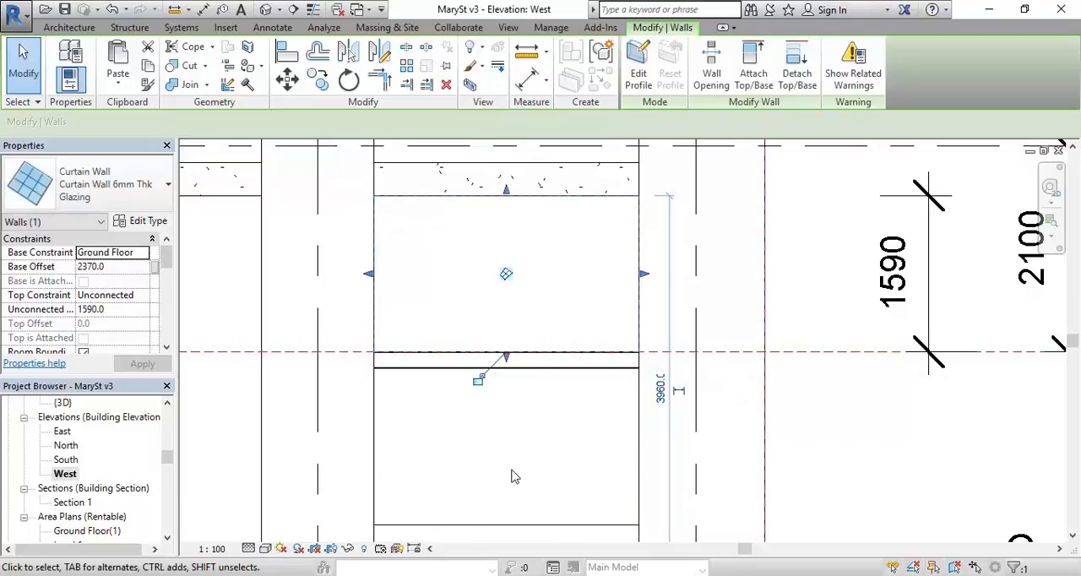
Step: Open the 3D view and inspect the corner bay's glazing above and below the steel beam
double_click(64, 404)
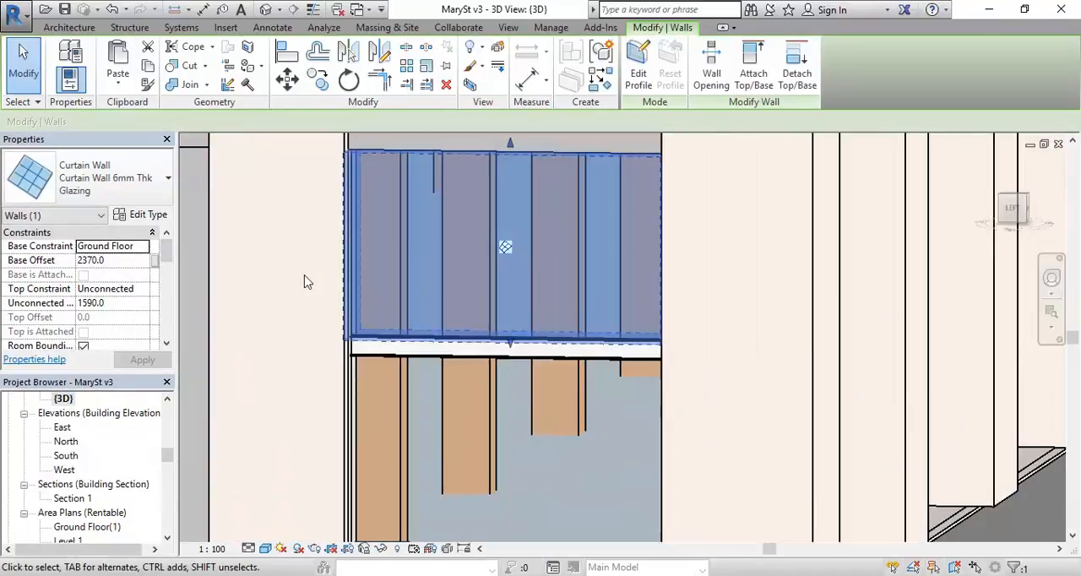
left_click(306, 281)
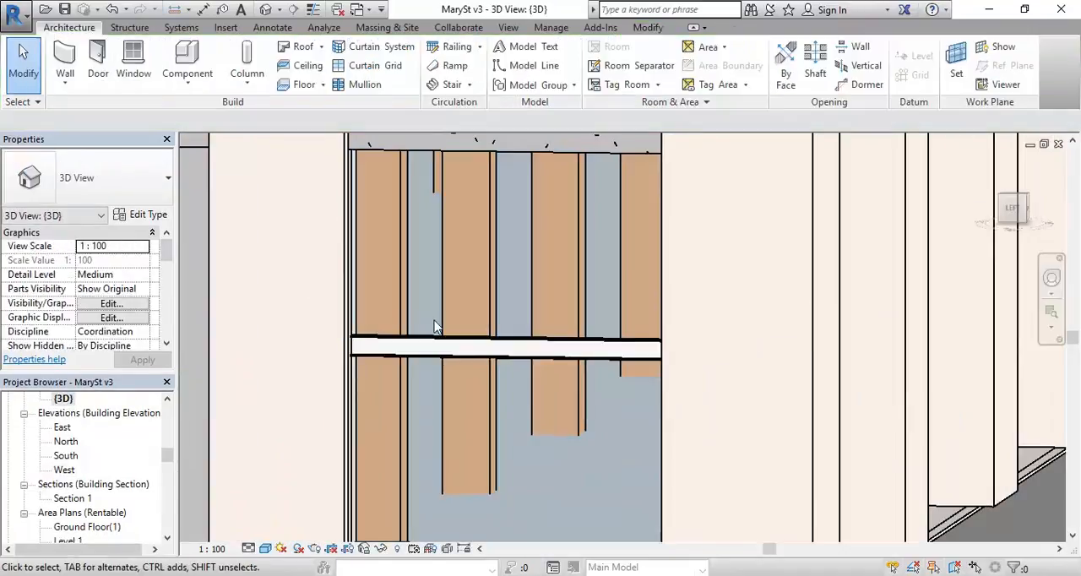
scroll(437, 328, "down", 1)
middle_click_drag(451, 338, 391, 393, "shift")
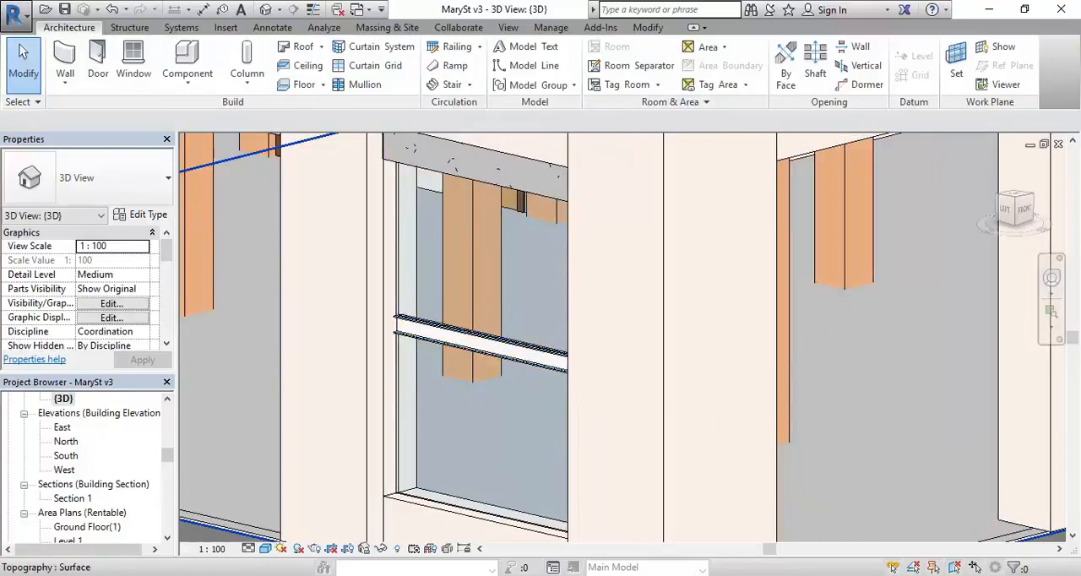
Step: Switch to Google Street View and examine how the shopfront glazing above the steel beam is divided into panels
left_click(253, 528)
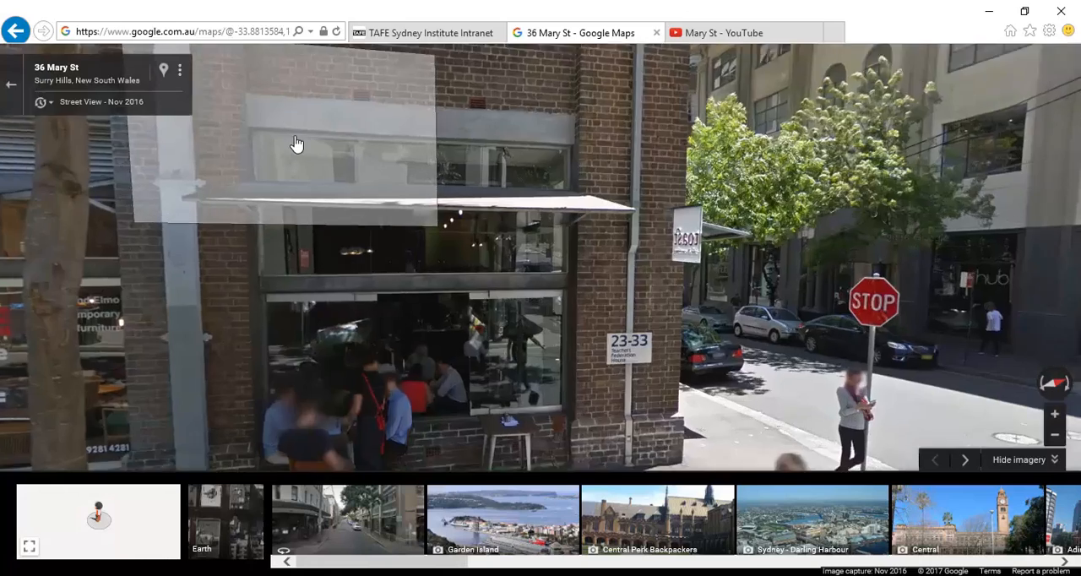
left_click(295, 144)
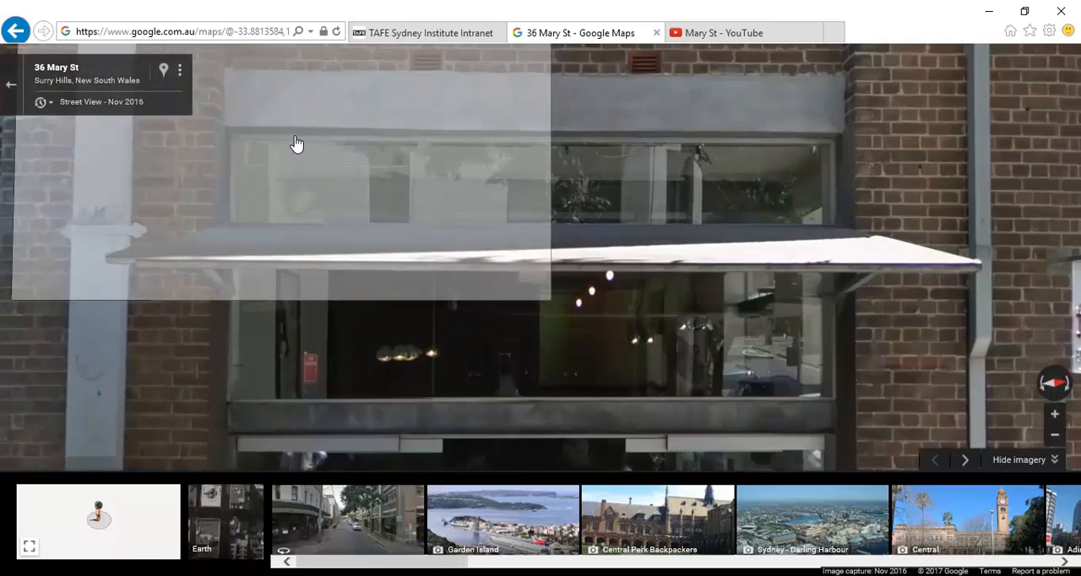
left_click_drag(292, 296, 606, 231)
left_click(606, 239)
left_click(934, 261)
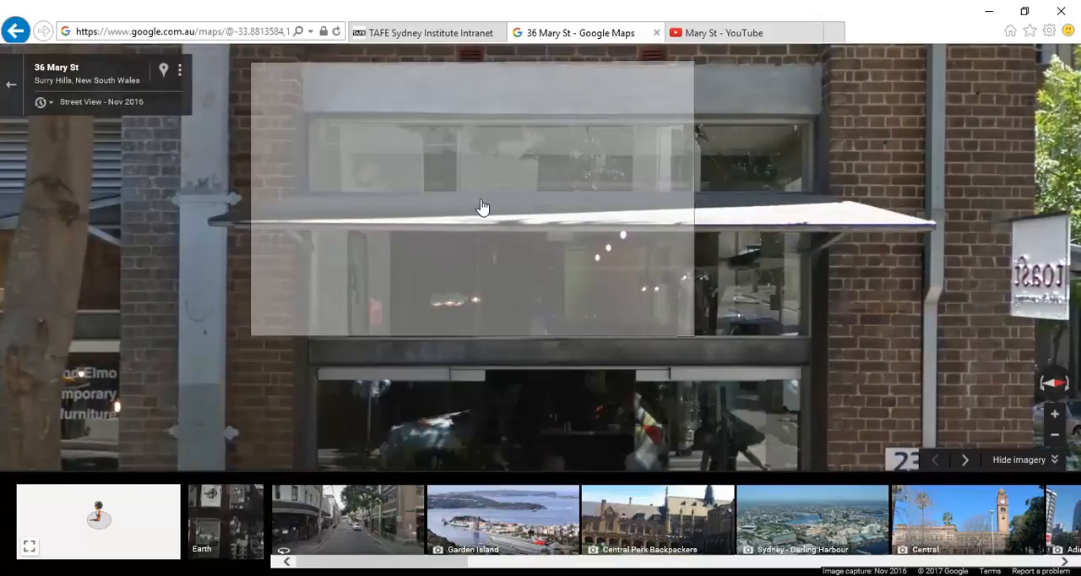
left_click(483, 208)
left_click(511, 295)
left_click(546, 288)
left_click(546, 288)
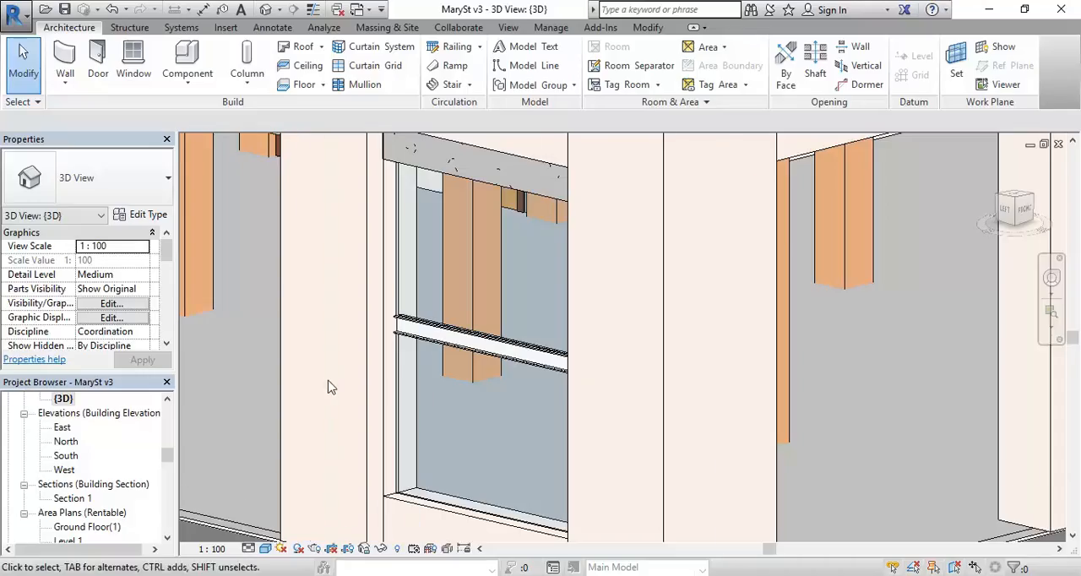
left_click(399, 370)
Step: Try to divide the upper glazing in the Revit 3D view with two vertical curtain grid lines across all segments
scroll(400, 369, "up", 2)
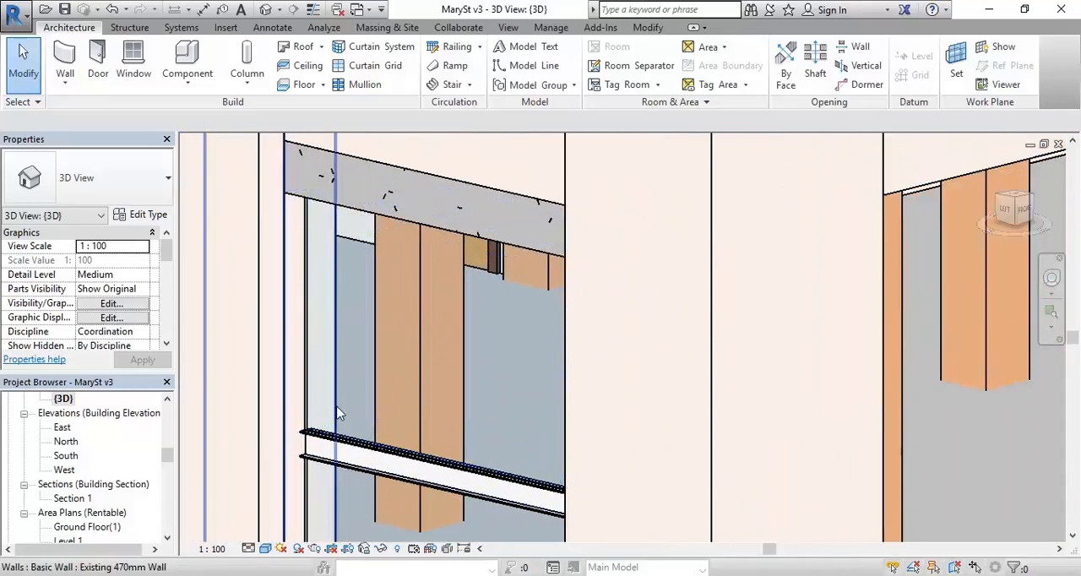
scroll(344, 422, "up", 2)
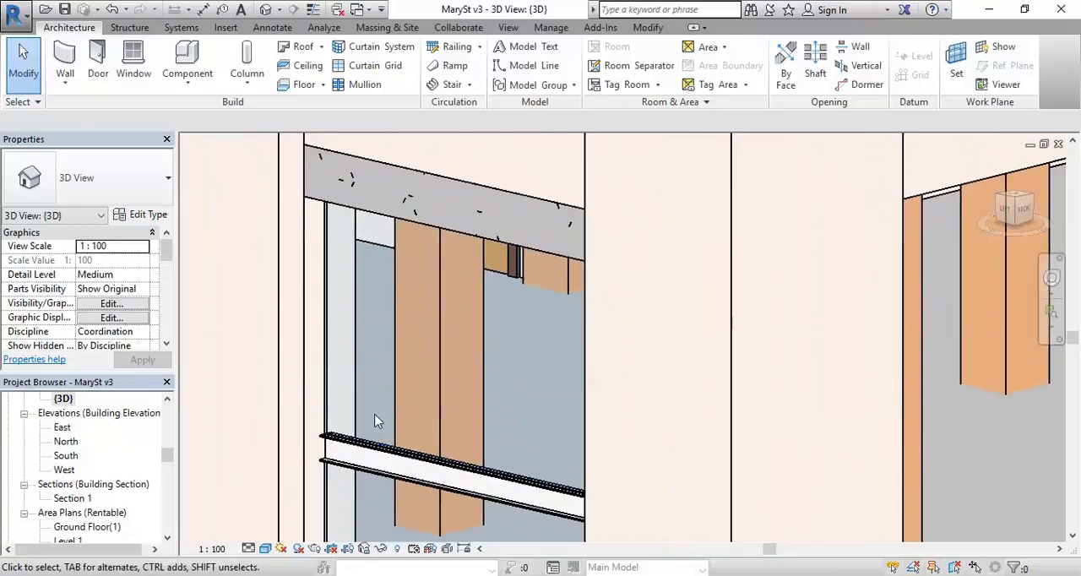
left_click(375, 66)
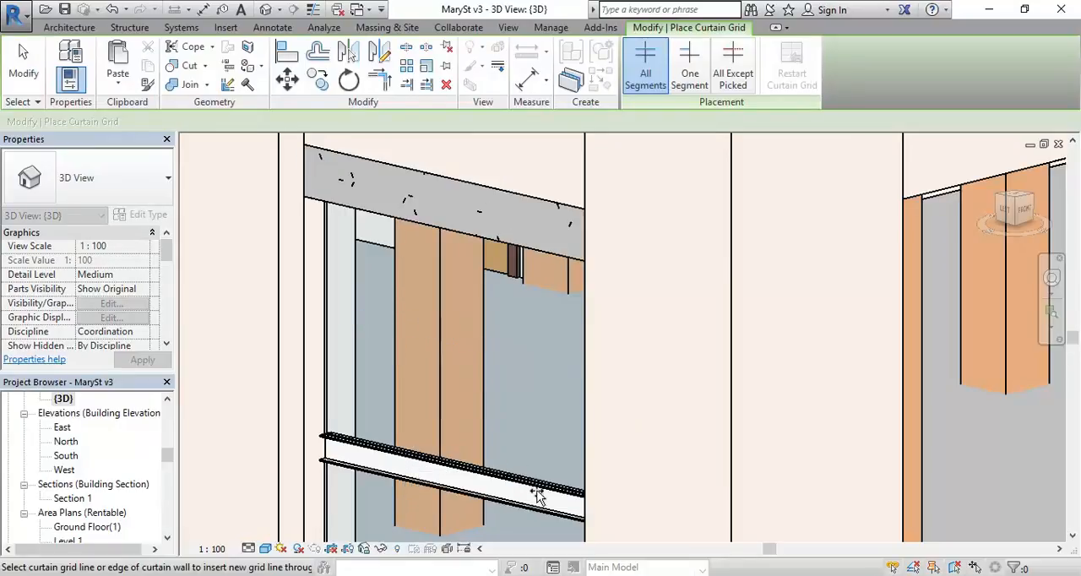
left_click(404, 446)
left_click(496, 490)
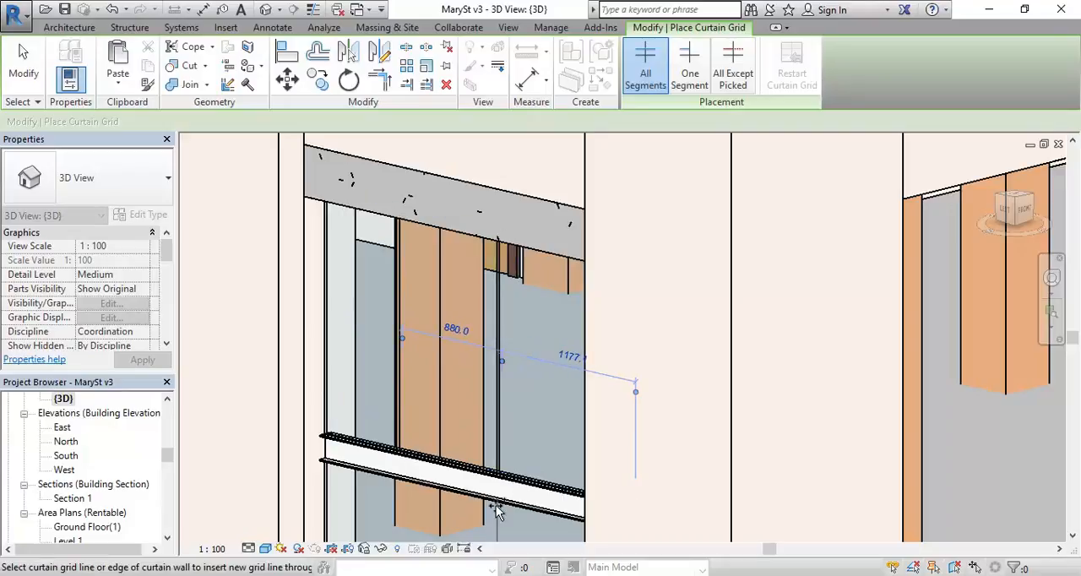
Step: Undo the two vertical curtain grid lines on the upper glazing and leave the Curtain Grid command
left_click(125, 10)
left_click(169, 32)
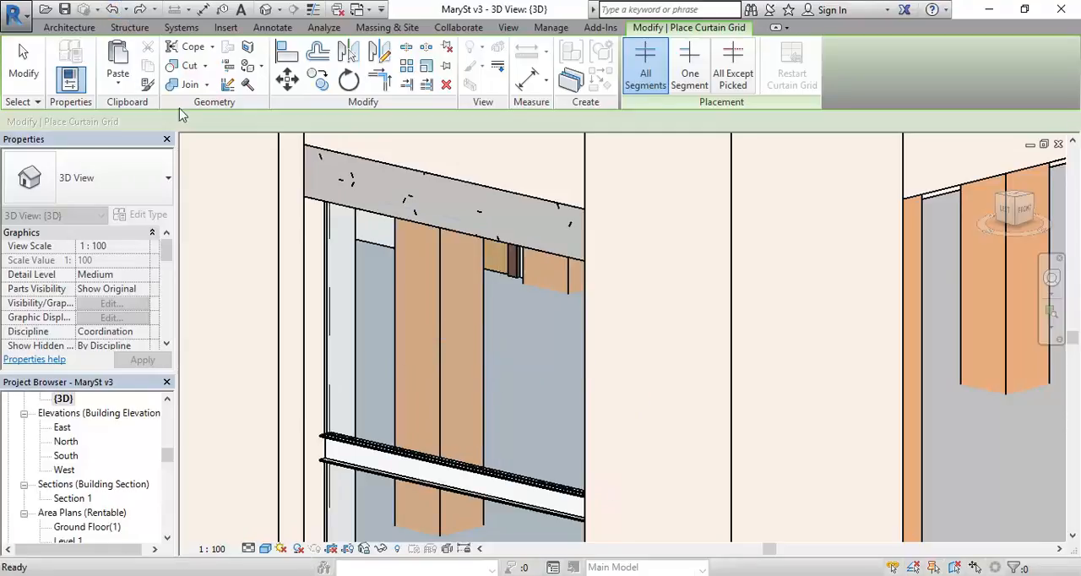
right_click(523, 375)
left_click(542, 368)
right_click(531, 128)
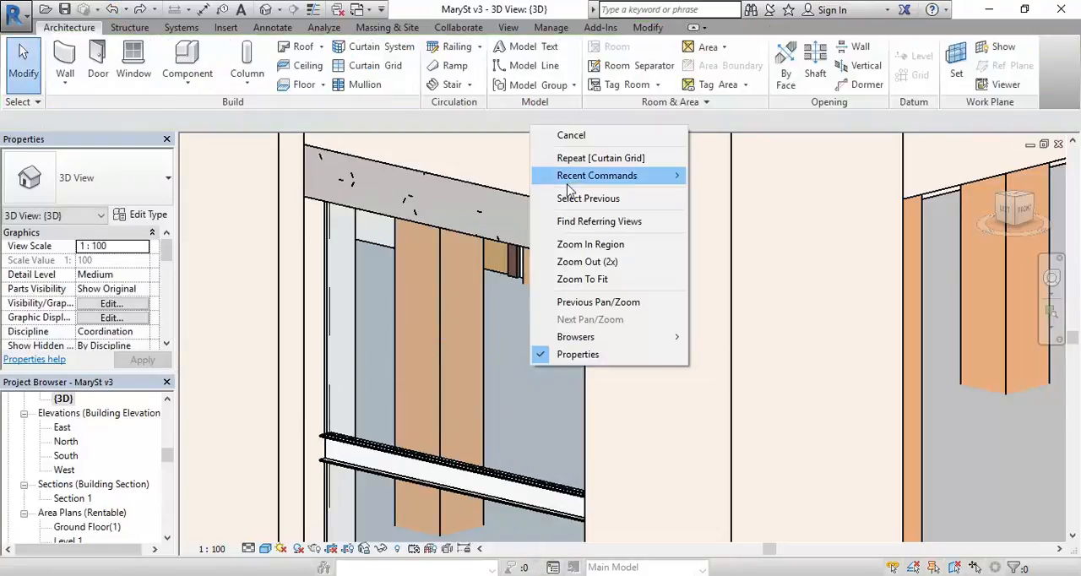
left_click(570, 137)
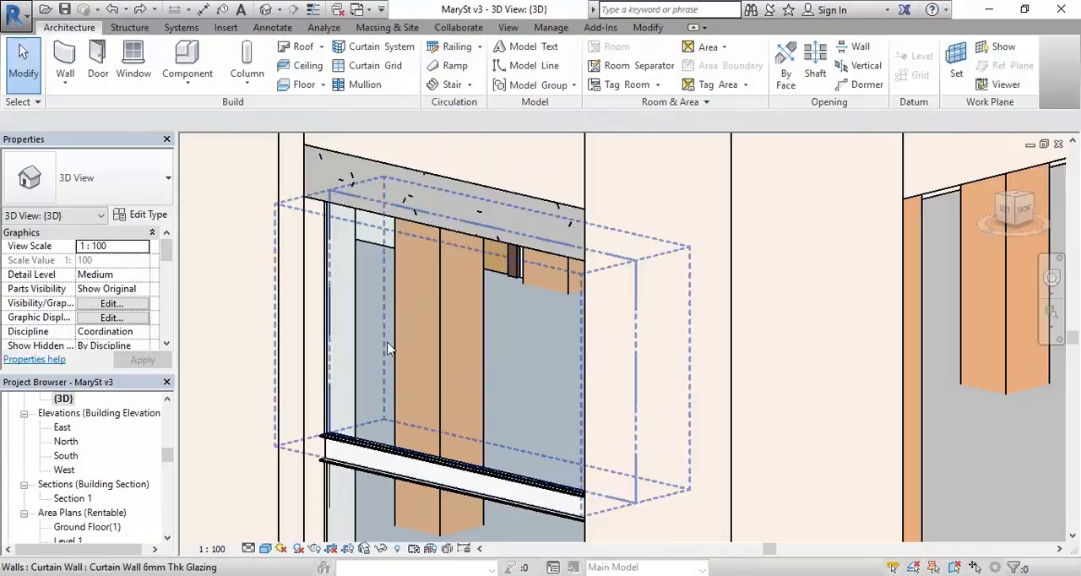
Step: Select the curtain wall above the steel beam and duplicate its type as "Plain 3 Panels"
scroll(469, 314, "down", 1)
middle_click_drag(468, 314, 441, 374, "shift")
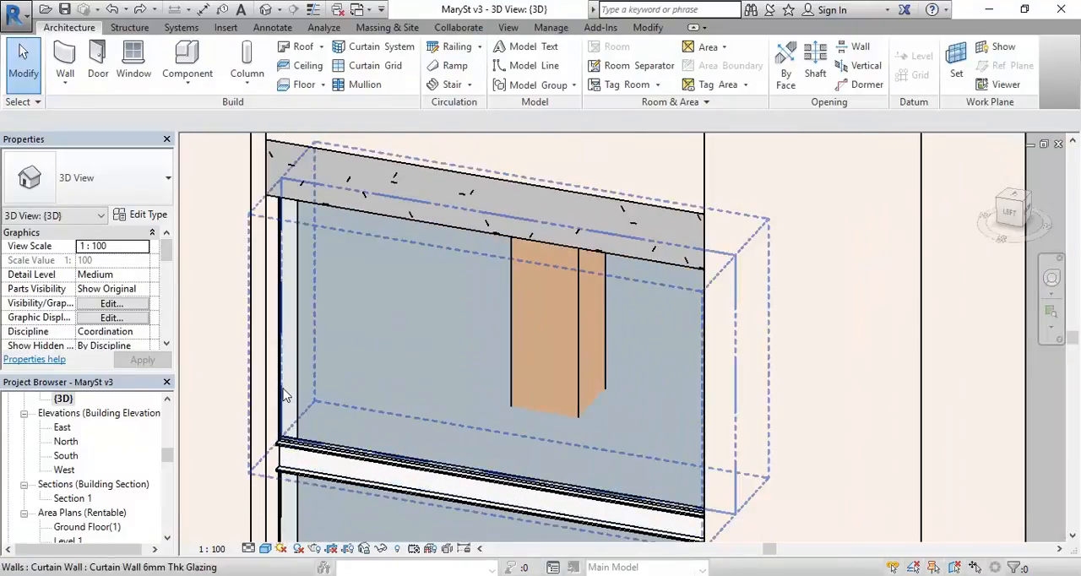
left_click(286, 396)
middle_click_drag(391, 381, 433, 361)
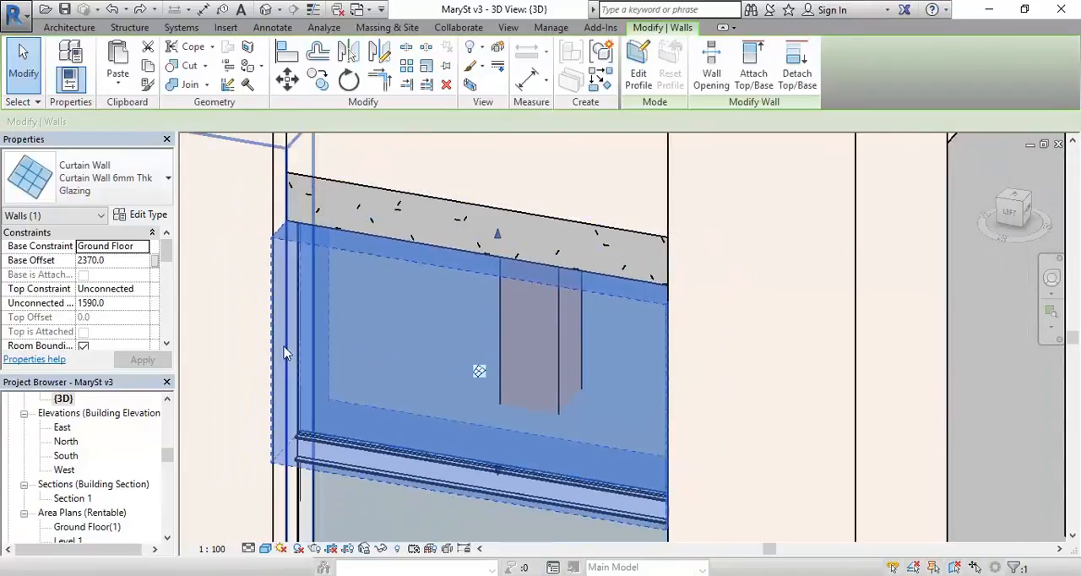
left_click(141, 216)
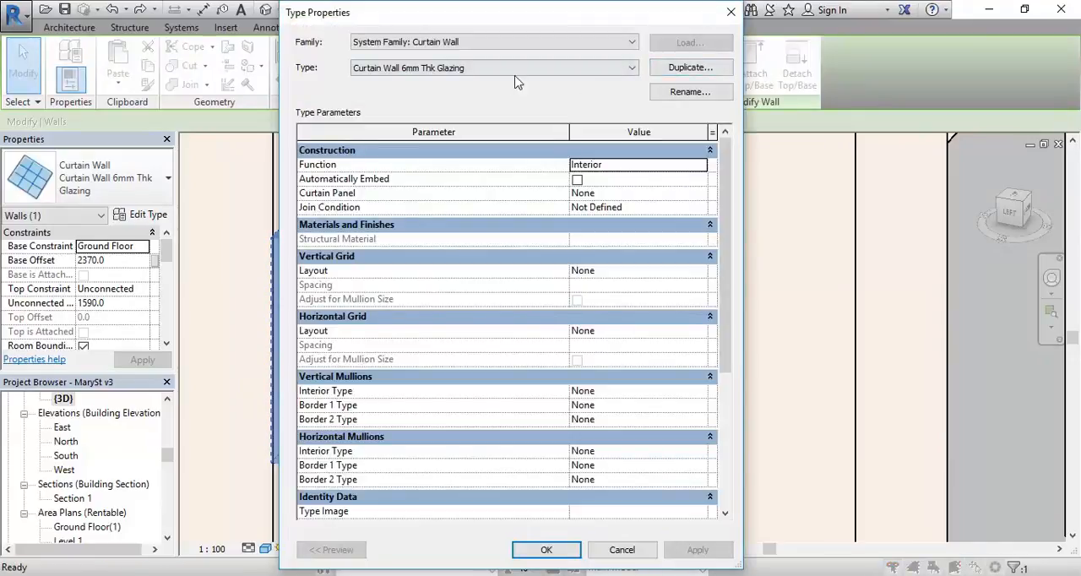
left_click(689, 69)
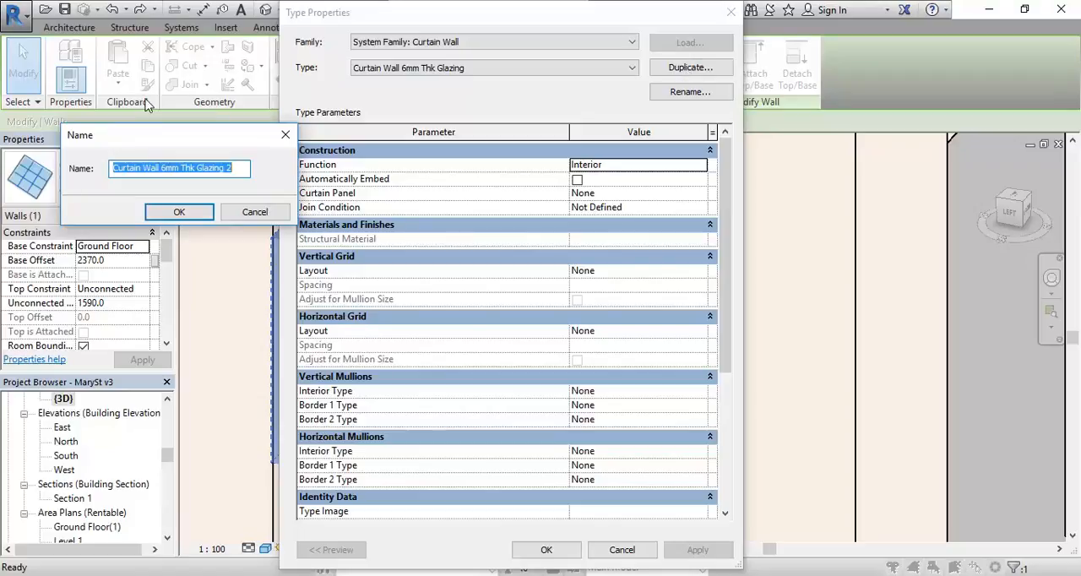
type("Plain 3 Panels")
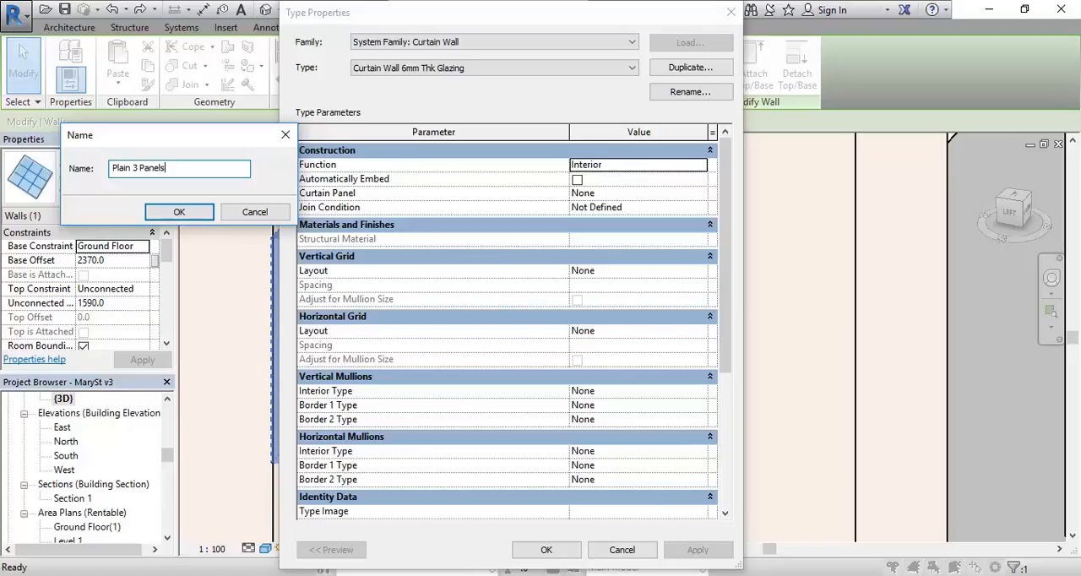
left_click(202, 212)
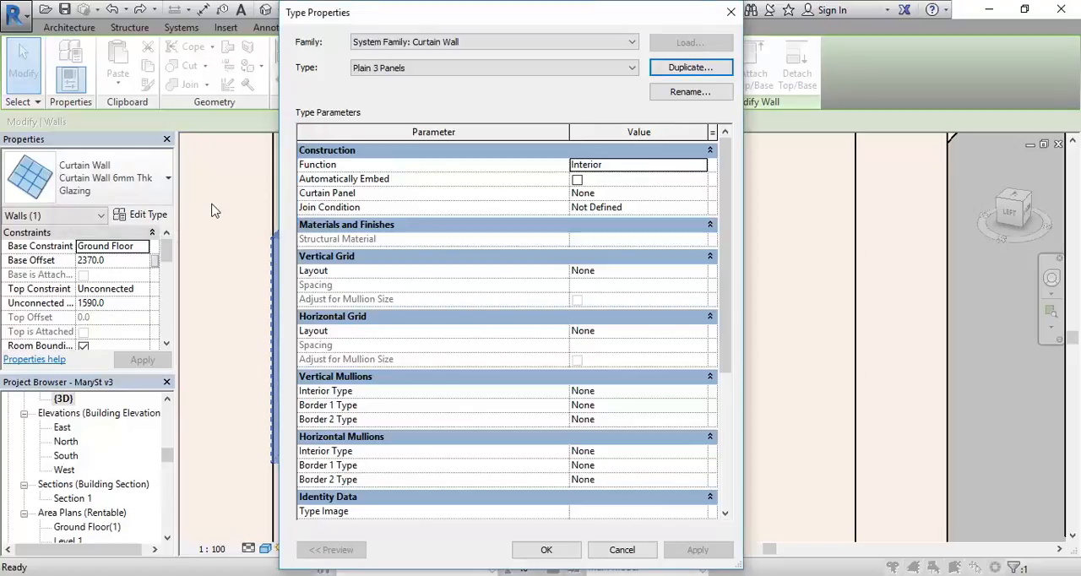
Step: Set the new type's vertical grid layout to Fixed Number, rename the type "Plain Panels" and apply it to the upper glazing
left_click(697, 270)
left_click(700, 270)
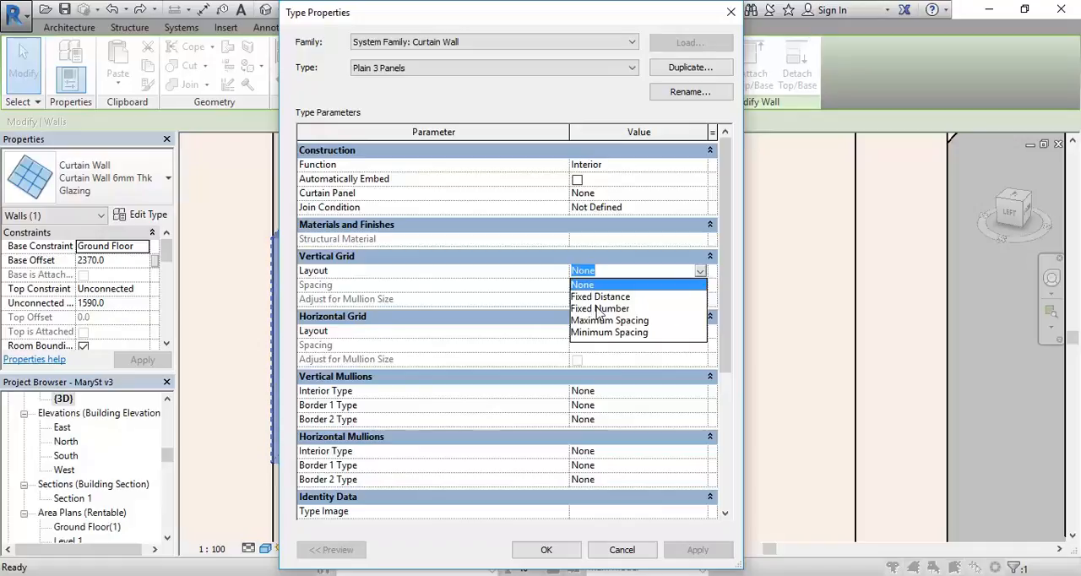
left_click(601, 309)
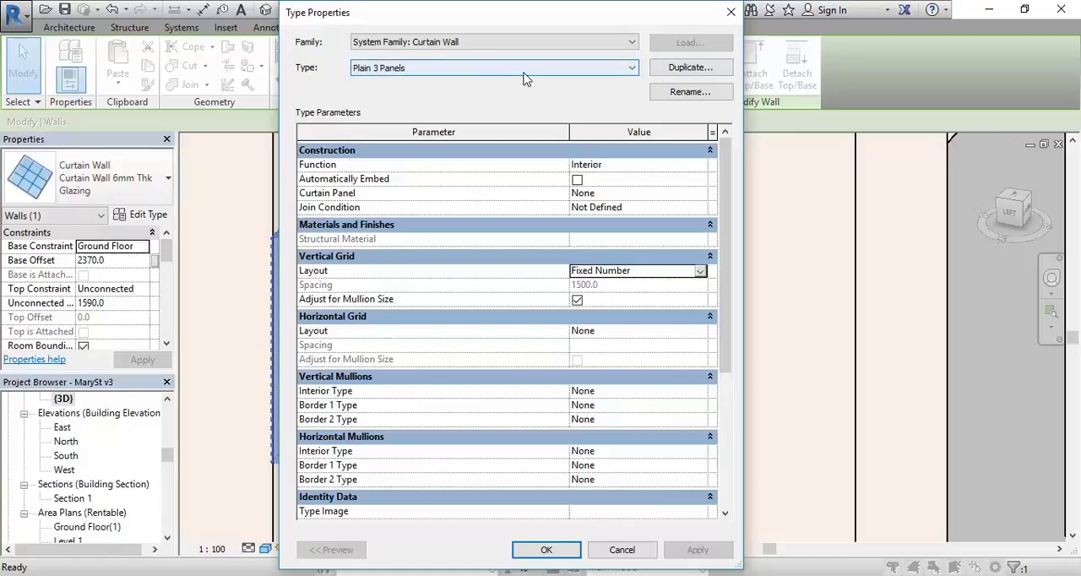
left_click(689, 91)
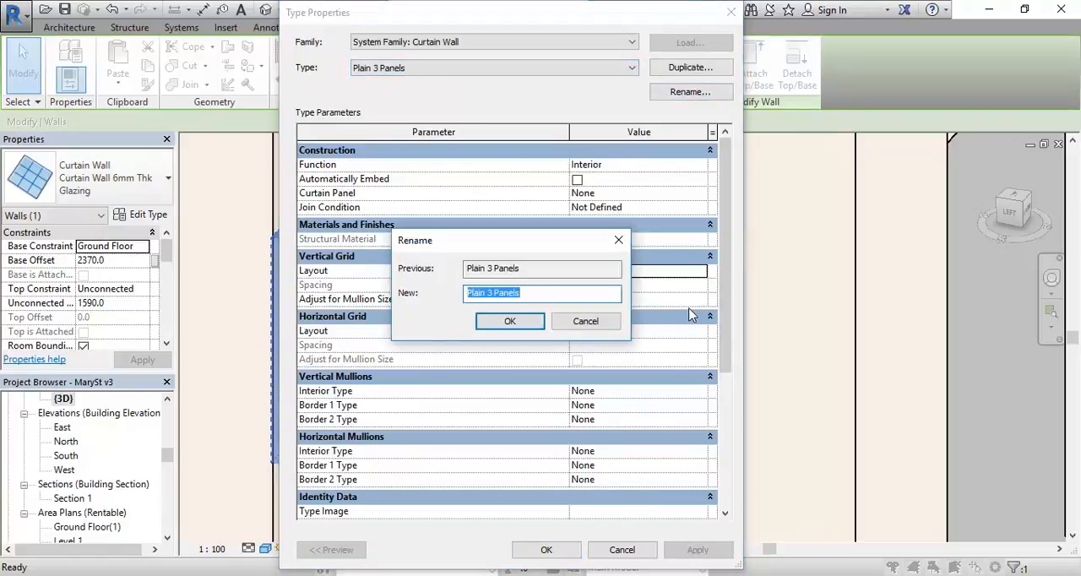
left_click(495, 293)
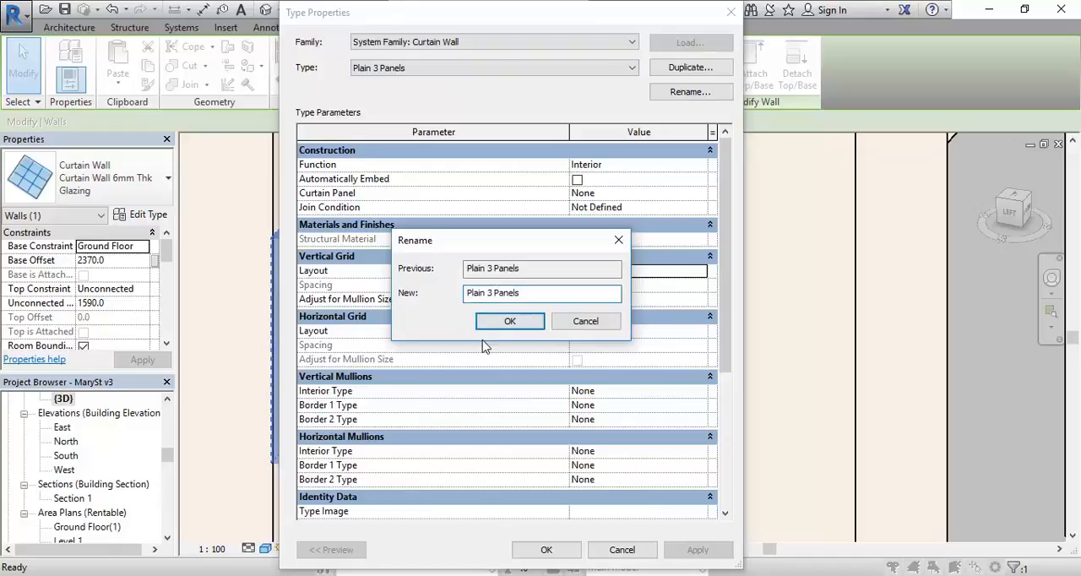
key("BackSpace")
key("BackSpace")
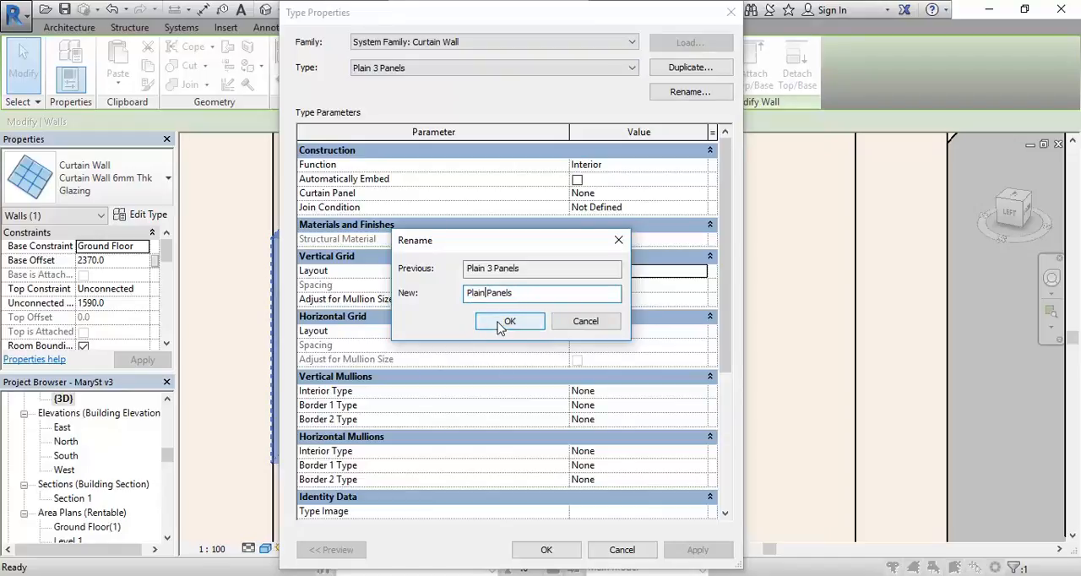
left_click(509, 321)
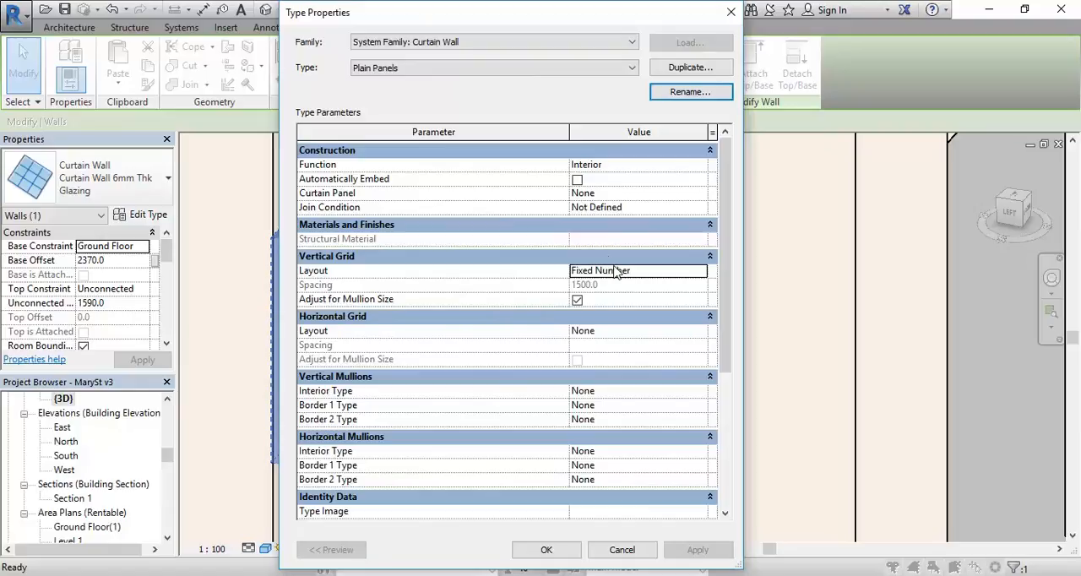
left_click(546, 550)
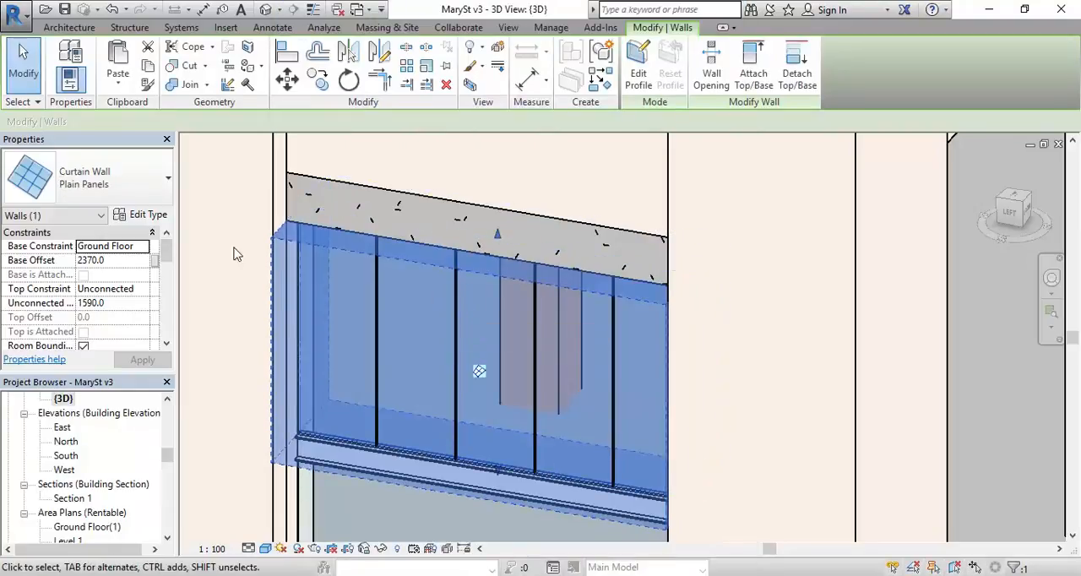
Step: Set the upper glazing's vertical grid number to 3 in its instance properties
left_click(144, 214)
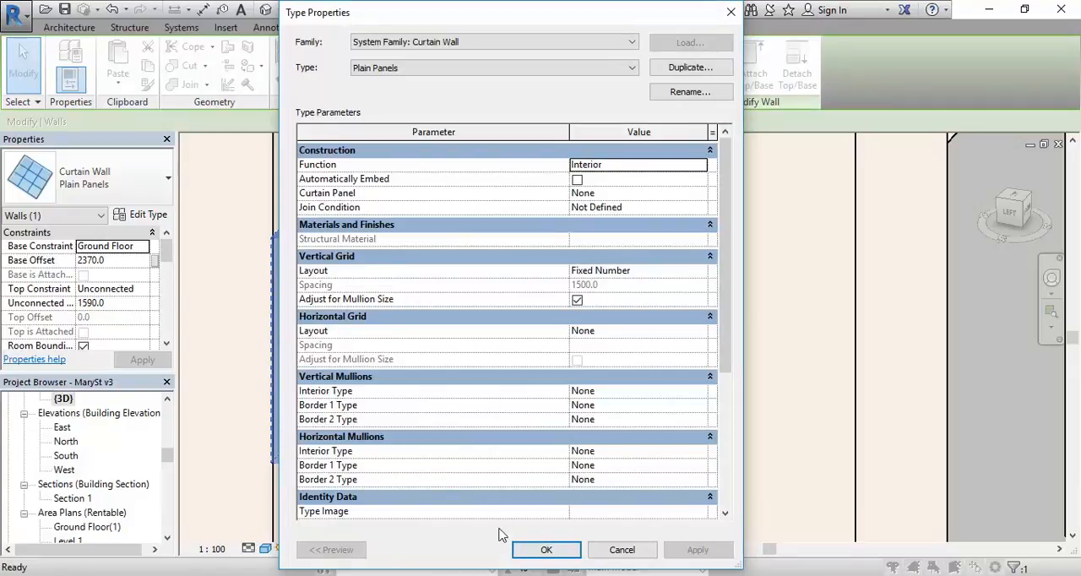
left_click(546, 550)
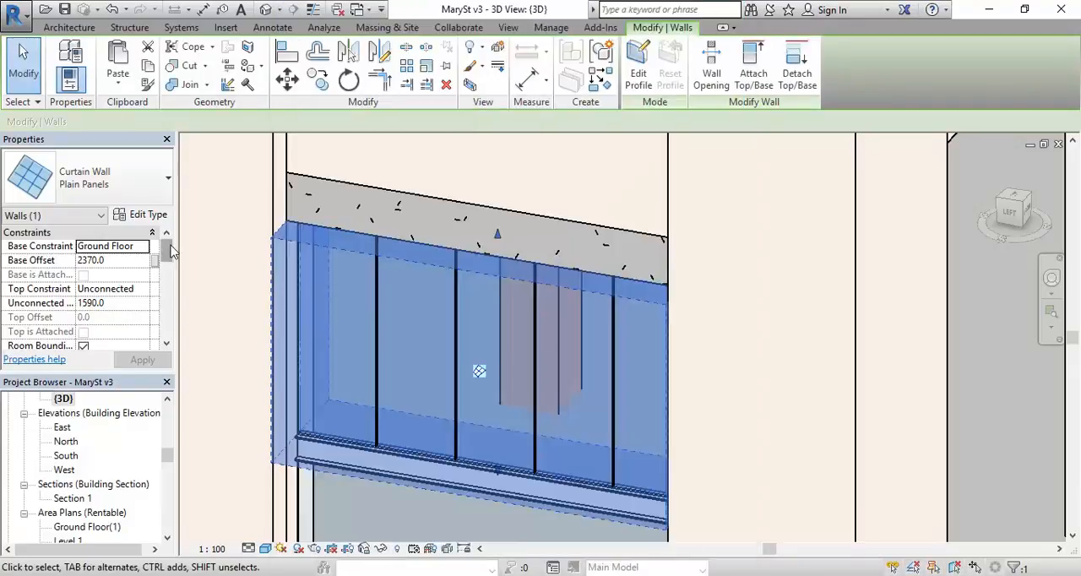
left_click_drag(169, 253, 169, 274)
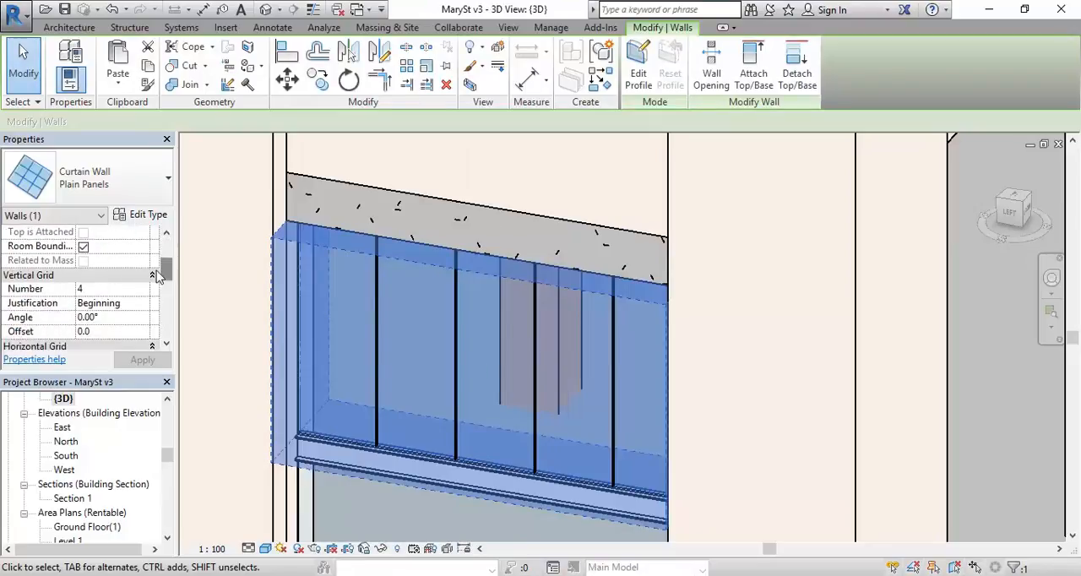
mouse_move(166, 272)
left_mouse_down()
mouse_move(167, 250)
mouse_move(167, 289)
mouse_move(167, 273)
left_mouse_up()
left_click(97, 305)
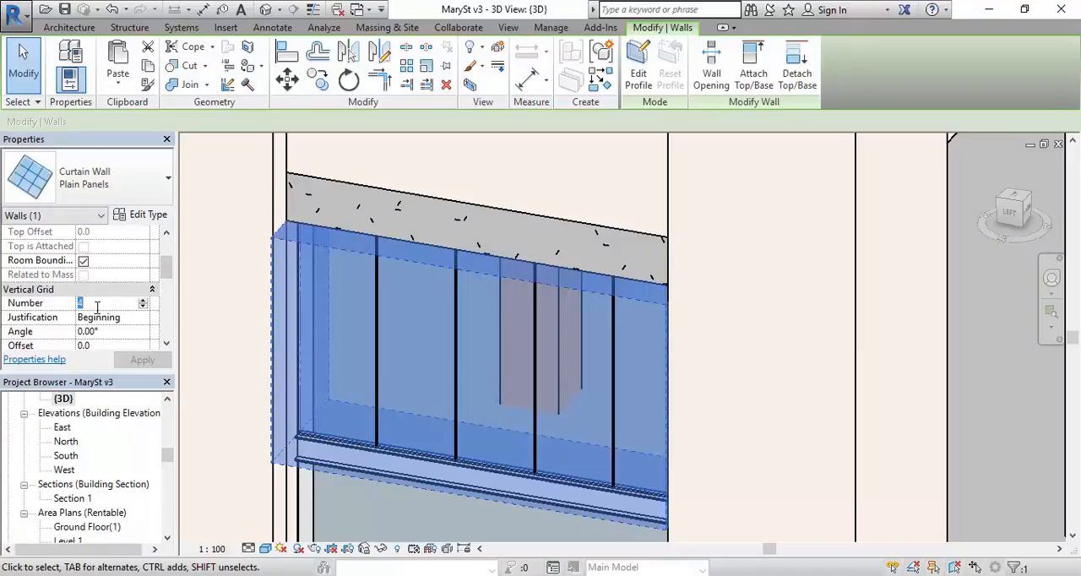
type("3")
left_click(142, 360)
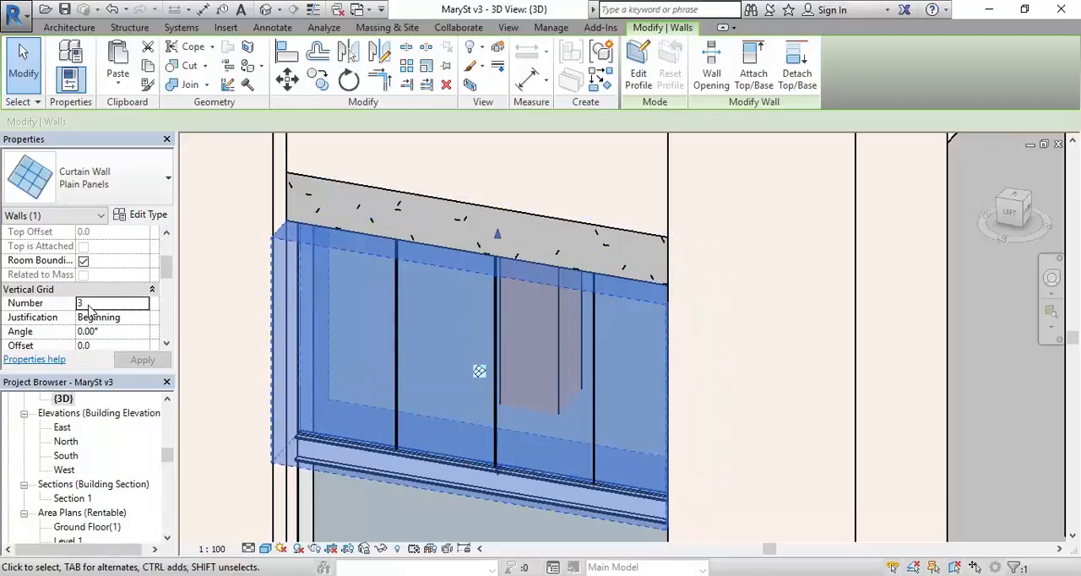
Step: Set the upper glazing's vertical grid number to 2 and deselect the curtain wall
left_click(88, 304)
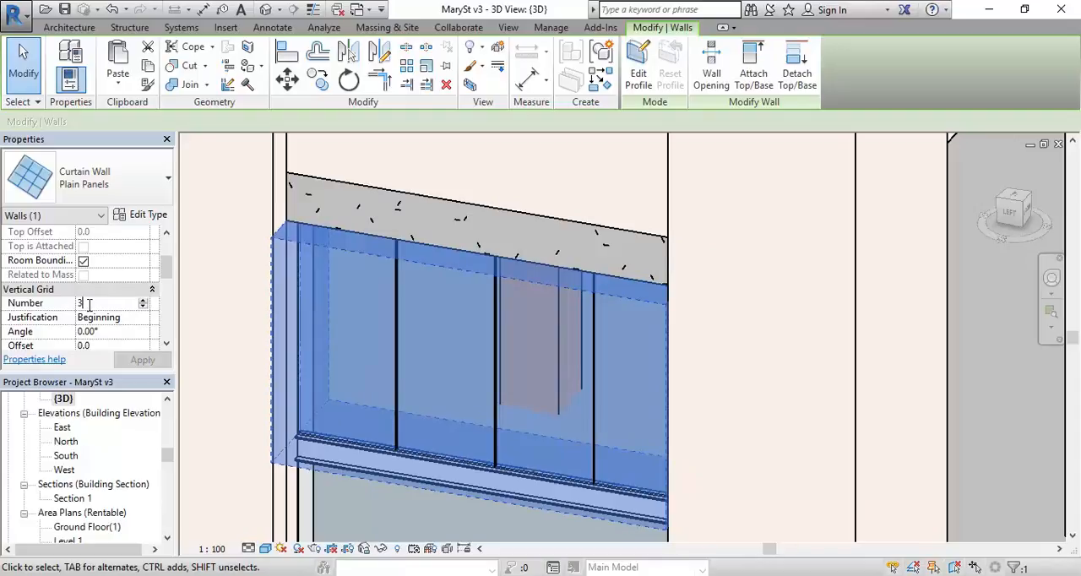
double_click(94, 305)
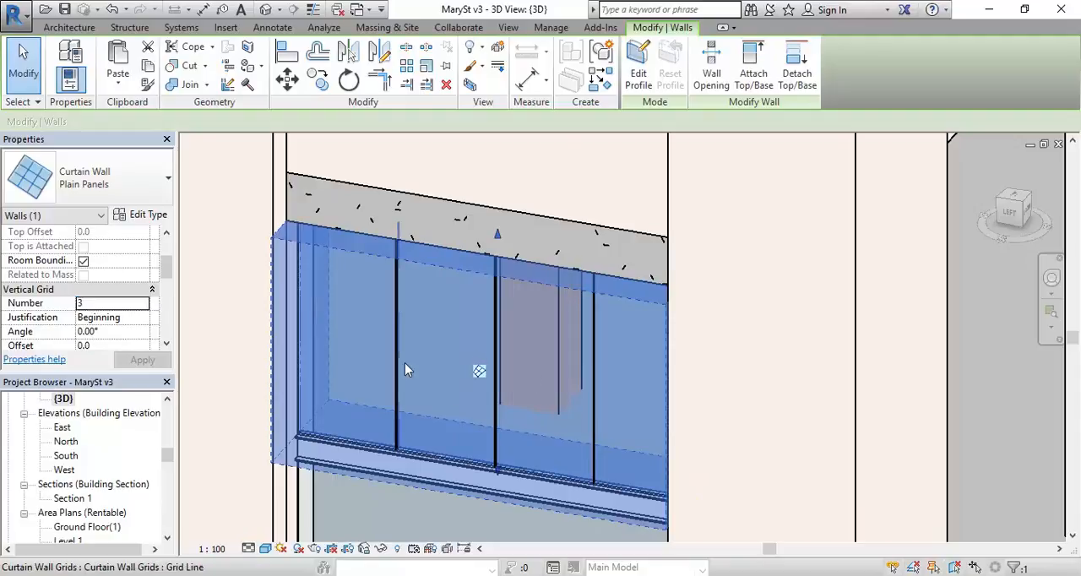
left_click(125, 306)
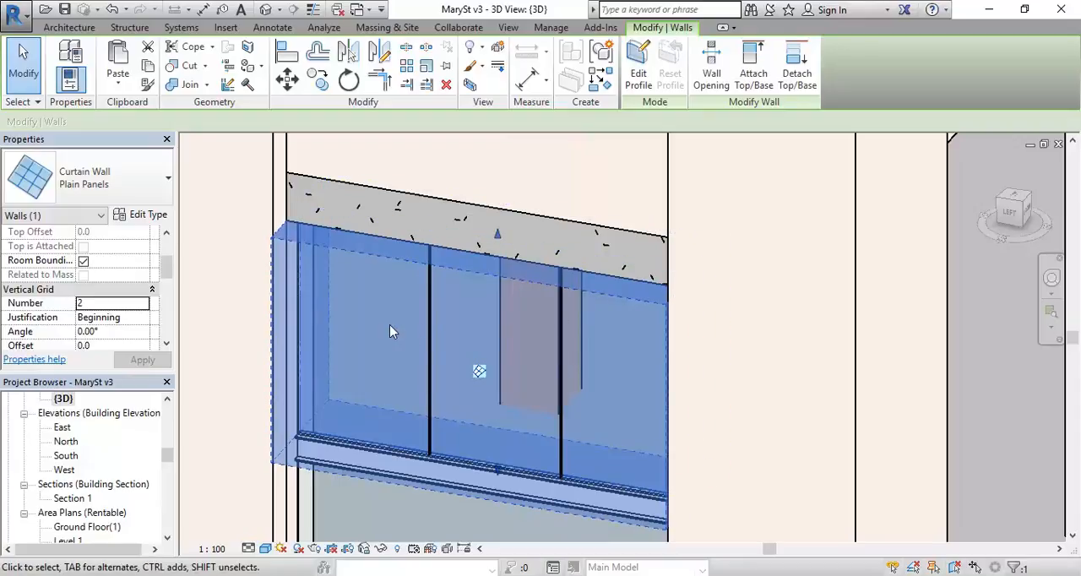
key("Escape")
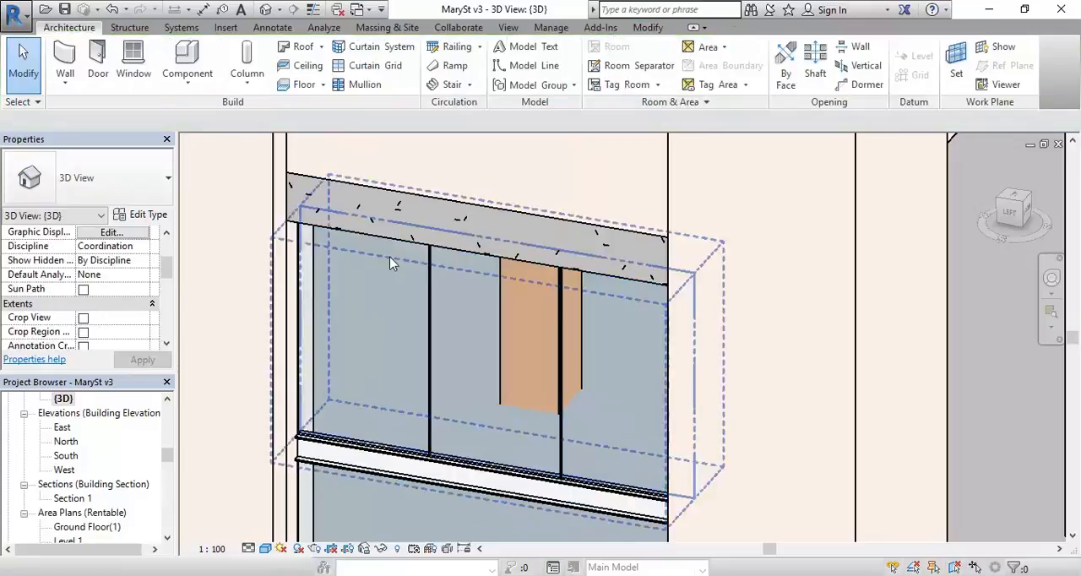
Step: Inspect the shopfront in the 3D view, then switch to Google Street View and examine how the glazing below the beam is divided
scroll(426, 211, "down", 2)
middle_click_drag(429, 216, 405, 376)
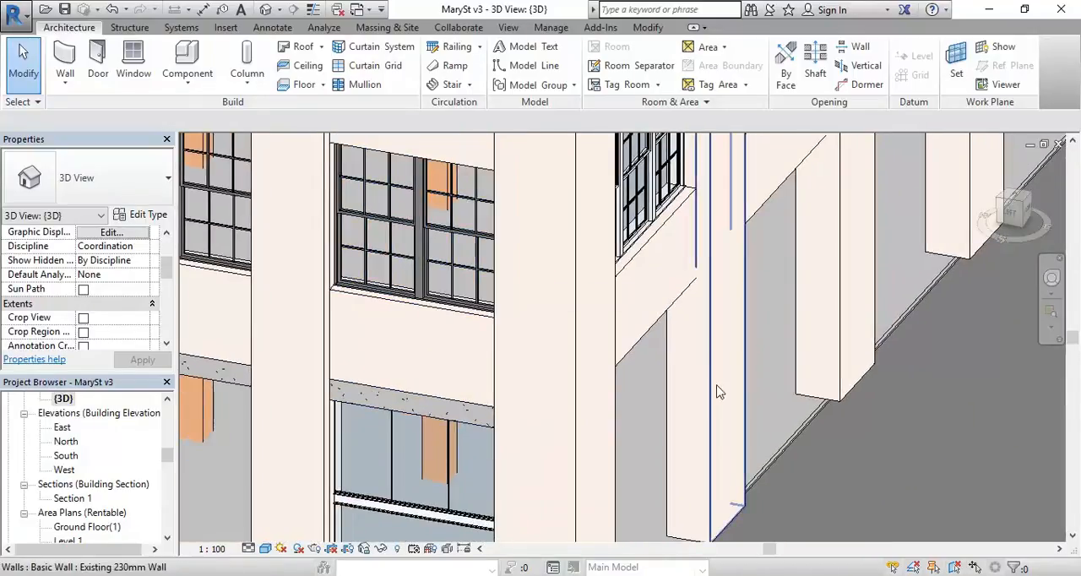
middle_click_drag(455, 363, 526, 321)
scroll(492, 465, "up", 4)
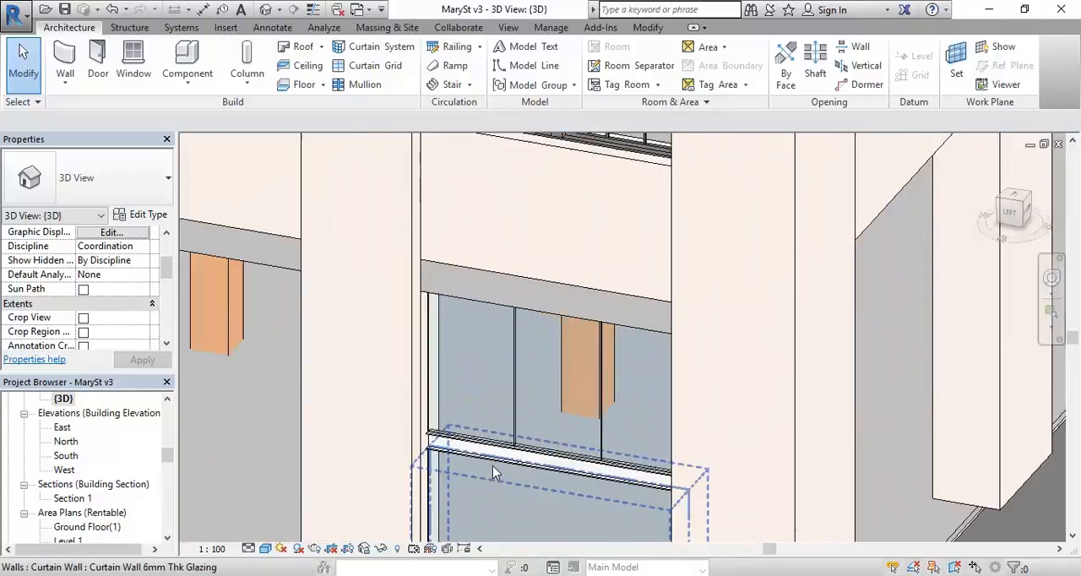
middle_click_drag(498, 465, 466, 270, "shift")
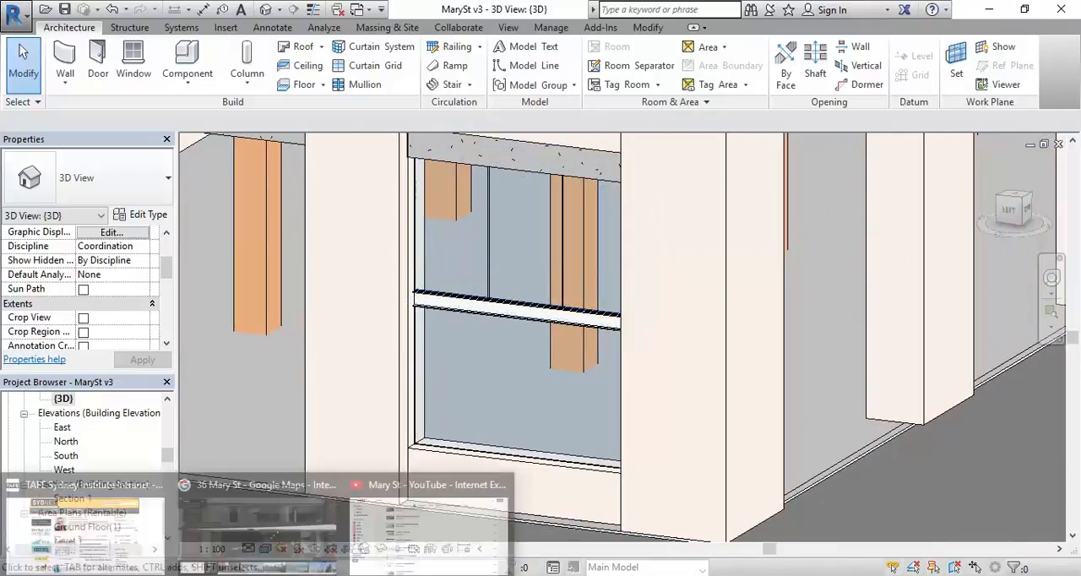
left_click(272, 507)
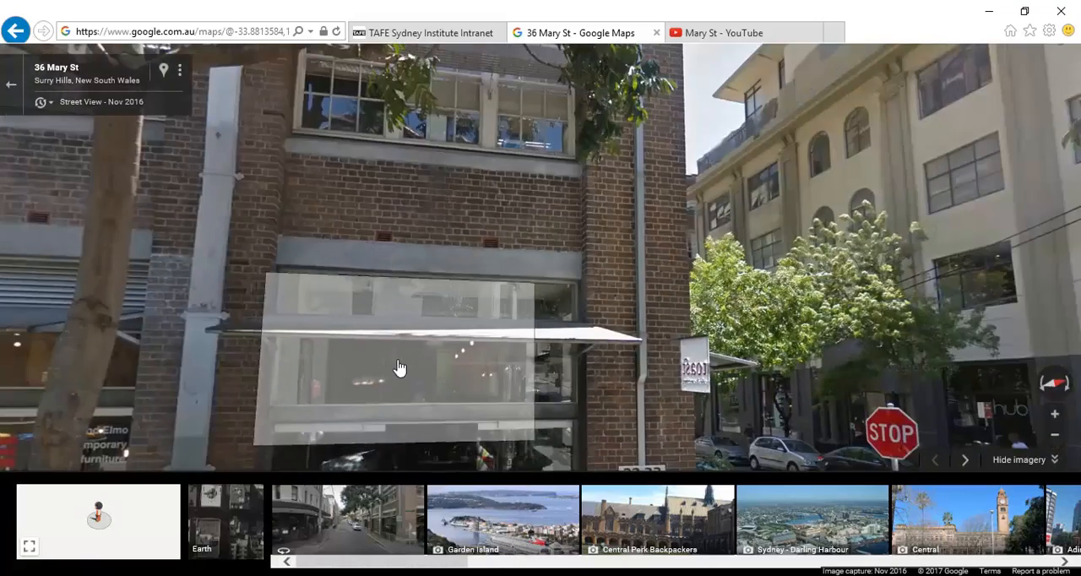
left_click(398, 373)
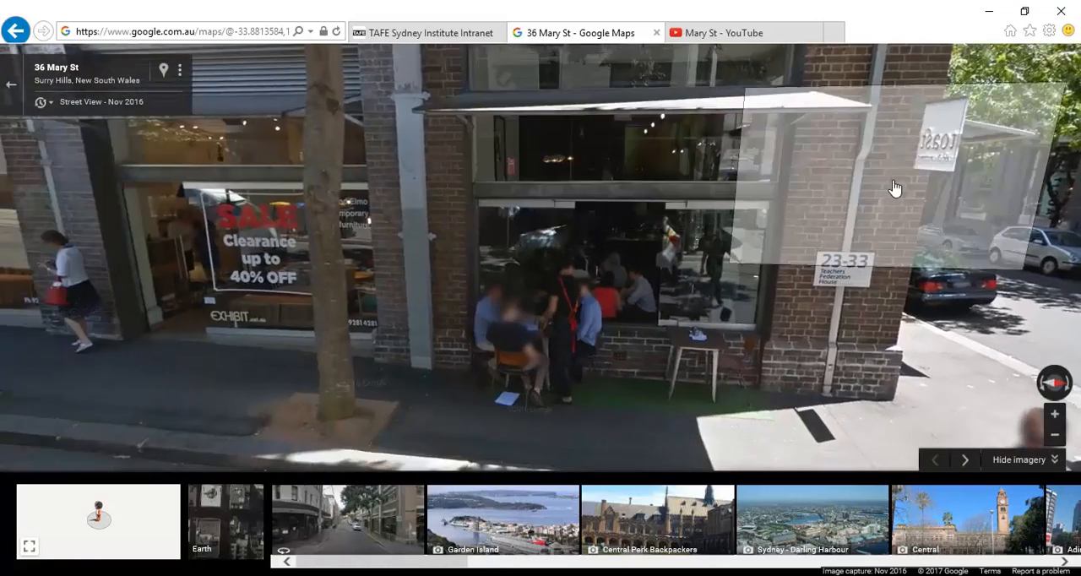
left_click(894, 187)
left_click(449, 205)
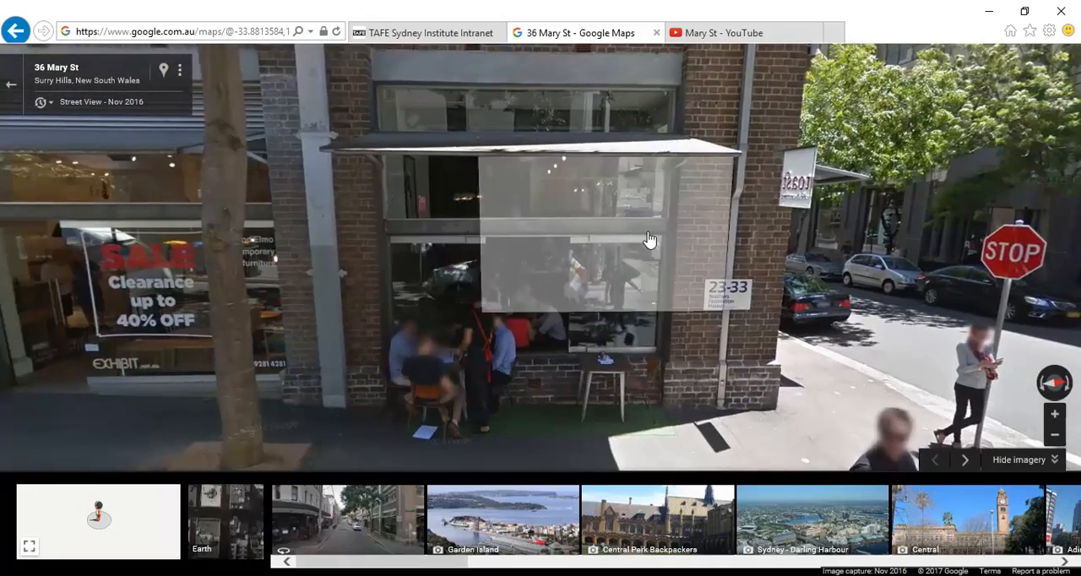
left_click(582, 245)
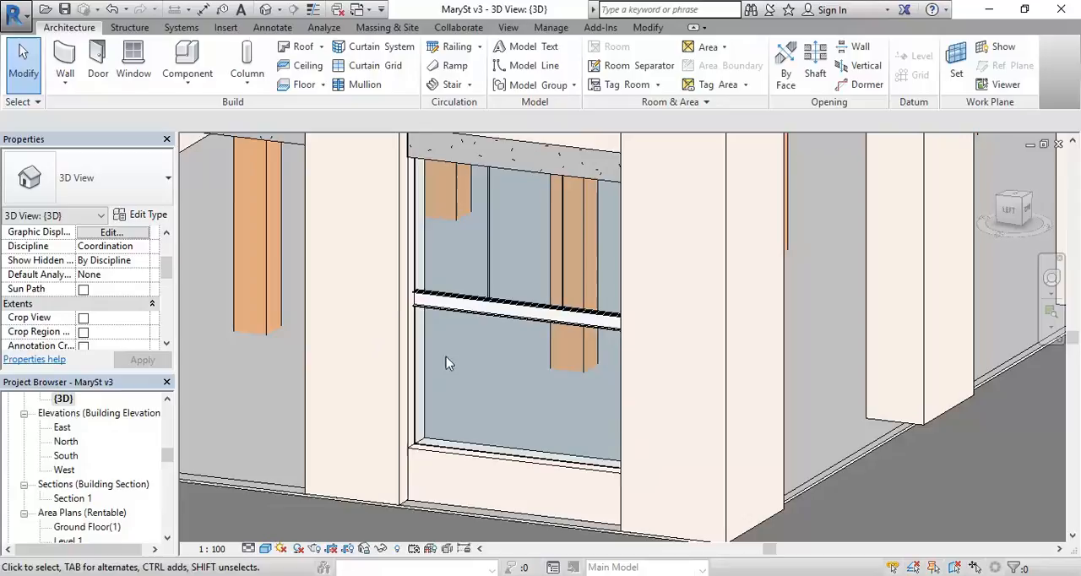
Step: Return to the Revit 3D view and change the curtain wall below the steel beam to the Plain Panels type
scroll(430, 393, "up", 5)
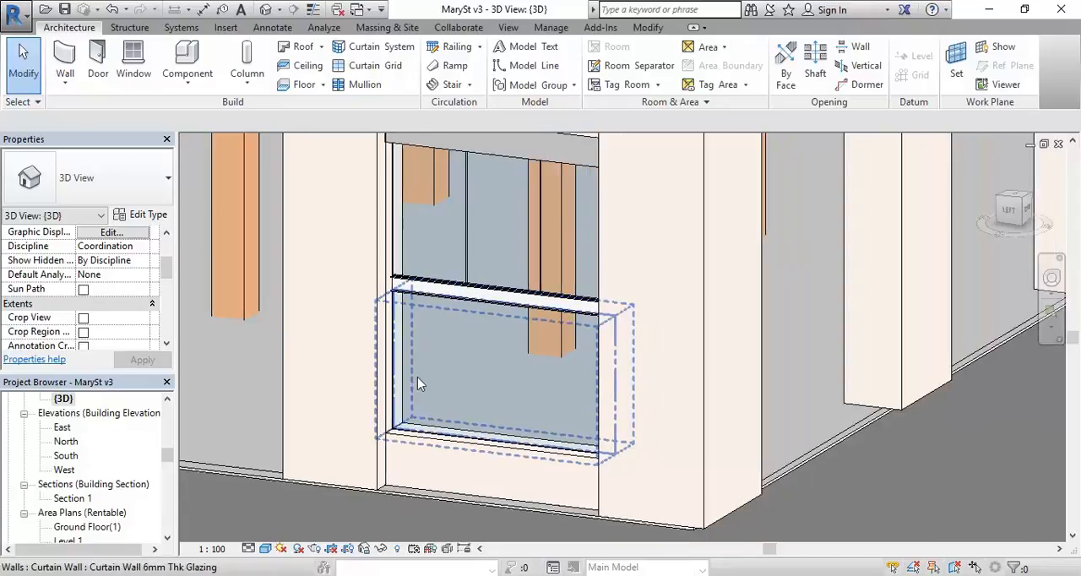
left_click(387, 399)
middle_click_drag(454, 384, 414, 422)
scroll(414, 422, "down", 2)
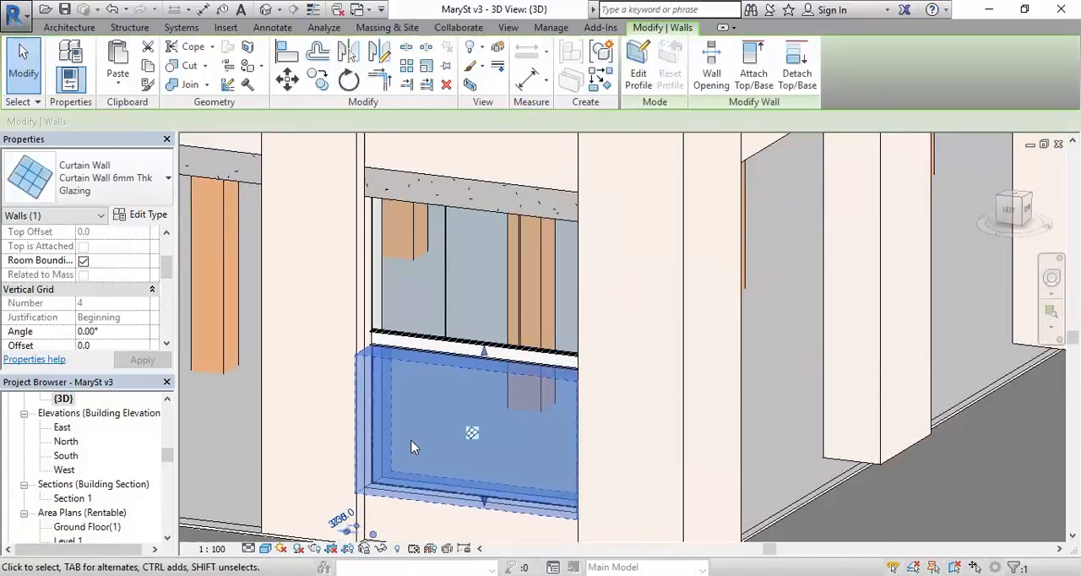
scroll(428, 492, "up", 1)
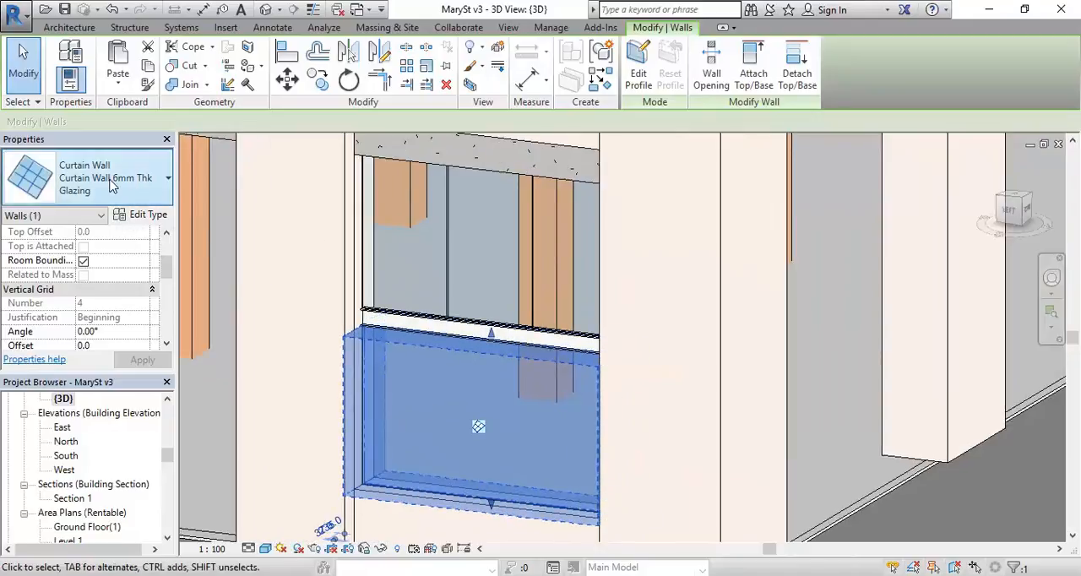
left_click(113, 182)
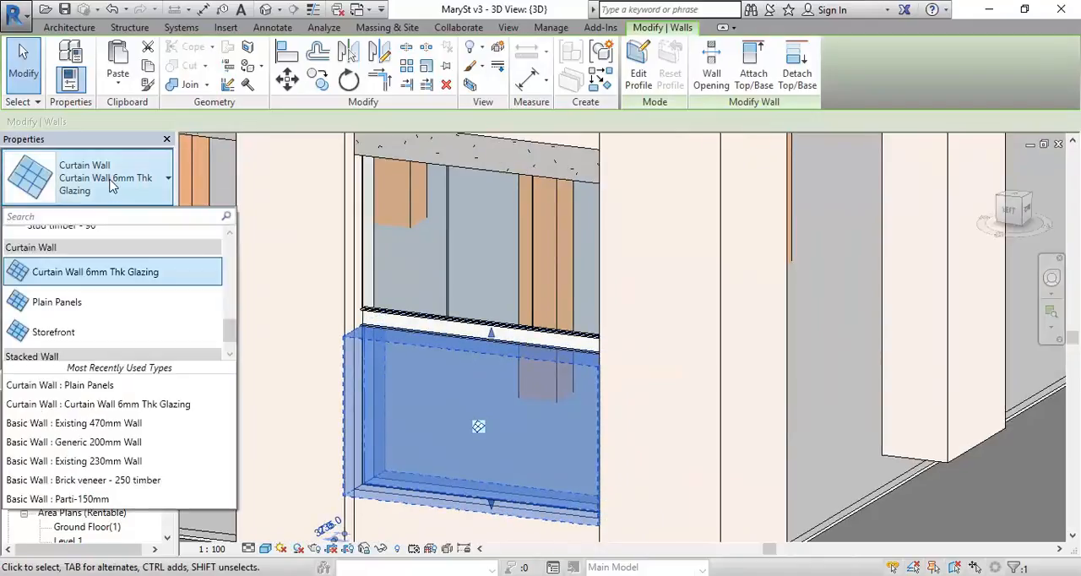
left_click(60, 301)
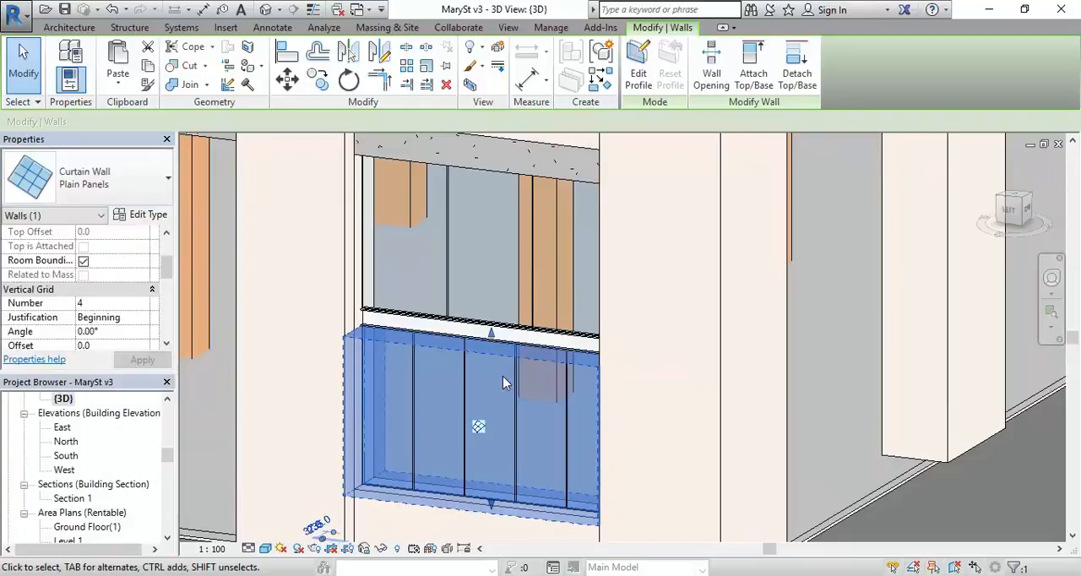
Step: Switch back to Google Street View and check the panel division of the shopfront's lower glazing
middle_click_drag(444, 411, 426, 385)
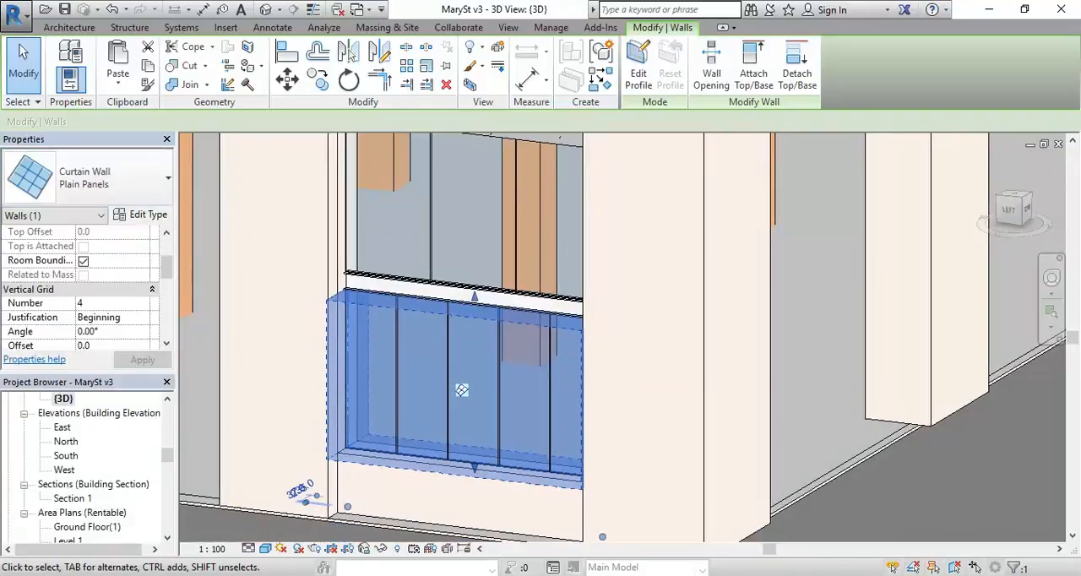
left_click(270, 528)
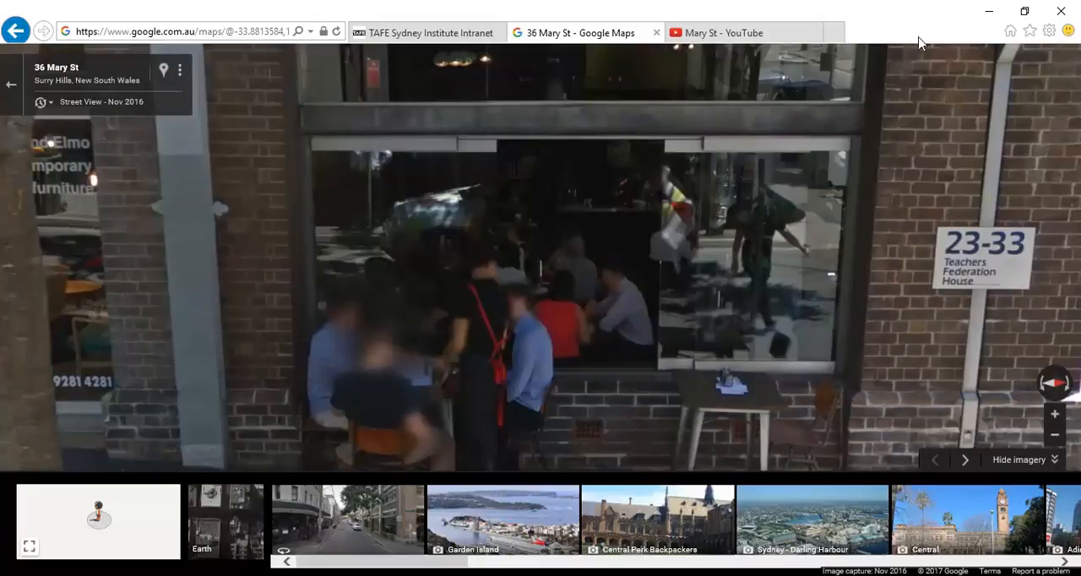
Step: Return to the Revit 3D view, set the lower curtain wall's vertical grid number to 3, and deselect the wall
left_click(988, 10)
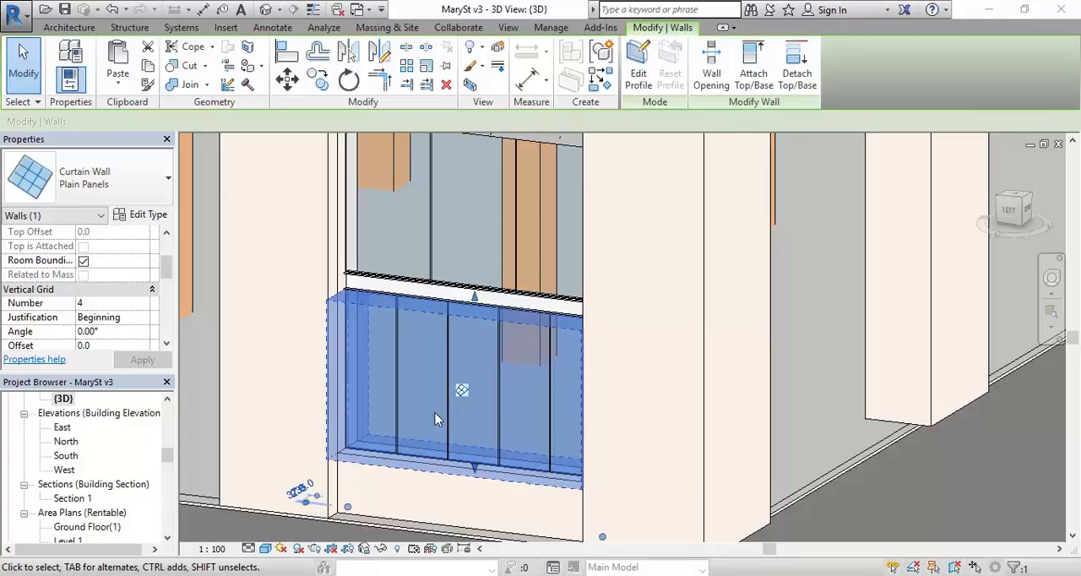
left_click(103, 303)
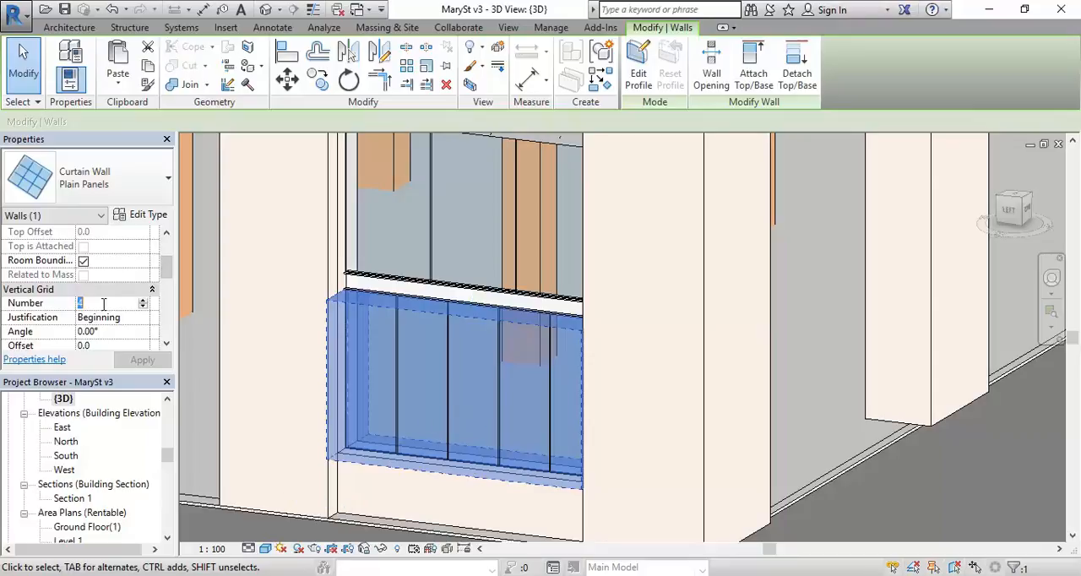
type("3")
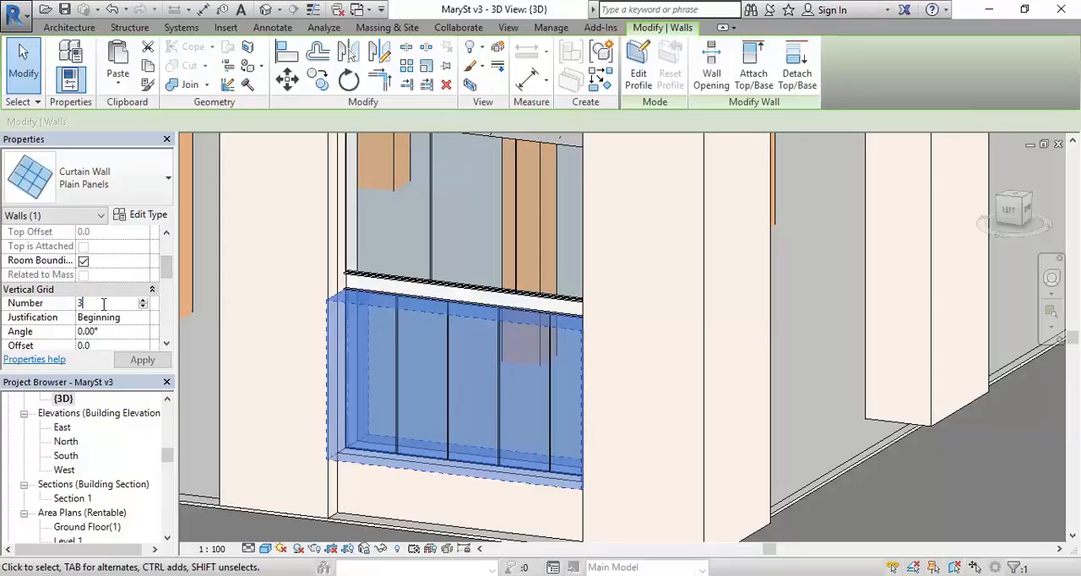
key("Return")
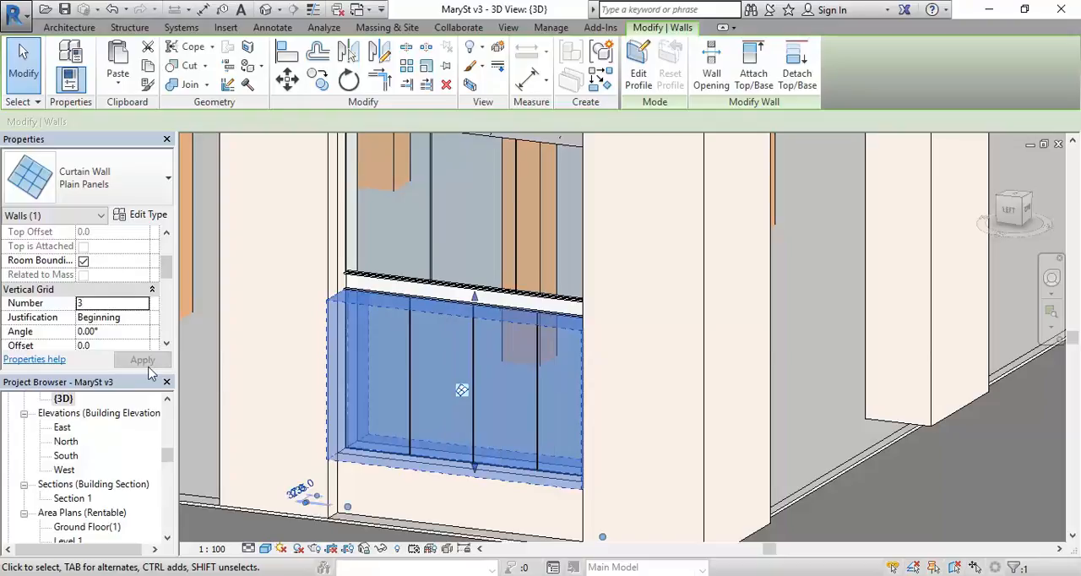
scroll(422, 441, "up", 2)
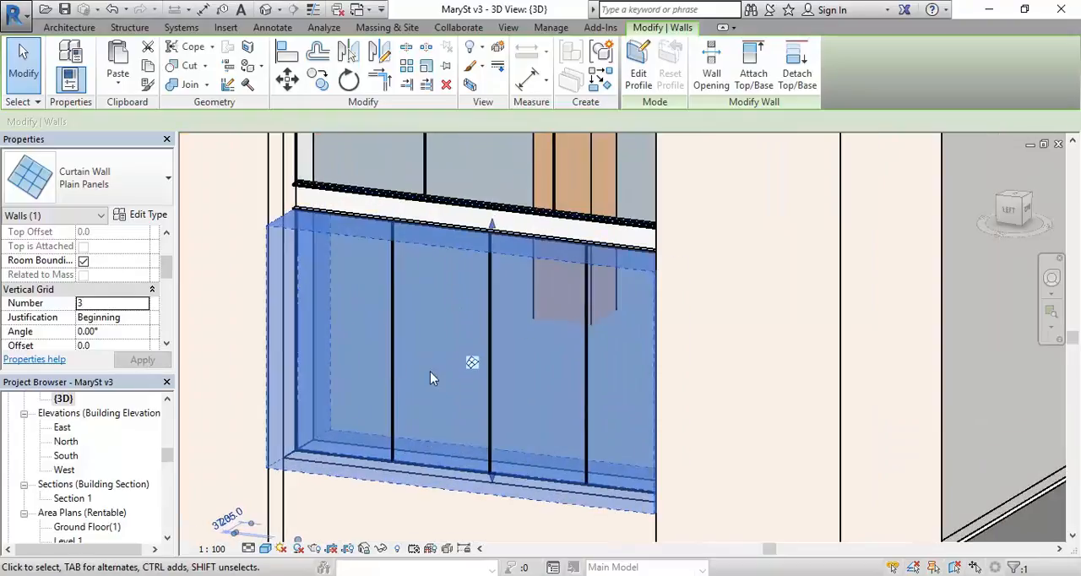
key("Escape")
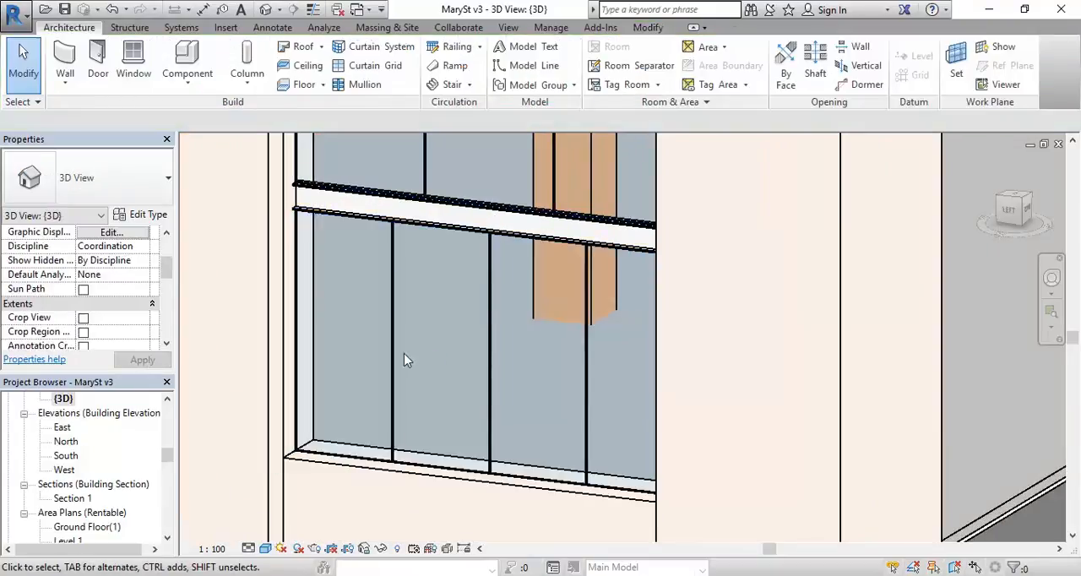
scroll(419, 367, "down", 2)
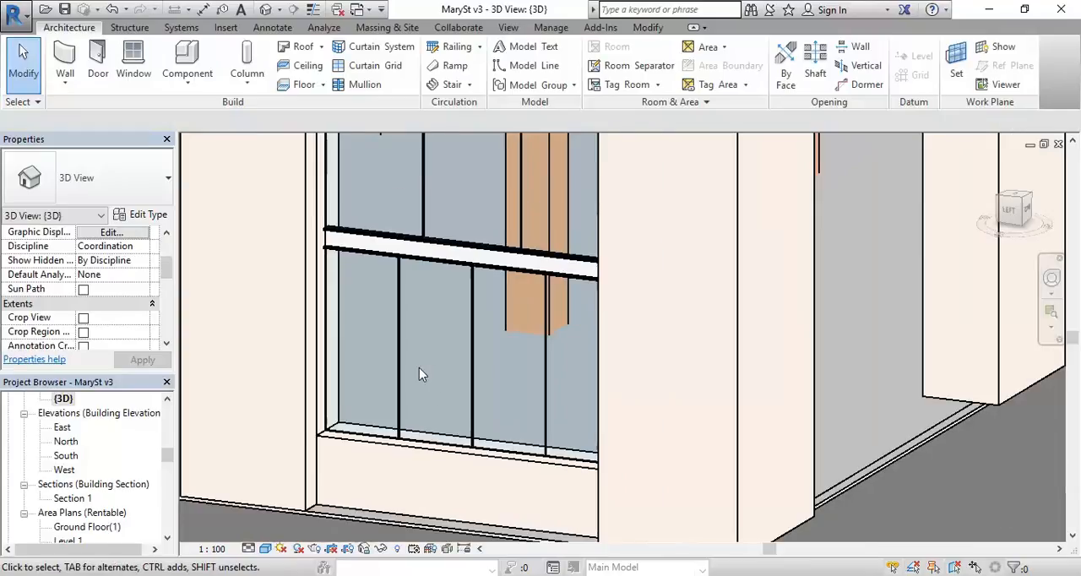
Step: Try to pick the leftmost glazed panel of the lower curtain wall by cycling through the elements at its sill edge
scroll(419, 368, "up", 2)
middle_click_drag(419, 368, 473, 343)
scroll(359, 471, "up", 2)
left_click(359, 471)
key("Tab")
key("Tab")
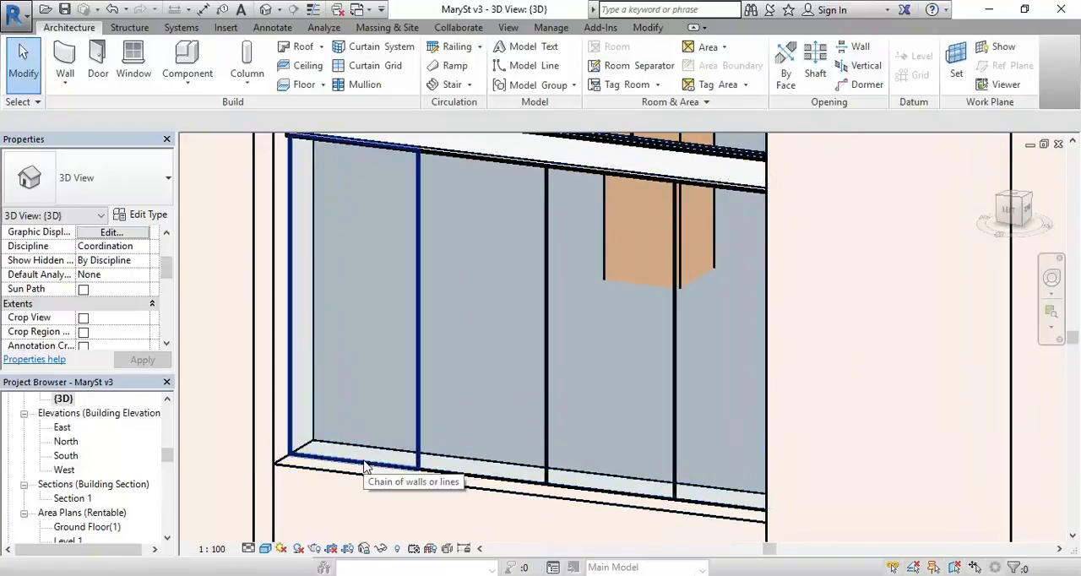
key("Tab")
middle_click_drag(363, 372, 415, 376)
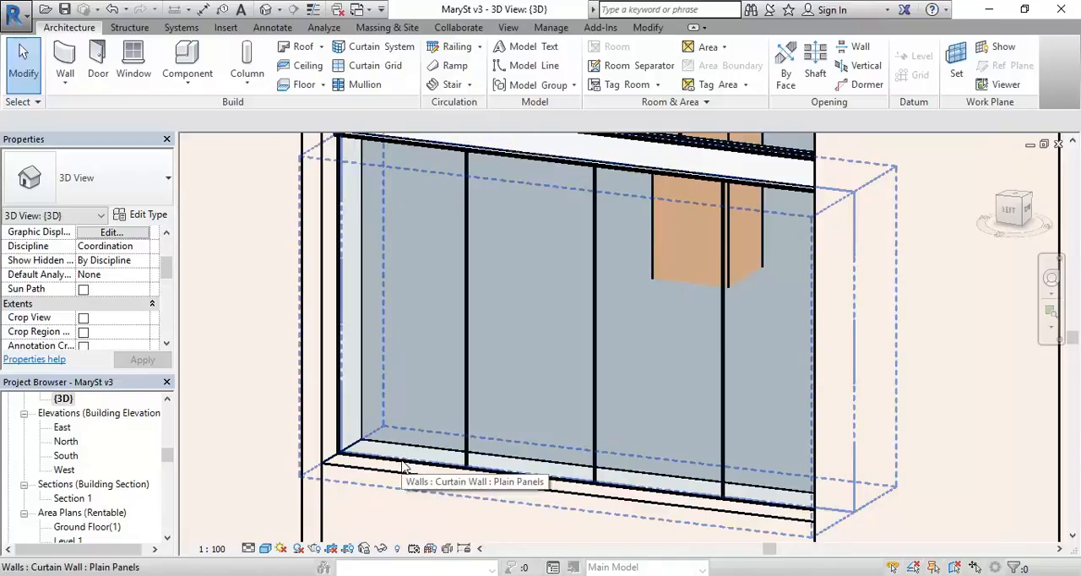
key("Tab")
key("Tab")
key("Tab")
key("Tab")
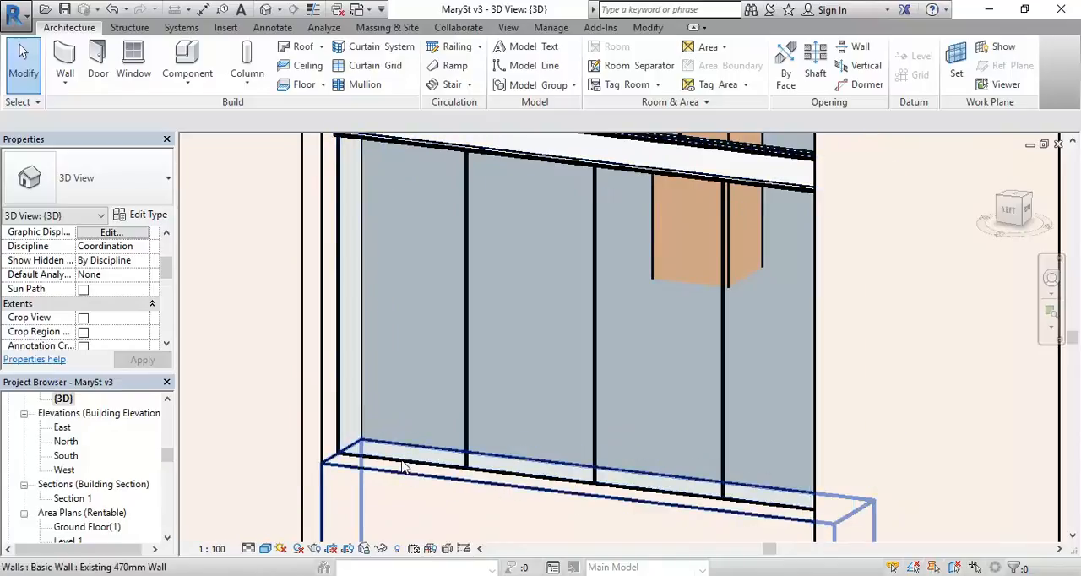
key("Tab")
key("Tab")
key("Tab")
key("Tab")
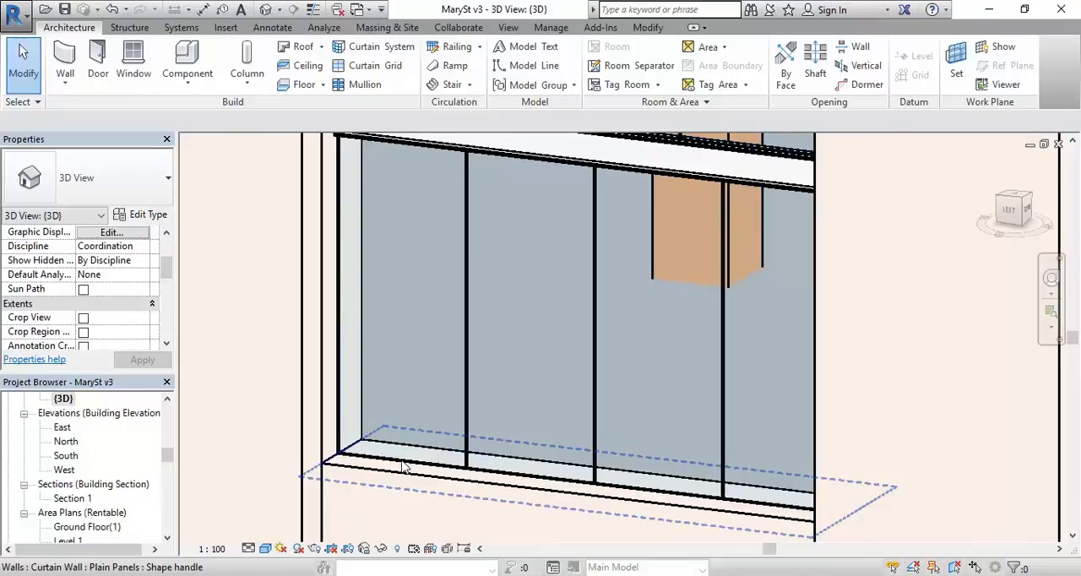
Step: Select the leftmost glazed panel below the beam from its side edge, review its type properties, and close them without changes
scroll(401, 469, "up", 2)
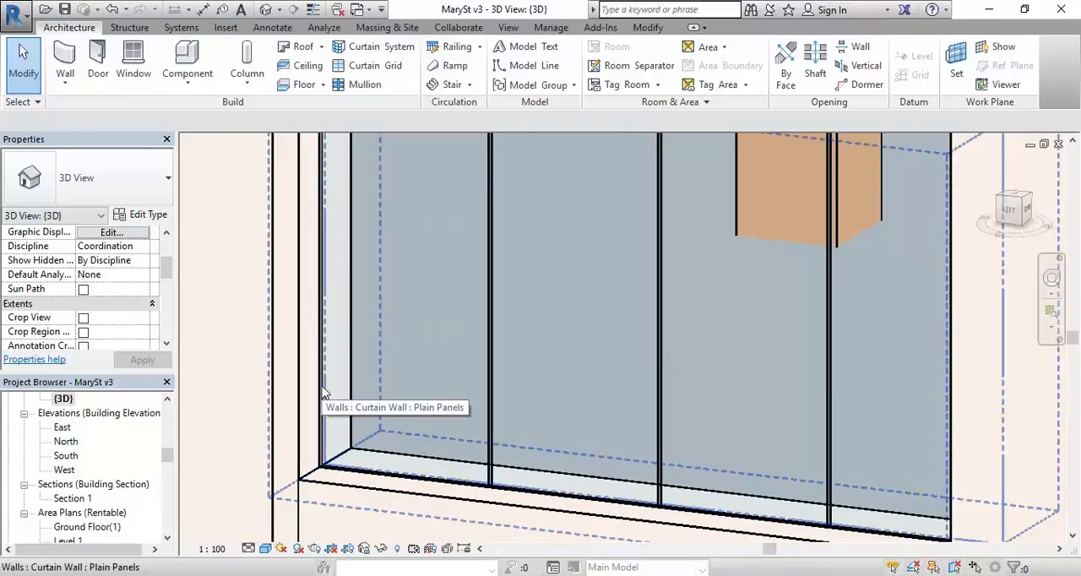
key("Tab")
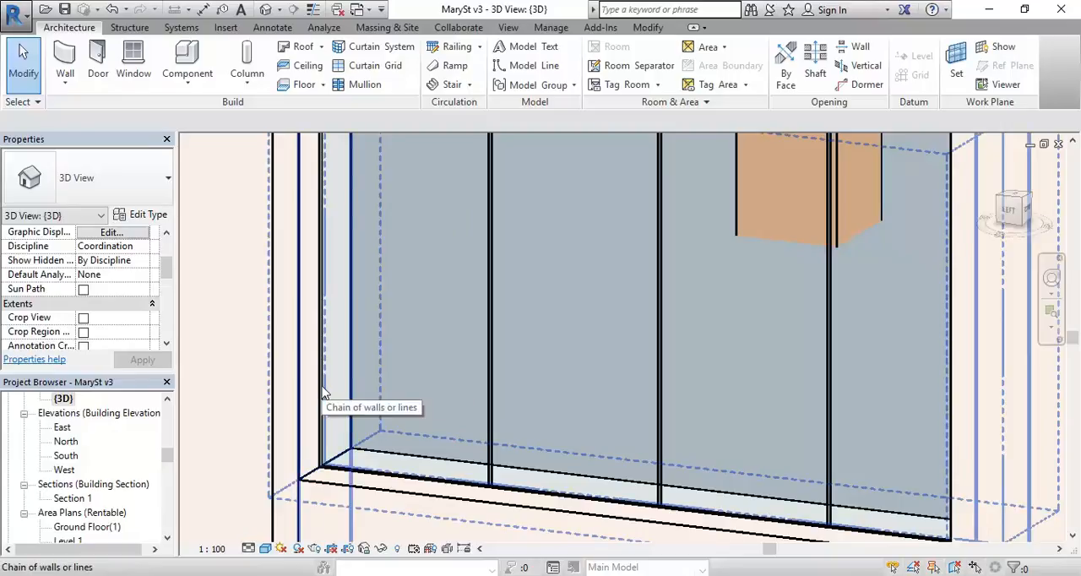
left_click(325, 393)
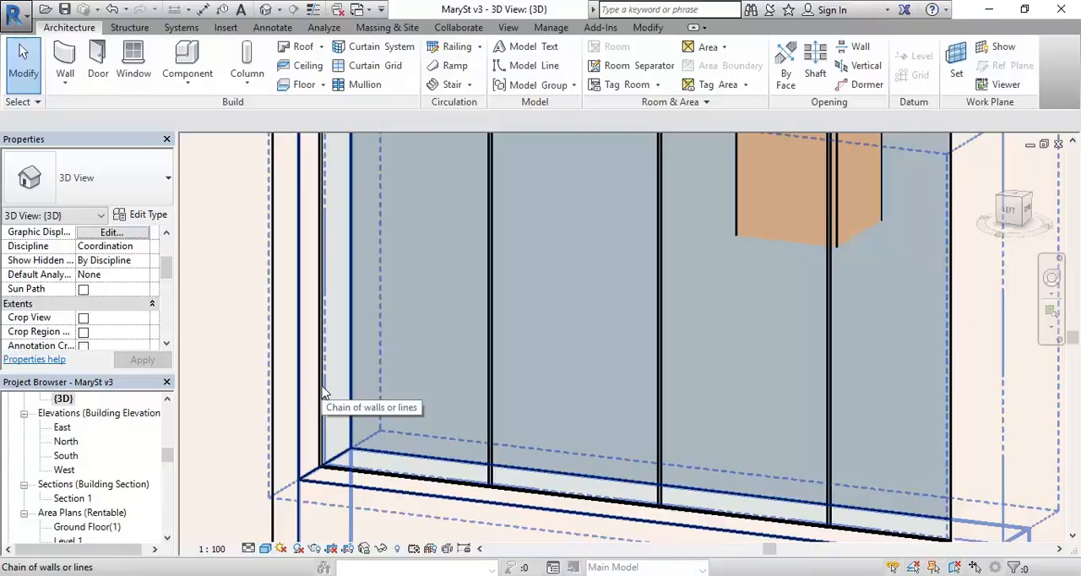
key("Tab")
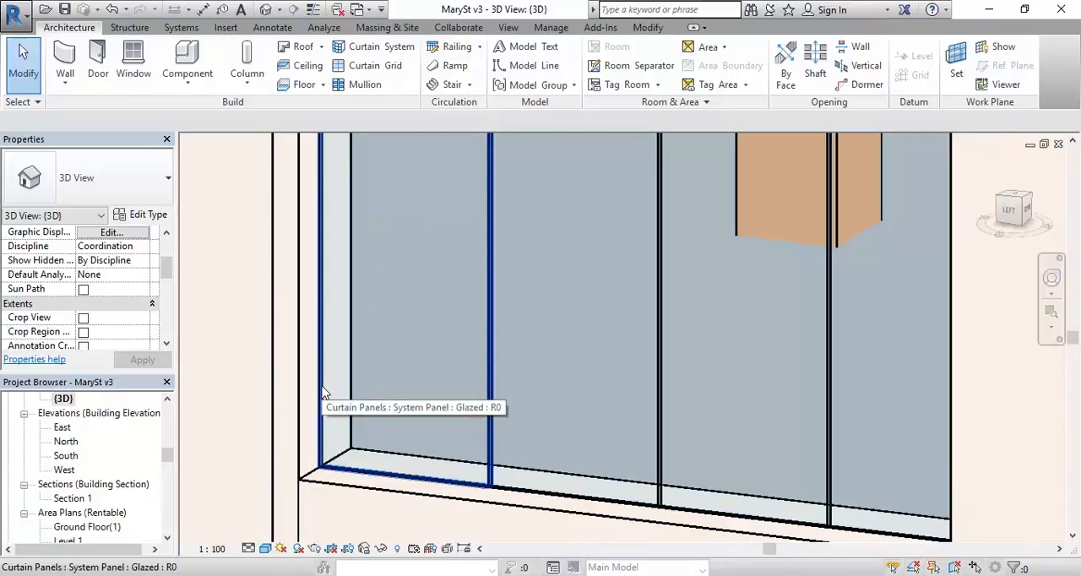
left_click(322, 393)
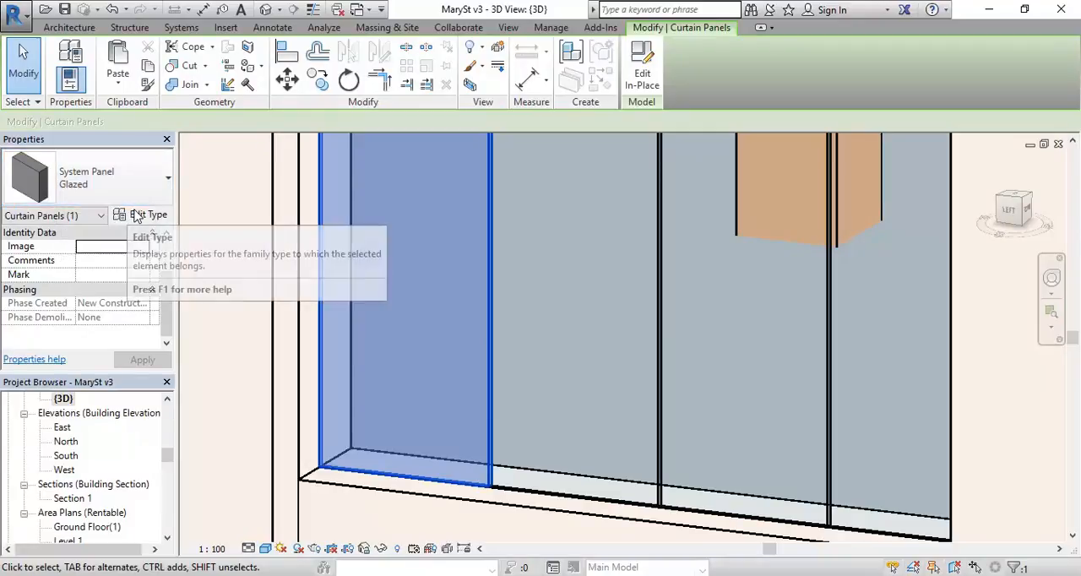
left_click(141, 218)
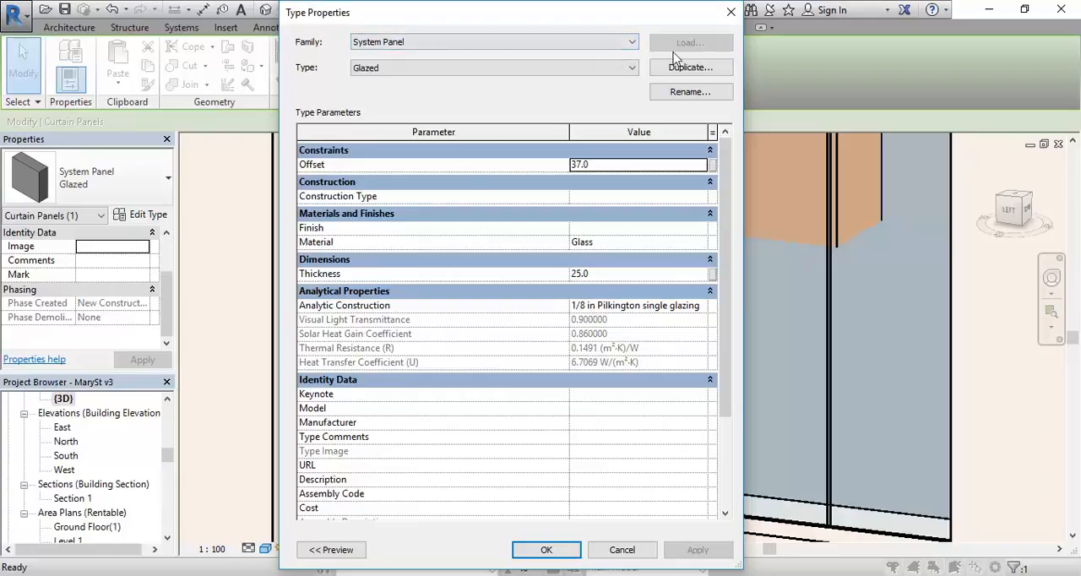
left_click_drag(596, 17, 514, 27)
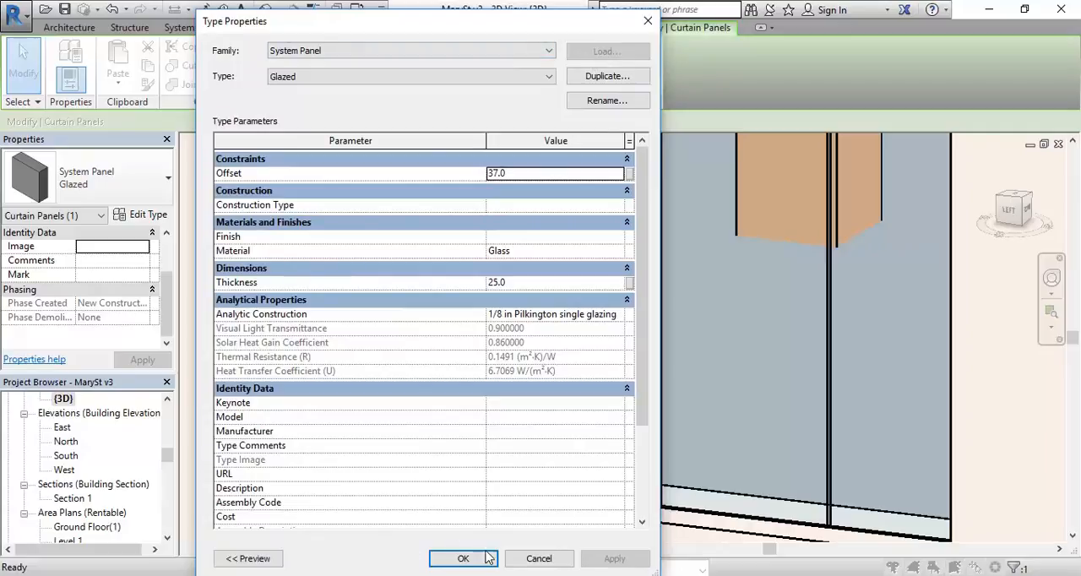
left_click(538, 558)
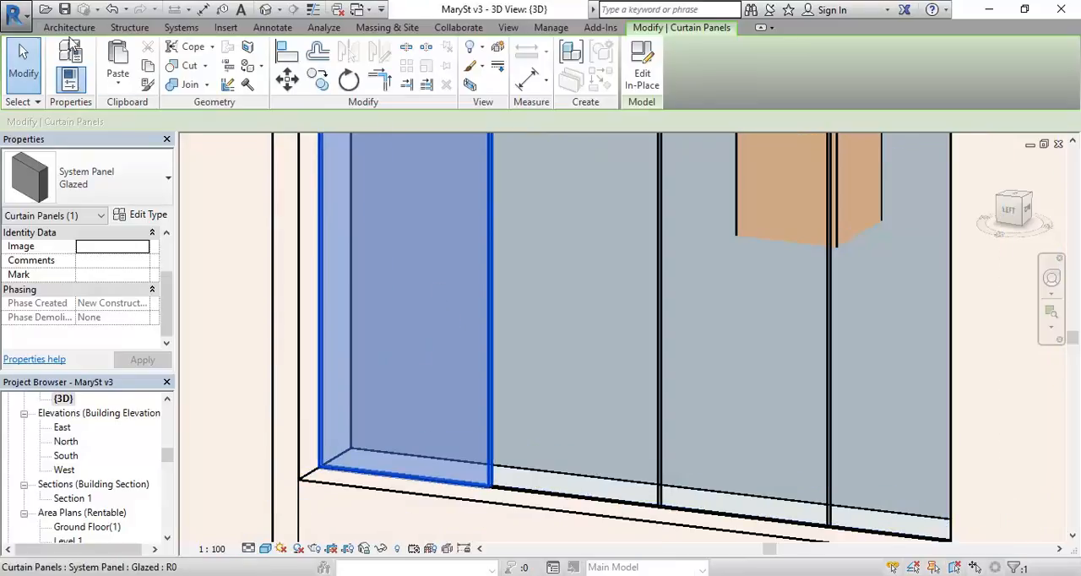
Step: Load the family Door - Single Glass - Framed - push plate (AUS) from the library's Curtain Wall Panels folder
left_click(225, 27)
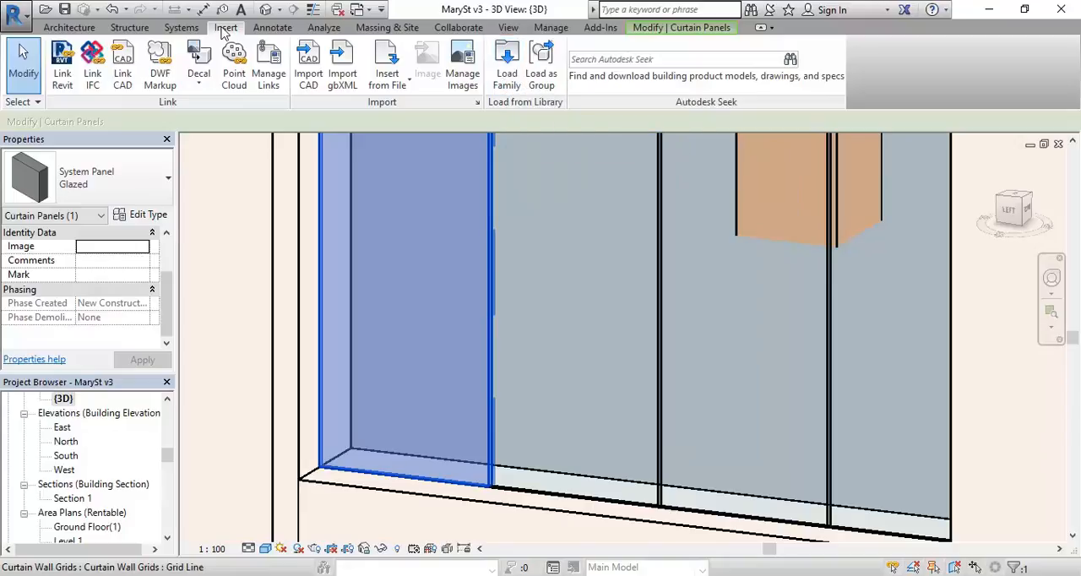
left_click(509, 74)
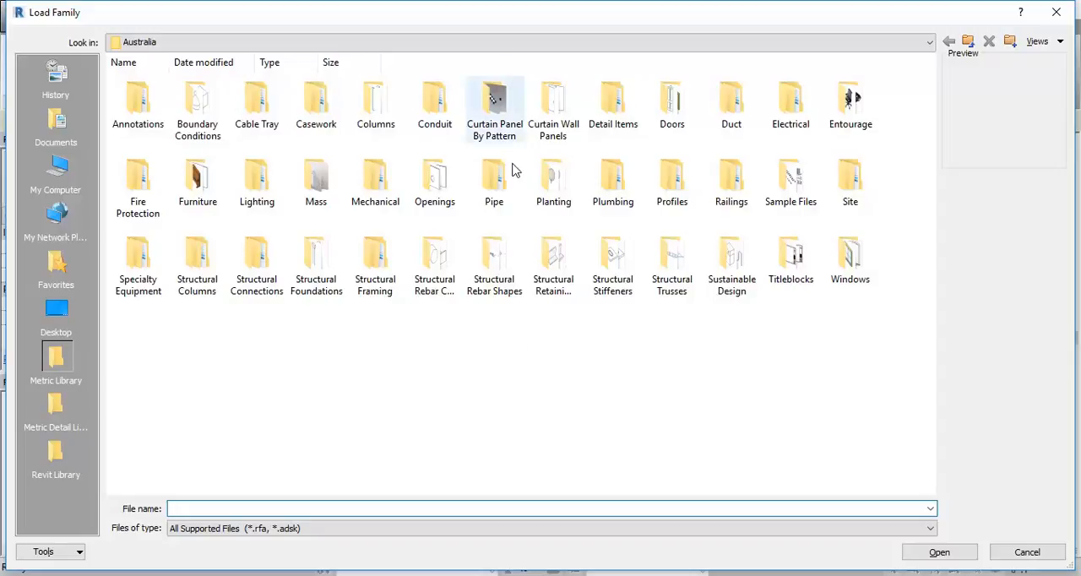
double_click(556, 108)
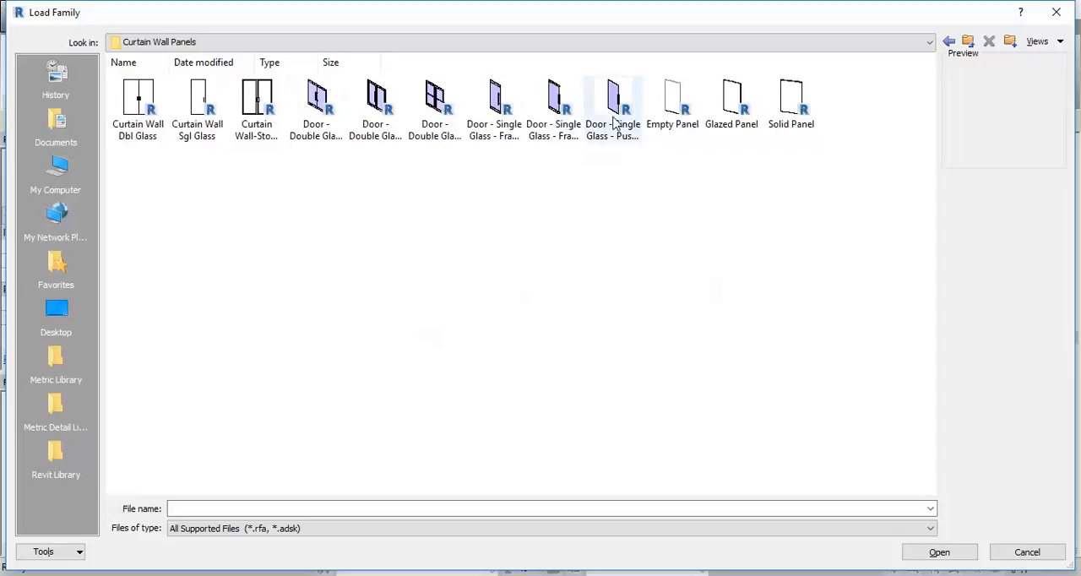
left_click(674, 99)
left_click(731, 100)
left_click(784, 100)
left_click(604, 118)
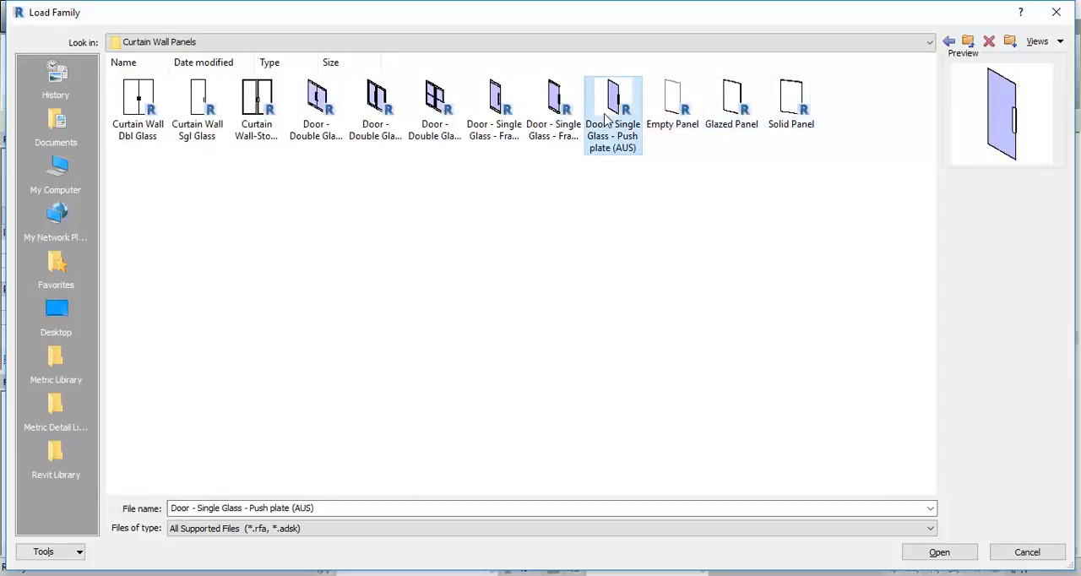
left_click(544, 112)
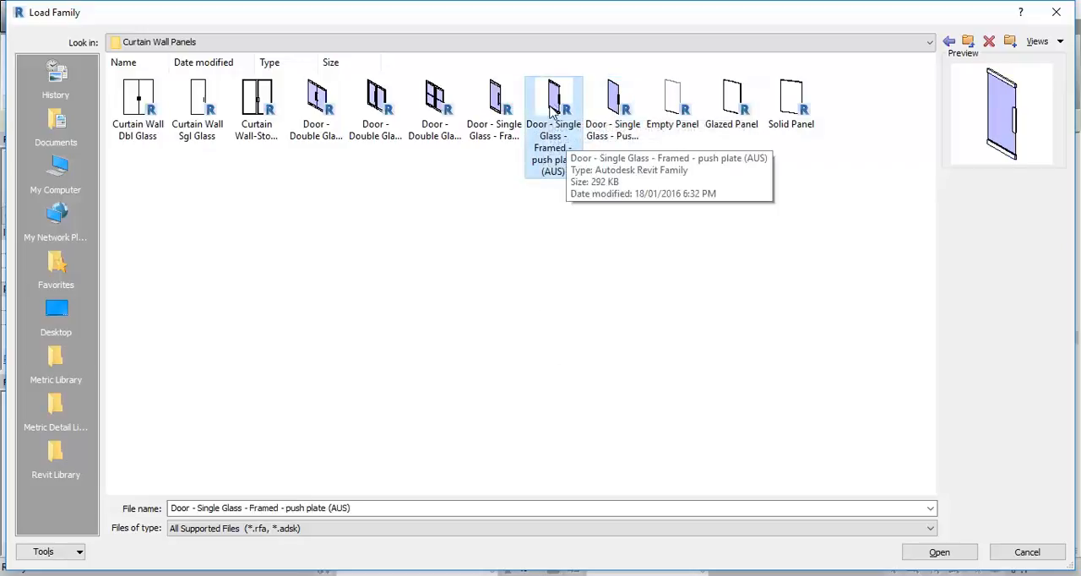
double_click(553, 101)
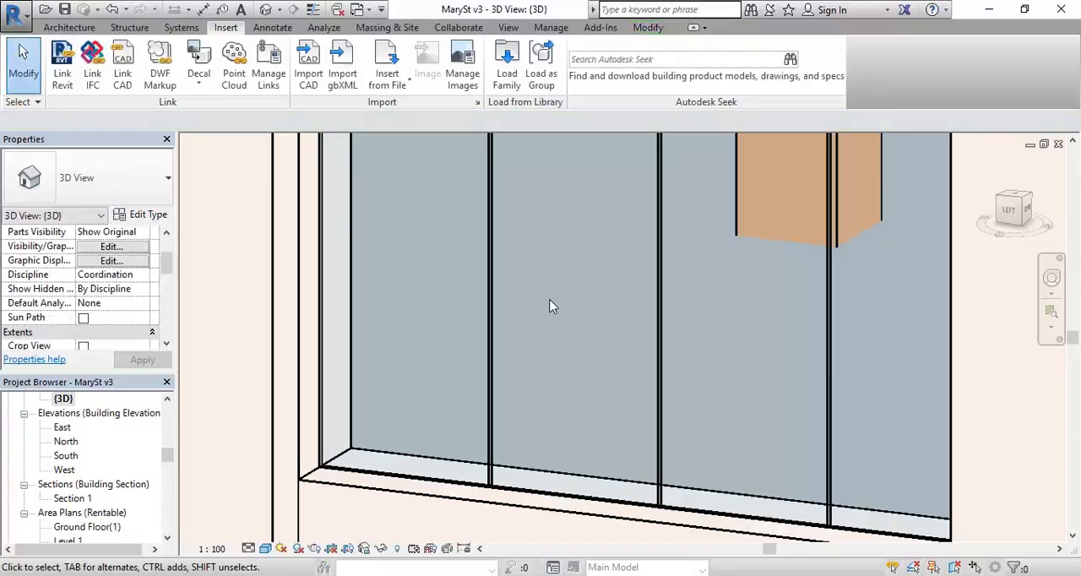
Step: Reselect the leftmost glazed panel of the lower curtain wall and open its type properties
scroll(540, 237, "down", 4)
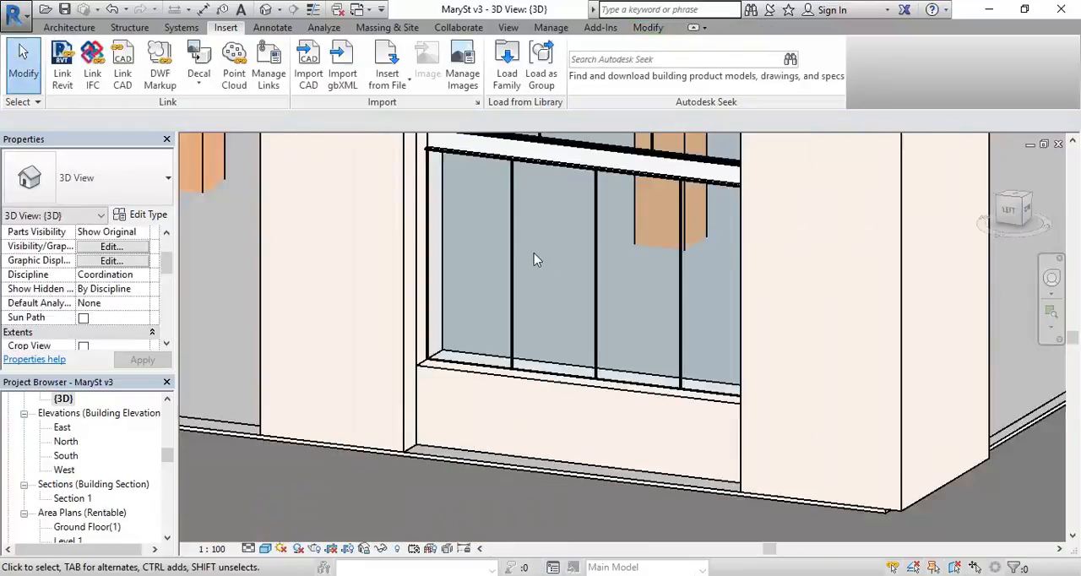
scroll(411, 389, "up", 3)
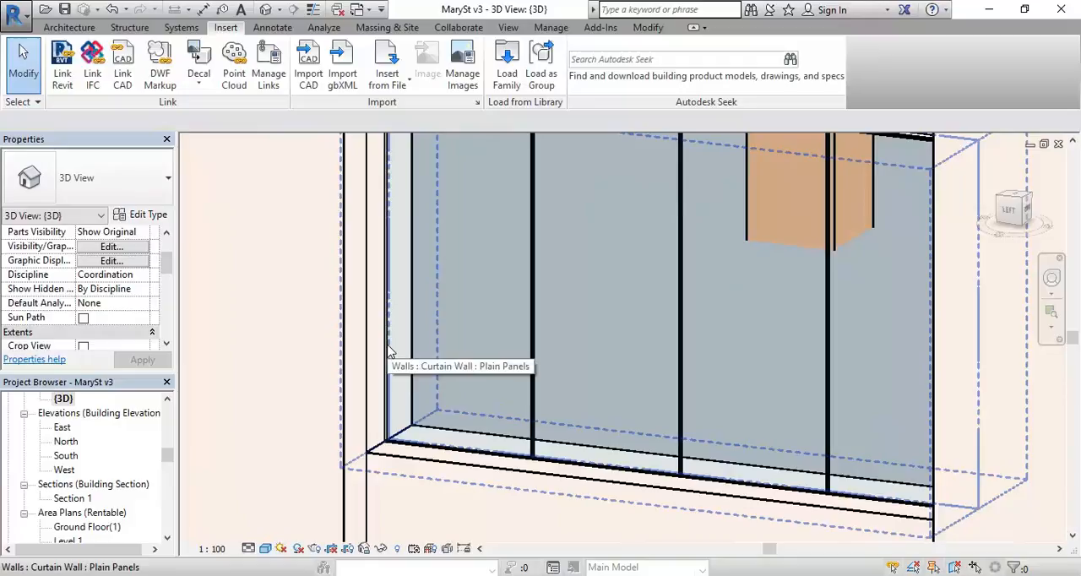
key("Tab")
key("Tab")
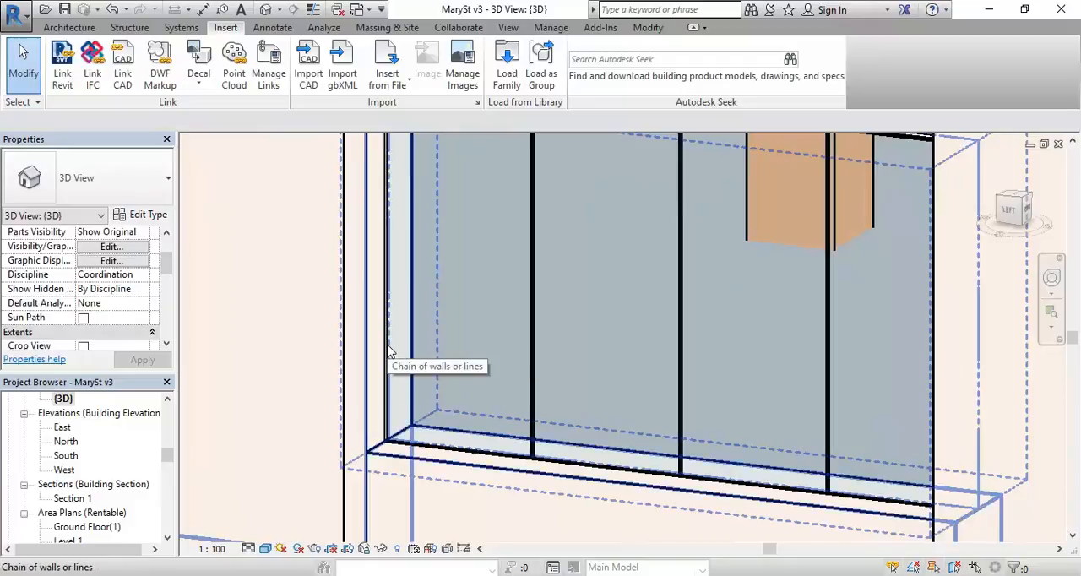
left_click(388, 352)
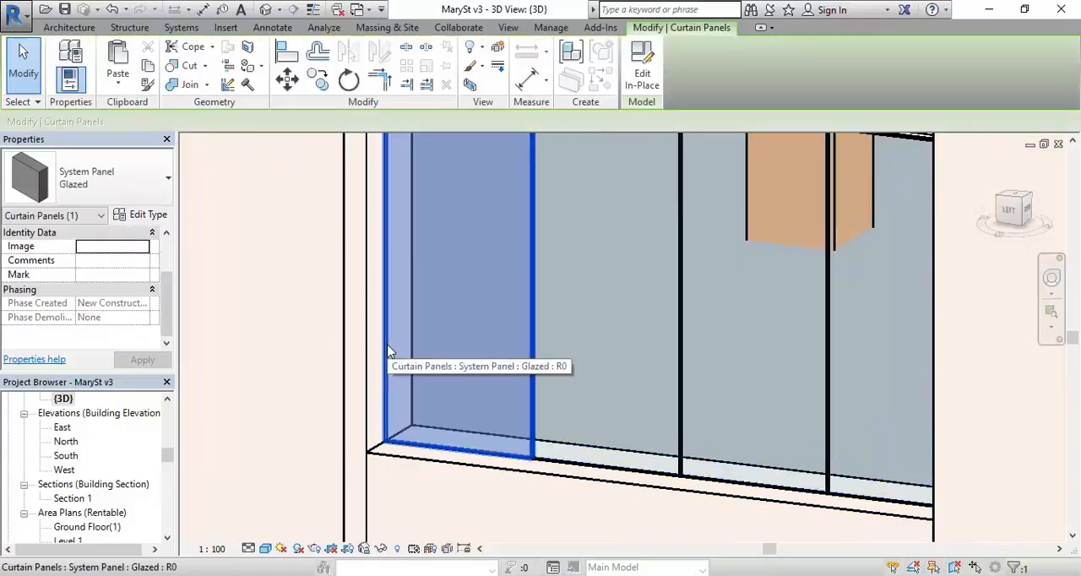
left_click(149, 215)
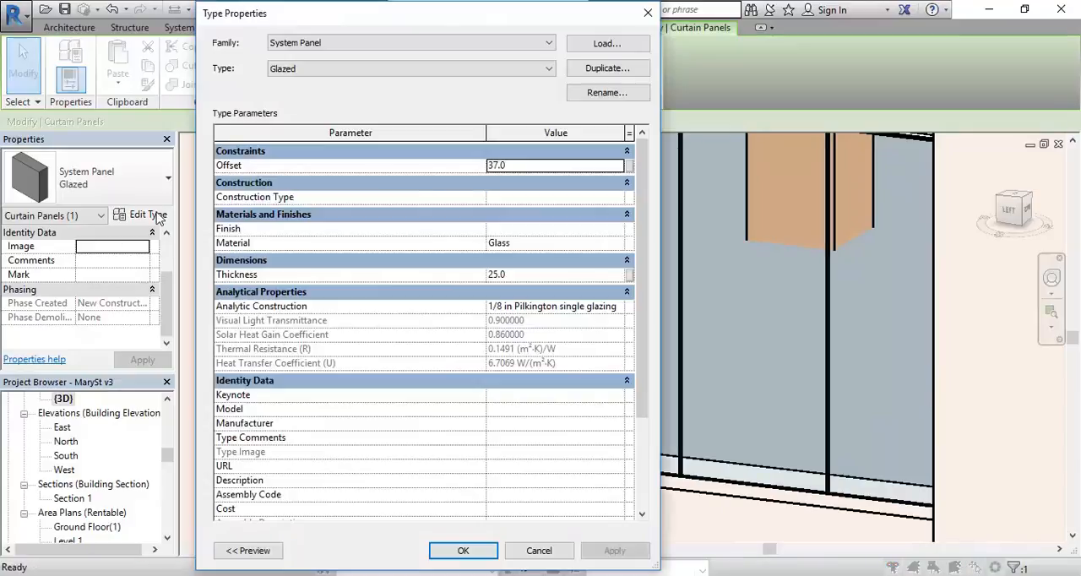
Step: Start loading a replacement panel family and choose Curtain Wall Window from the Revit Library's Curtain Wall Panels folder
left_click(596, 51)
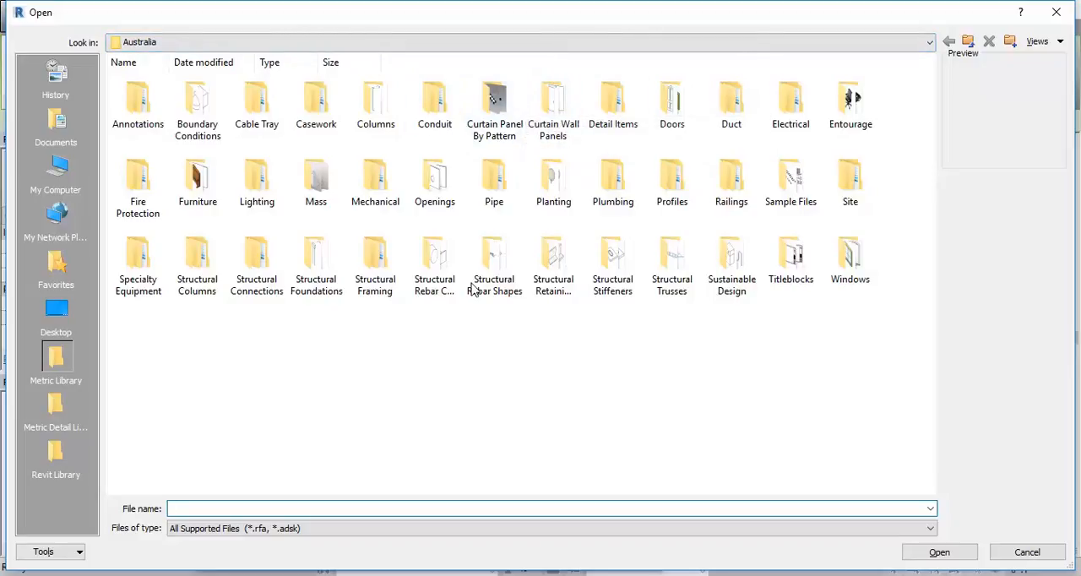
left_click(60, 460)
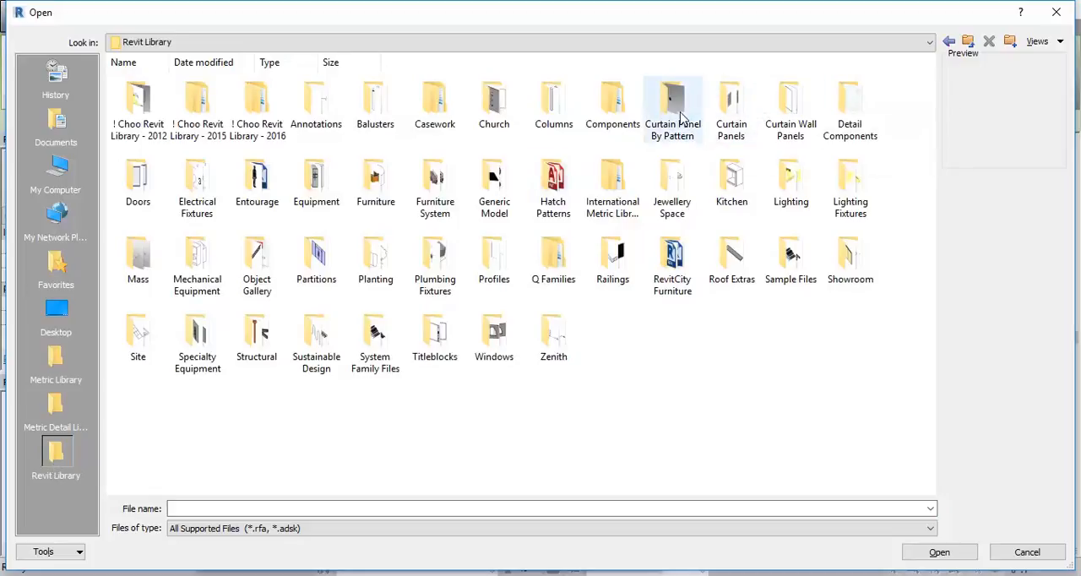
double_click(733, 110)
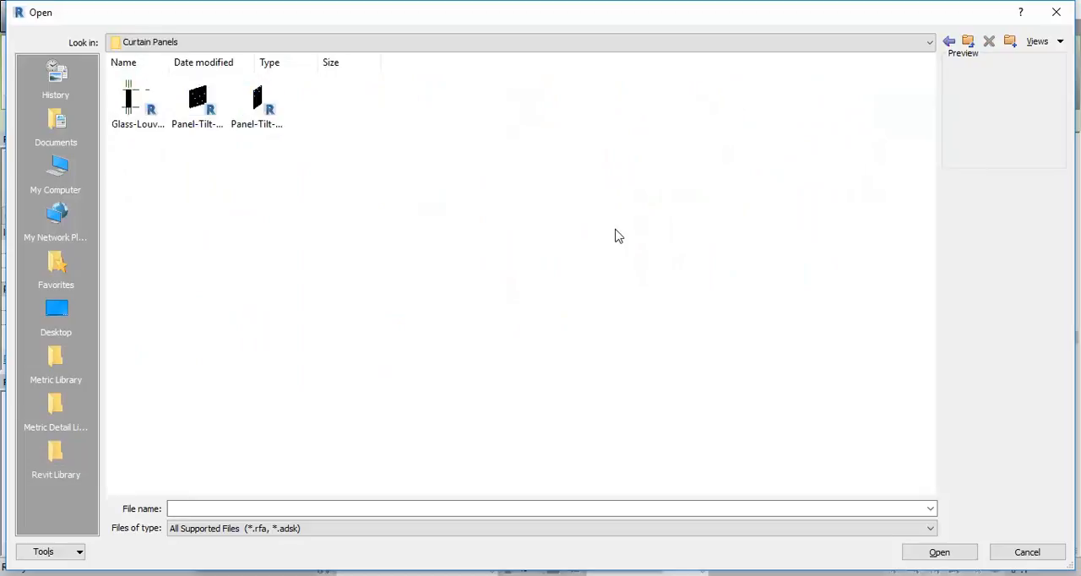
left_click(967, 42)
left_click(801, 111)
double_click(800, 111)
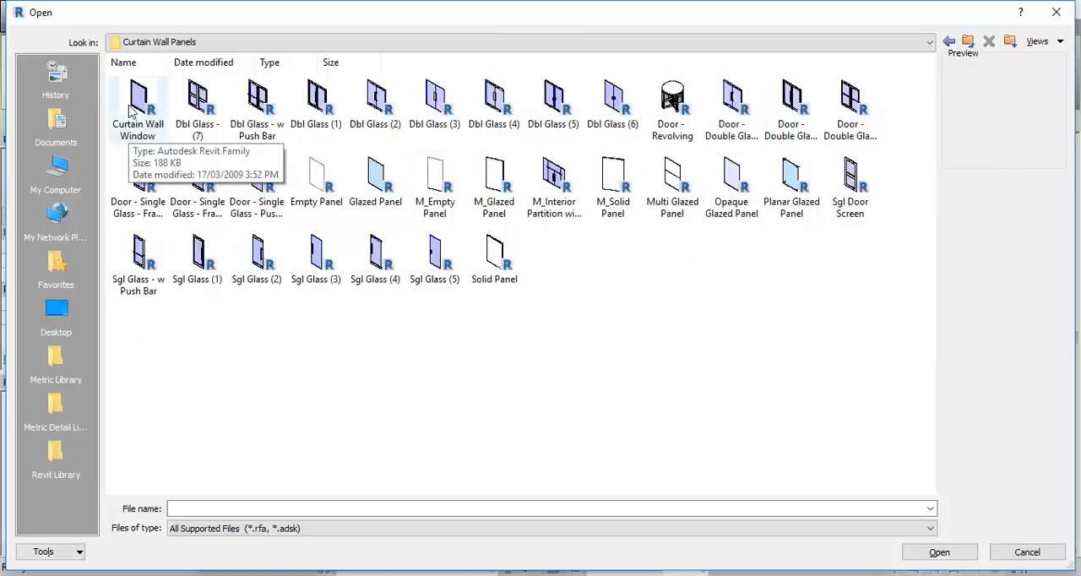
left_click(135, 135)
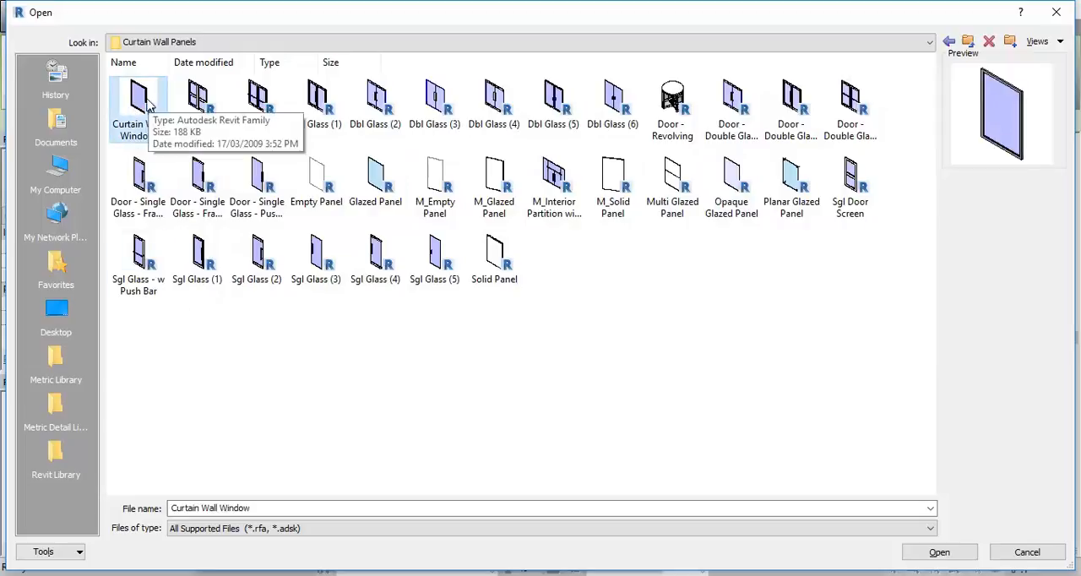
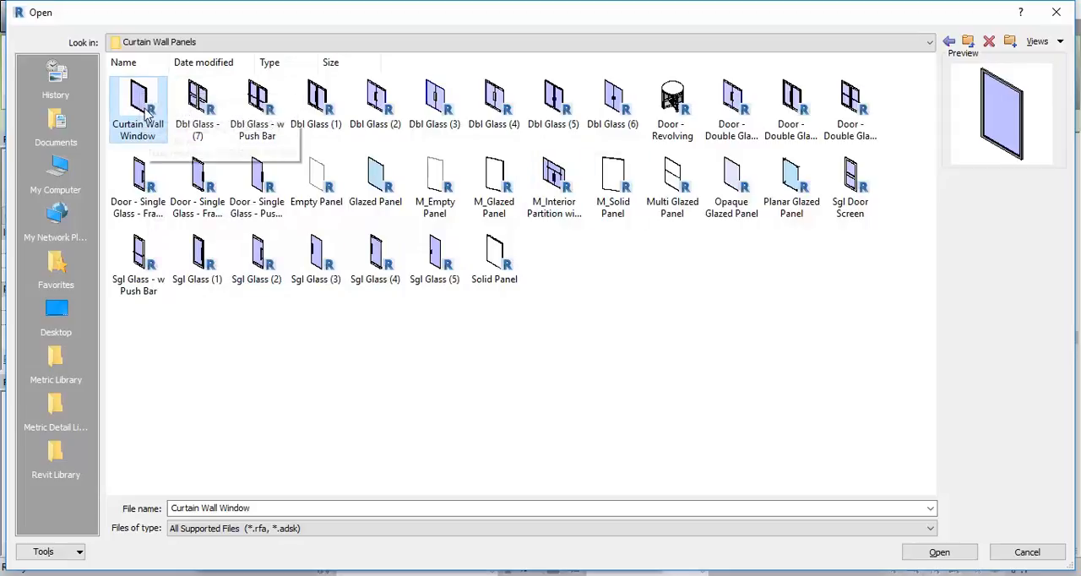
Step: Load the Curtain Wall Window family and apply it to the selected leftmost panel of the lower curtain wall
left_click(500, 105)
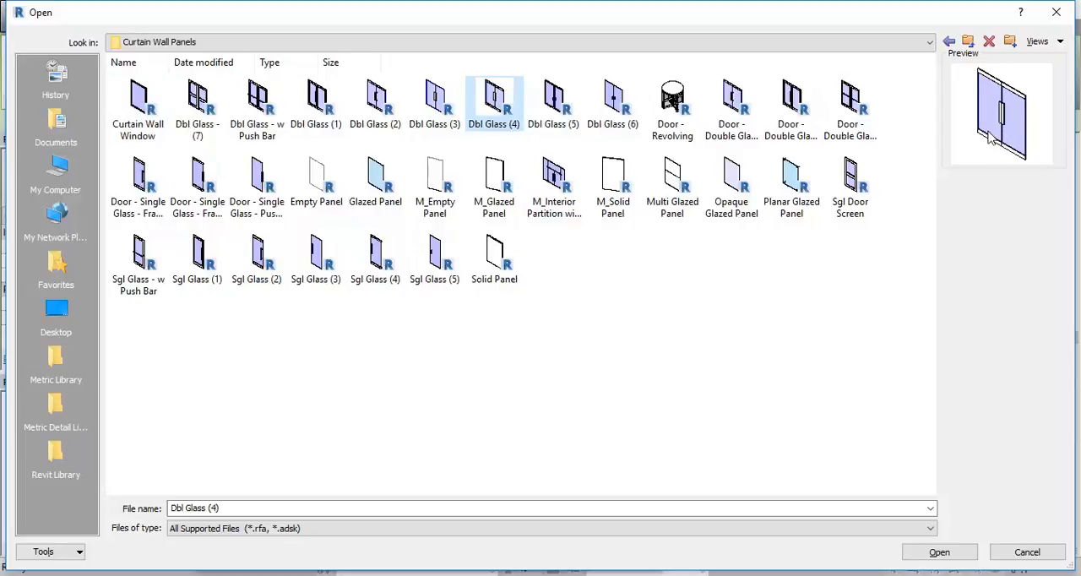
left_click(135, 103)
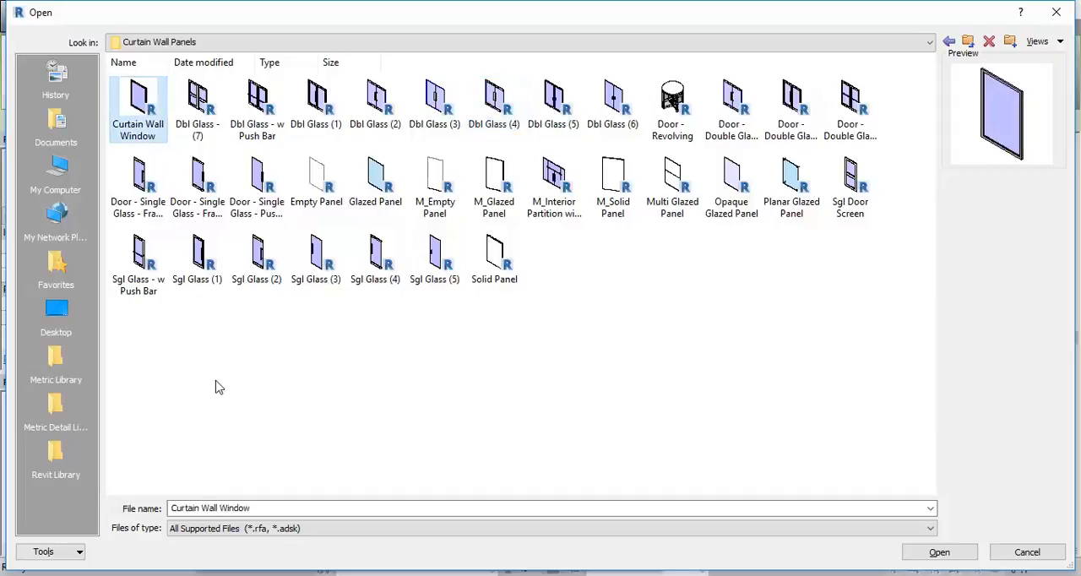
double_click(138, 103)
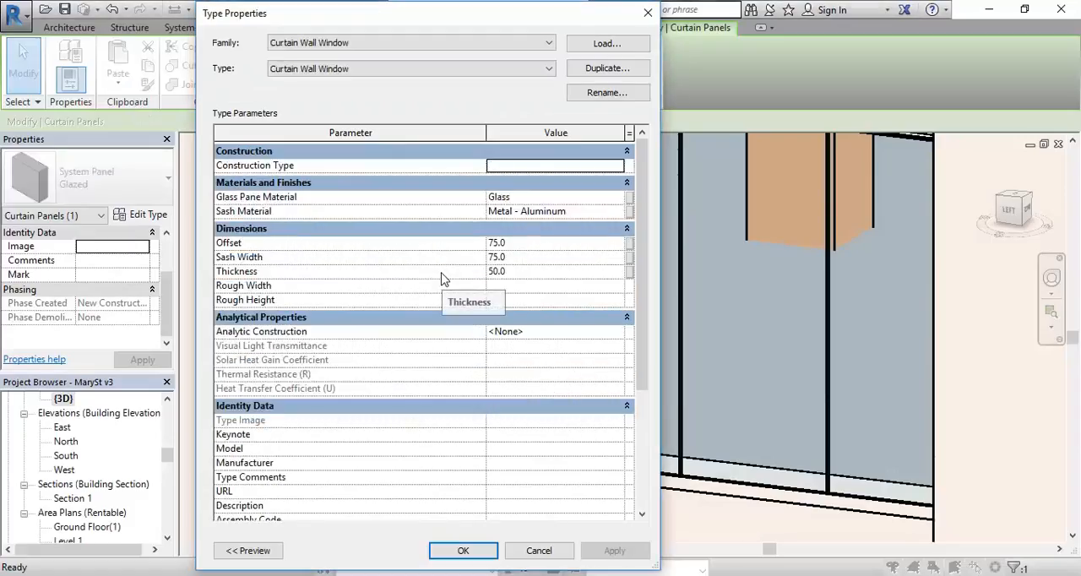
left_click(471, 557)
scroll(412, 309, "down", 5)
middle_click_drag(417, 314, 405, 368)
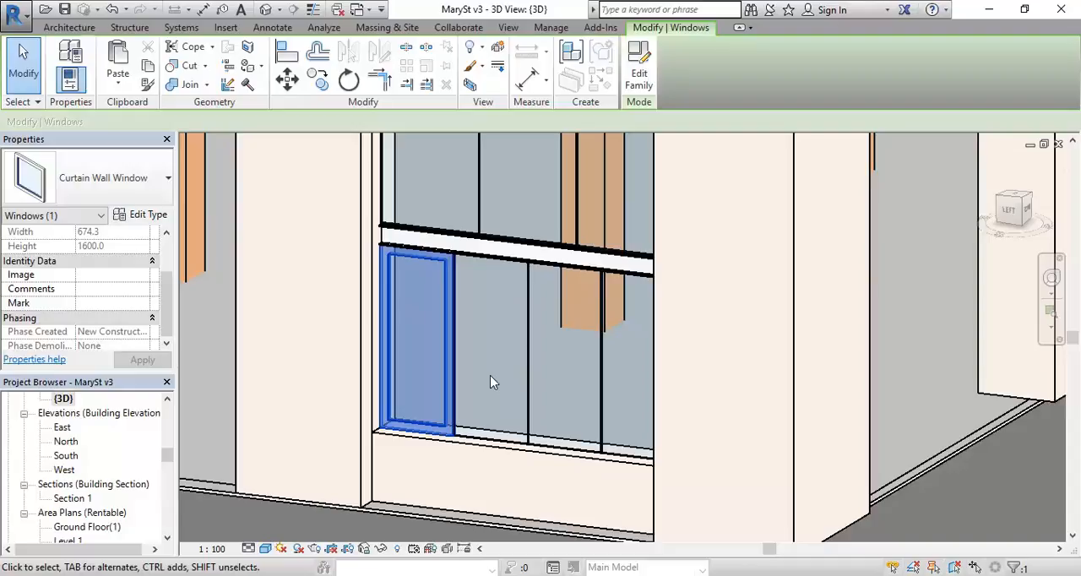
key("Escape")
scroll(471, 367, "up", 1)
middle_click_drag(473, 369, 453, 387)
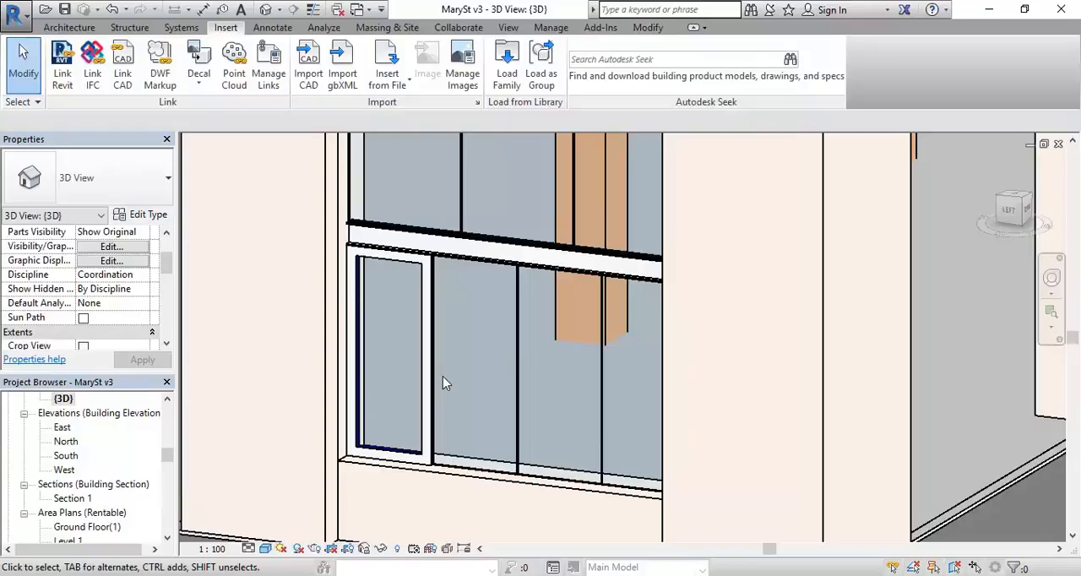
middle_click_drag(442, 376, 432, 382)
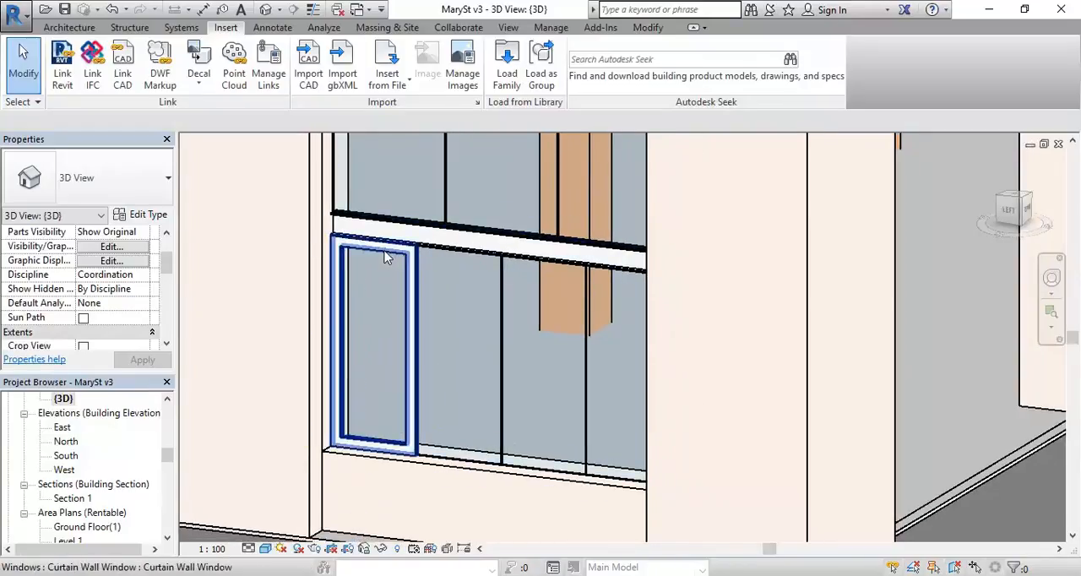
left_click(461, 464)
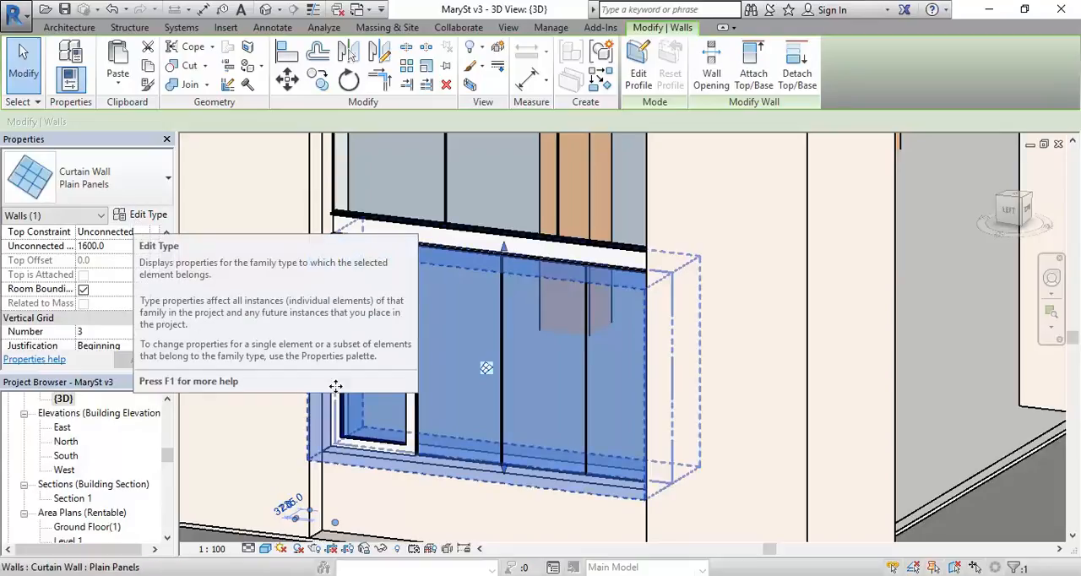
key("Escape")
Step: Select the framed window panel at the left end of the lower curtain wall and open its family for editing
scroll(449, 400, "up", 3)
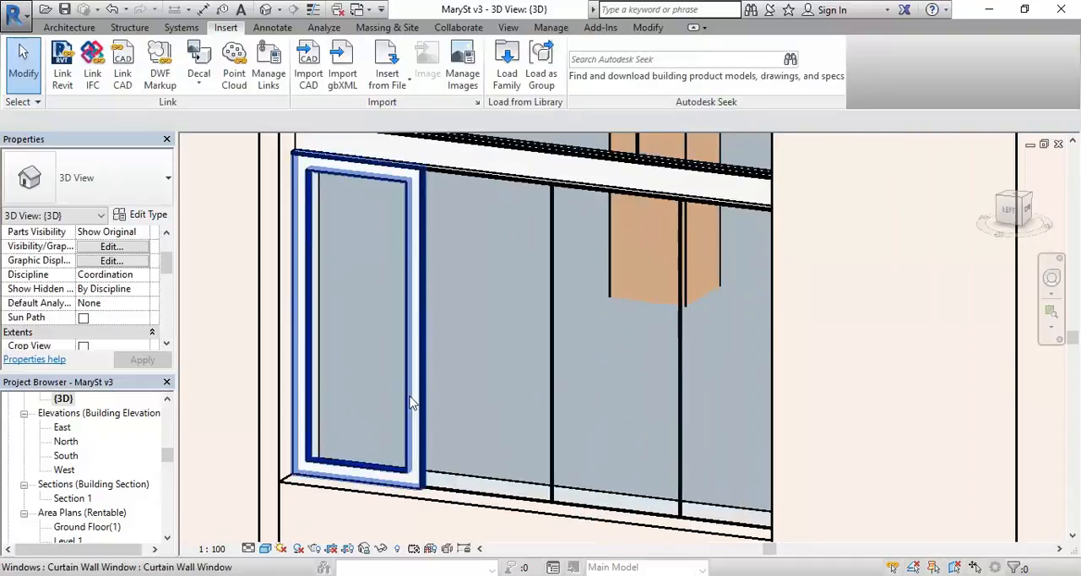
left_click(411, 402)
scroll(494, 365, "down", 3)
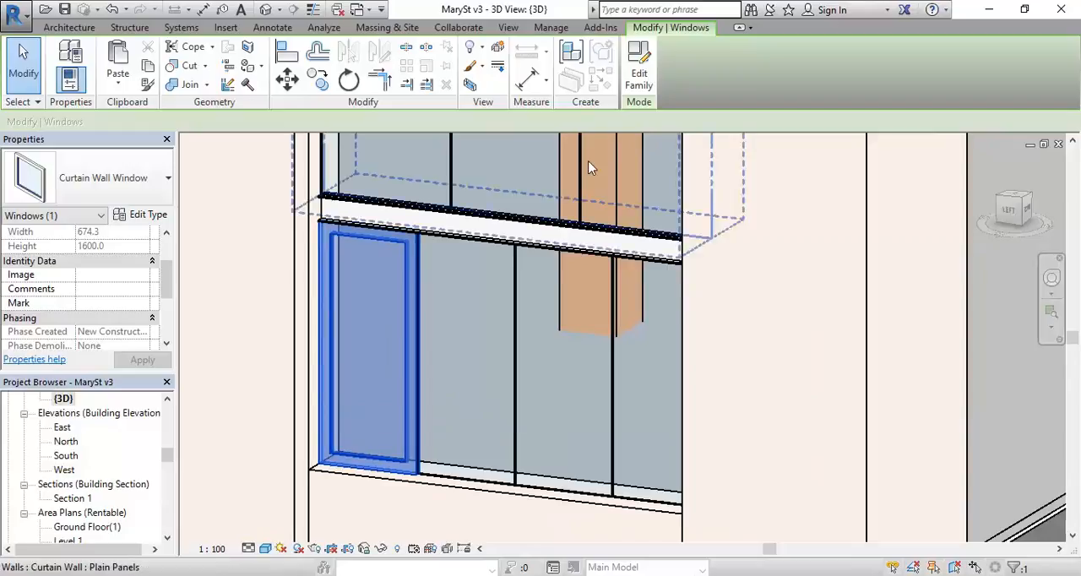
left_click(641, 66)
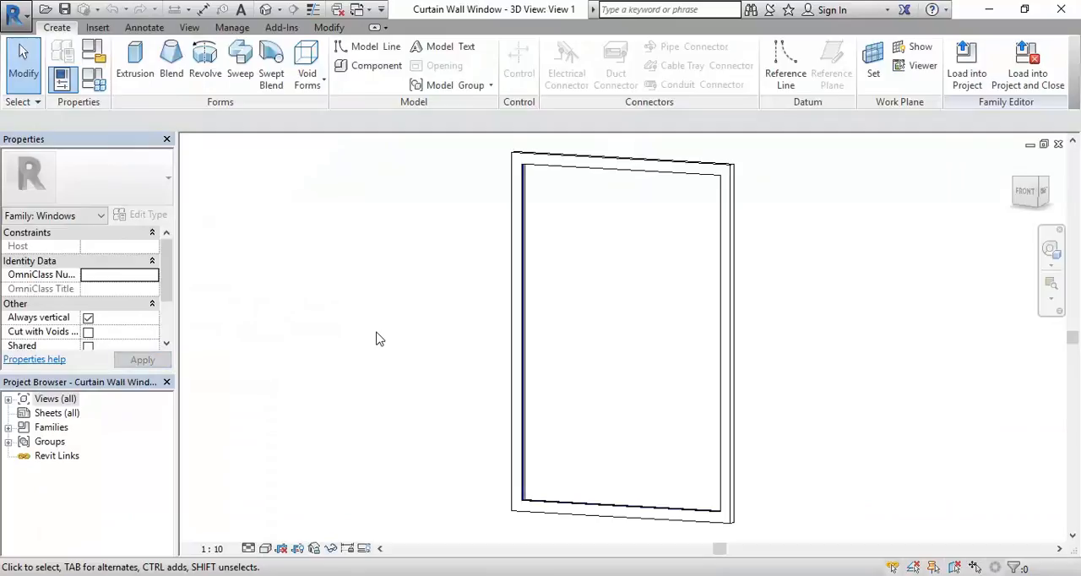
Step: Select the window's frame extrusion and open the family's Exterior elevation view
left_click(512, 329)
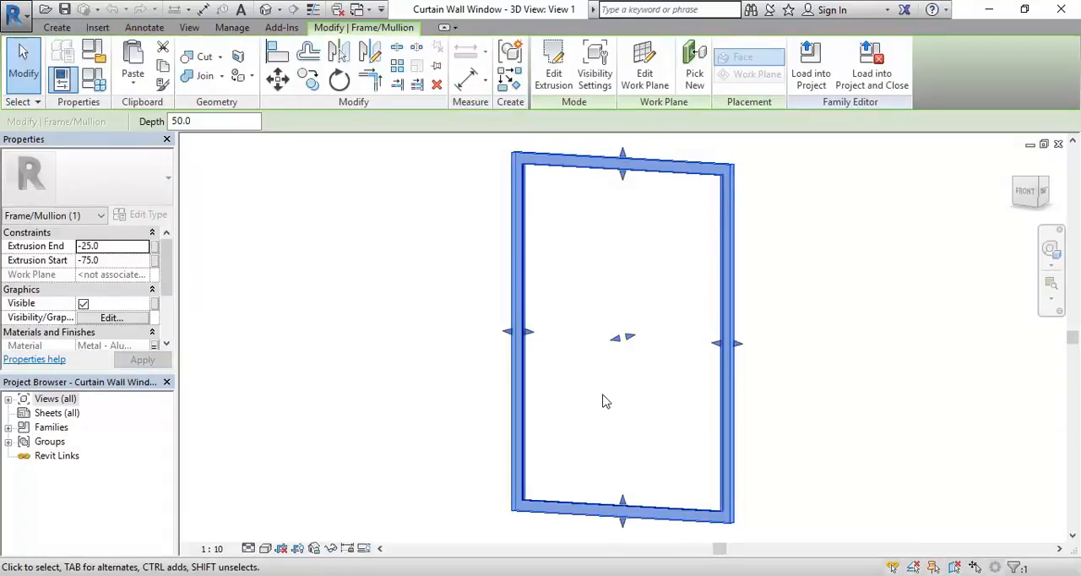
double_click(54, 400)
double_click(62, 457)
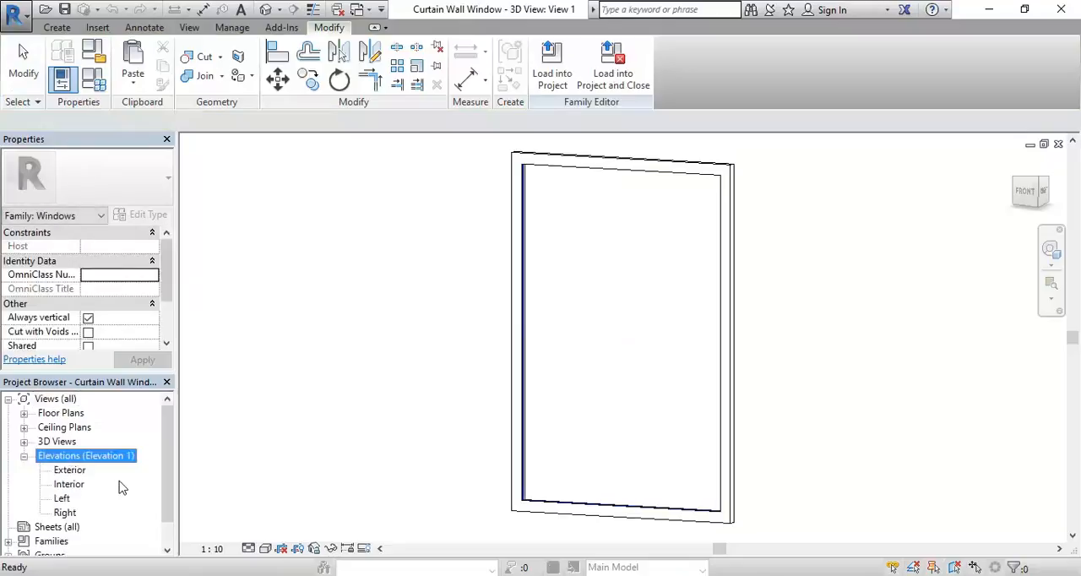
double_click(70, 470)
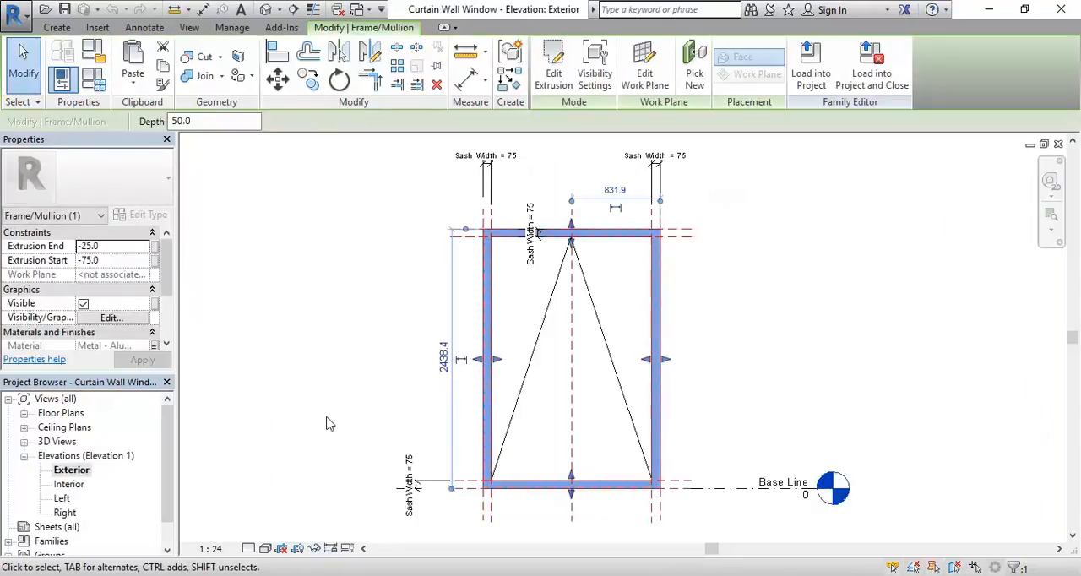
middle_click_drag(632, 431, 560, 441)
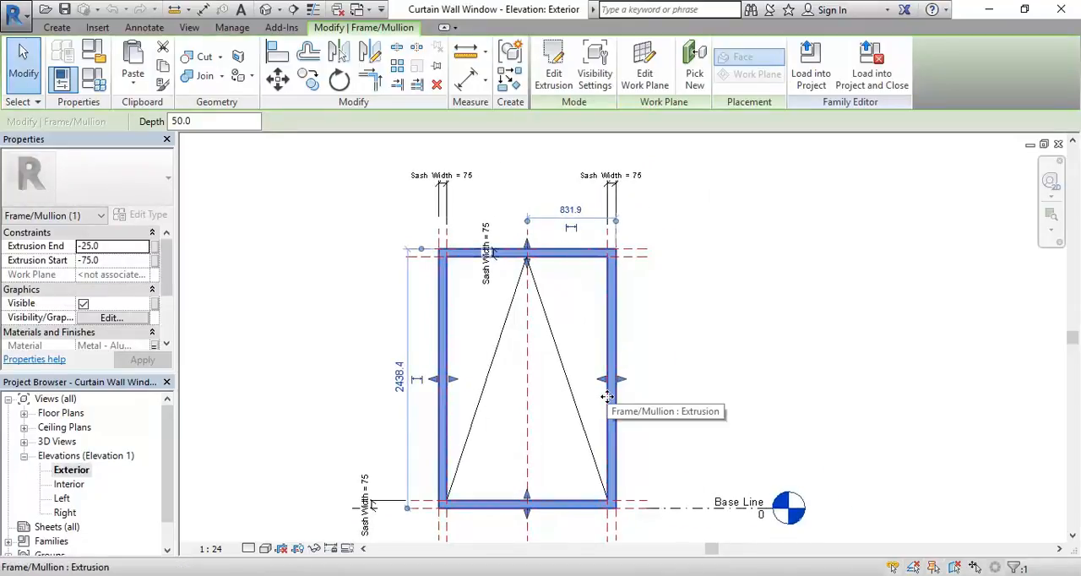
Step: Edit the frame extrusion's sketch and split its outer left and right lines near mid-height
left_click(553, 67)
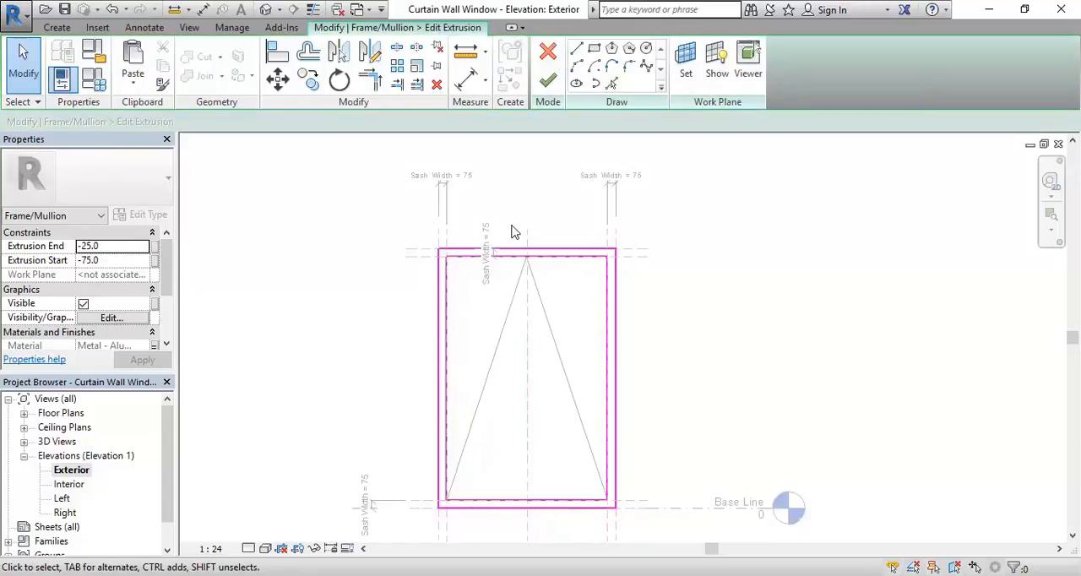
scroll(515, 232, "up", 3)
scroll(506, 219, "down", 3)
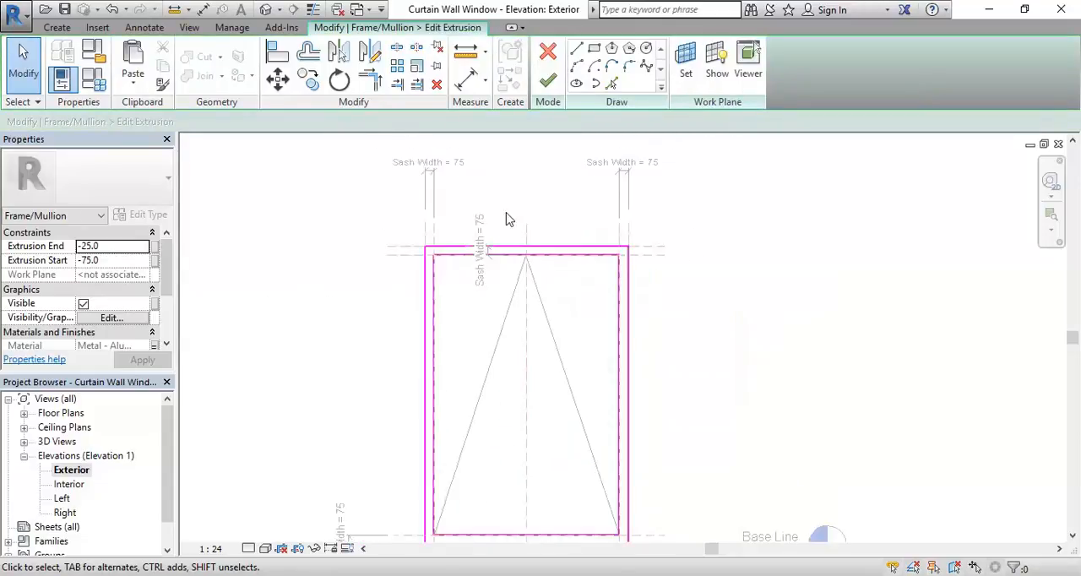
left_click(397, 86)
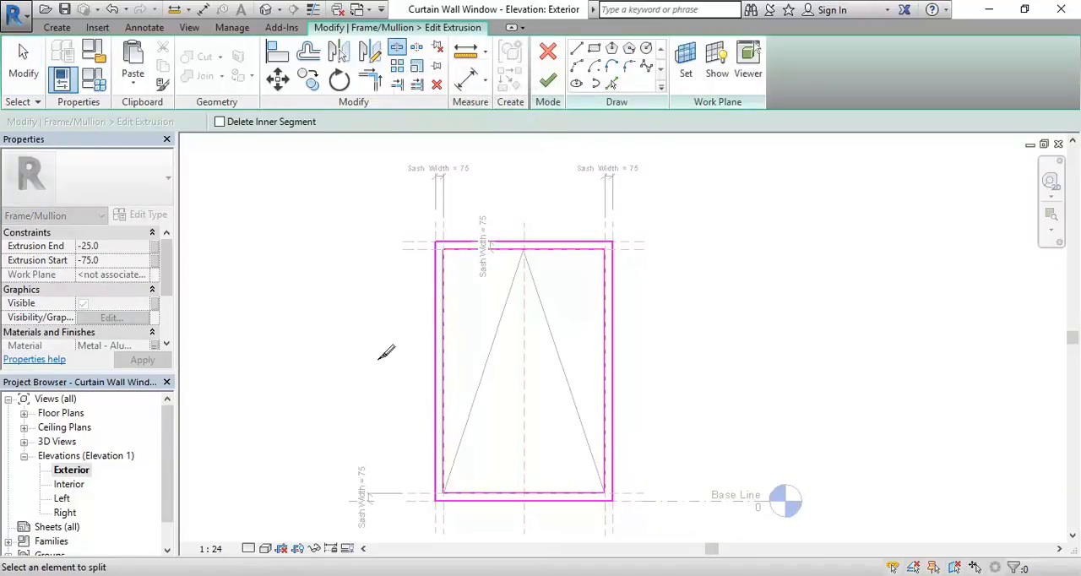
left_click(435, 373)
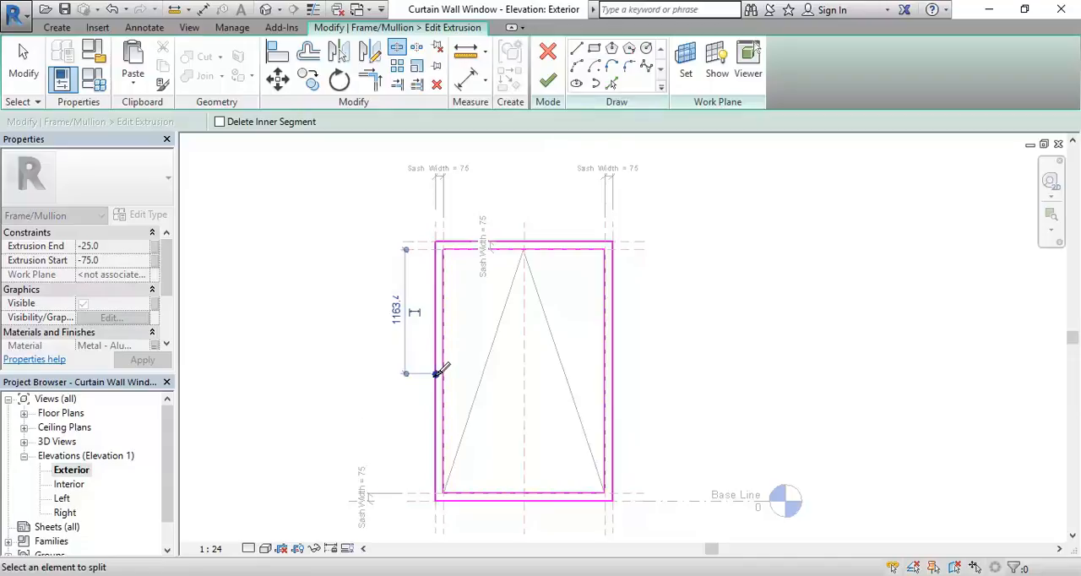
left_click(613, 358)
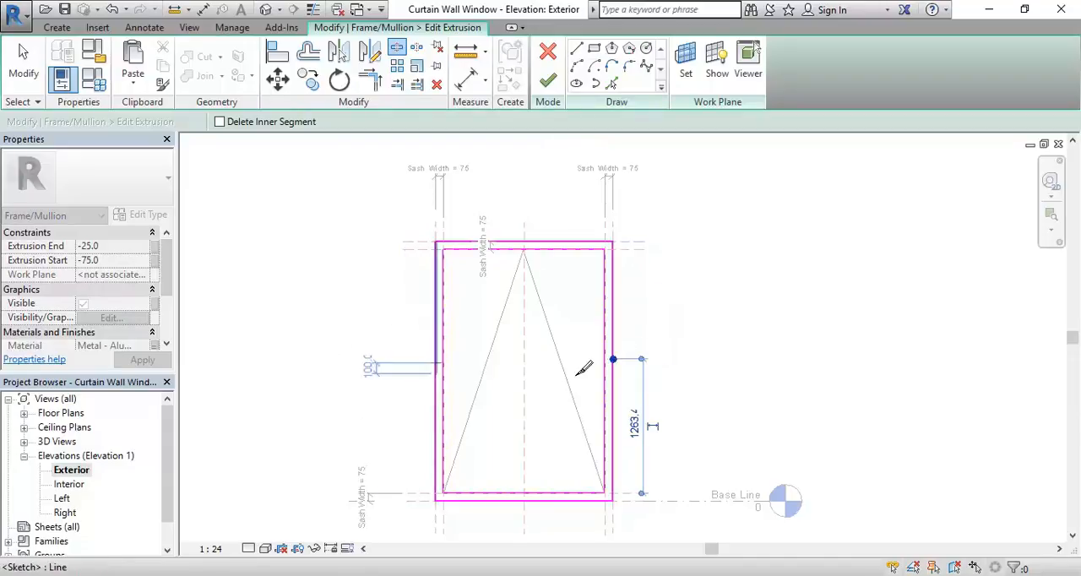
Step: Trim the outer side lines to the inner horizontal lines at all four corners, forming separate closed top and bottom rails
left_click(370, 80)
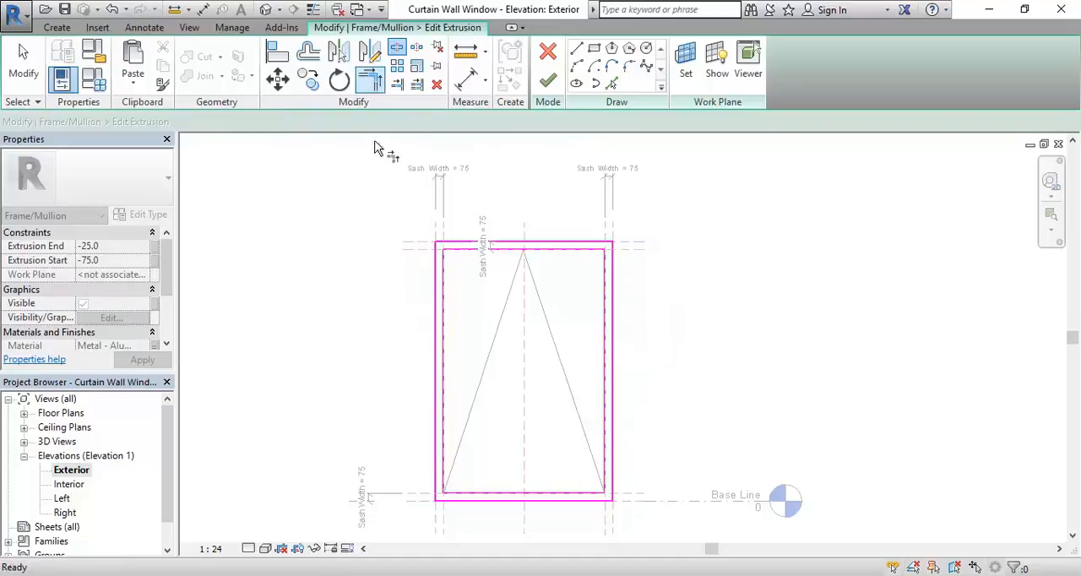
scroll(420, 219, "up", 5)
left_click(477, 300)
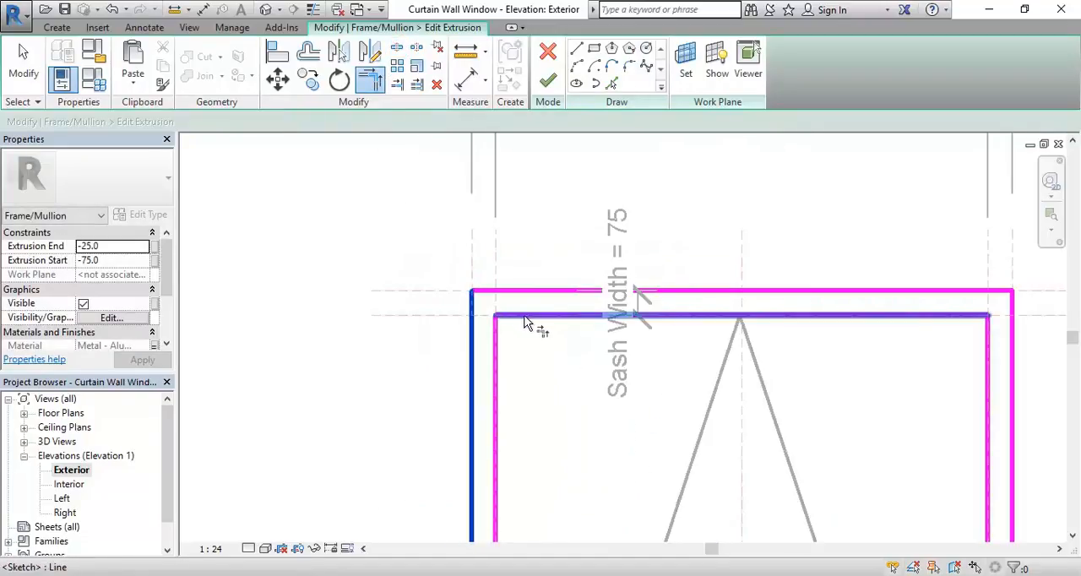
left_click(525, 316)
scroll(558, 378, "up", 1)
middle_click_drag(820, 345, 574, 194)
left_click(743, 339)
left_click(809, 329)
scroll(702, 394, "down", 6)
middle_click_drag(543, 396, 569, 235)
scroll(516, 340, "up", 3)
left_click(488, 339)
left_click(517, 334)
middle_click_drag(848, 308, 646, 344)
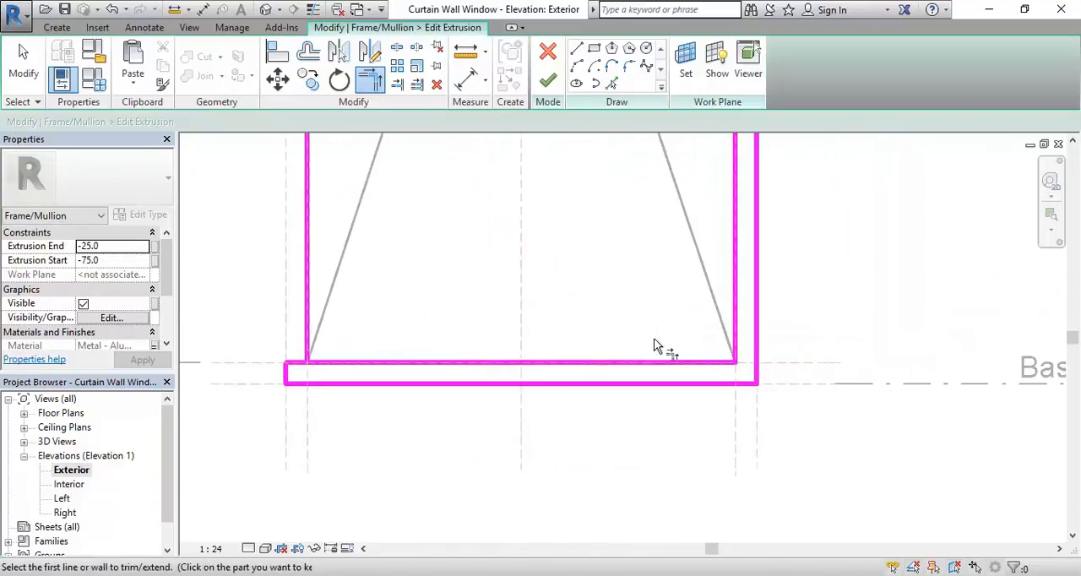
left_click(705, 364)
left_click(758, 376)
scroll(571, 289, "down", 5)
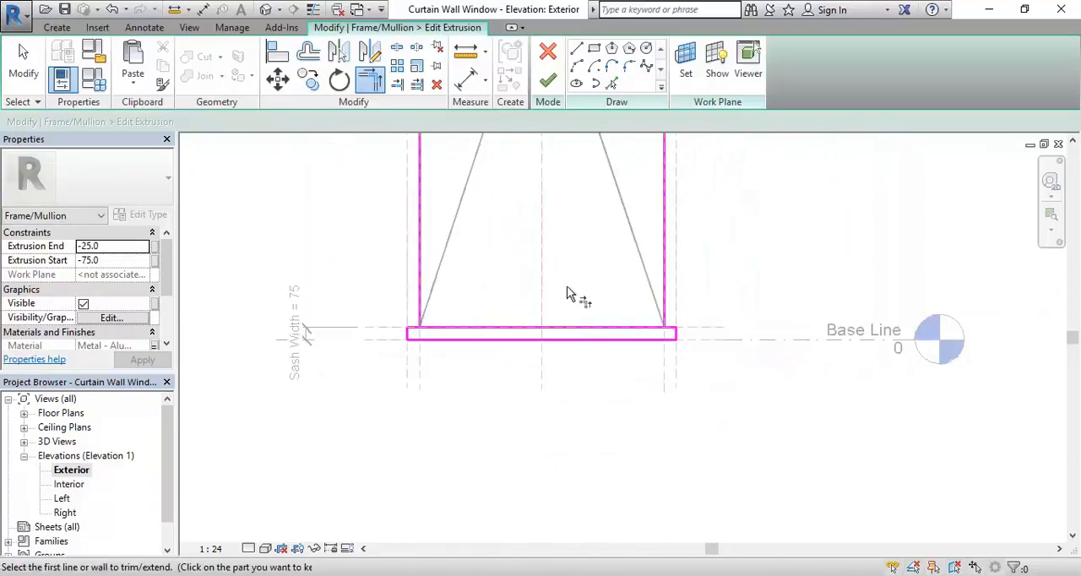
right_click(385, 322)
left_click(404, 335)
right_click(406, 336)
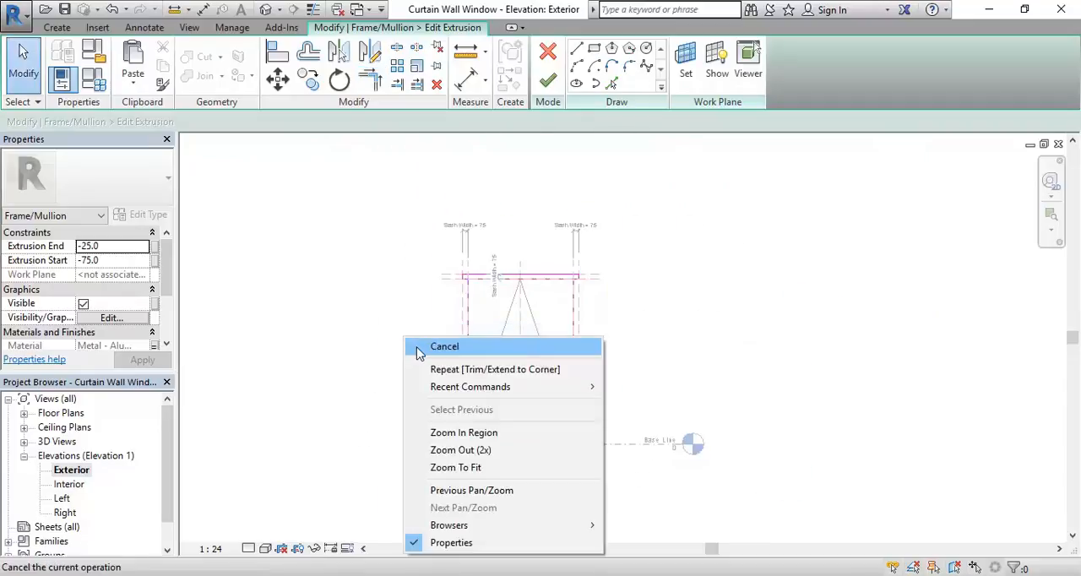
left_click(412, 347)
Step: Delete the two leftover inner vertical sketch lines and finish the frame extrusion with only top and bottom rails
left_click_drag(640, 356, 417, 394)
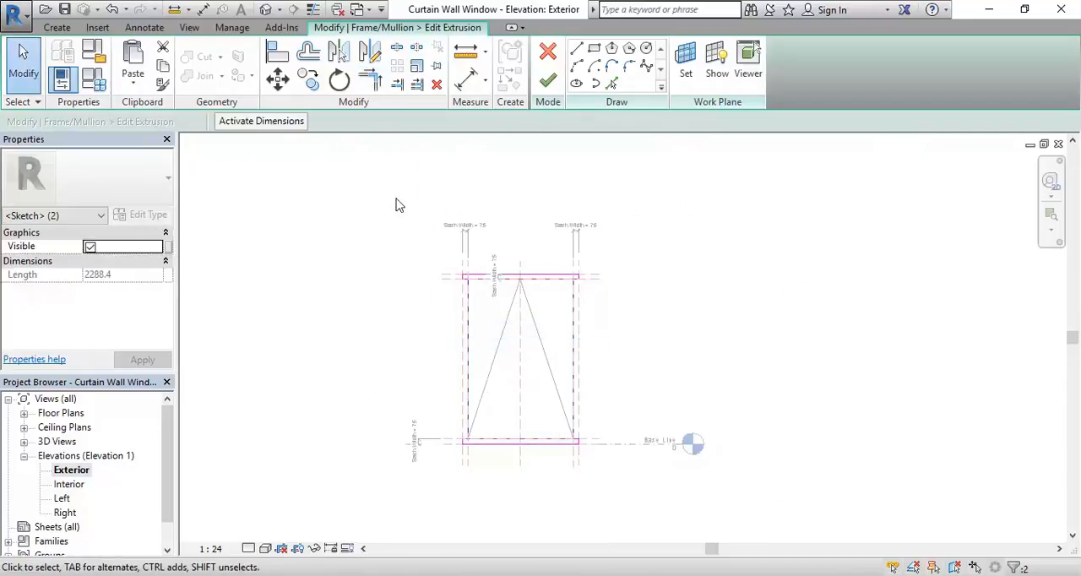
left_click(437, 85)
scroll(526, 384, "up", 2)
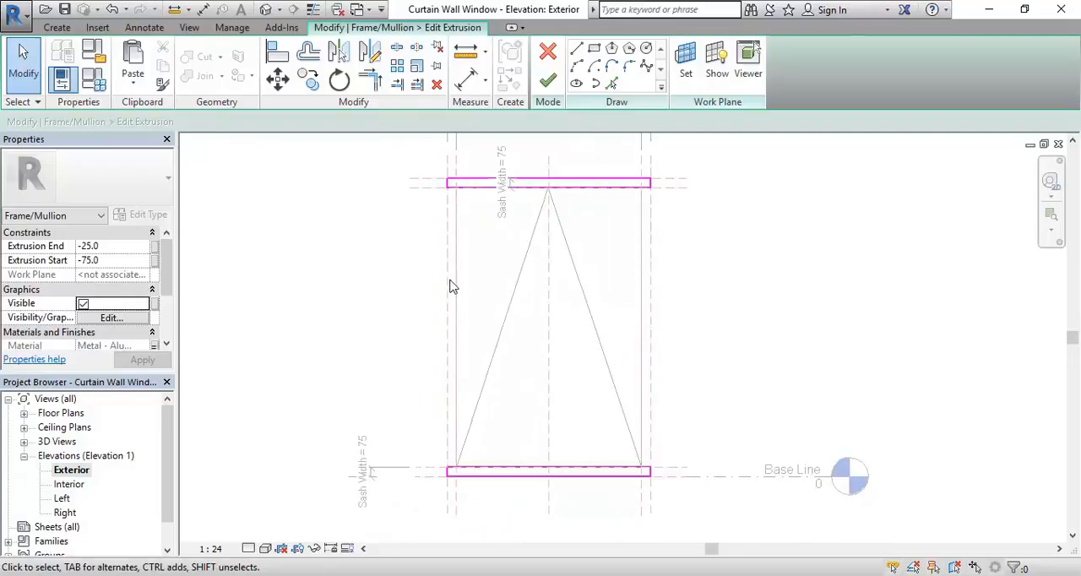
left_click(547, 79)
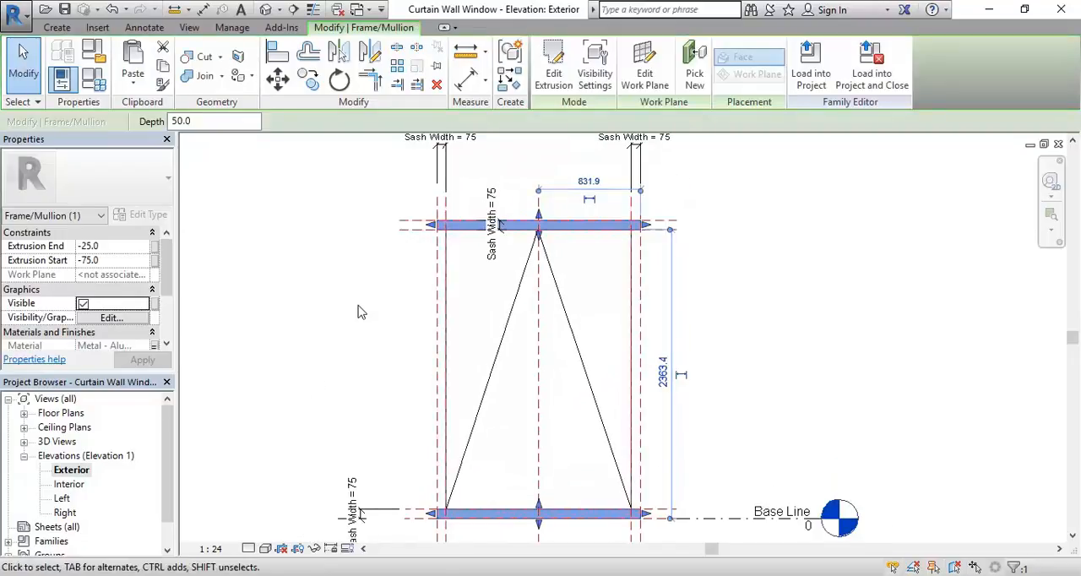
middle_click_drag(358, 312, 384, 303)
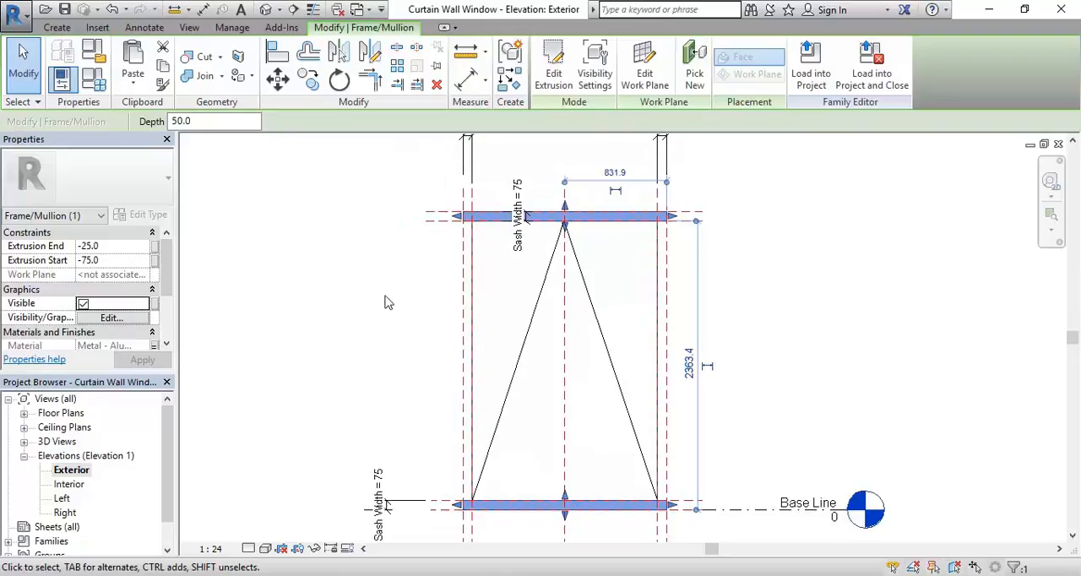
left_click(385, 302)
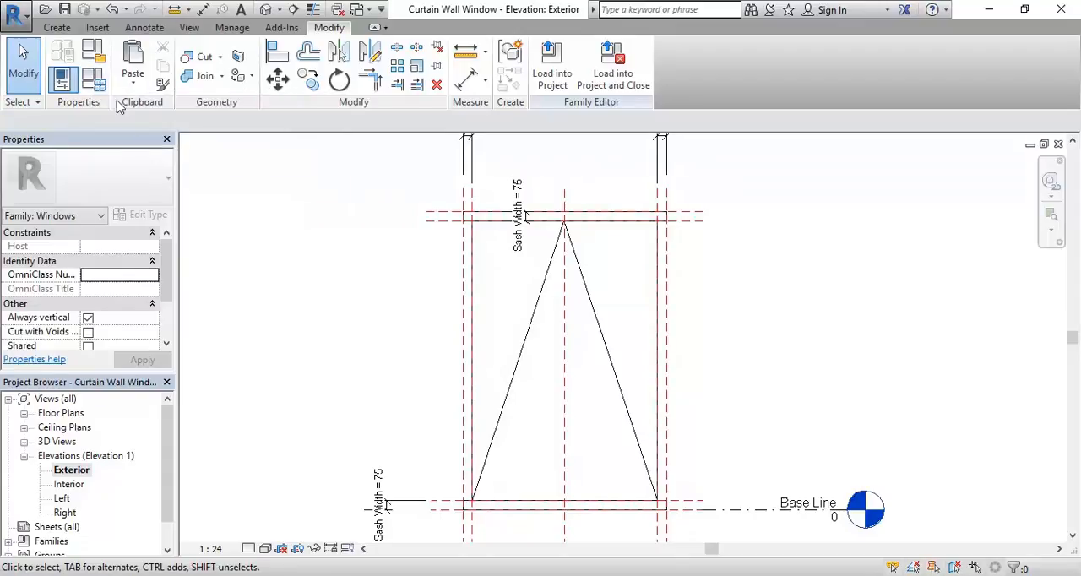
Step: Set the family's Sash Width parameter to 100
left_click(94, 80)
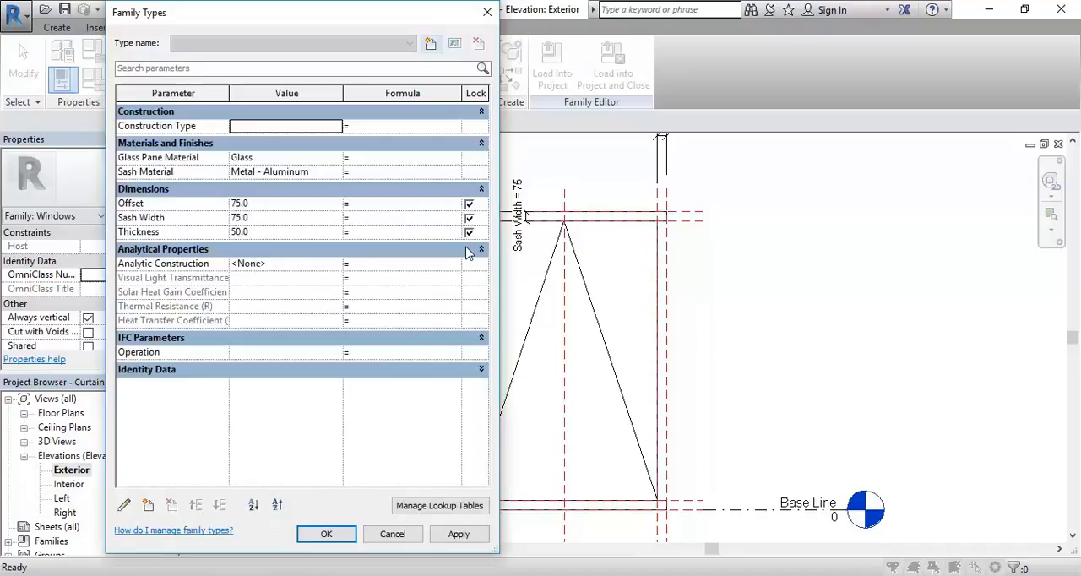
left_click(269, 217)
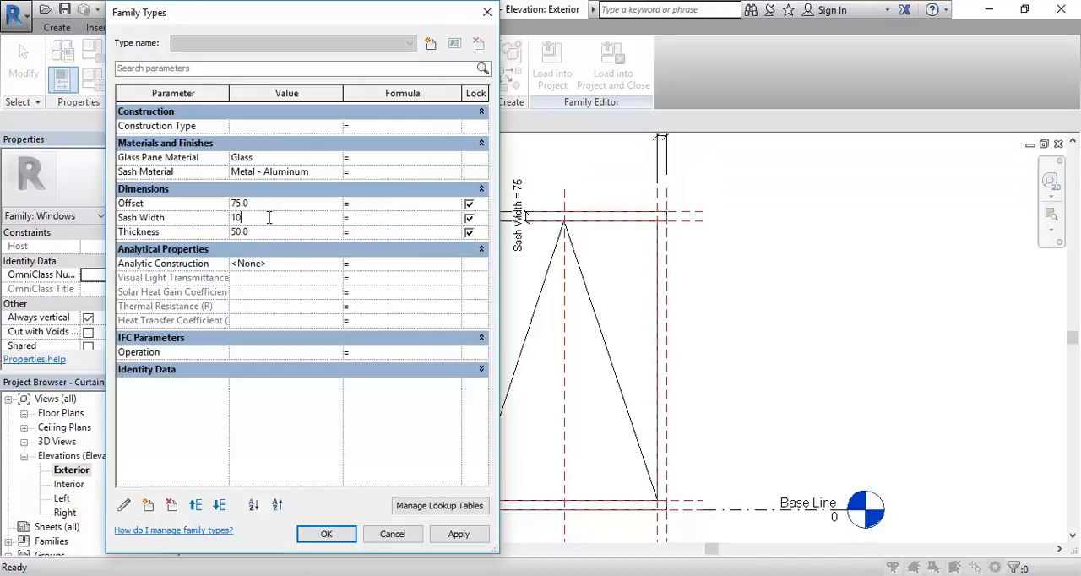
left_click(321, 534)
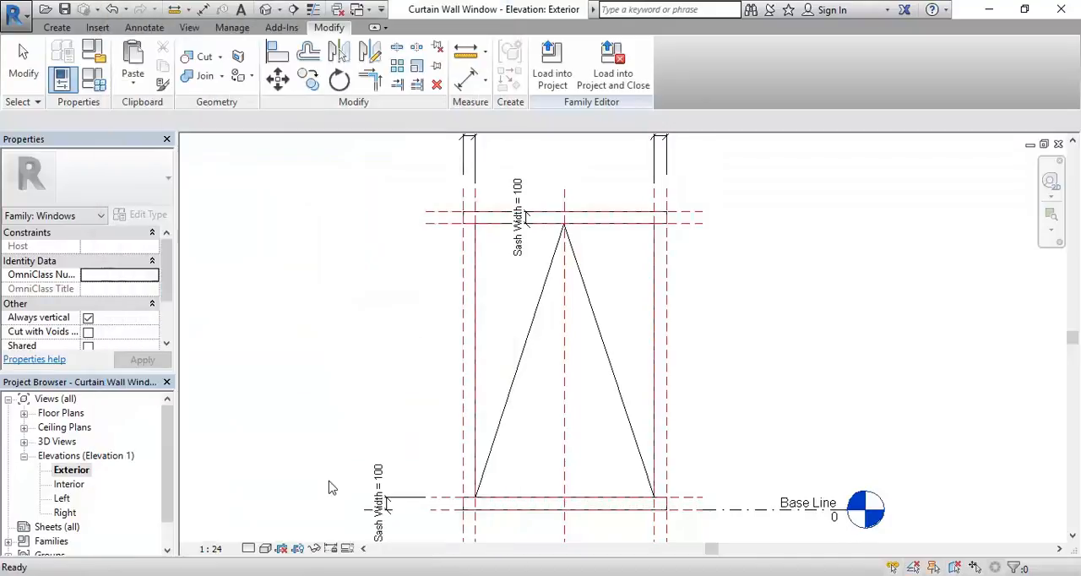
Step: Stretch the glass extrusion's left edge to the outer left reference plane and lock it there
scroll(350, 349, "down", 3)
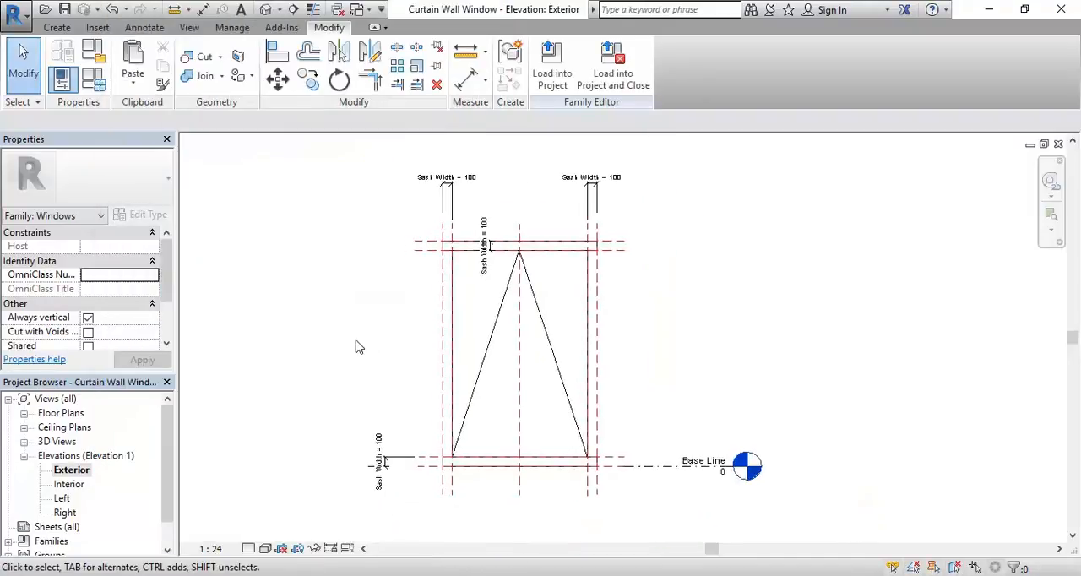
scroll(477, 296, "up", 5)
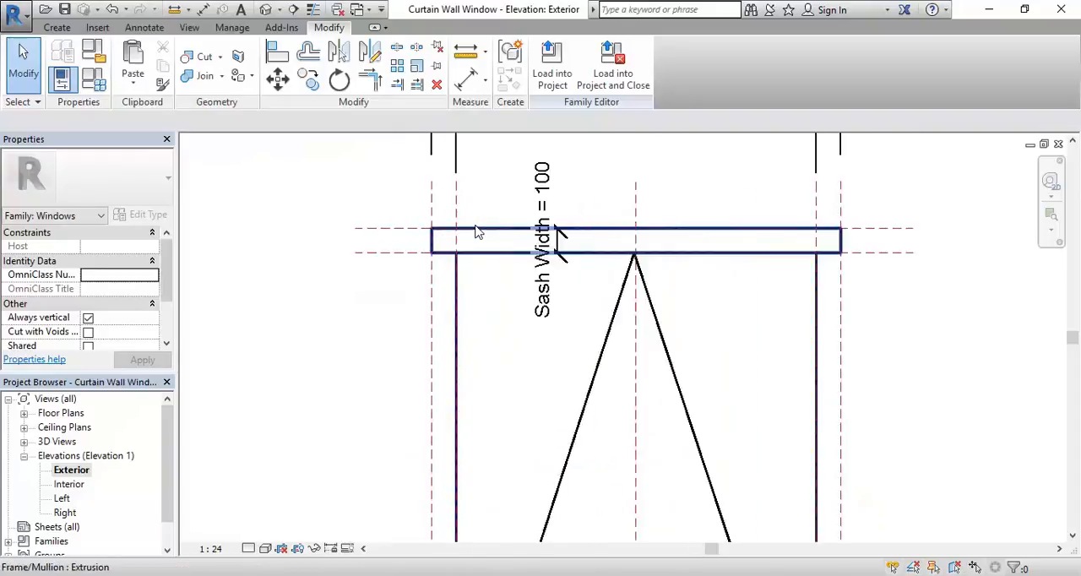
left_click(452, 376)
scroll(361, 301, "down", 5)
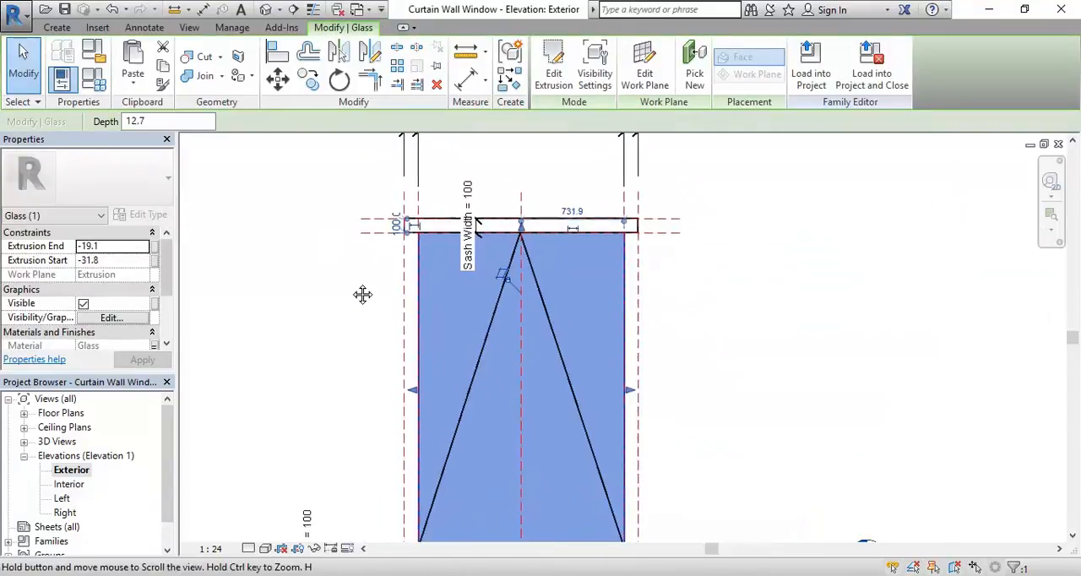
middle_click_drag(325, 327, 315, 332)
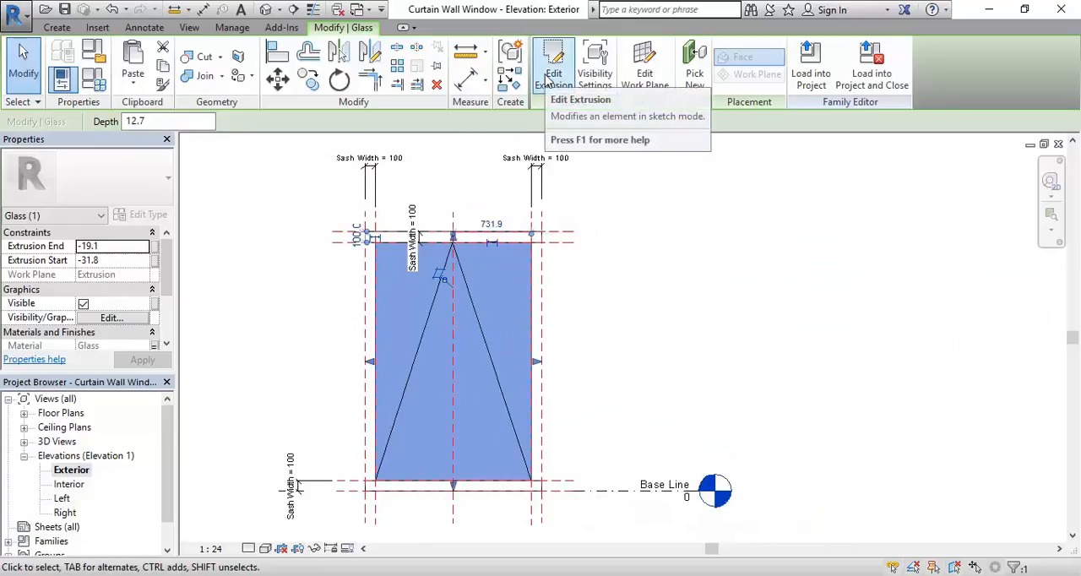
scroll(370, 325, "up", 2)
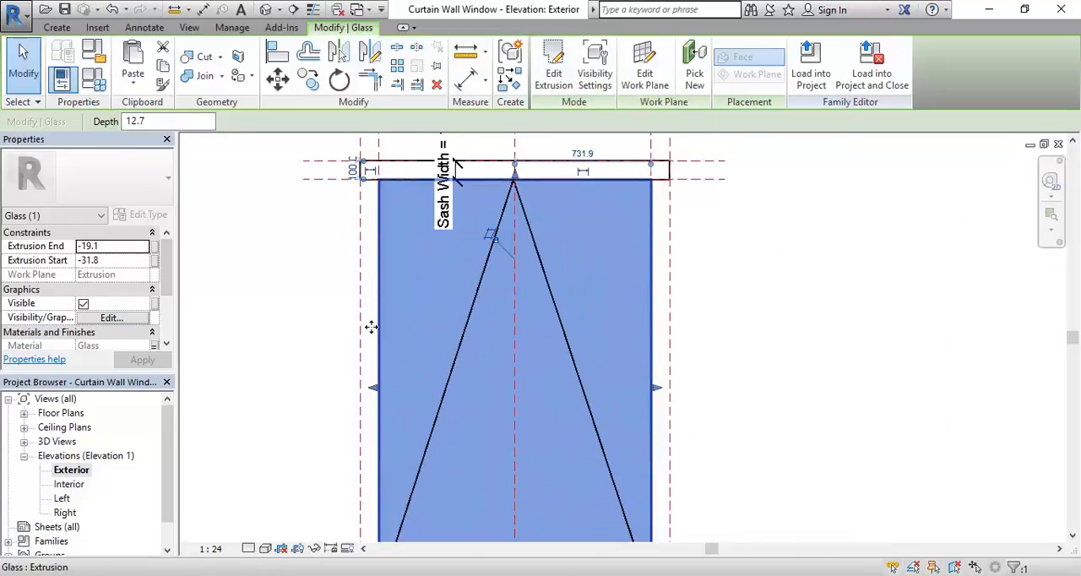
left_click(373, 385)
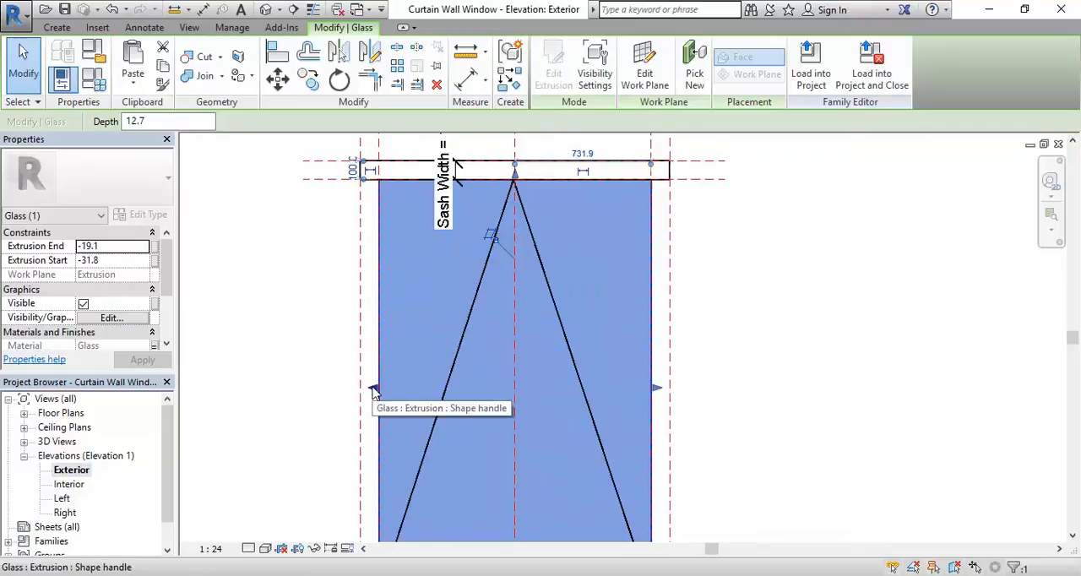
left_click_drag(374, 387, 360, 388)
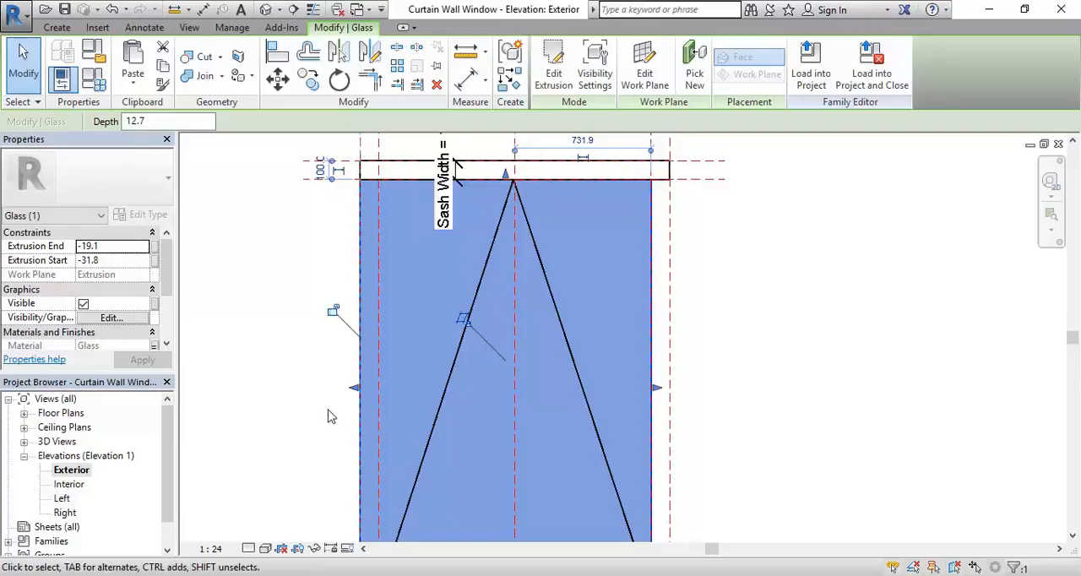
left_click(334, 309)
Step: Stretch the glass extrusion's right edge to the outer right reference plane and show the family in its {3D} view
middle_click_drag(571, 400, 403, 408)
scroll(431, 348, "up", 2)
left_click_drag(441, 403, 467, 402)
left_click(626, 379)
scroll(635, 358, "down", 3)
middle_click_drag(663, 366, 764, 370)
scroll(765, 368, "down", 1)
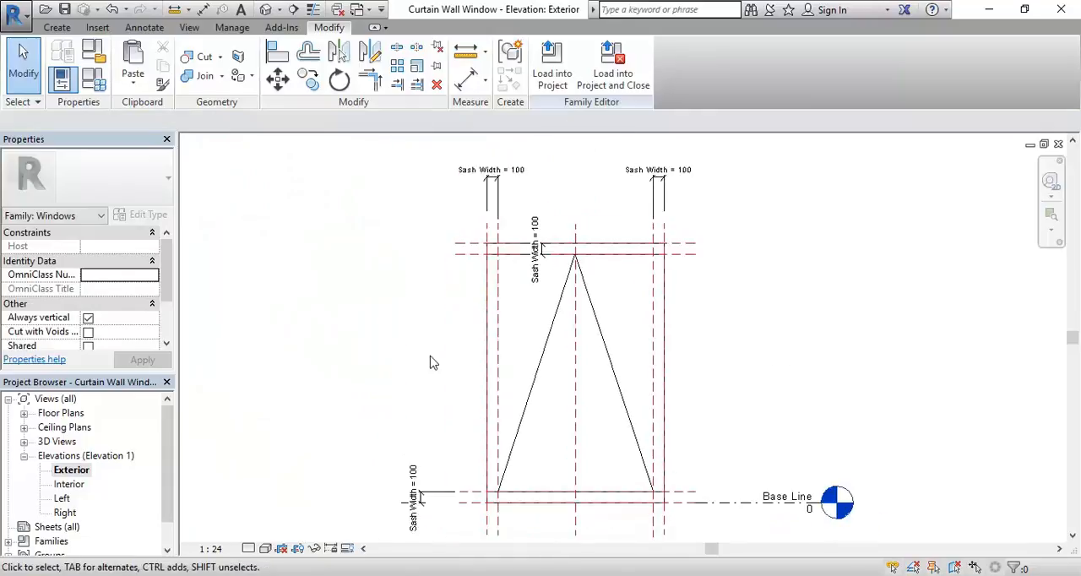
double_click(64, 445)
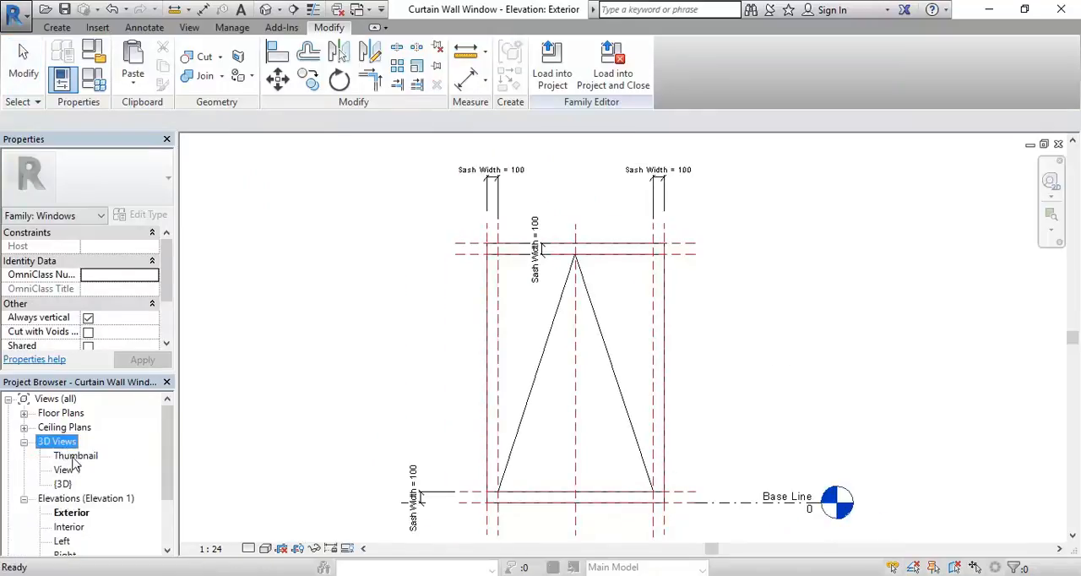
double_click(66, 484)
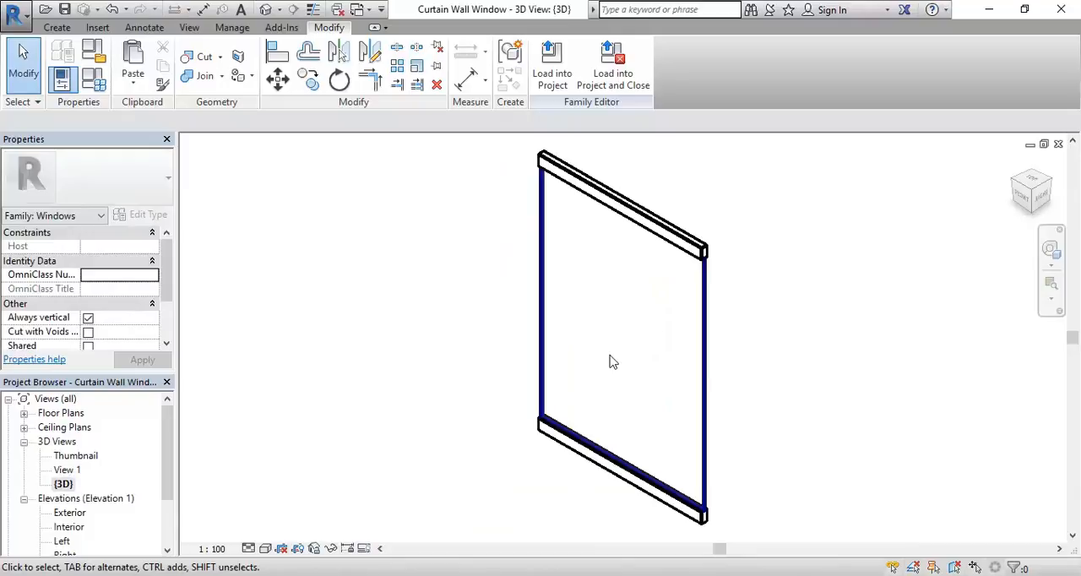
Step: Start saving a copy of the current family and set the save location to the Revit Library folder
left_click(14, 13)
mouse_move(58, 197)
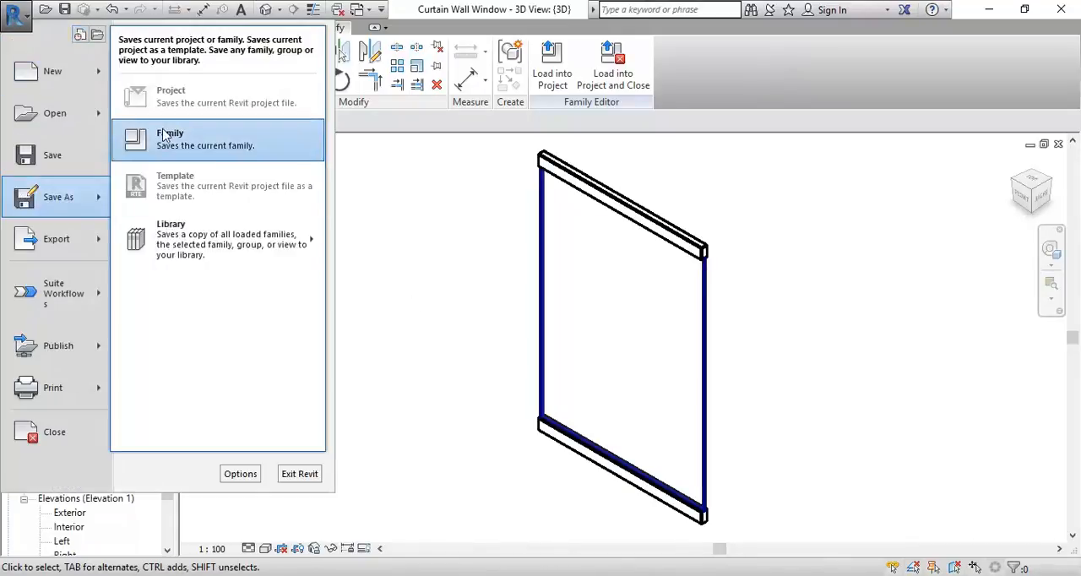
left_click(177, 138)
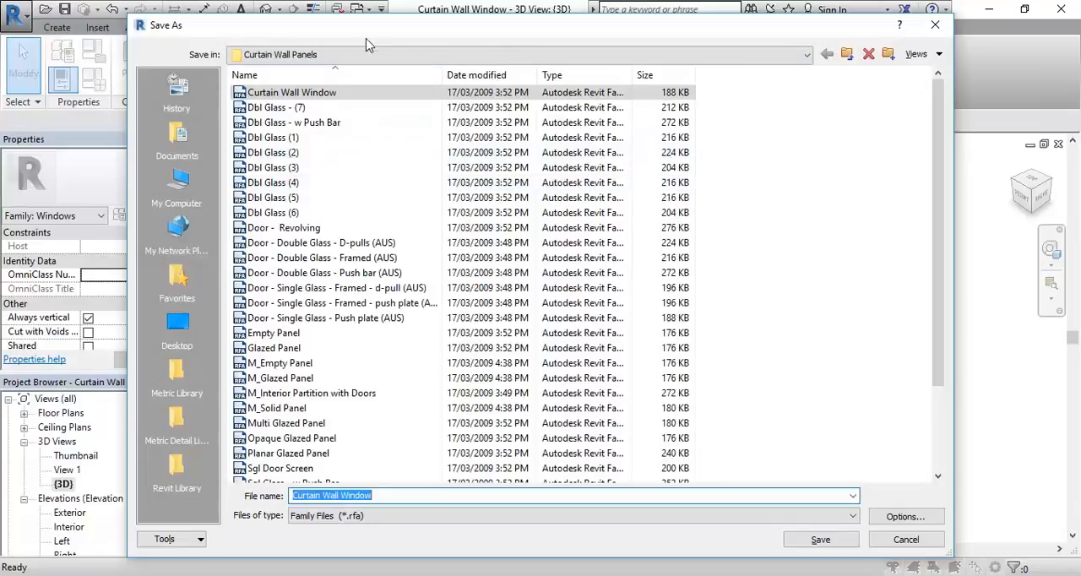
left_click(333, 56)
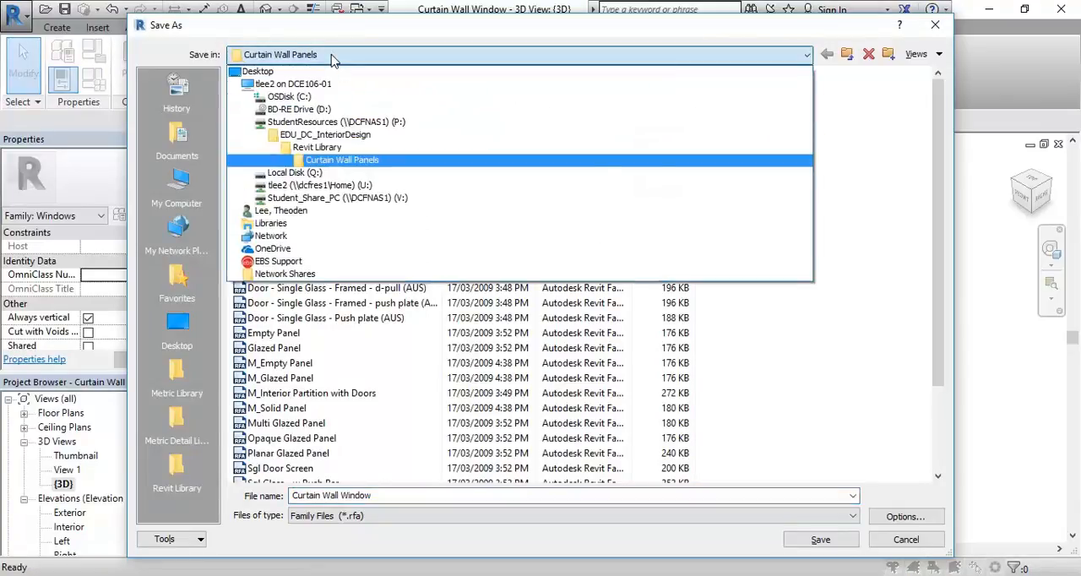
left_click(317, 147)
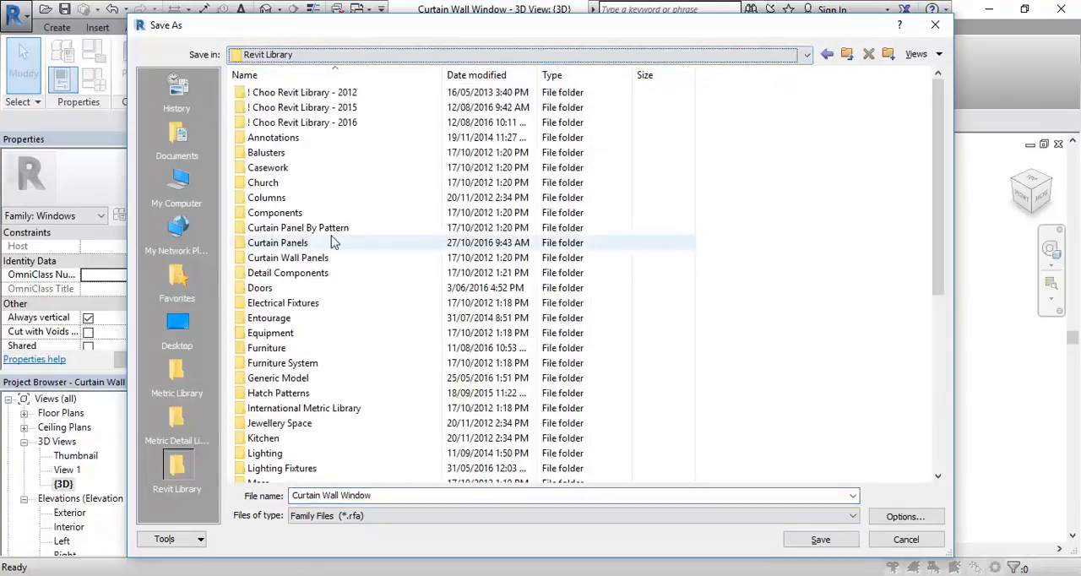
Step: Look through the existing families in the Curtain Wall Panels folder and return to the Revit Library folder
left_click(288, 245)
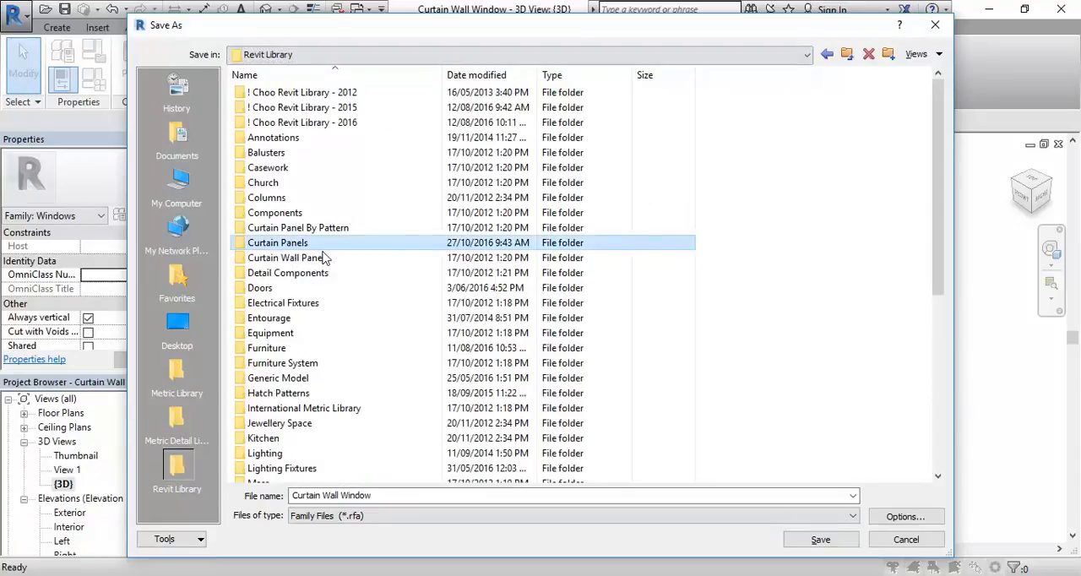
double_click(313, 259)
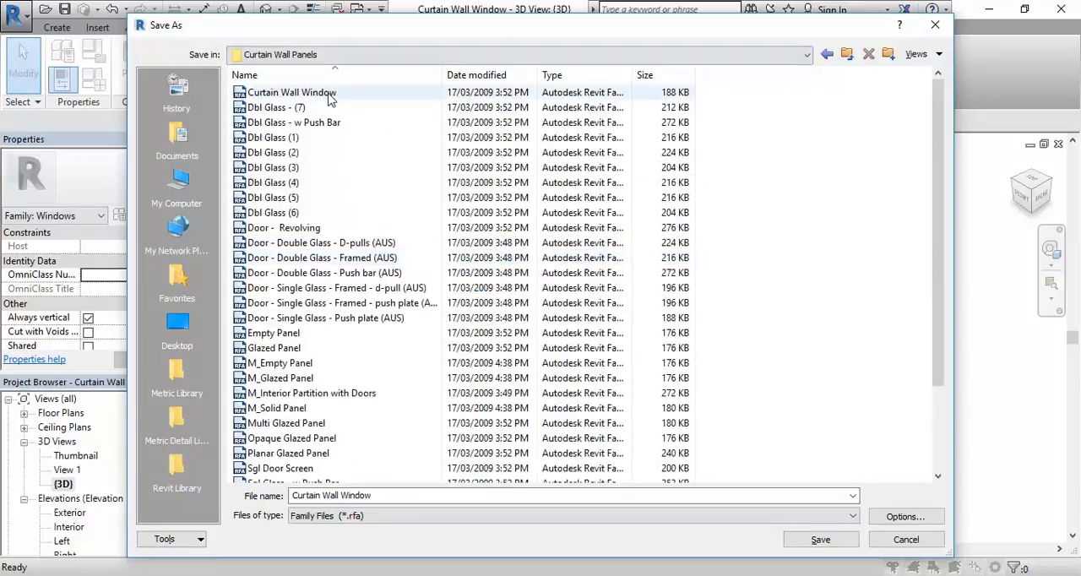
scroll(346, 211, "down", 3)
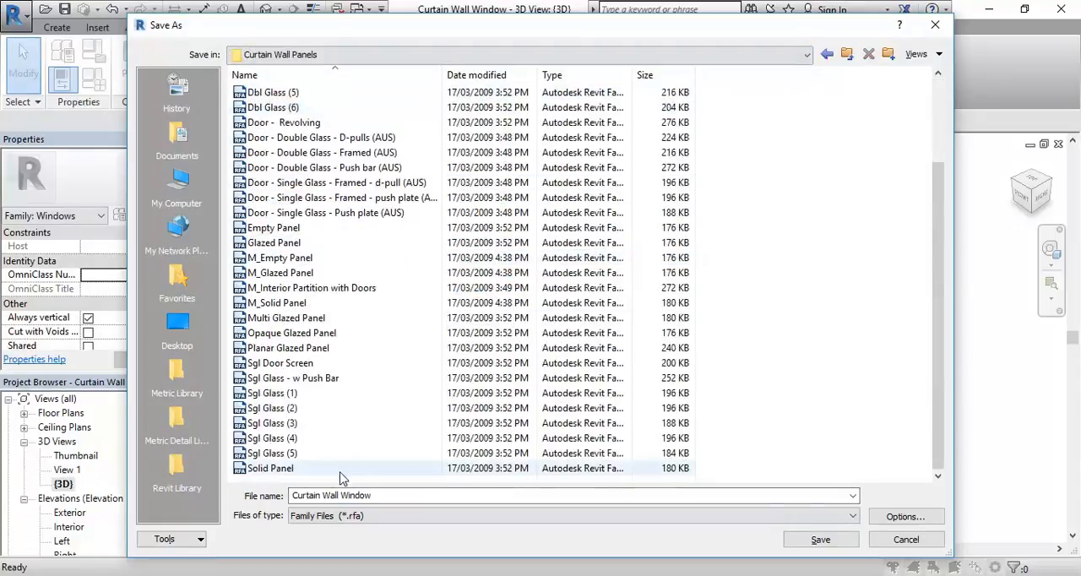
scroll(345, 239, "up", 3)
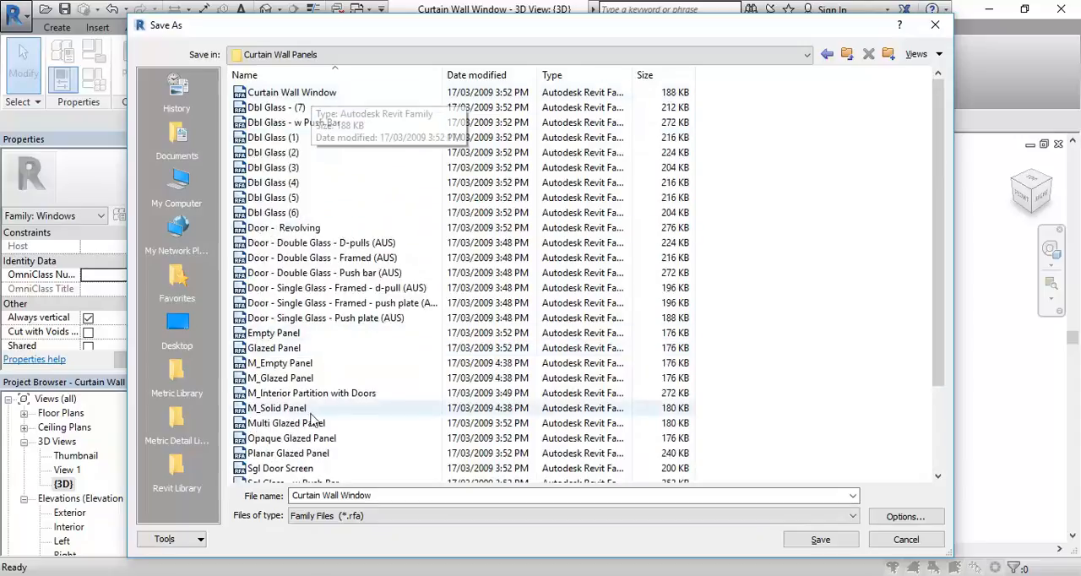
scroll(342, 284, "down", 3)
scroll(296, 304, "up", 3)
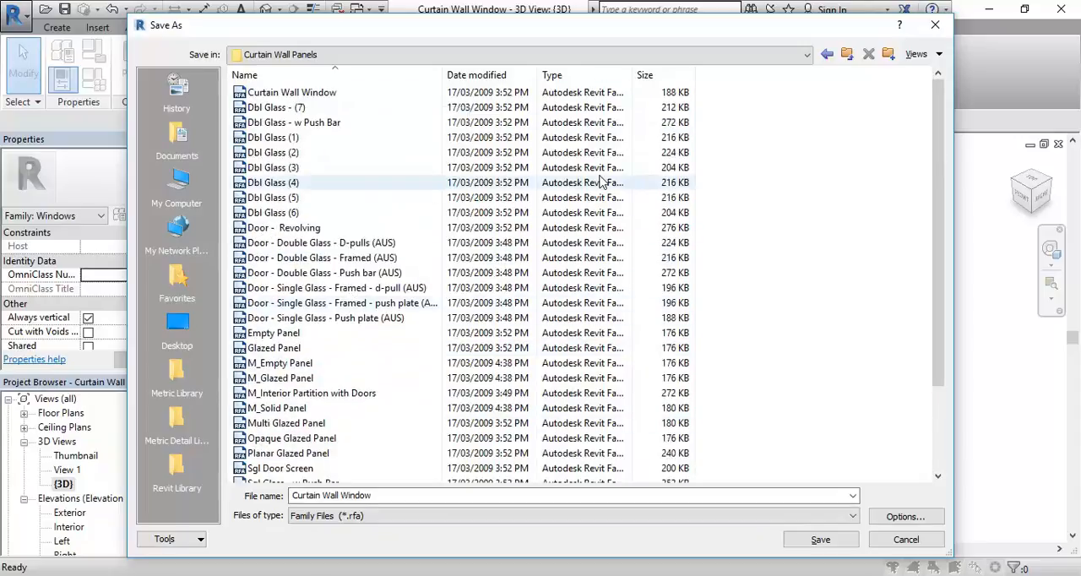
left_click(825, 54)
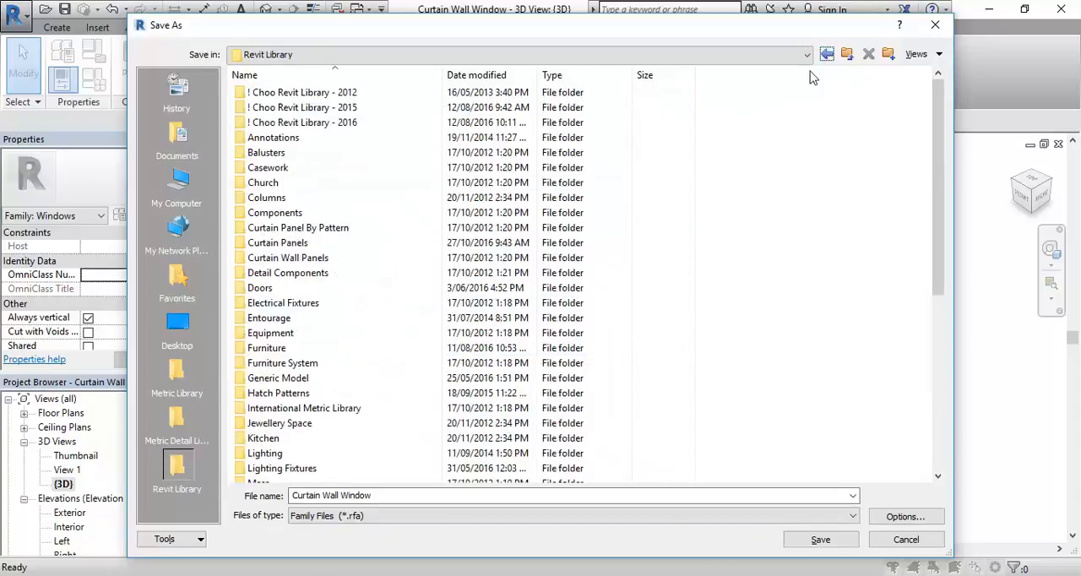
Step: Save the family in the Curtain Panels folder as Curtain Wall Window Top Bottom
left_click(254, 245)
double_click(257, 245)
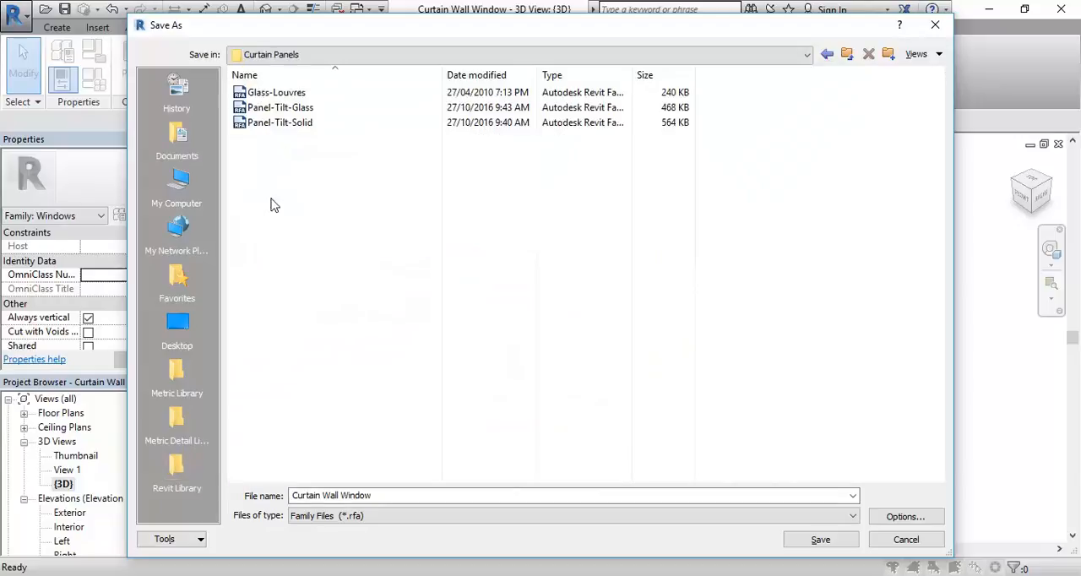
left_click(416, 496)
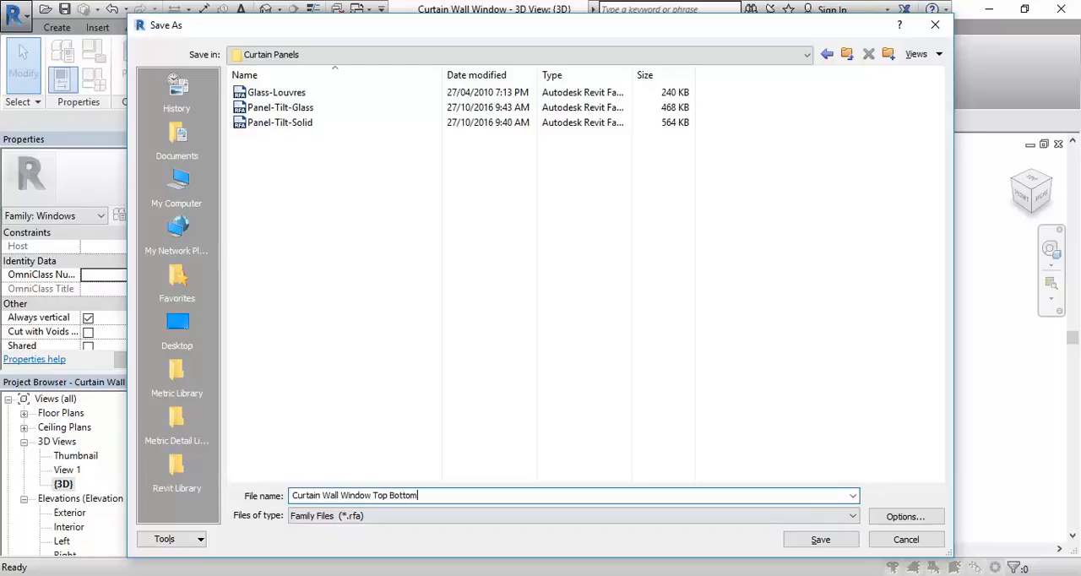
left_click(817, 540)
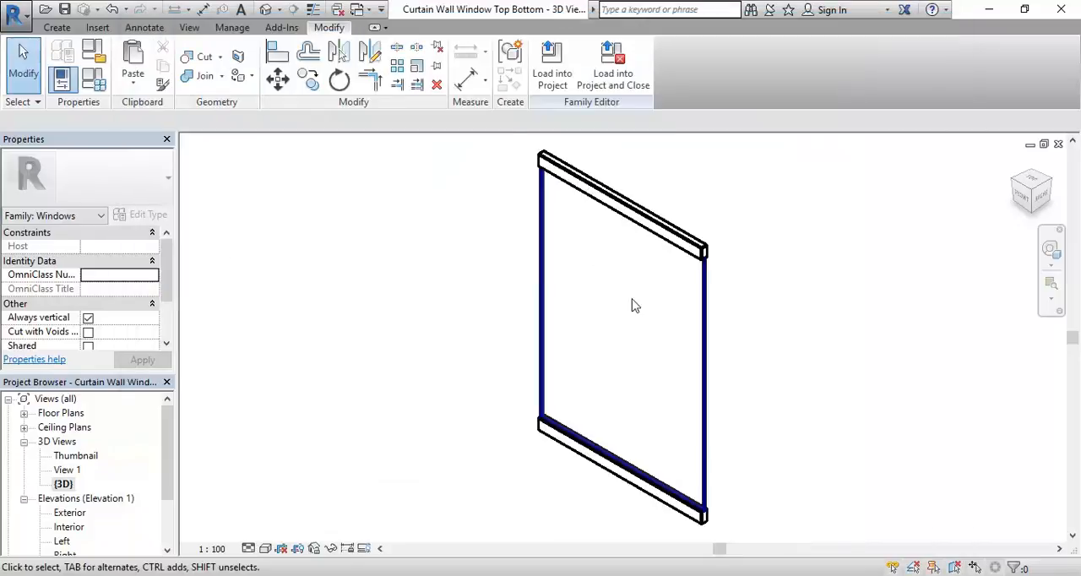
Step: Load the Curtain Wall Window Top Bottom family into the MarySt v3 project and open the project's {3D} view
left_click(553, 67)
scroll(522, 325, "down", 3)
middle_click_drag(558, 326, 588, 306)
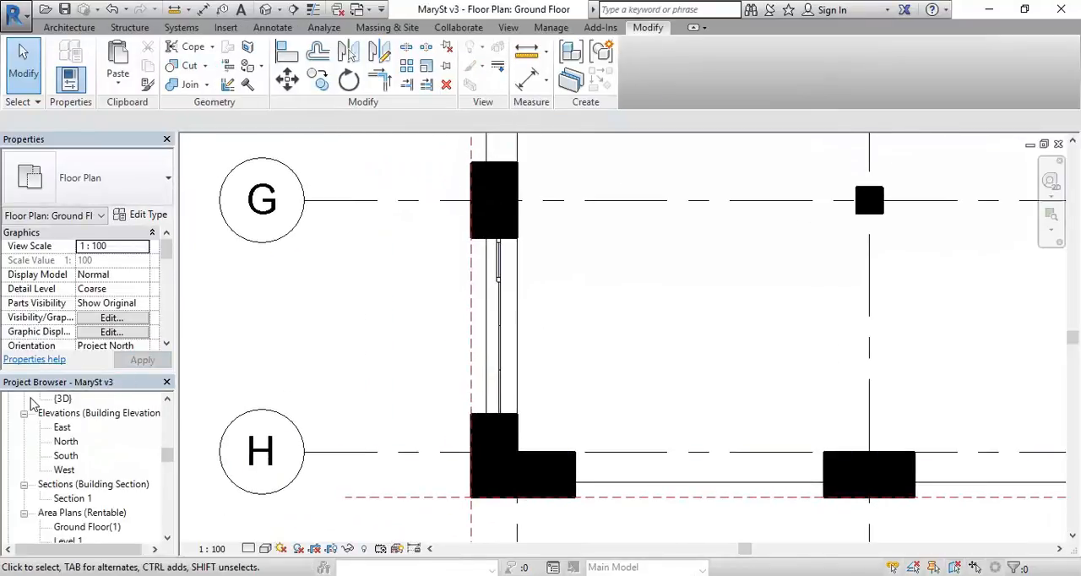
double_click(64, 399)
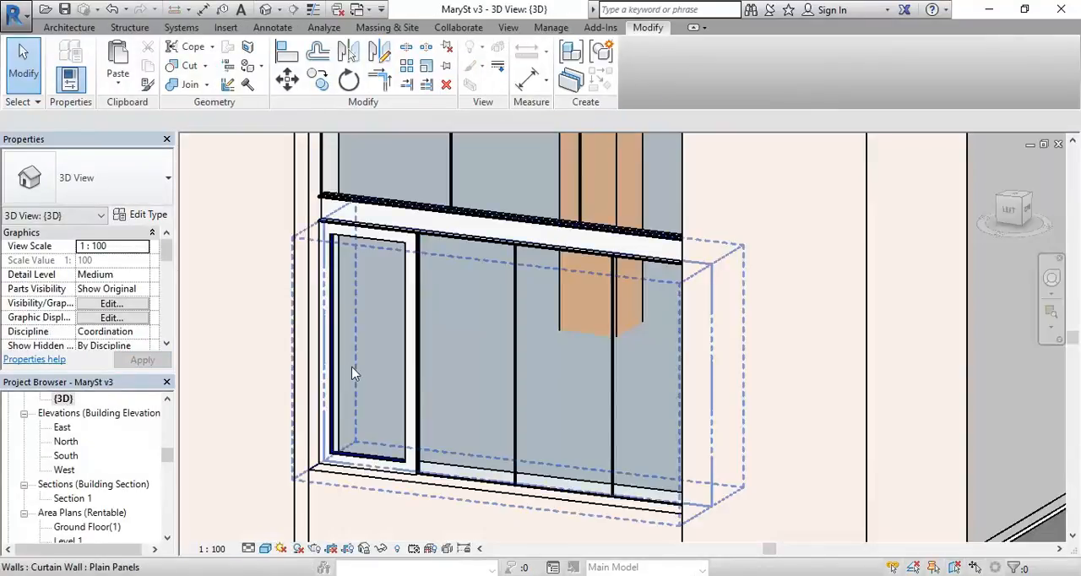
Step: Change the leftmost lower shopfront panel's type to Curtain Wall Window Top Bottom
left_click(372, 241)
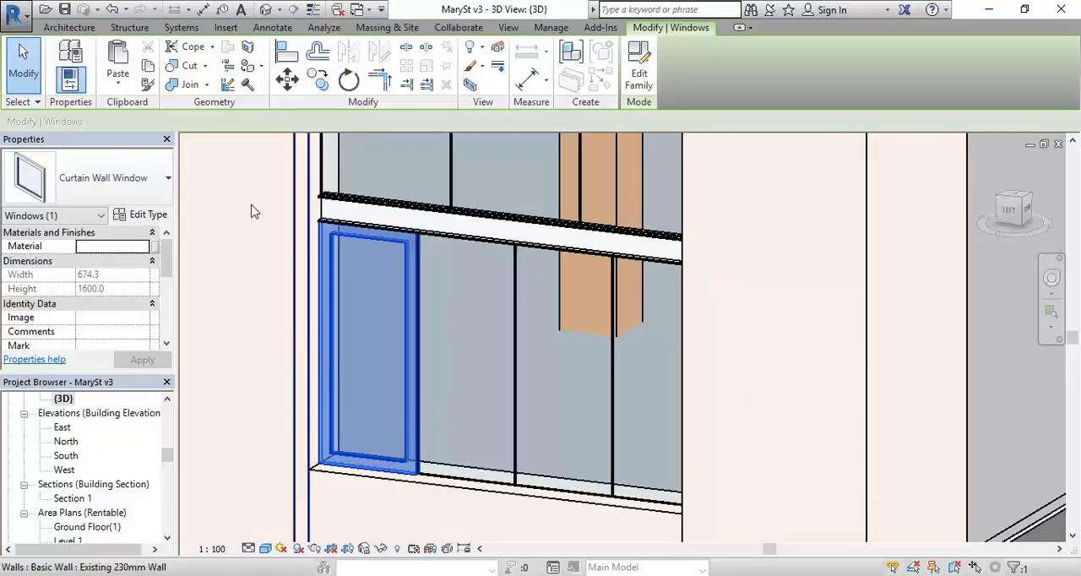
left_click(124, 180)
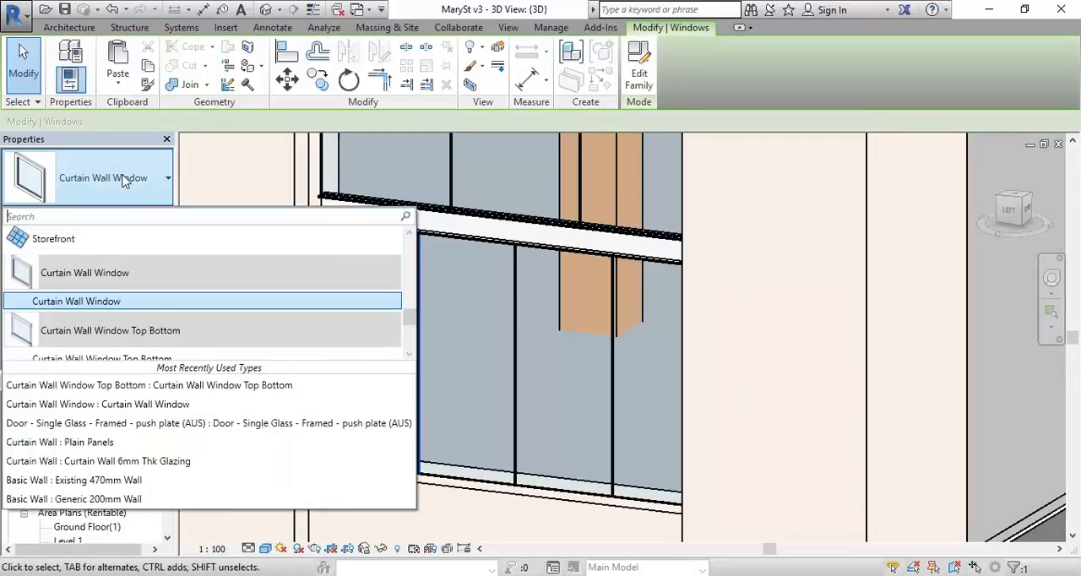
scroll(106, 306, "down", 1)
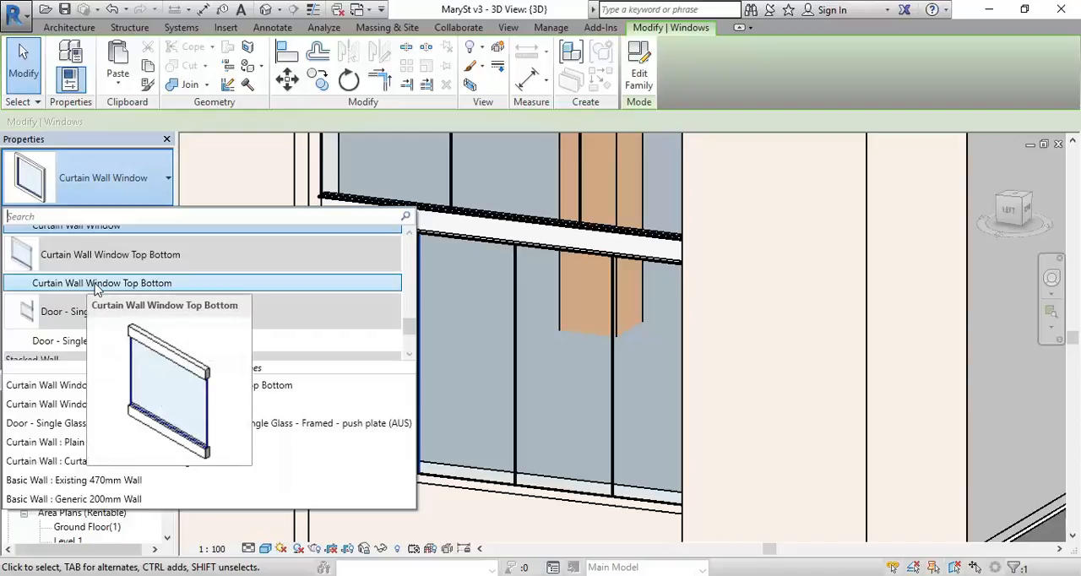
left_click(93, 284)
key("Escape")
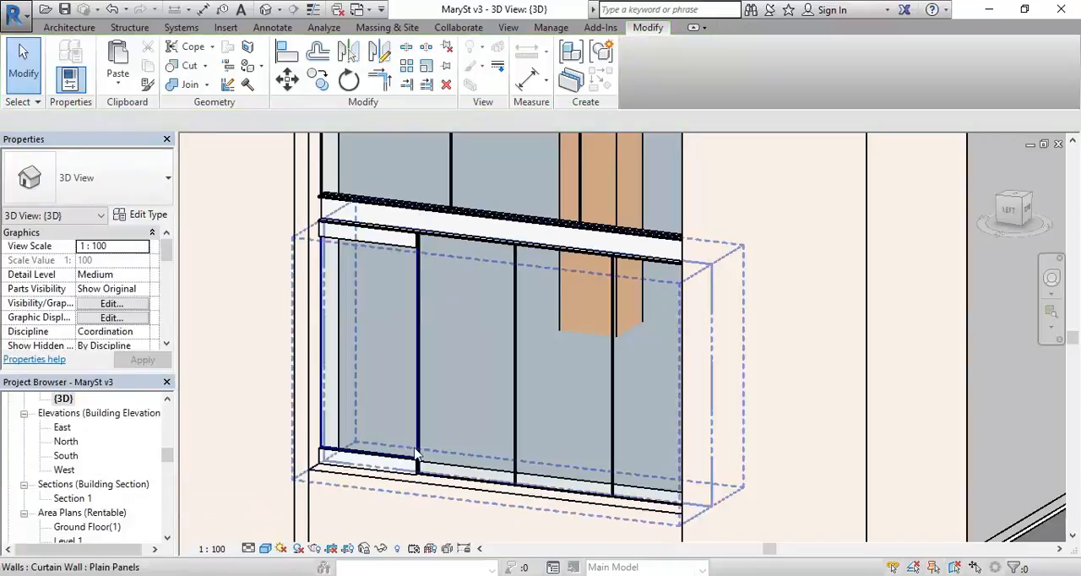
Step: Duplicate the lower curtain wall's Plain Panels type under the name Window Panels
left_click(461, 481)
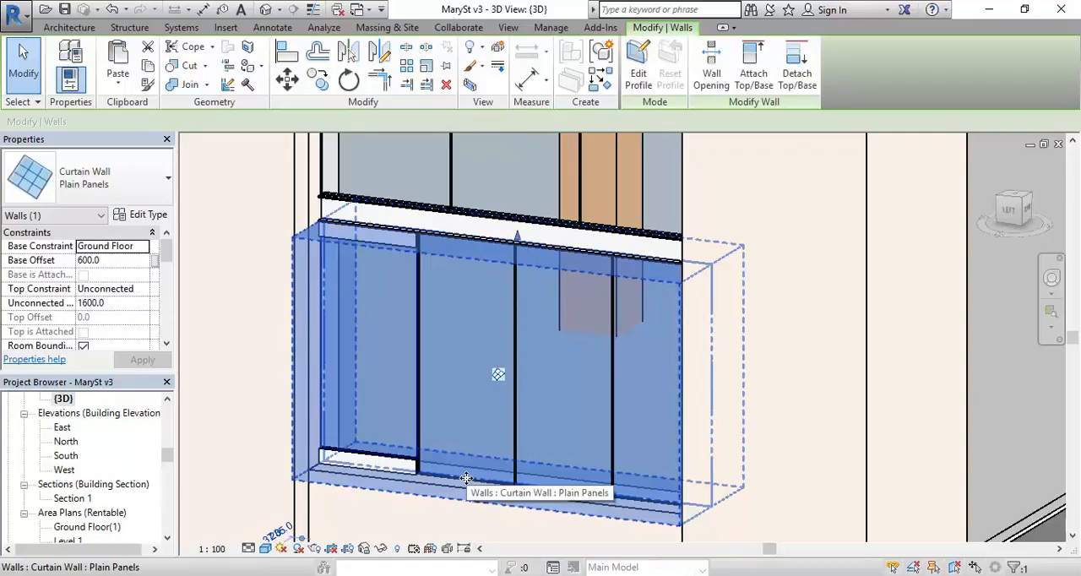
left_click(140, 216)
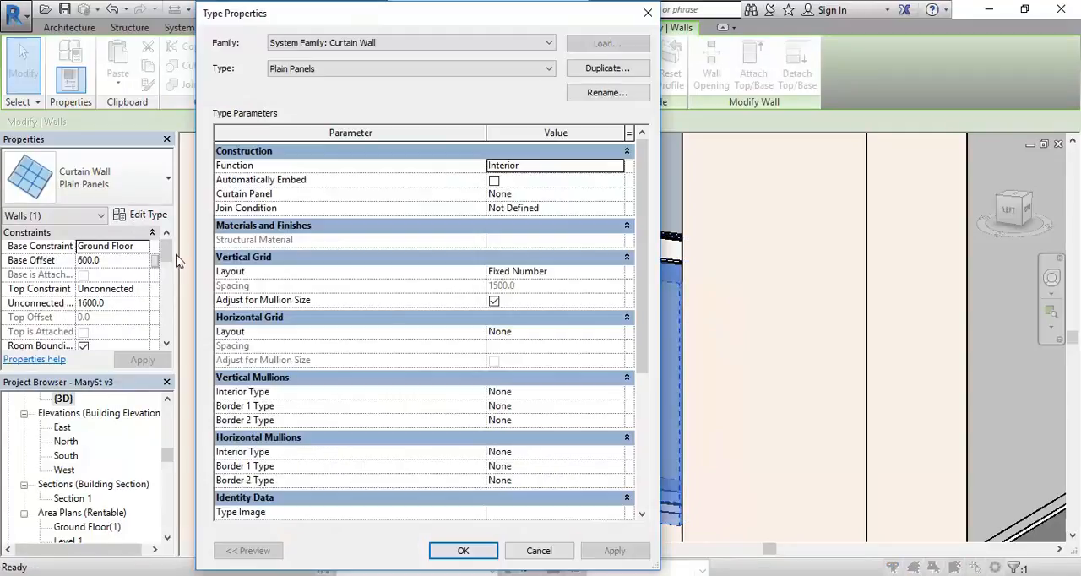
left_click(604, 69)
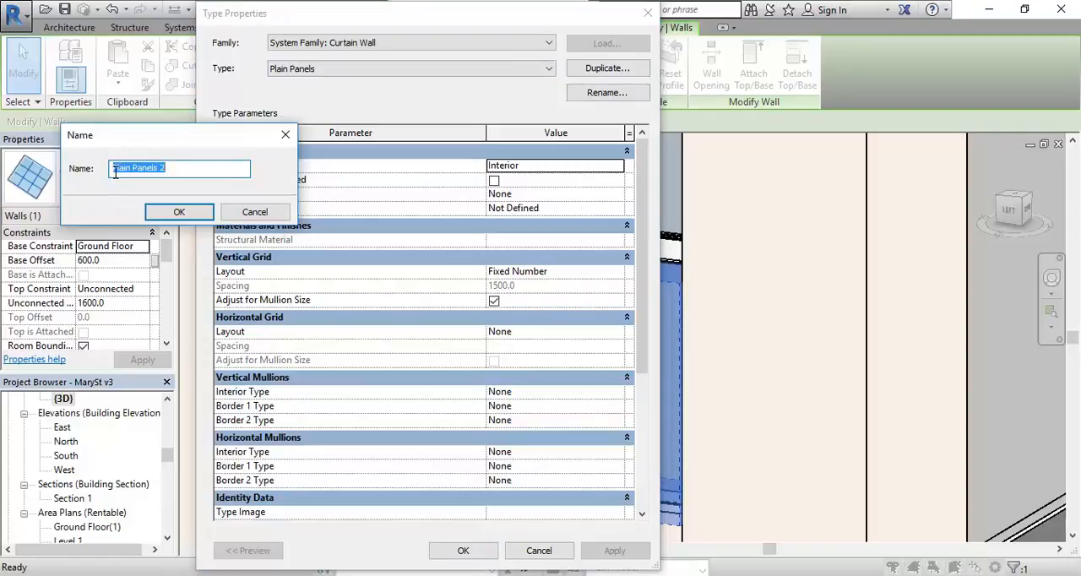
type("Window")
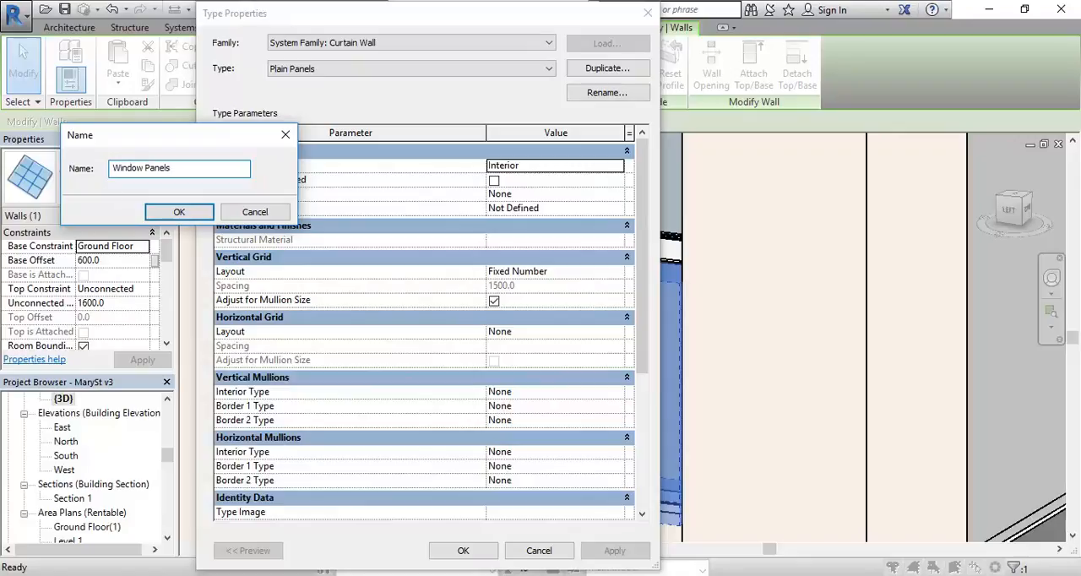
left_click(160, 212)
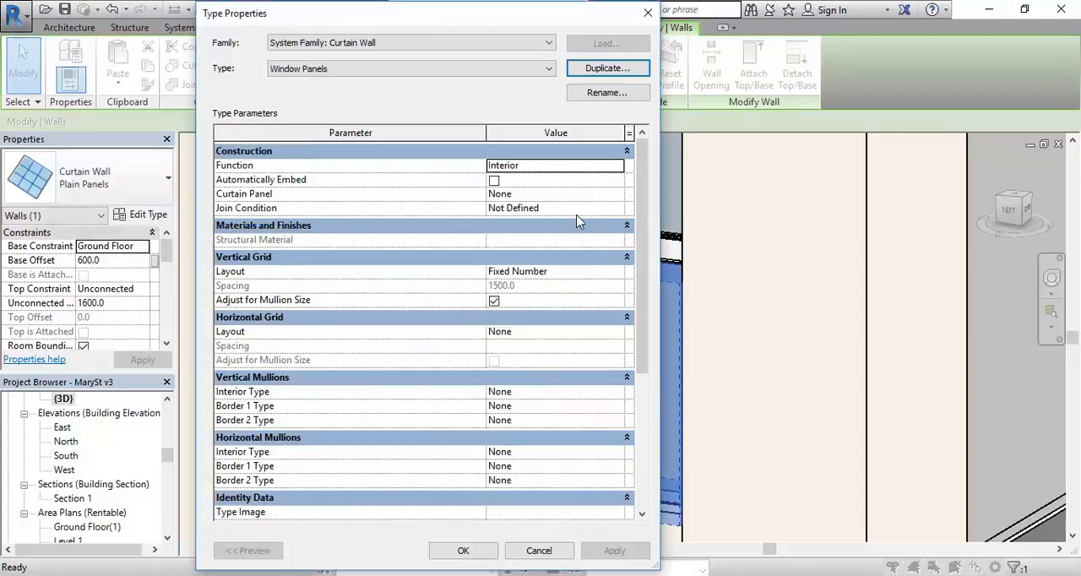
Step: Set the Window Panels type's curtain panel to Curtain Wall Window Top Bottom and apply it to the lower curtain wall
left_click(555, 193)
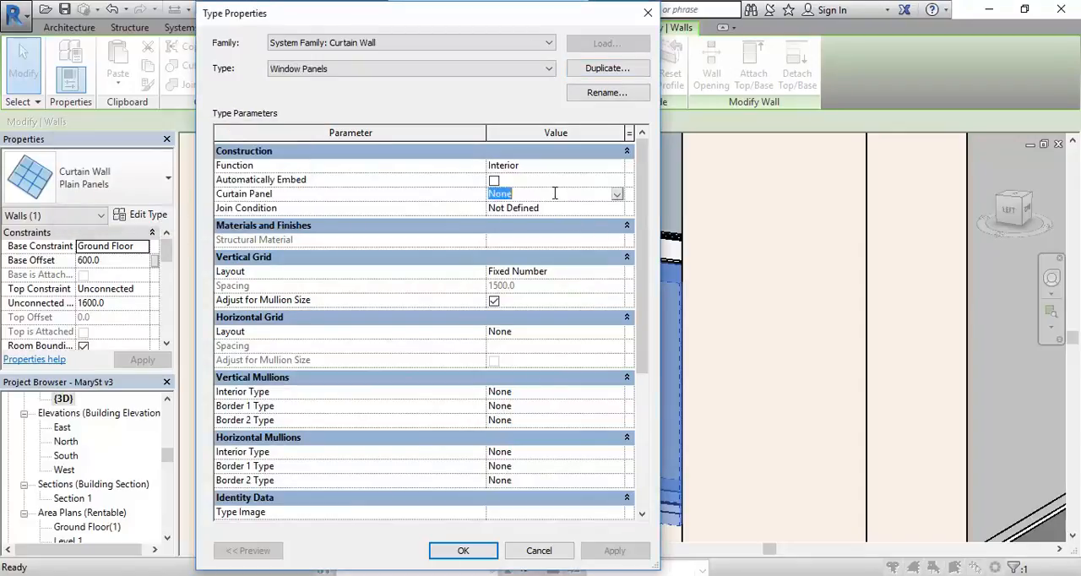
left_click(617, 195)
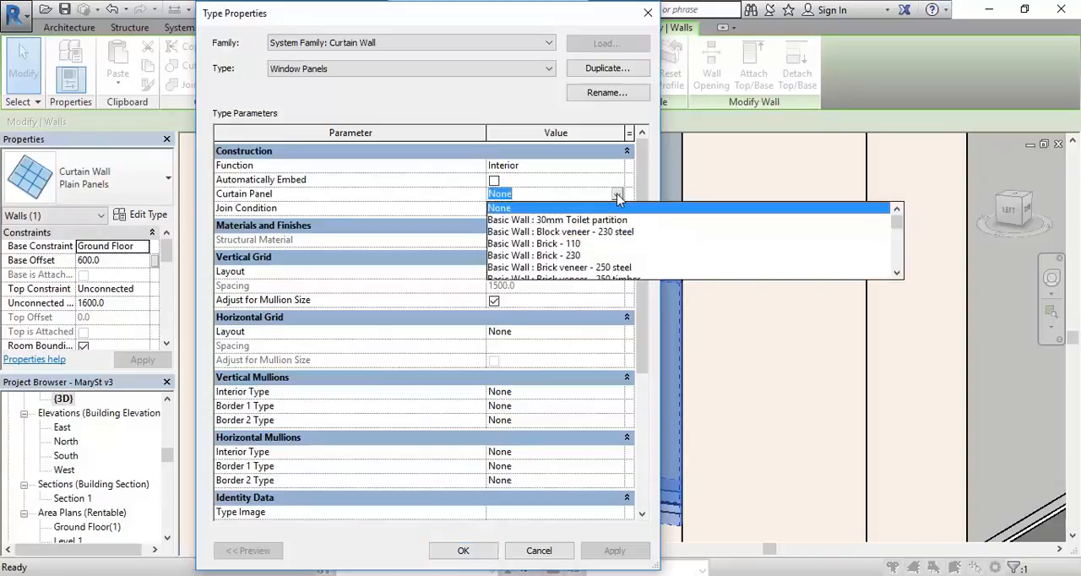
scroll(547, 250, "down", 8)
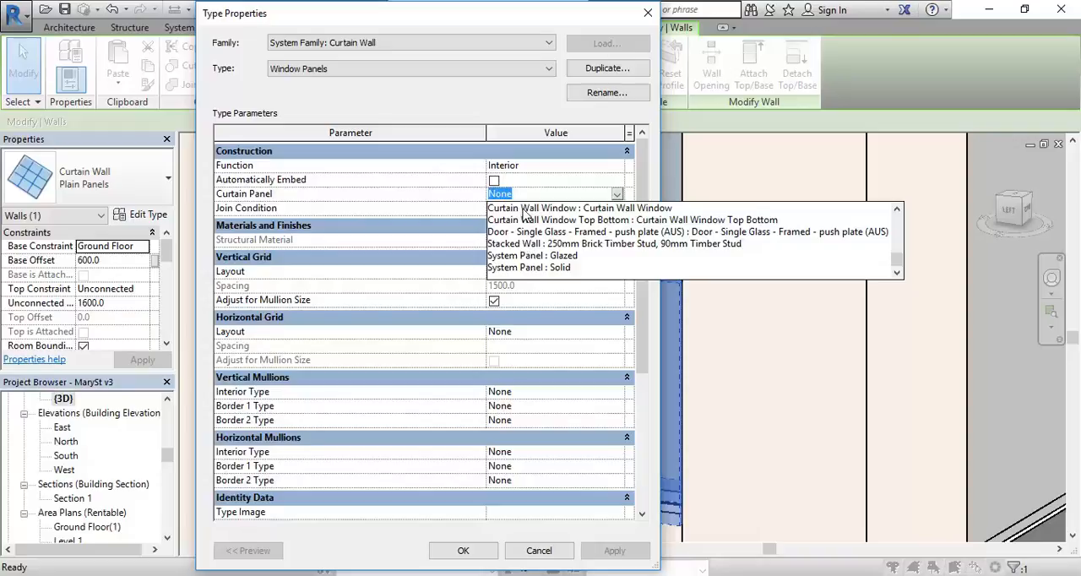
left_click(679, 220)
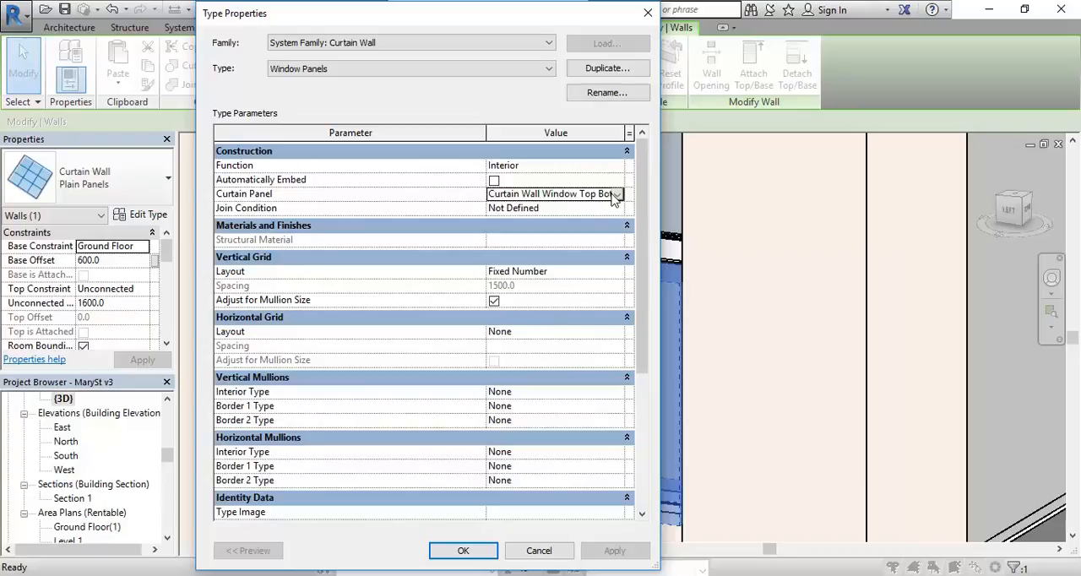
left_click(462, 550)
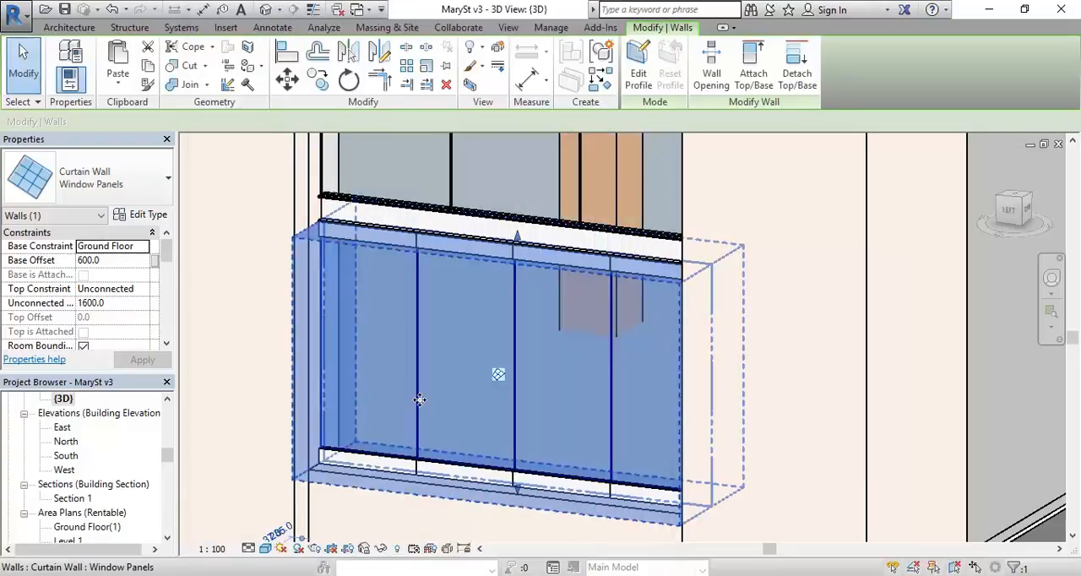
key("Escape")
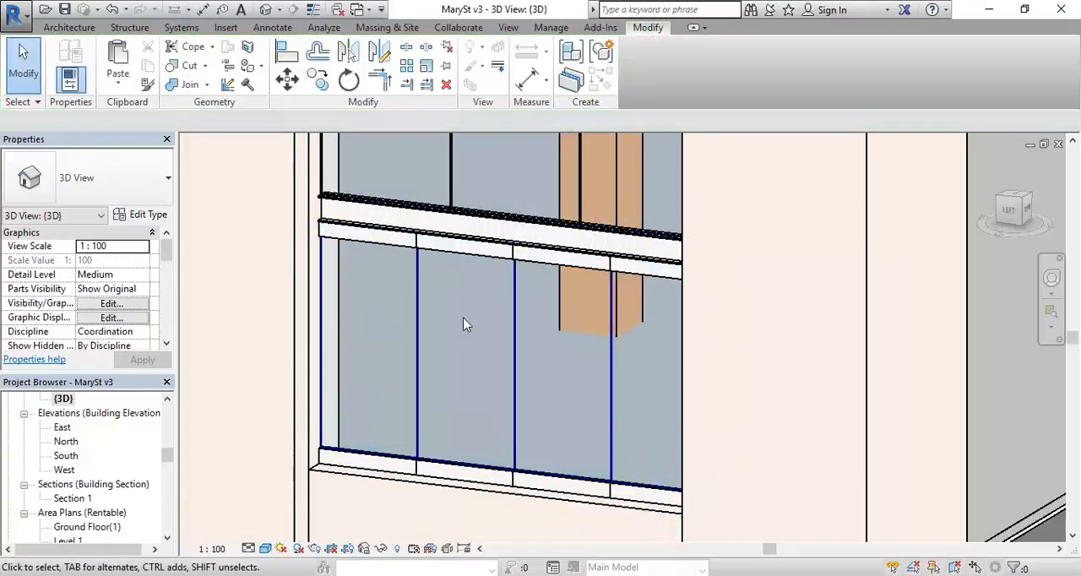
Step: Examine the lower glazing's top and bottom rails and the neighbouring open bays in the 3D view
scroll(463, 324, "down", 3)
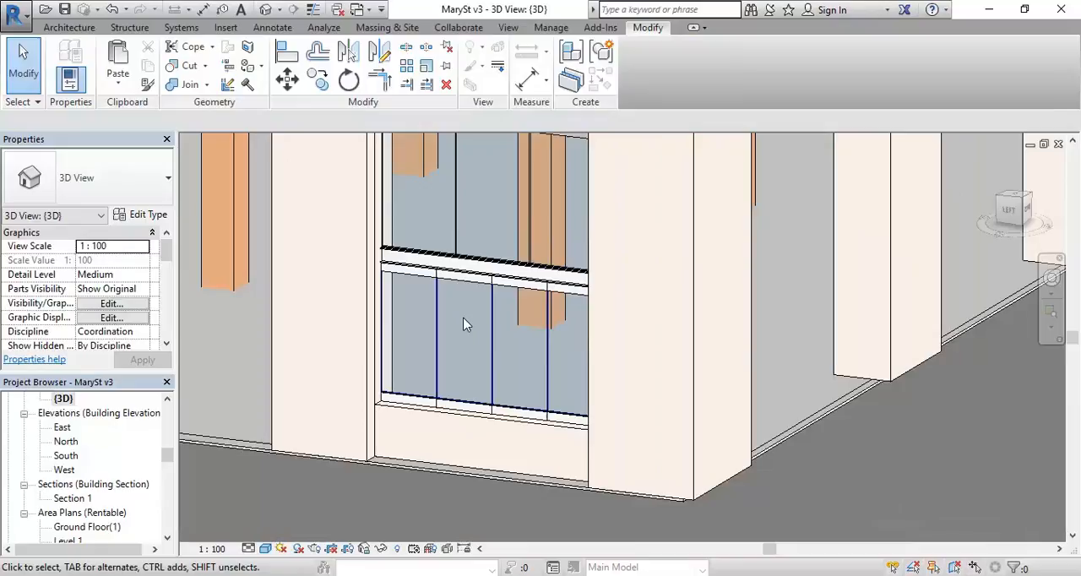
middle_click_drag(462, 323, 726, 352)
scroll(726, 352, "up", 1)
scroll(441, 353, "down", 1)
middle_click_drag(625, 361, 509, 357)
scroll(488, 360, "up", 2)
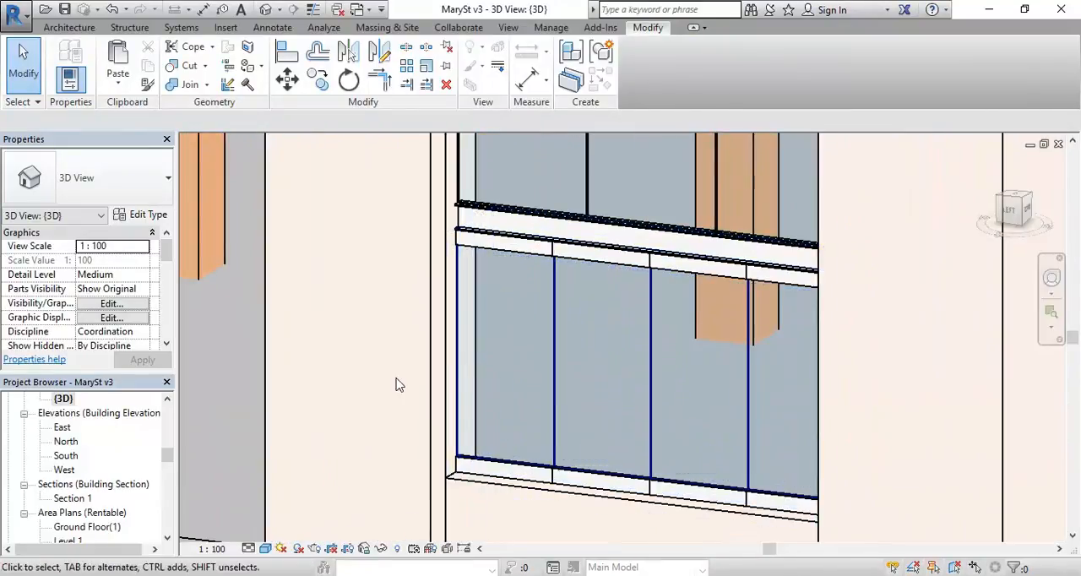
scroll(435, 354, "down", 1)
middle_click_drag(434, 355, 562, 352)
middle_click_drag(331, 310, 280, 311)
middle_click_drag(292, 276, 325, 316)
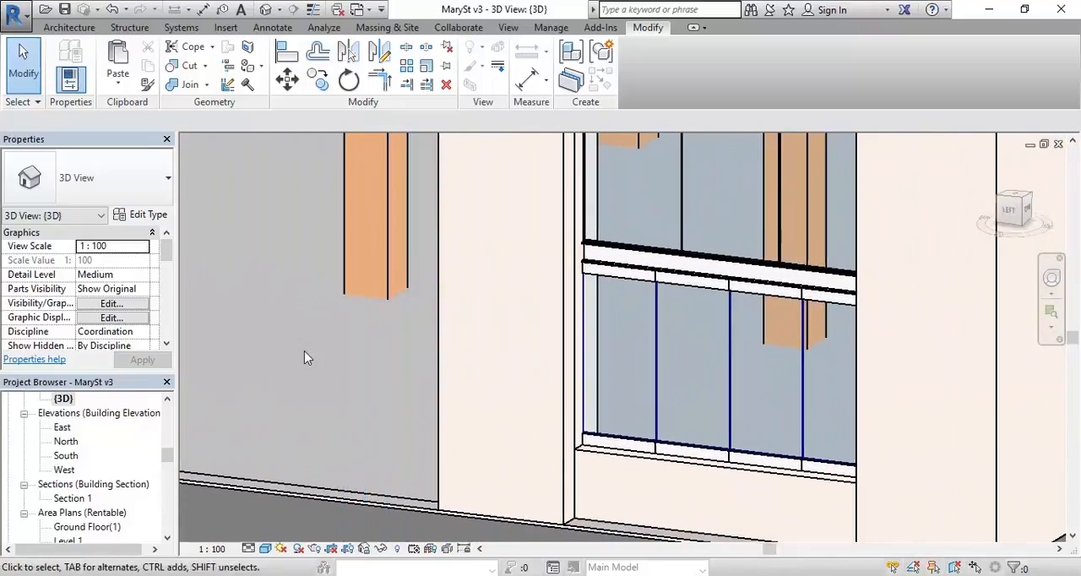
middle_click_drag(328, 263, 407, 260)
scroll(421, 263, "up", 1)
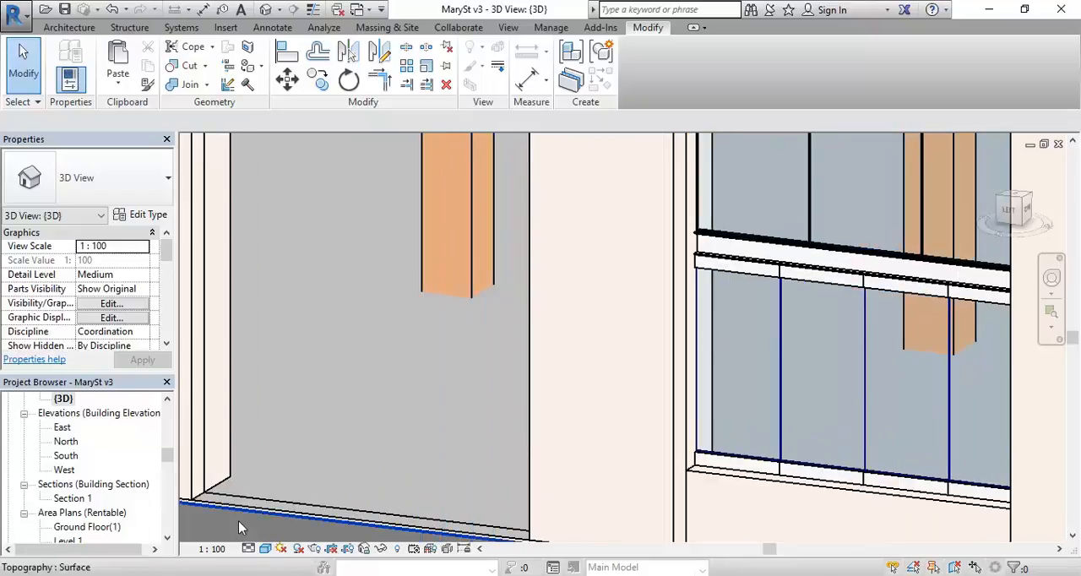
Step: Switch to the Google Maps Street View in the browser and examine the Reservoir St shopfront's door, glazing and low brick wall
left_click(205, 575)
left_click(258, 517)
left_click_drag(338, 344, 895, 358)
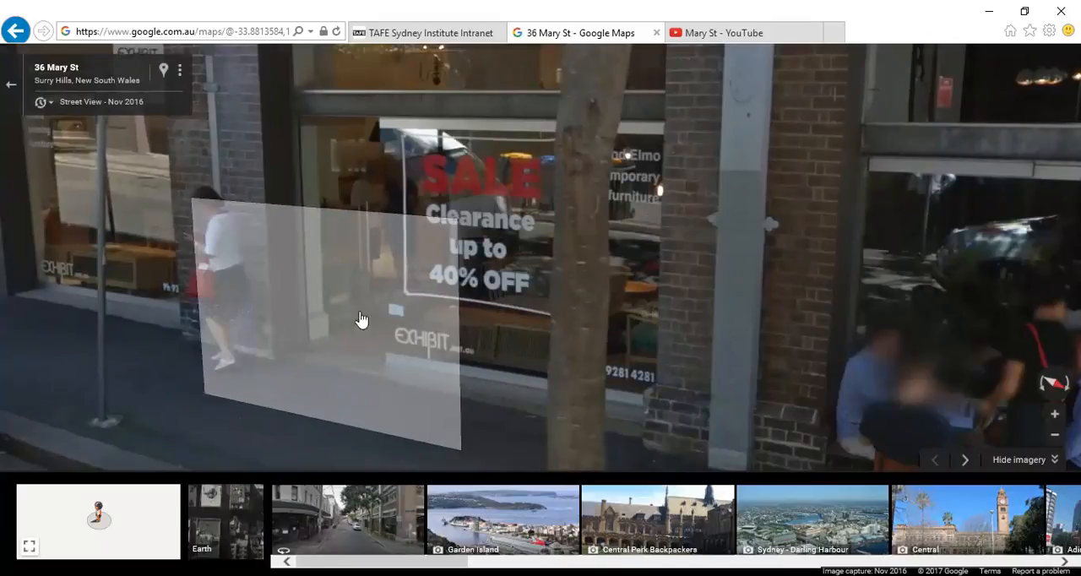
left_click(330, 325)
left_click_drag(188, 182, 160, 171)
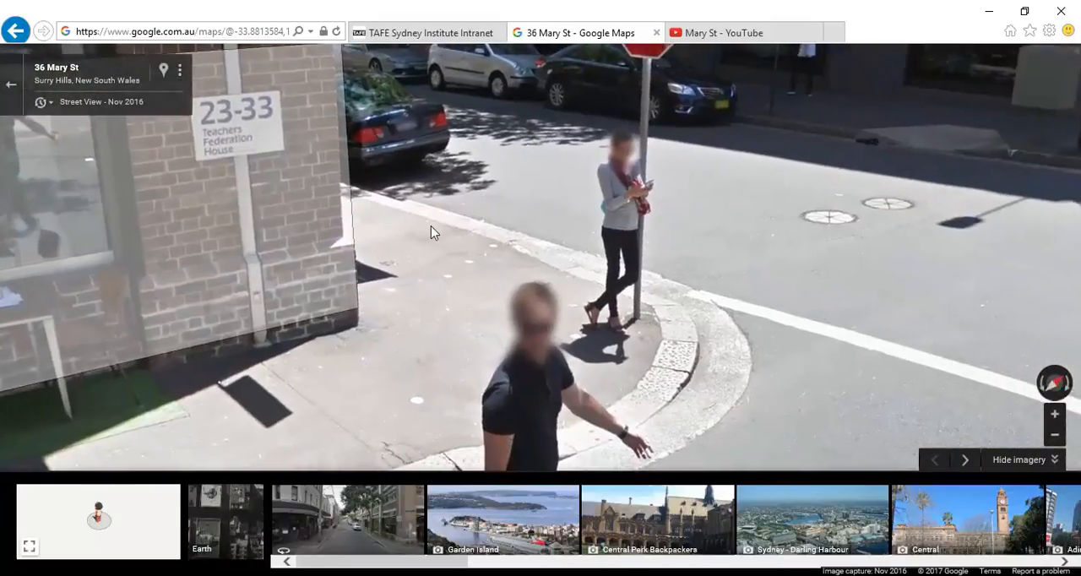
left_click(474, 210)
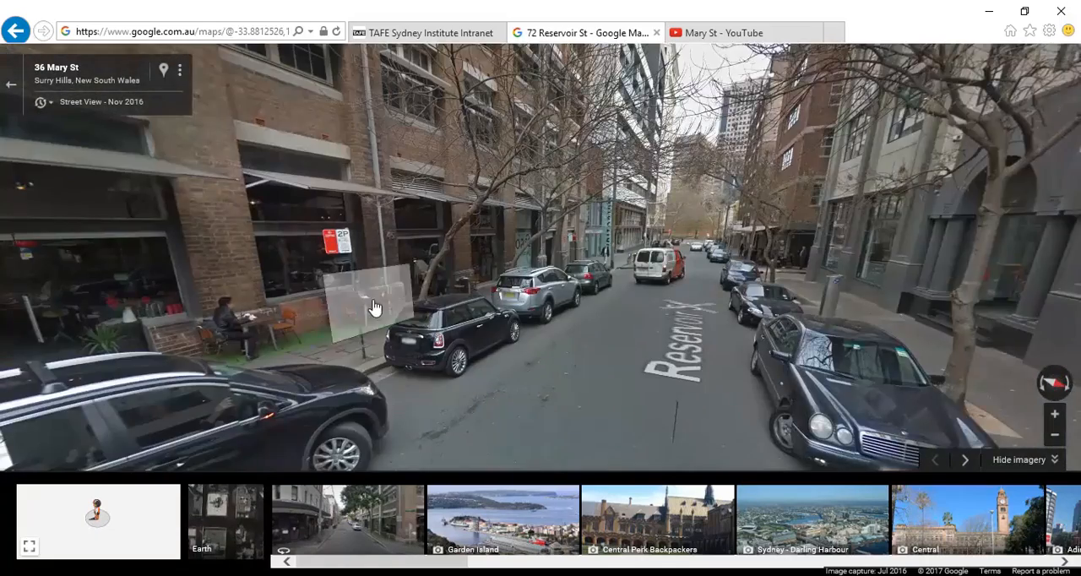
scroll(507, 271, "up", 2)
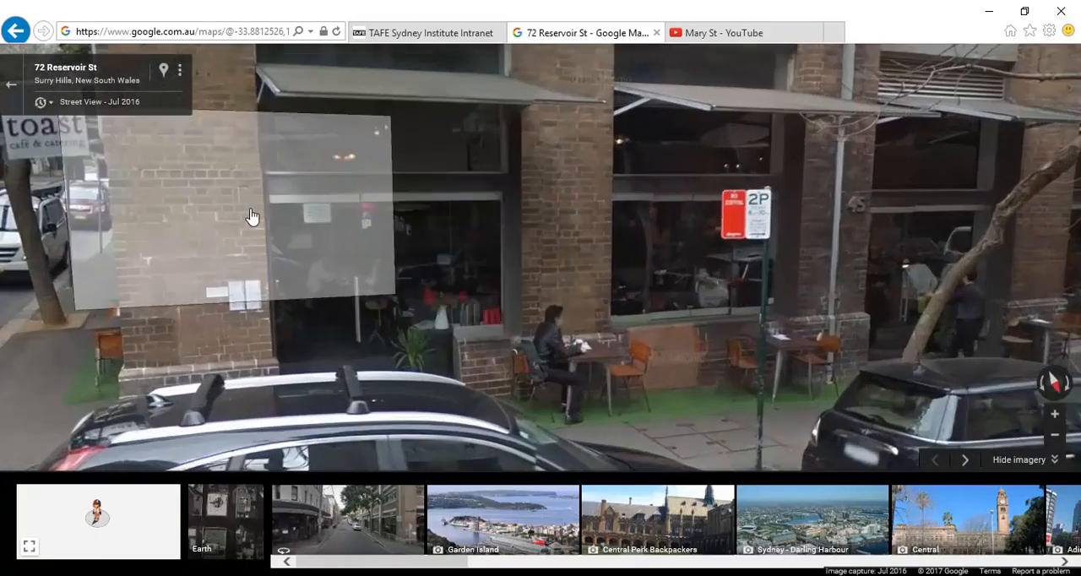
scroll(246, 217, "up", 2)
scroll(429, 240, "down", 2)
scroll(446, 248, "up", 2)
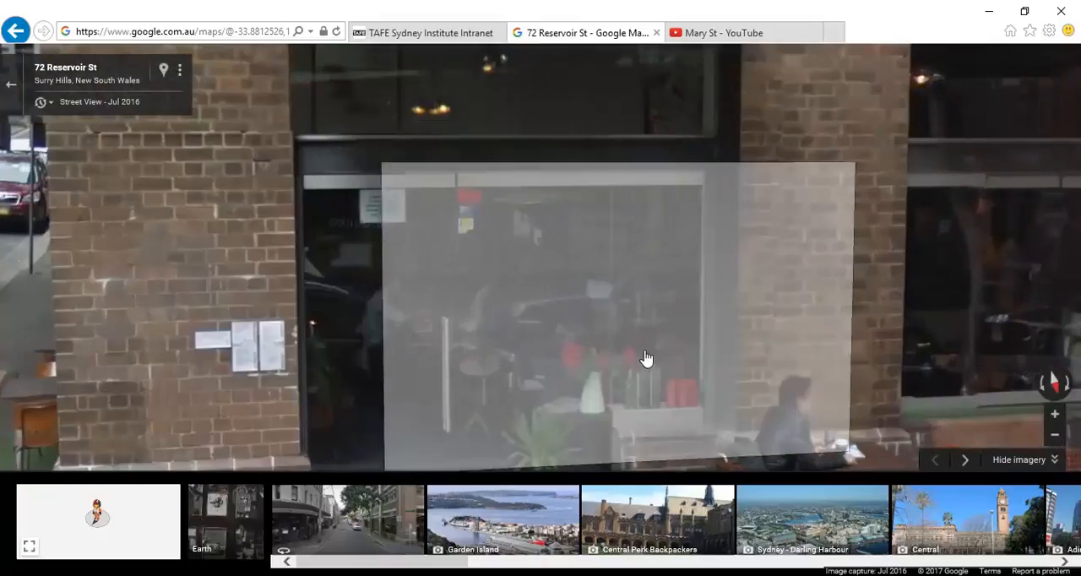
scroll(595, 413, "down", 2)
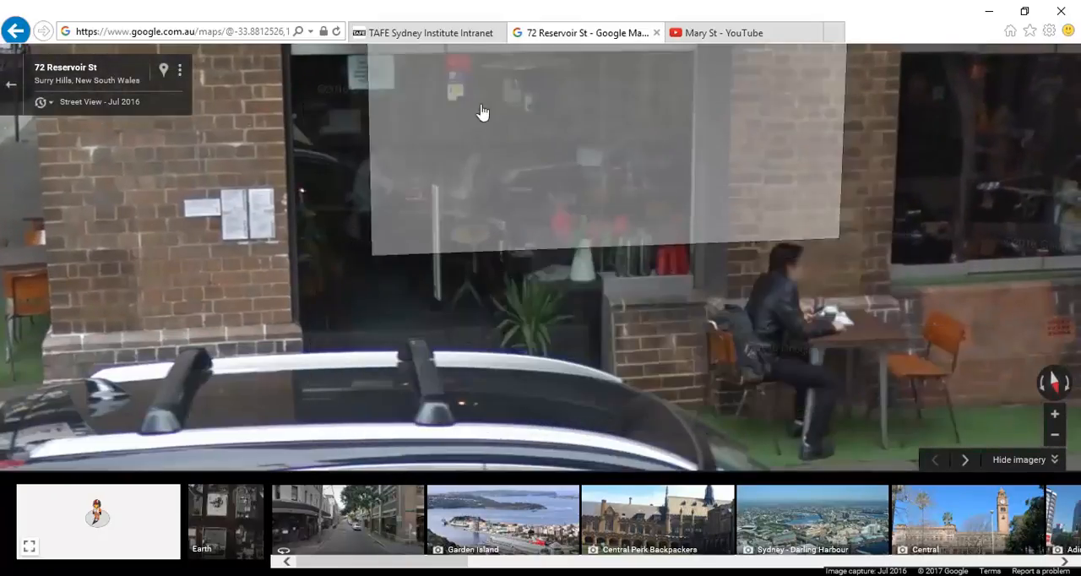
left_click(540, 364)
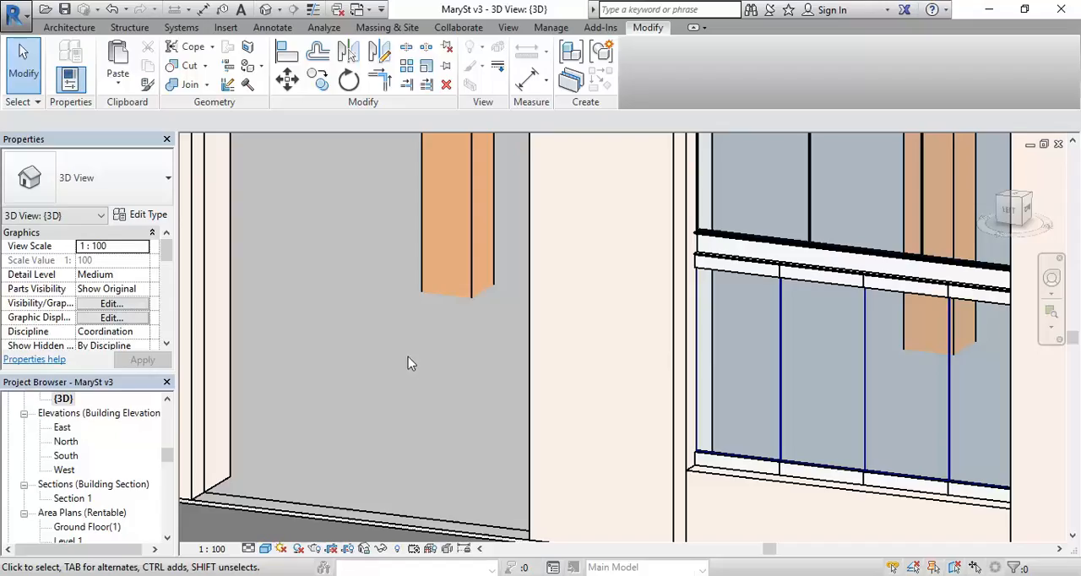
Step: Return to the Revit model and open the Ground Floor plan at the corner bay beside grid H
scroll(453, 371, "down", 3)
middle_click_drag(583, 352, 400, 374)
left_click_drag(168, 460, 168, 420)
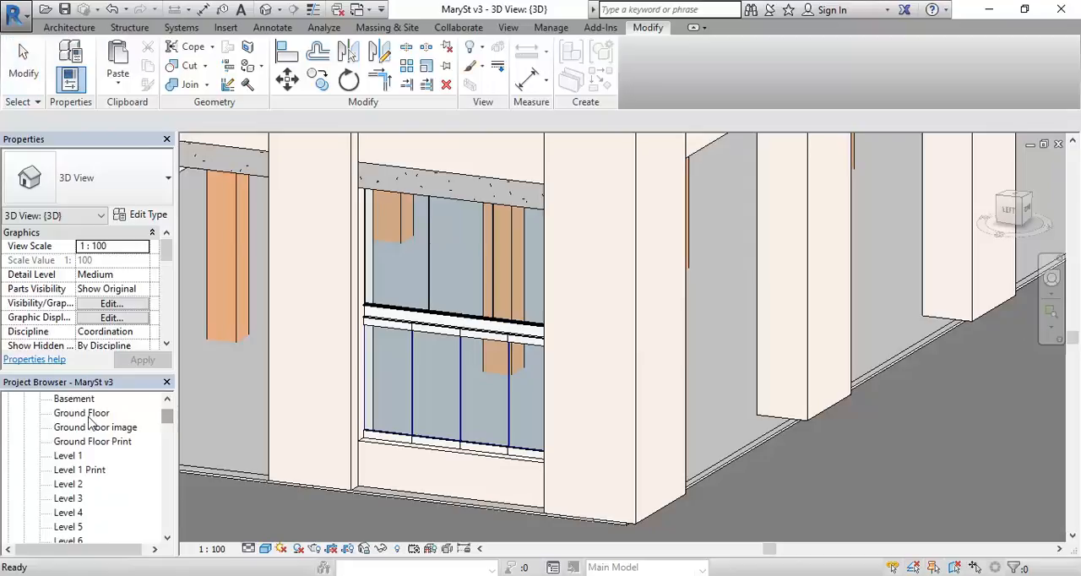
double_click(84, 413)
middle_click_drag(470, 361, 273, 344)
Step: Dismiss the save reminder and draw a 3830 mm Plain Panels curtain wall from the corner pier to the next pier along grid H
left_click(70, 27)
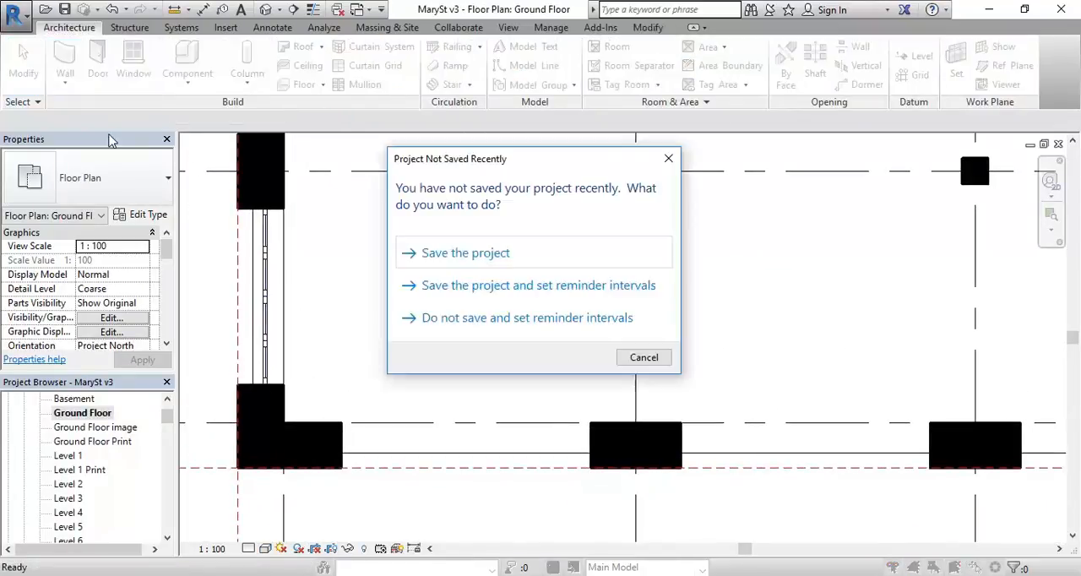
left_click(644, 358)
left_click(69, 187)
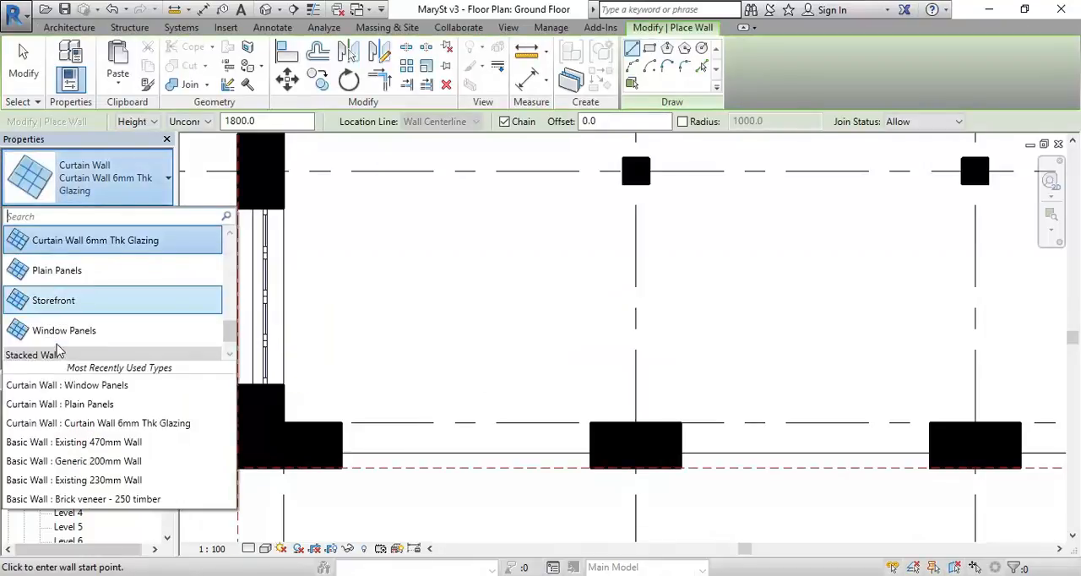
left_click(59, 272)
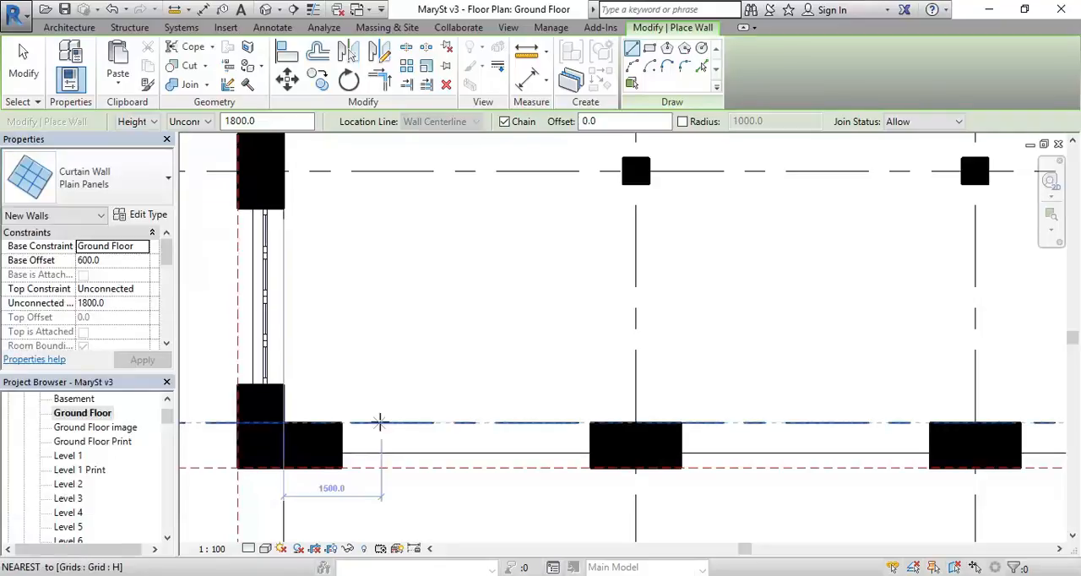
scroll(374, 397, "up", 3)
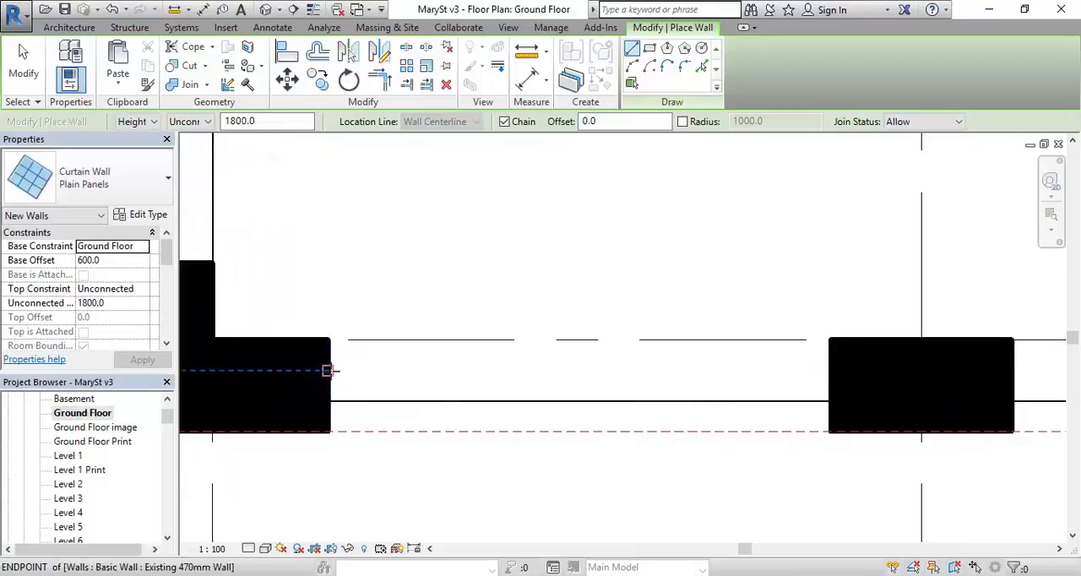
left_click(327, 370)
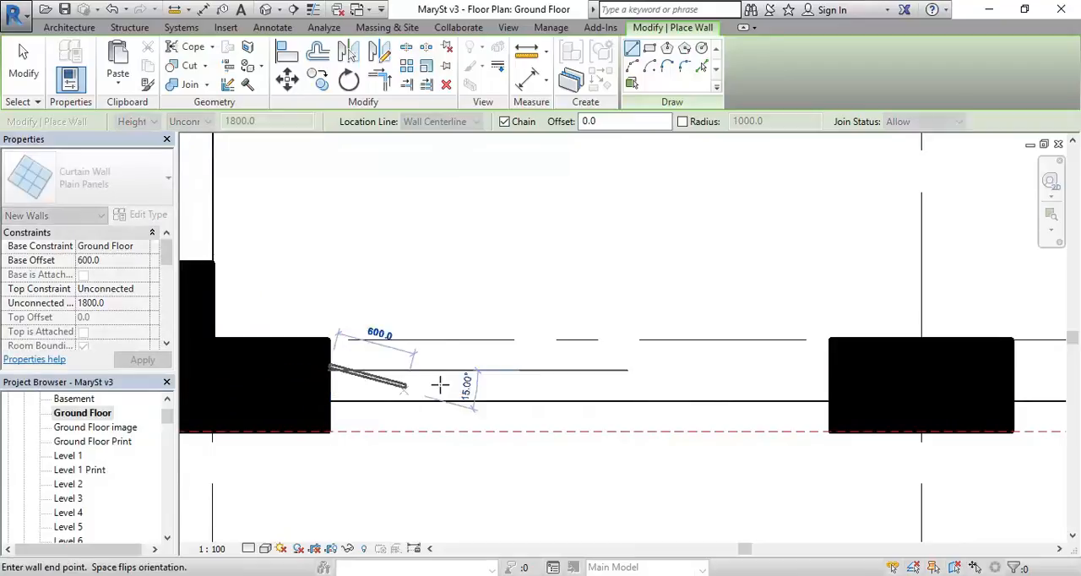
scroll(637, 365, "up", 1)
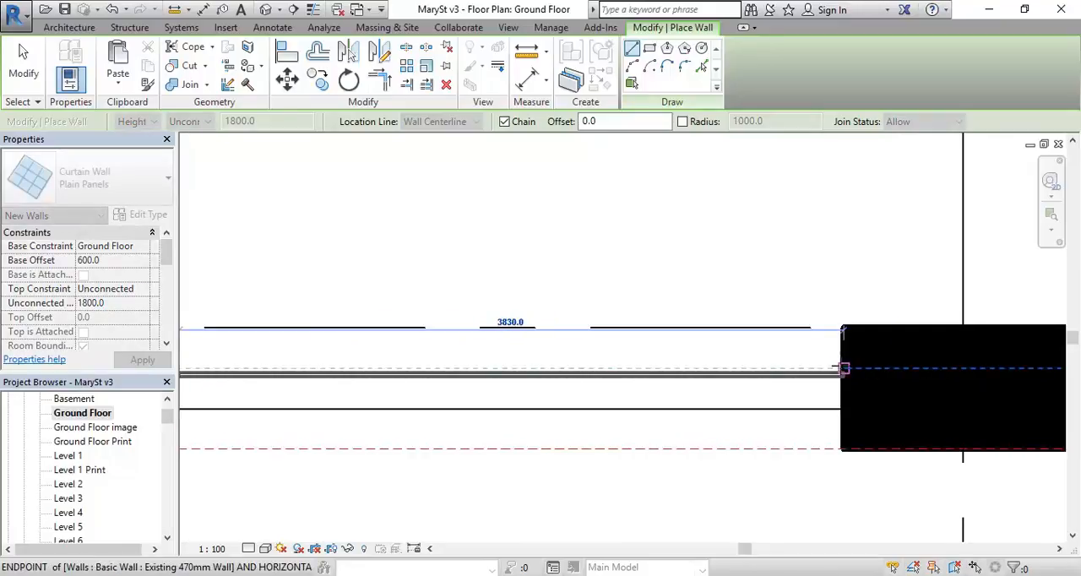
left_click(842, 368)
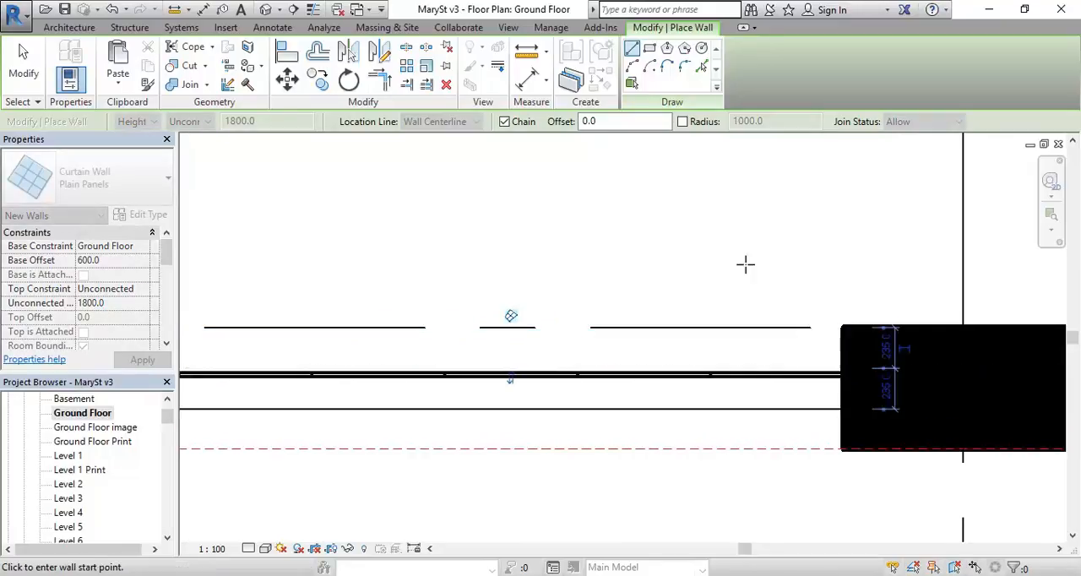
right_click(581, 218)
left_click(638, 227)
Step: Select the new curtain wall and open the South elevation at its bay
scroll(633, 249, "down", 1)
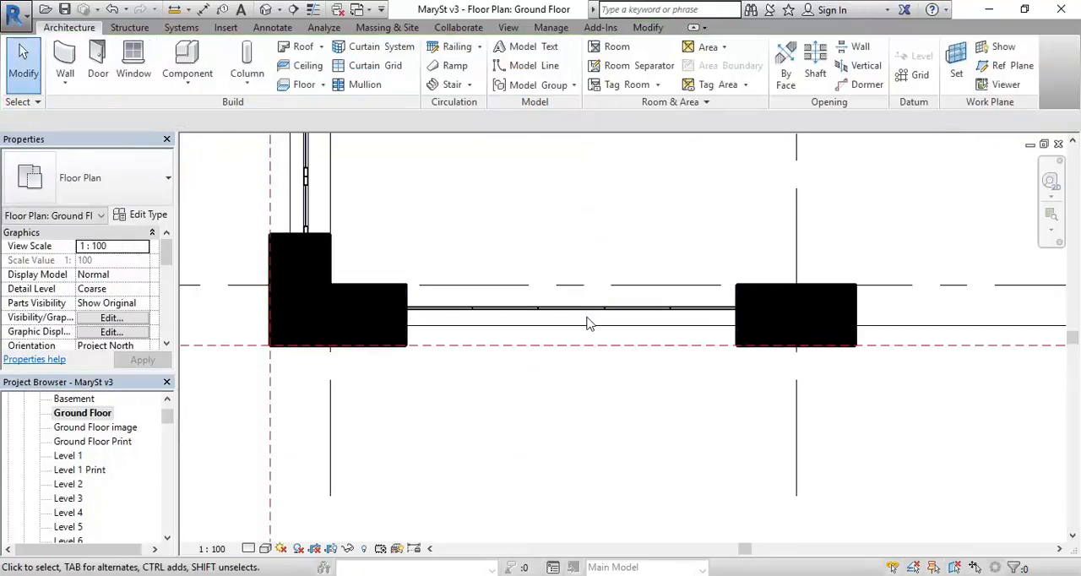
left_click(581, 314)
scroll(568, 243, "down", 5)
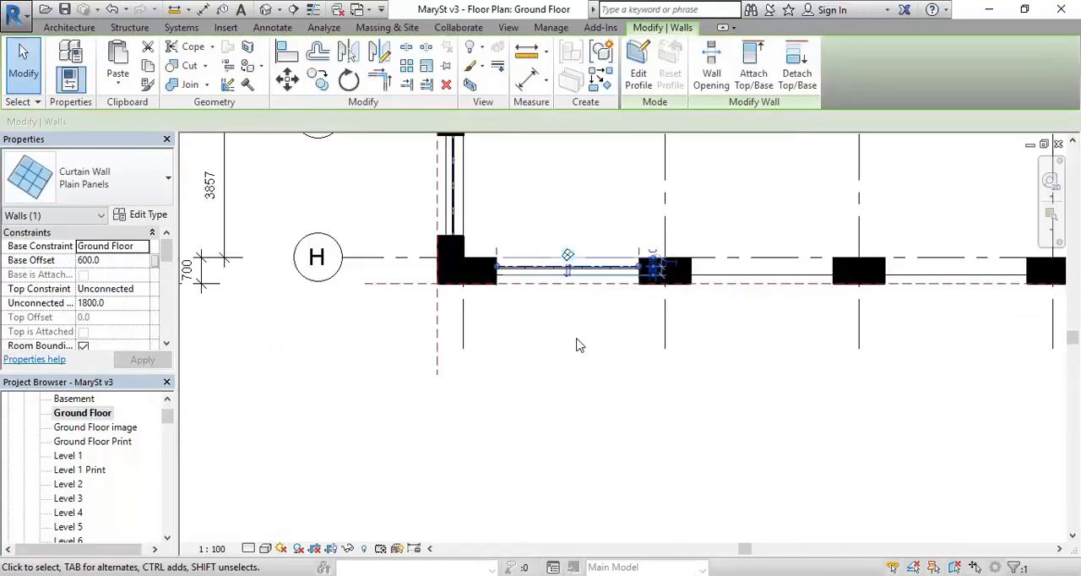
left_click_drag(168, 417, 167, 454)
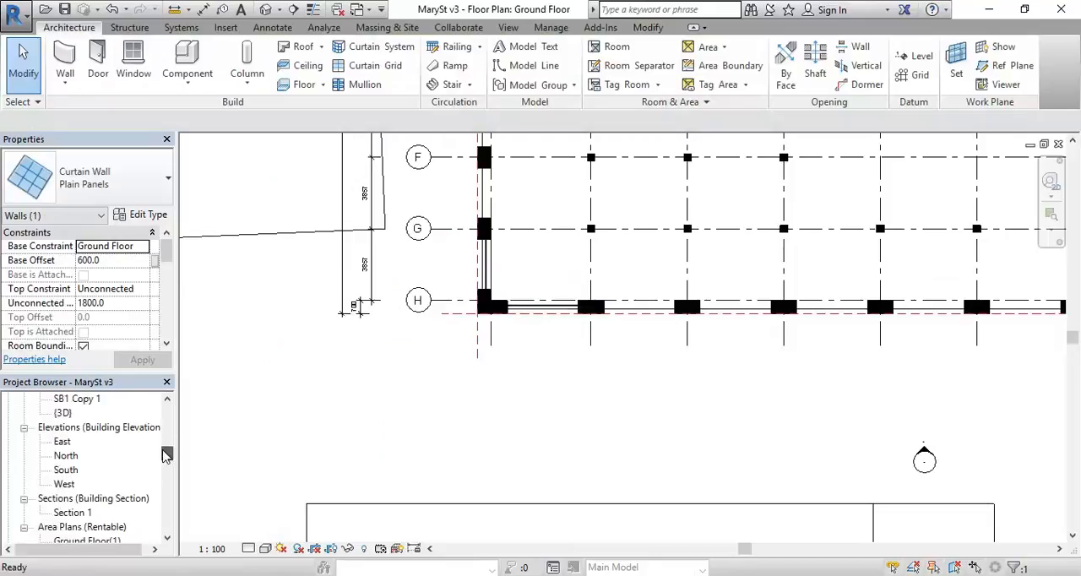
left_click(70, 475)
double_click(66, 470)
scroll(386, 389, "up", 3)
scroll(410, 392, "up", 3)
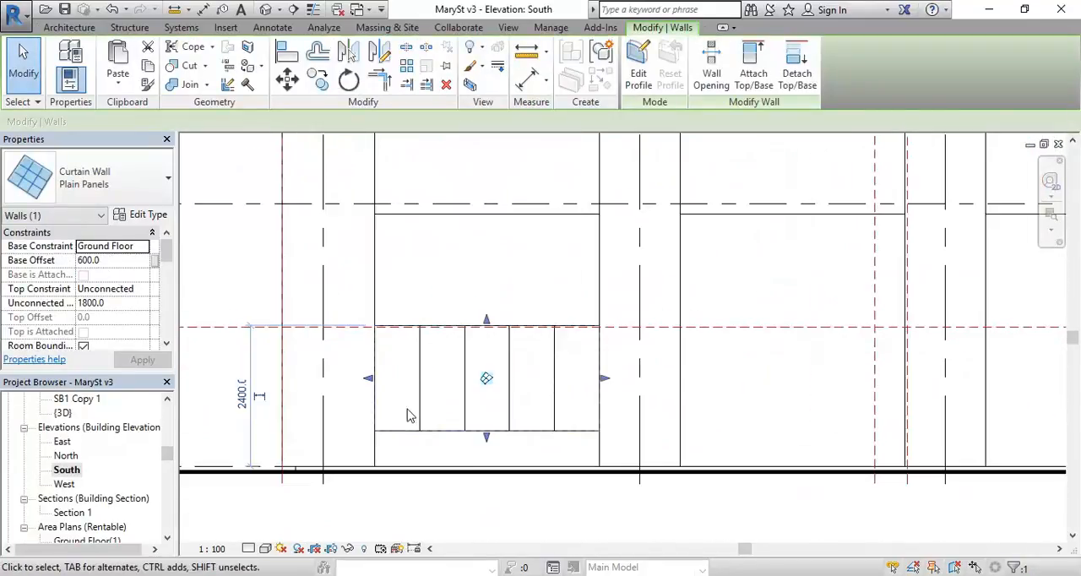
Step: Set the new curtain wall's base offset to 0 from the Ground Floor
middle_click_drag(457, 436, 452, 448)
left_click(117, 260)
type("0")
key("Return")
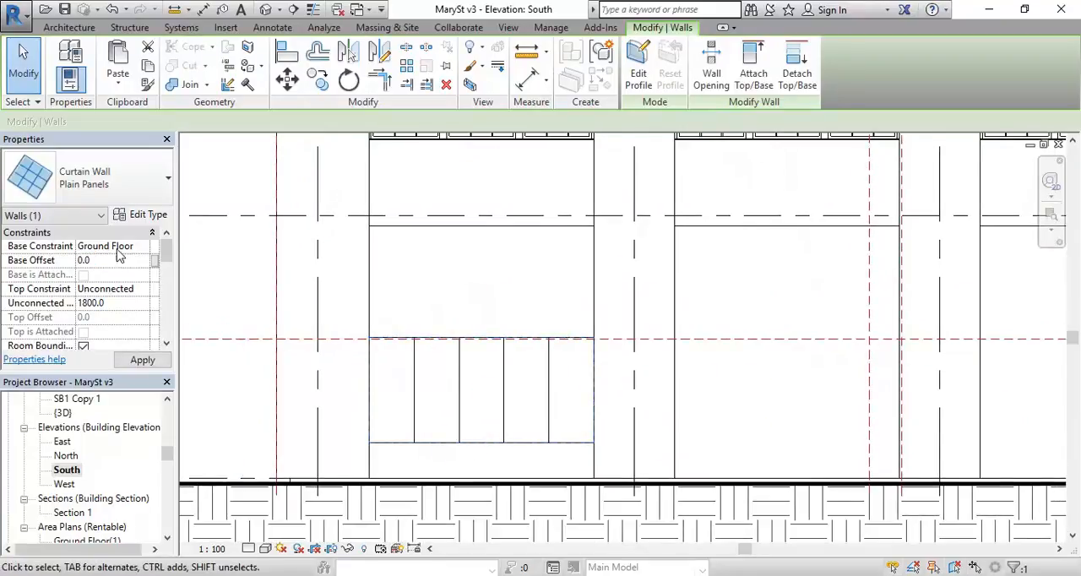
Step: Raise the top of the new curtain wall to the horizontal reference plane, for an unconnected height of 2370 mm
left_click(146, 289)
left_click(135, 302)
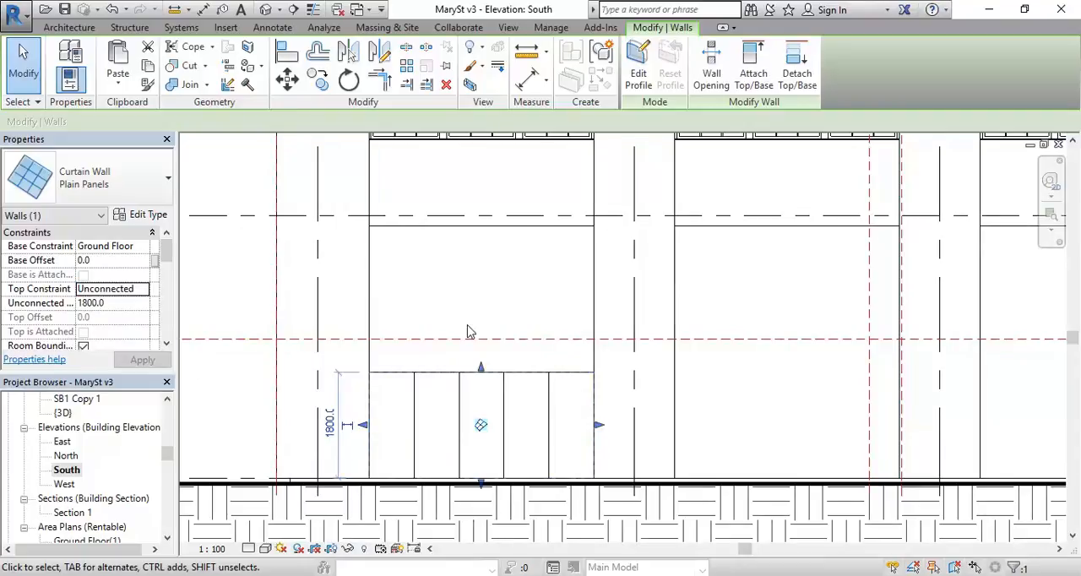
scroll(499, 369, "up", 2)
left_click_drag(506, 349, 516, 309)
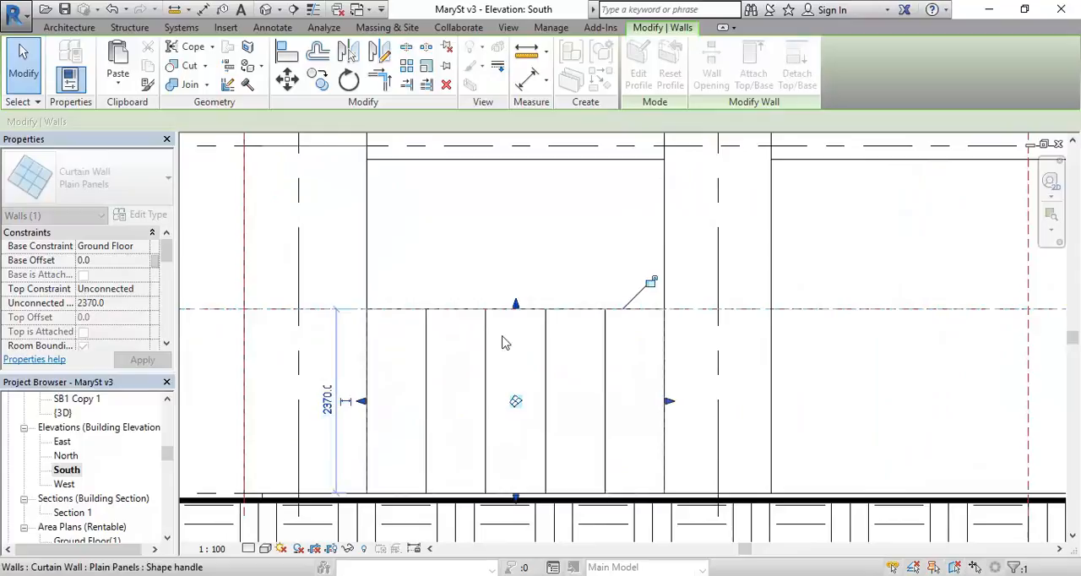
left_click(490, 266)
middle_click_drag(525, 382, 540, 363)
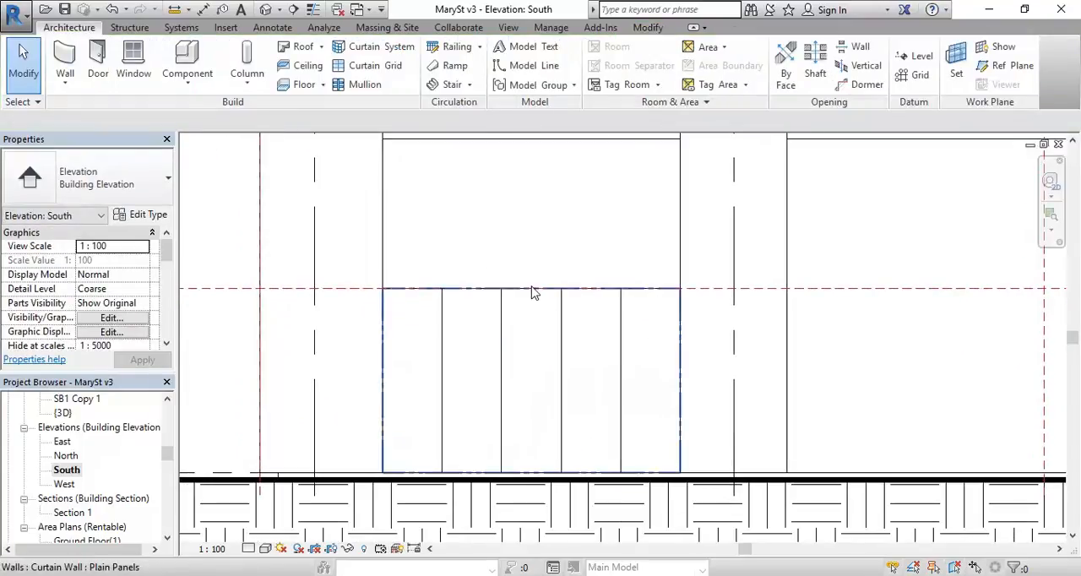
Step: Set the number of vertical grid divisions of the 2370 mm high curtain wall to 2
left_click(540, 321)
scroll(641, 301, "up", 1)
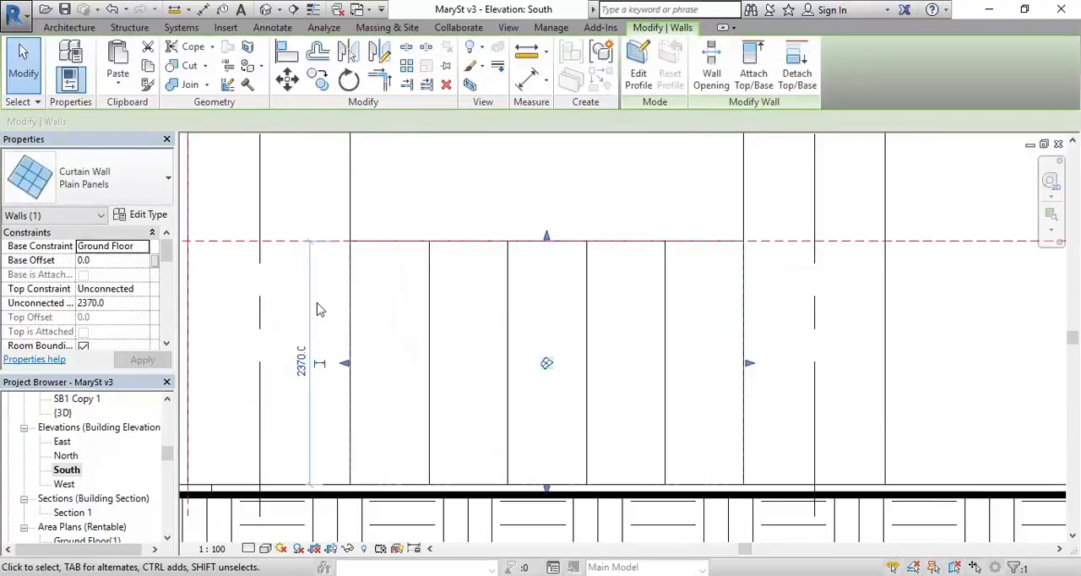
left_click(167, 347)
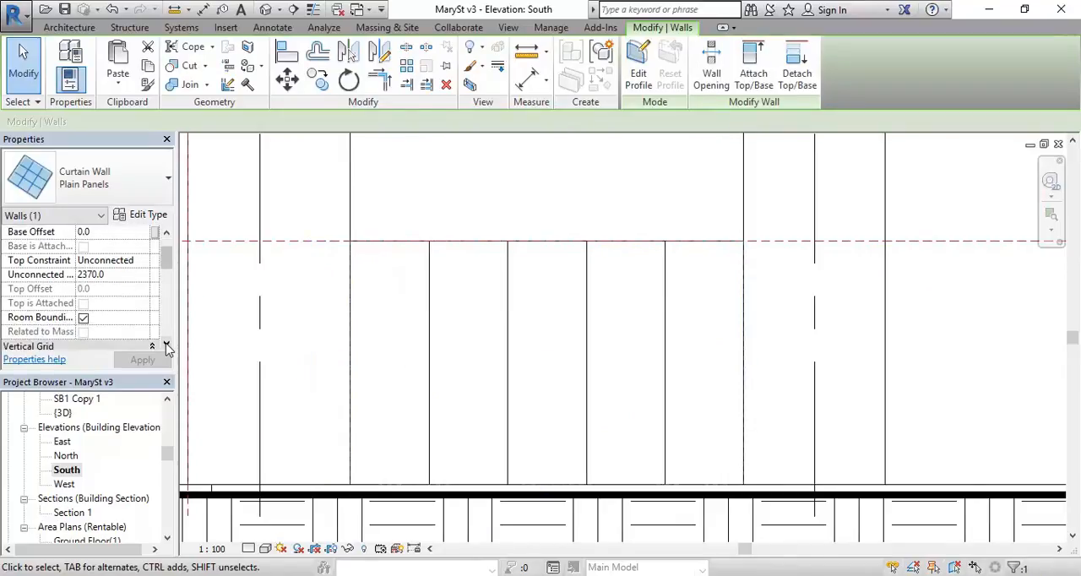
mouse_move(257, 573)
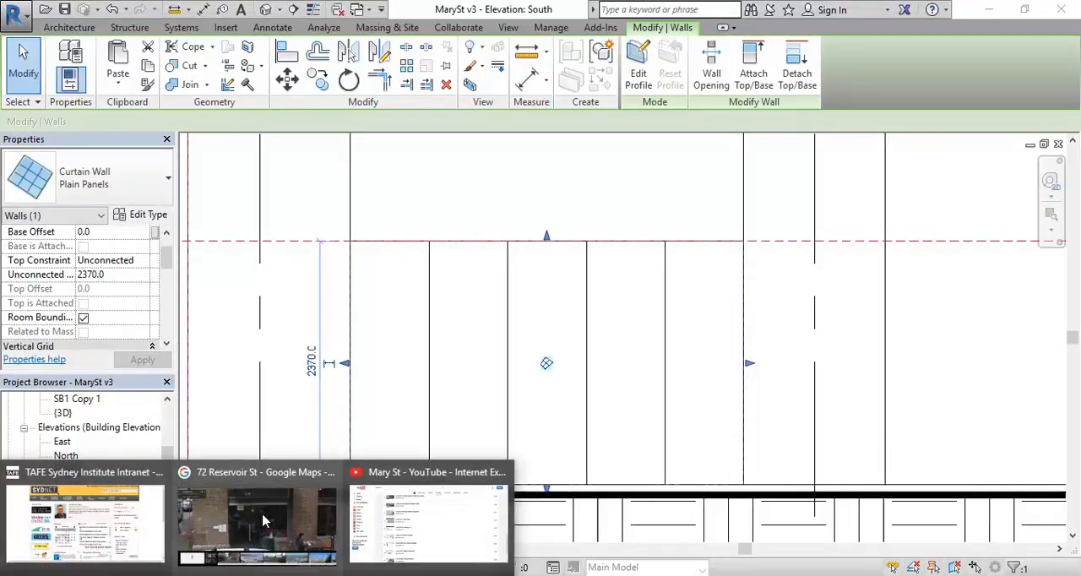
left_click(168, 288)
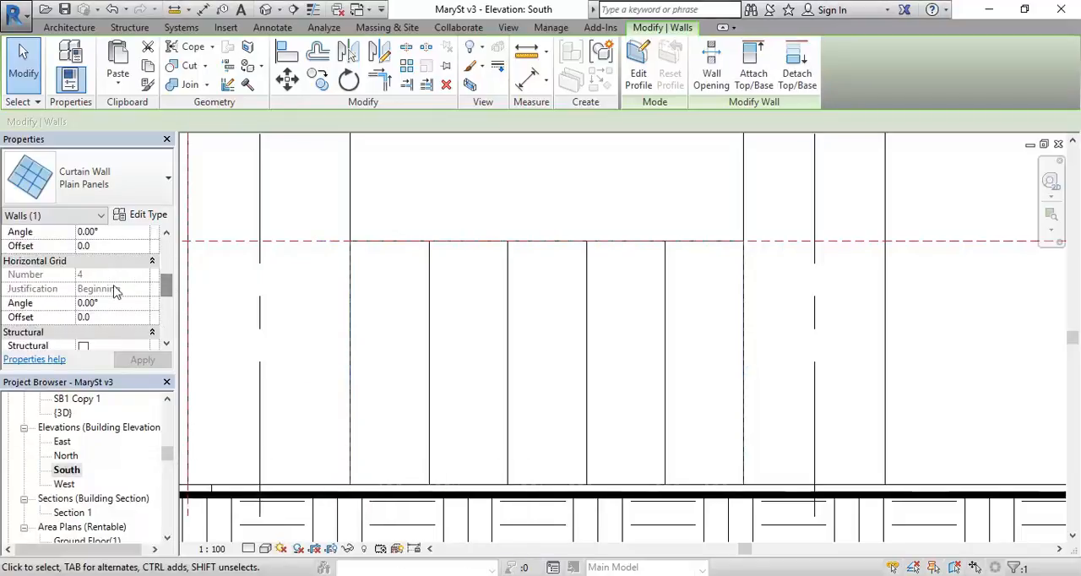
left_click(444, 321)
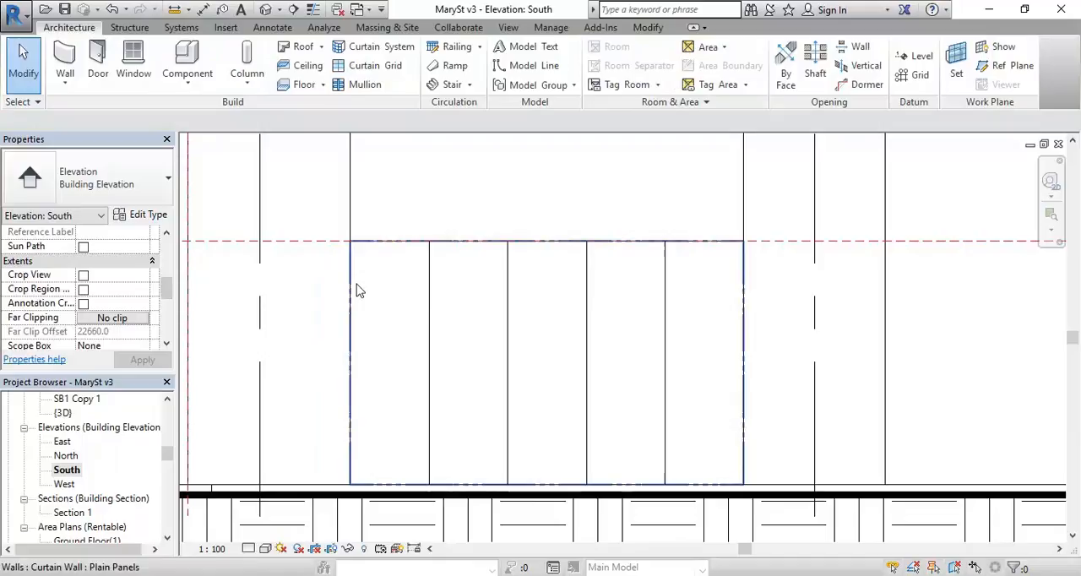
left_click(437, 248)
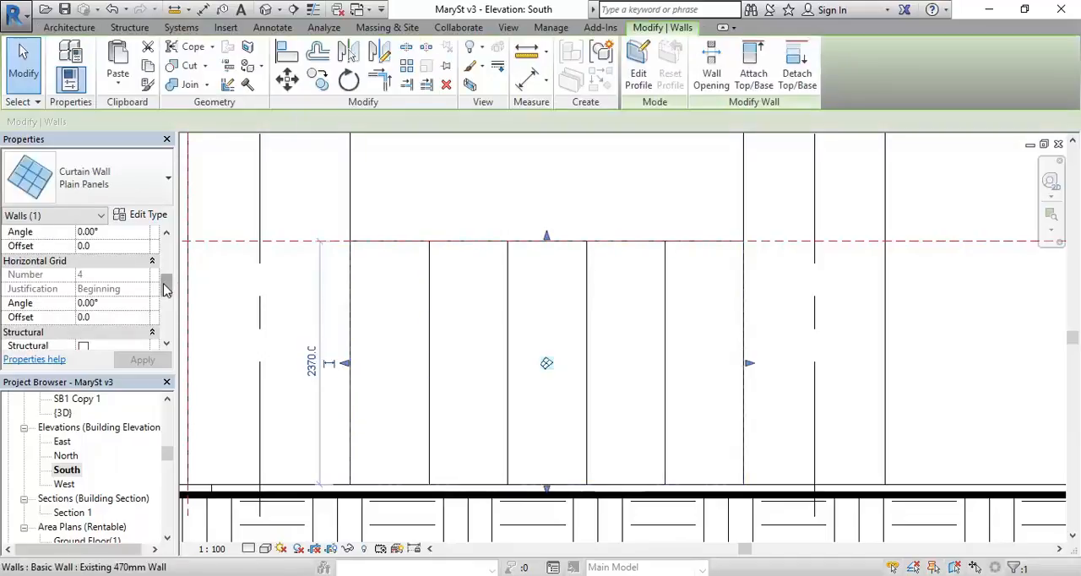
left_click(422, 222)
left_click(465, 250)
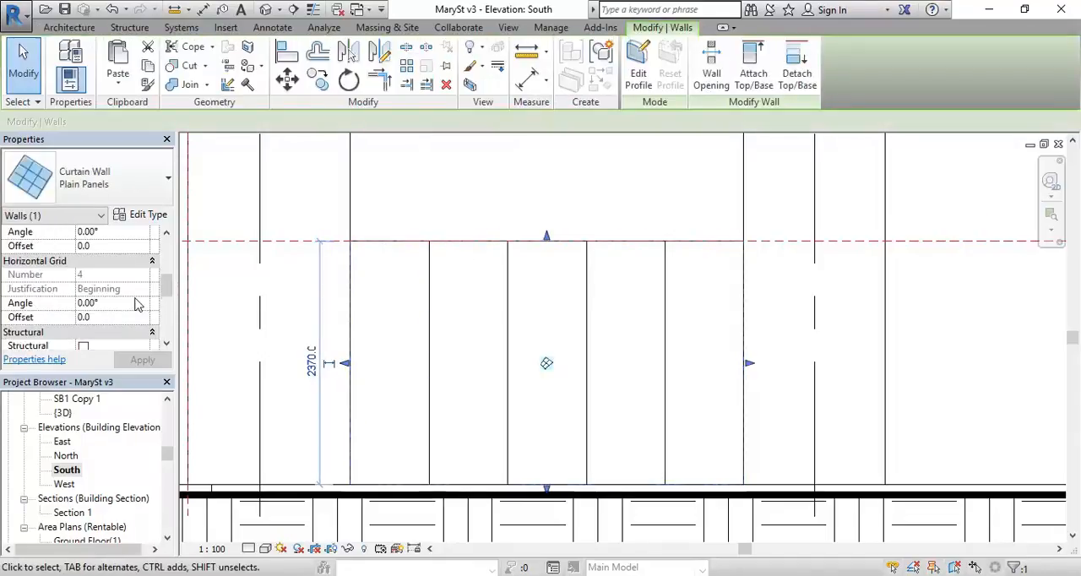
left_click(101, 274)
mouse_move(166, 283)
left_mouse_down()
mouse_move(167, 295)
mouse_move(165, 267)
left_mouse_up()
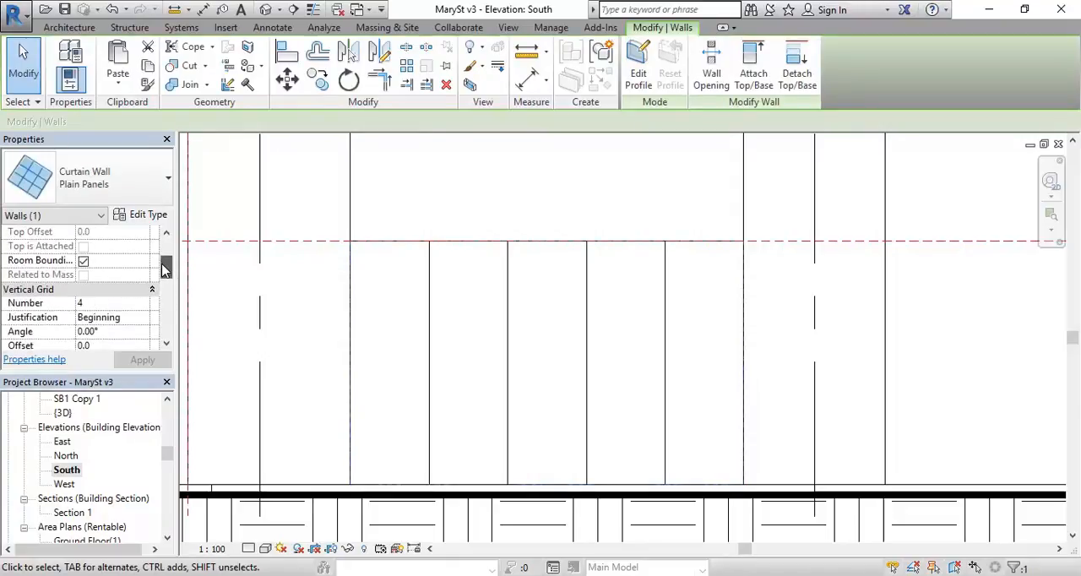
left_click(99, 304)
type("2")
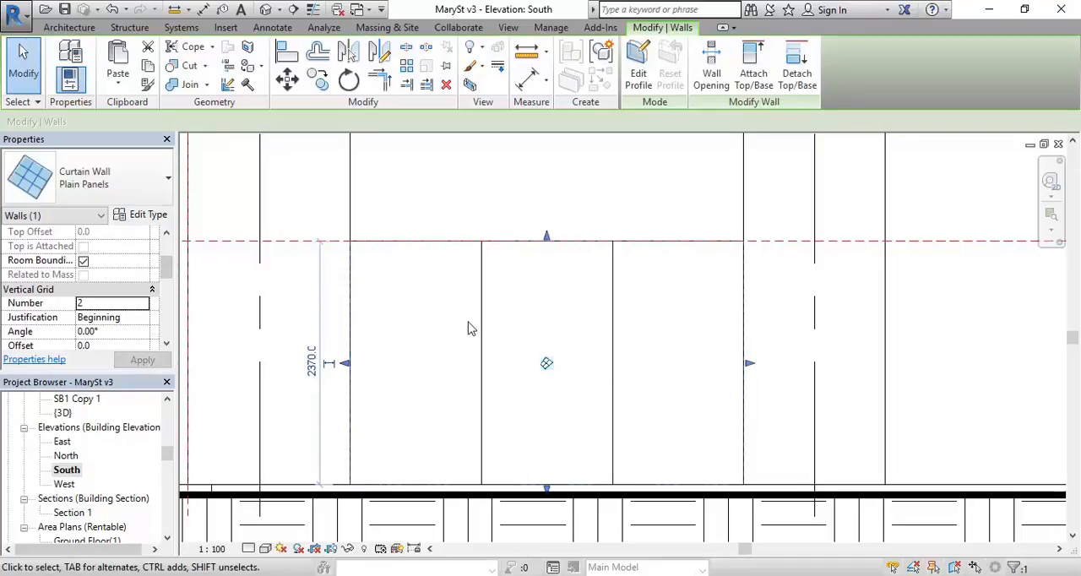
Step: Check the bay against the Street View photo, and unpin the right-hand vertical grid line and set it 800 mm from the wall's right edge
mouse_move(157, 571)
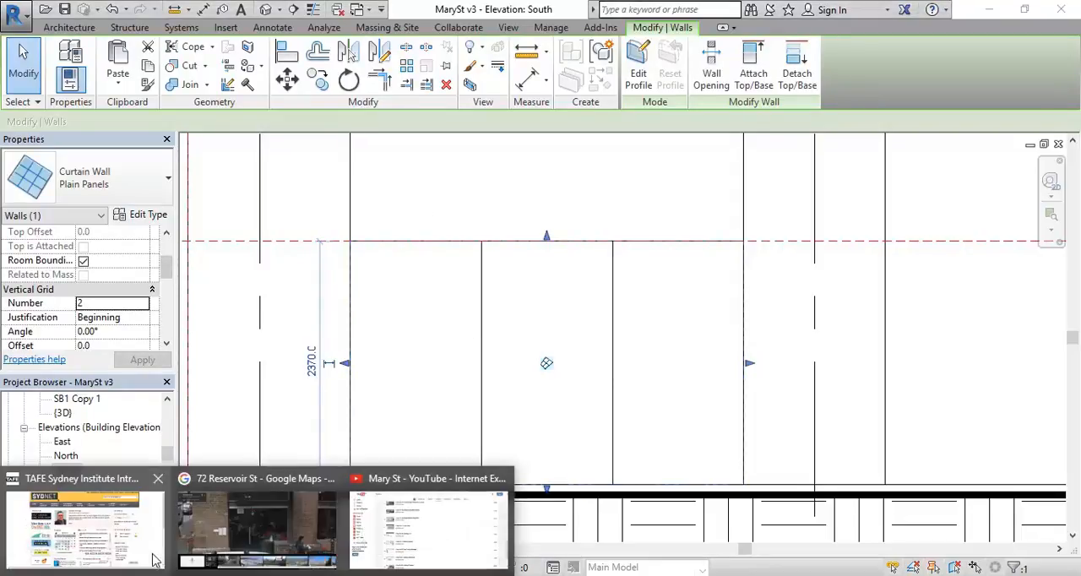
mouse_move(256, 544)
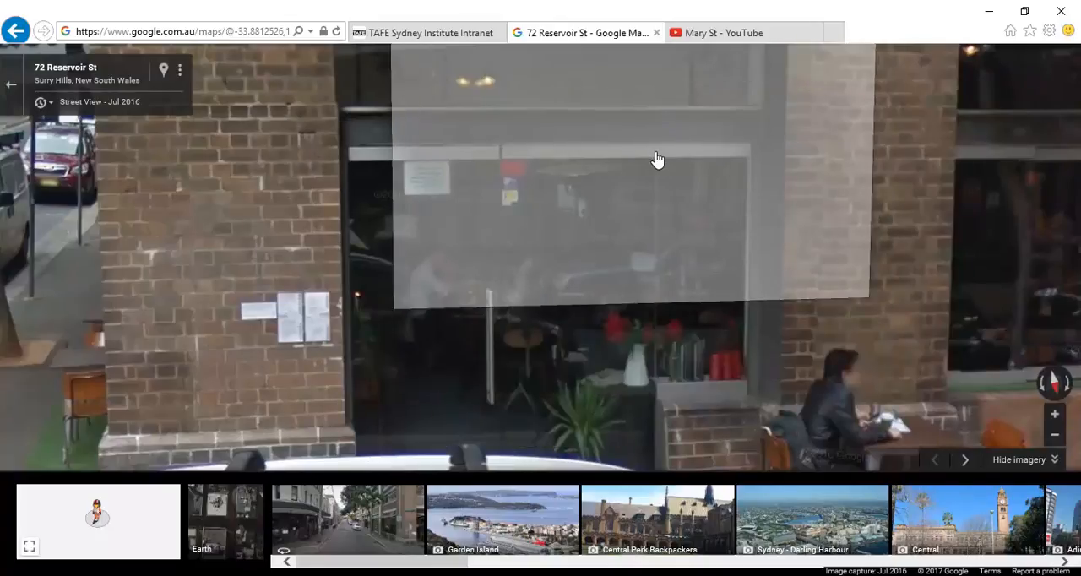
left_click(989, 11)
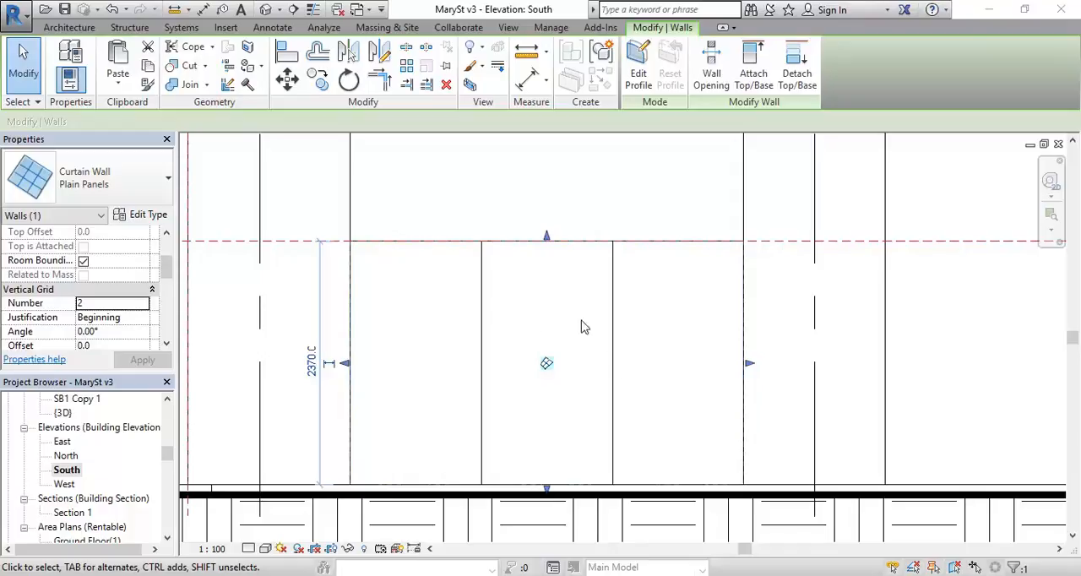
key("Escape")
left_click(614, 337)
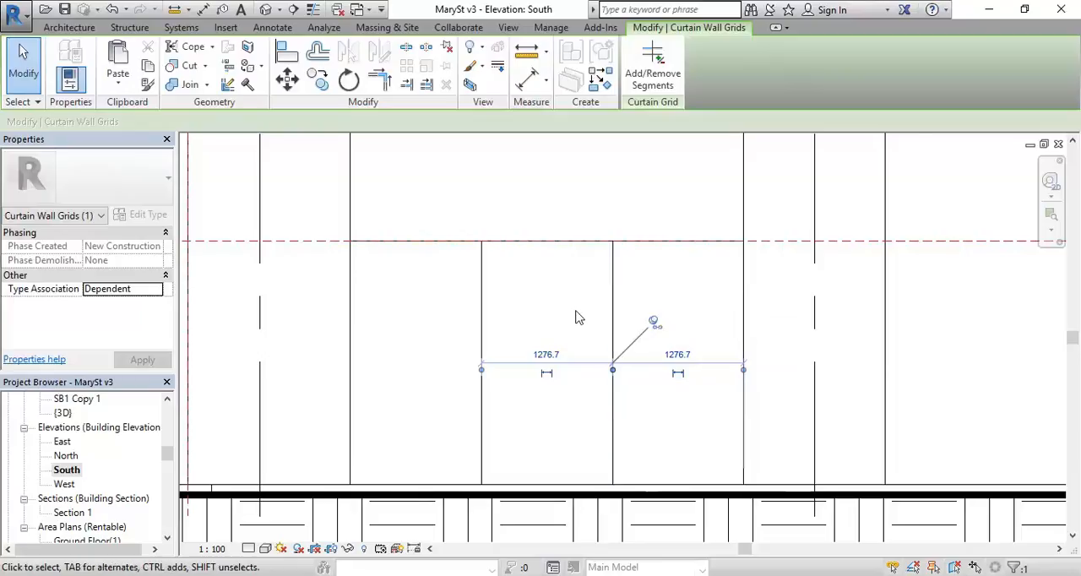
key("Escape")
left_click(614, 346)
left_click(654, 324)
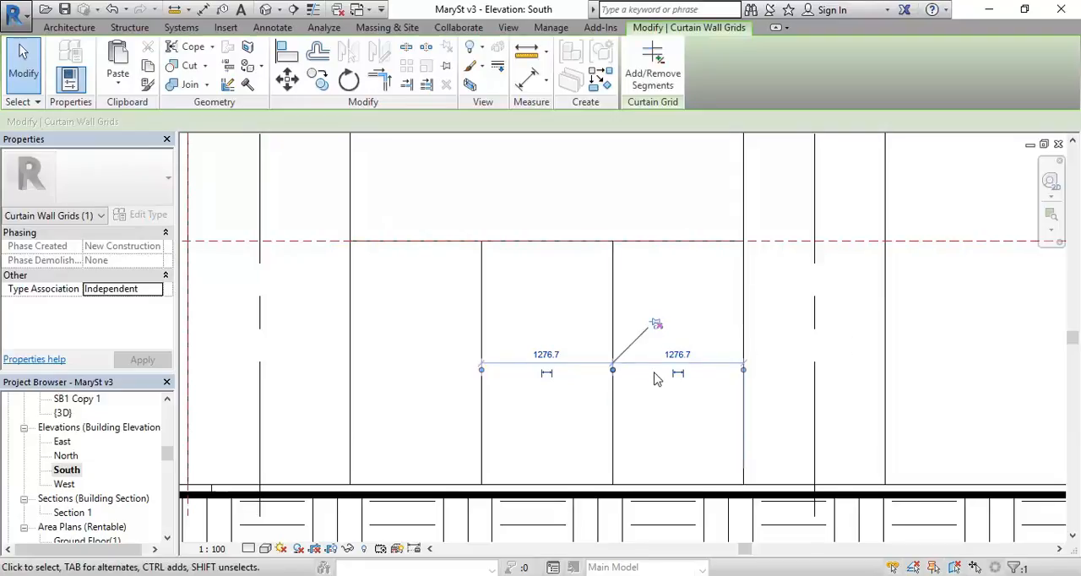
left_click(676, 354)
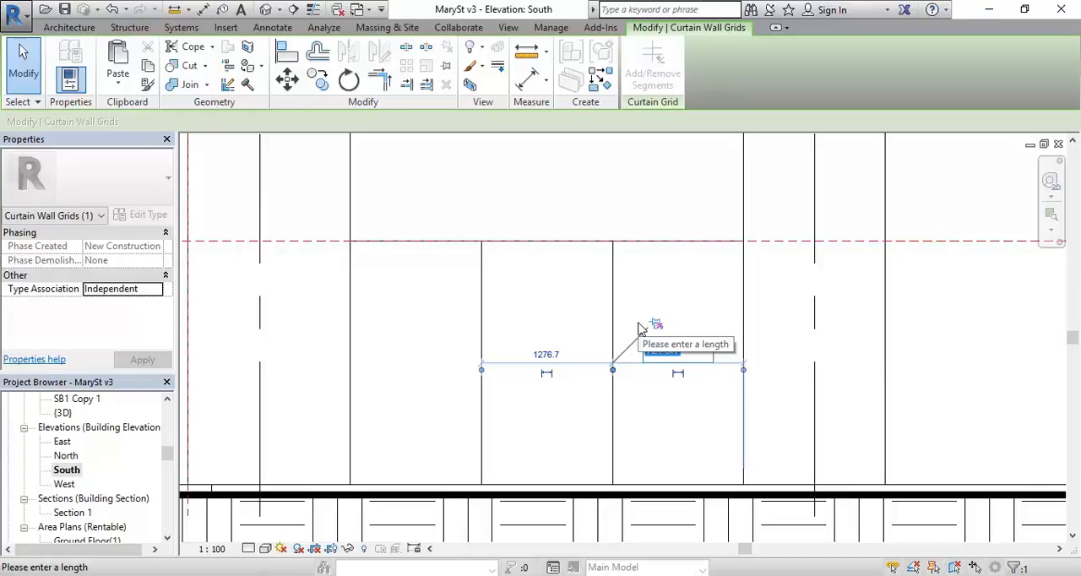
type("800")
key("Return")
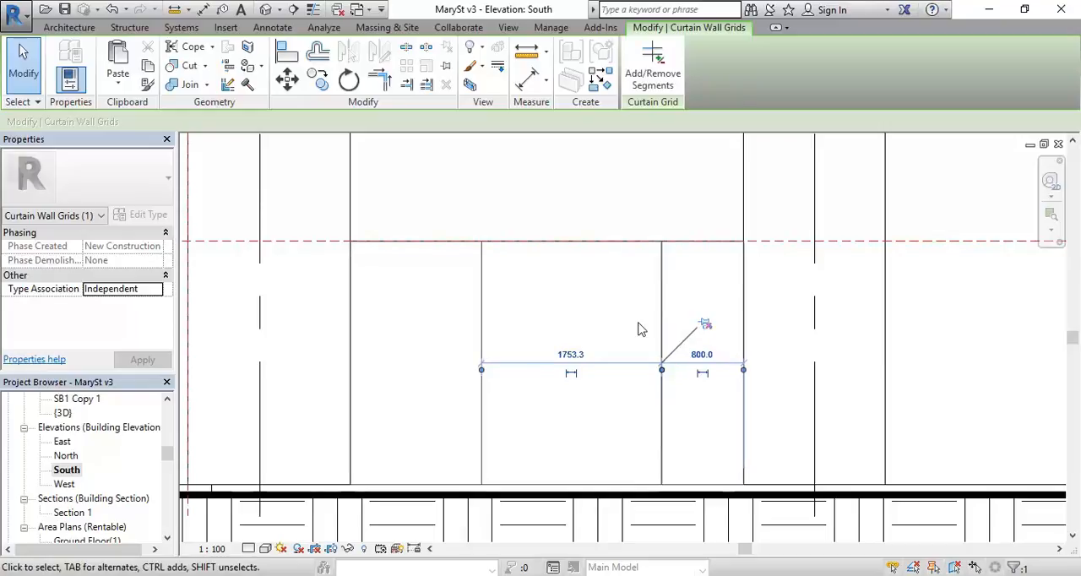
key("Escape")
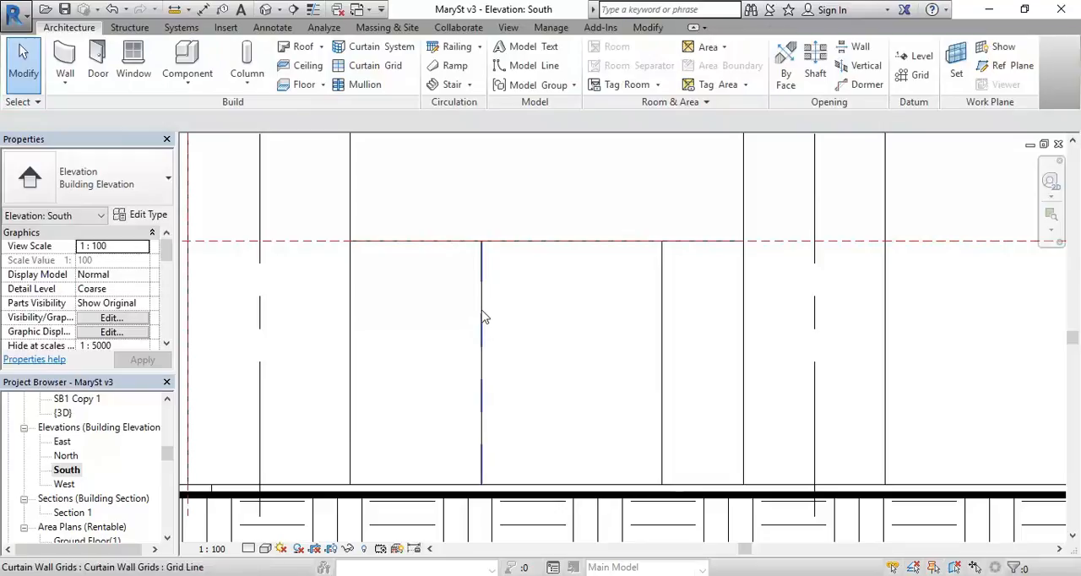
Step: Unpin the left-hand vertical grid line and move it to 1500 mm from the curtain wall's left edge
left_click(482, 316)
left_click(522, 322)
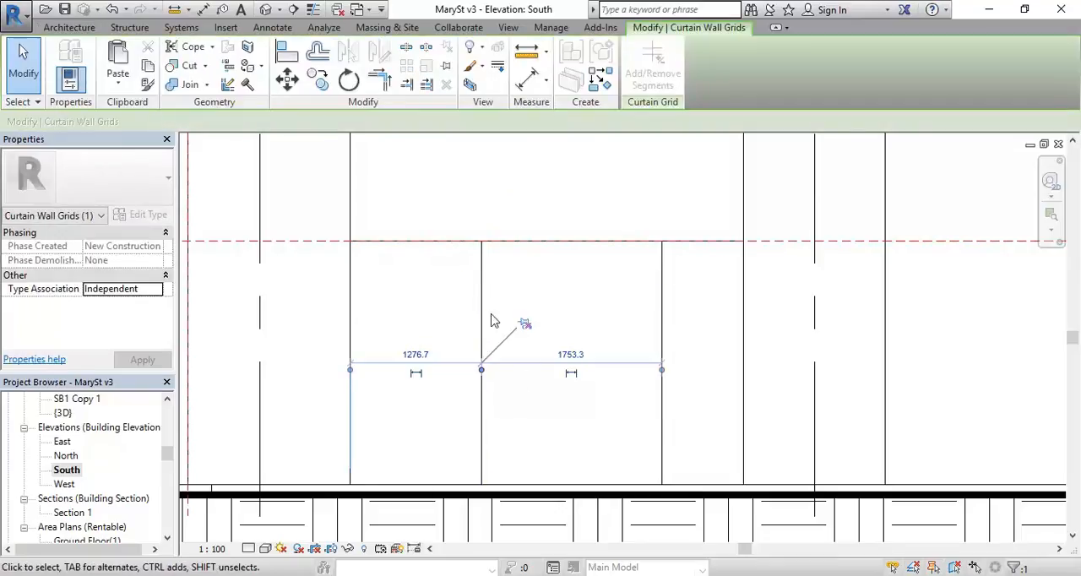
left_click_drag(486, 314, 507, 317)
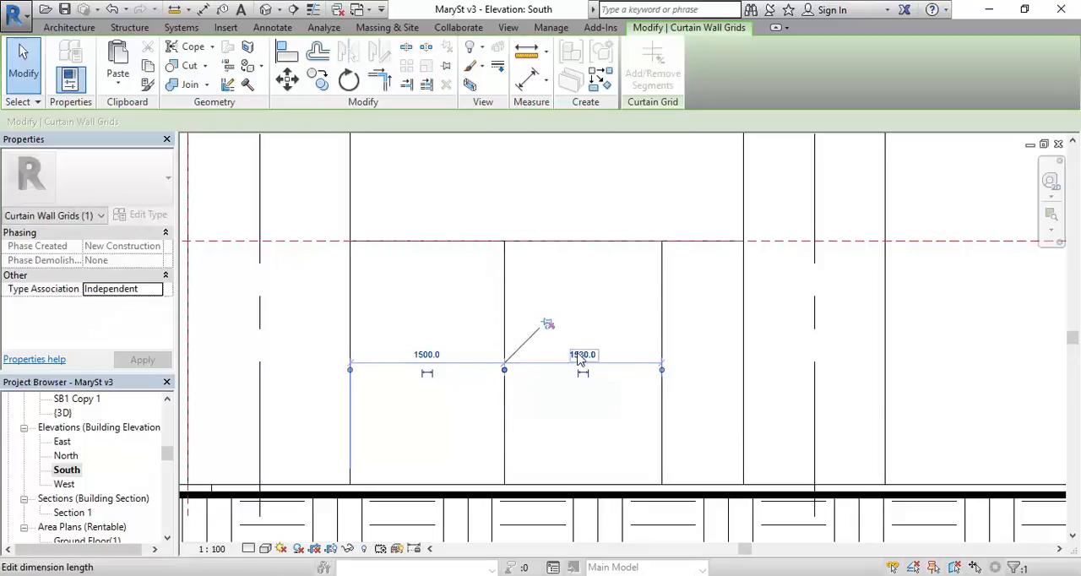
scroll(516, 331, "up", 2)
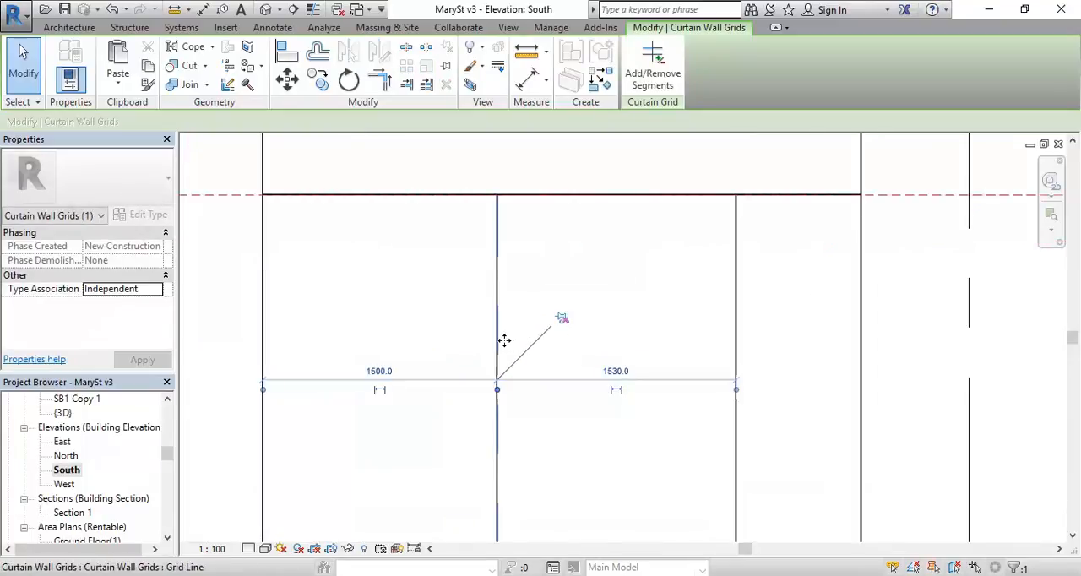
left_click(455, 314)
scroll(455, 314, "down", 2)
middle_click_drag(650, 373, 594, 354)
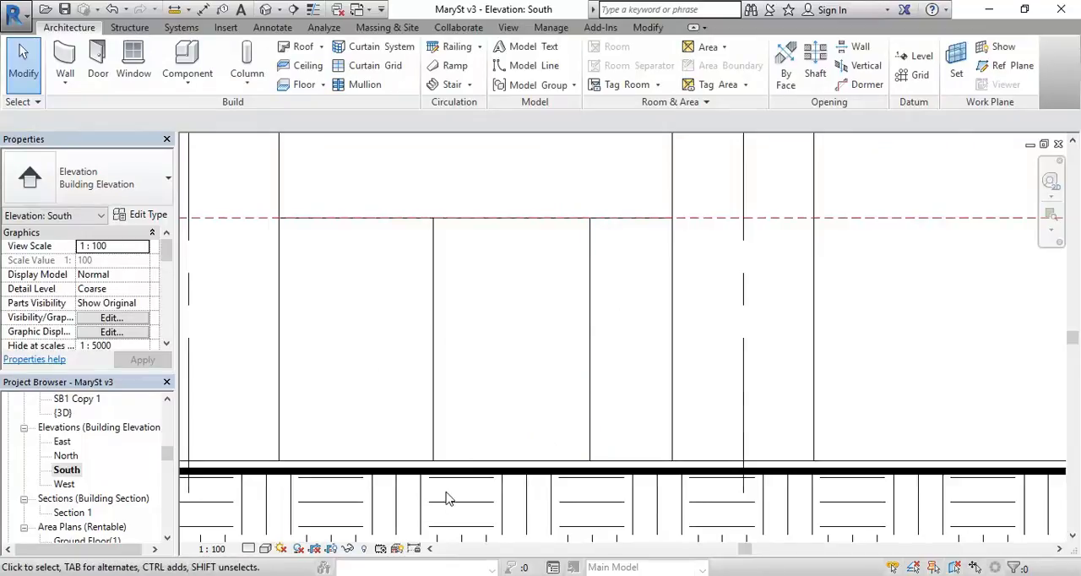
middle_click_drag(557, 380, 571, 386)
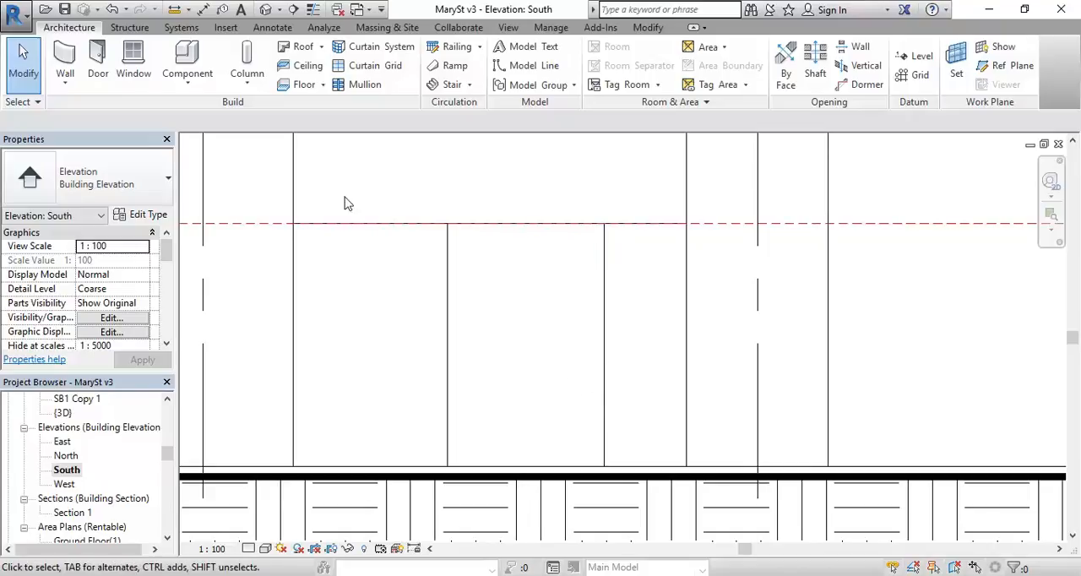
Step: Edit the curtain wall's profile, adding a line along the right-hand grid line and a horizontal line 700 mm above the base to the right edge
left_click(518, 227)
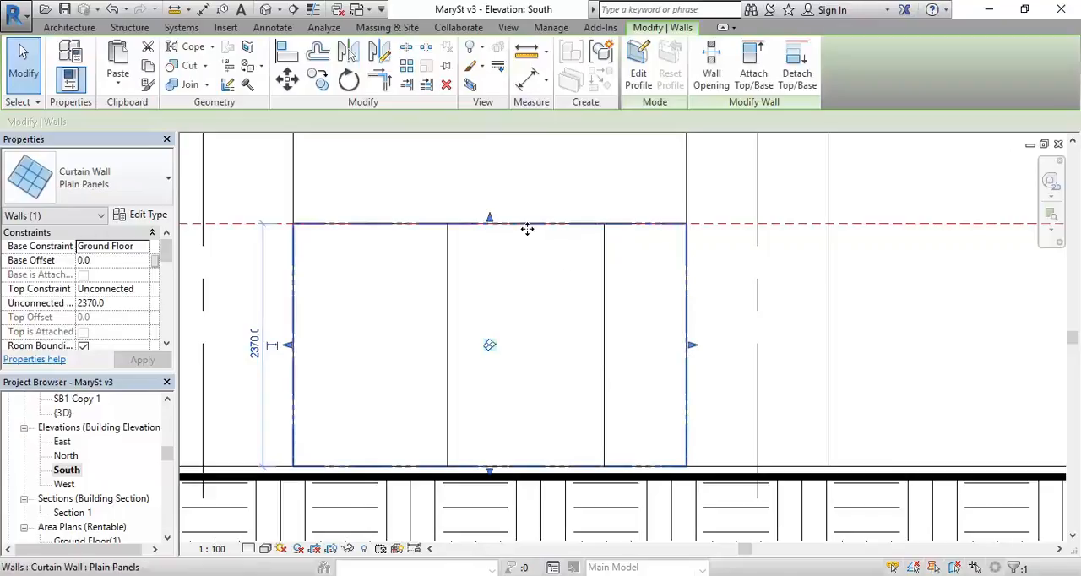
left_click(639, 76)
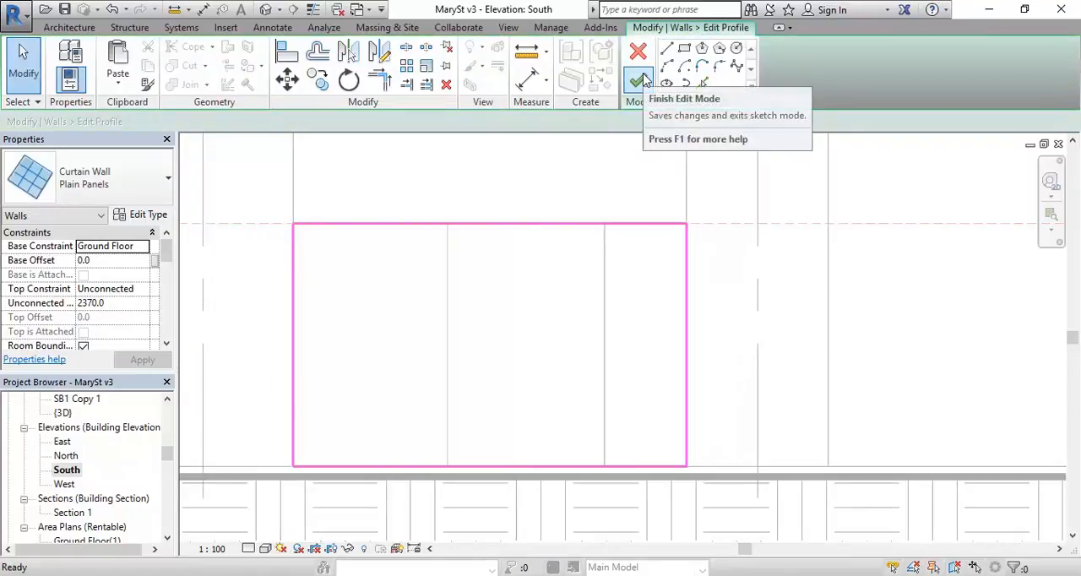
left_click(703, 85)
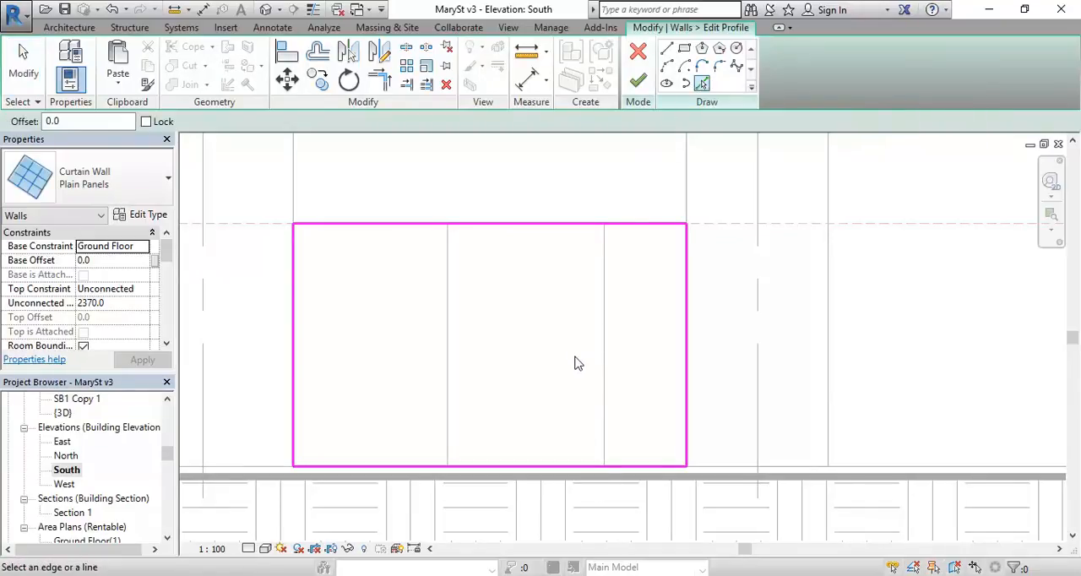
left_click(612, 405)
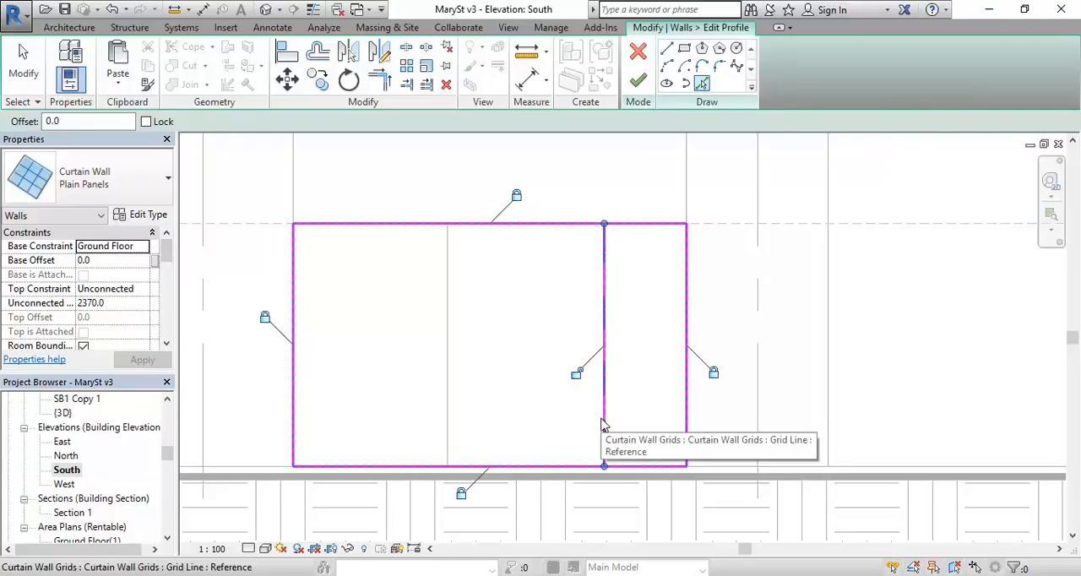
left_click(666, 51)
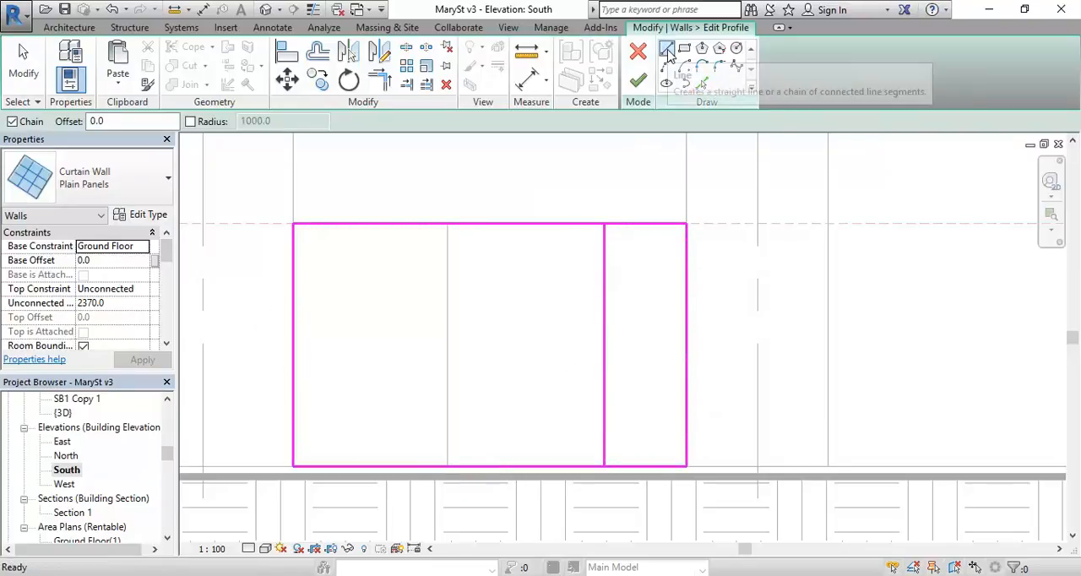
left_click(605, 395)
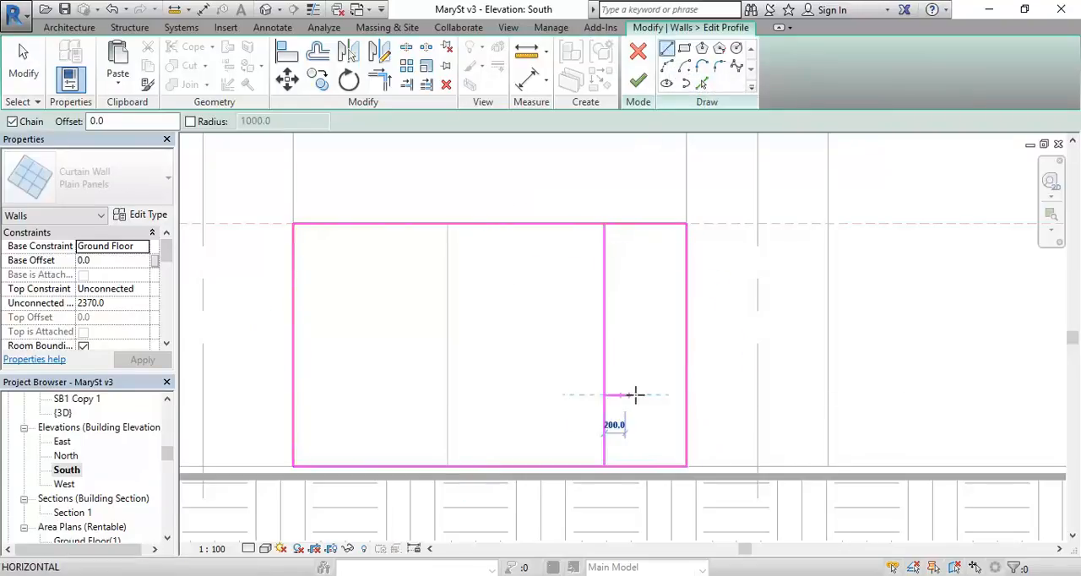
left_click(685, 394)
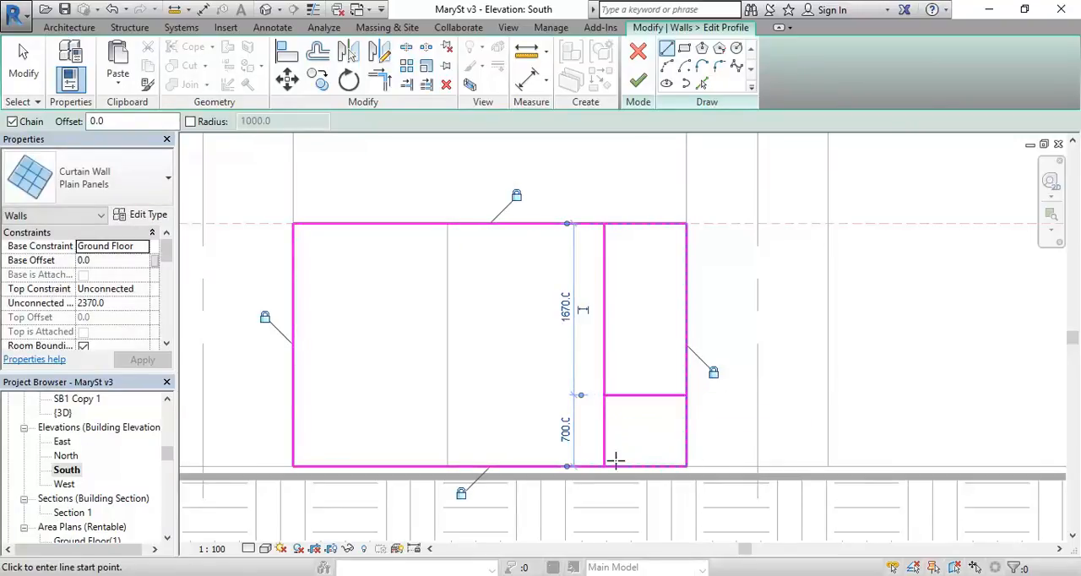
Step: Trim the profile lines to notch out the lower right corner, and finish the curtain wall's profile edit
left_click(380, 80)
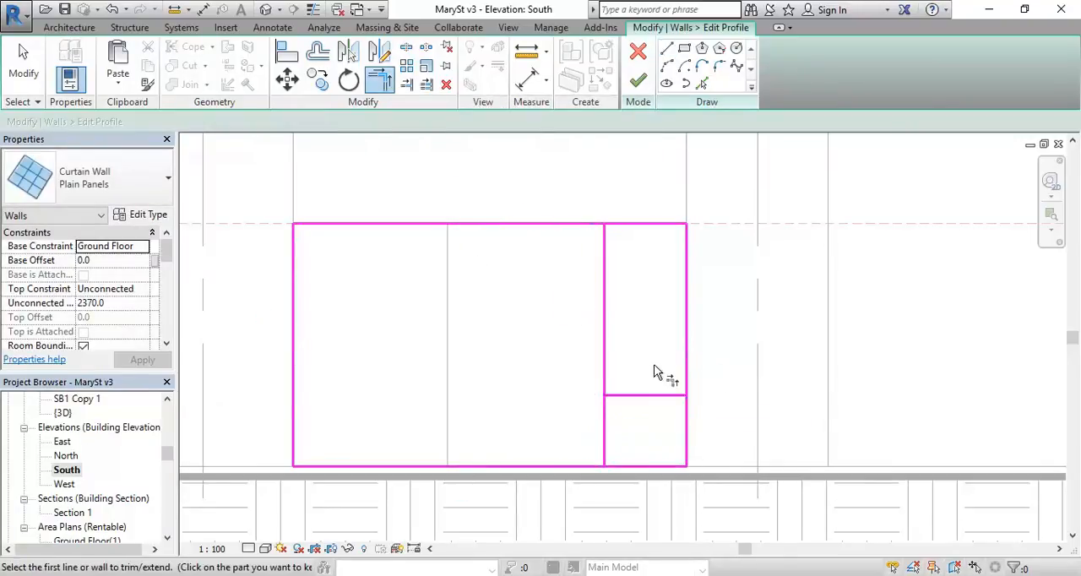
left_click(686, 371)
left_click(653, 395)
left_click(640, 395)
left_click(605, 429)
left_click(604, 449)
left_click(582, 465)
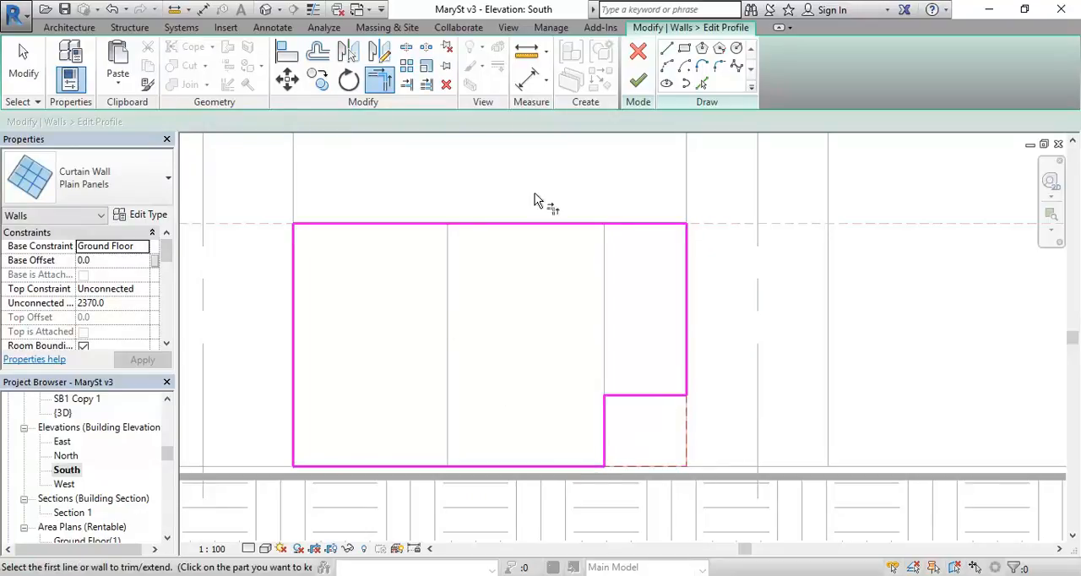
left_click(637, 79)
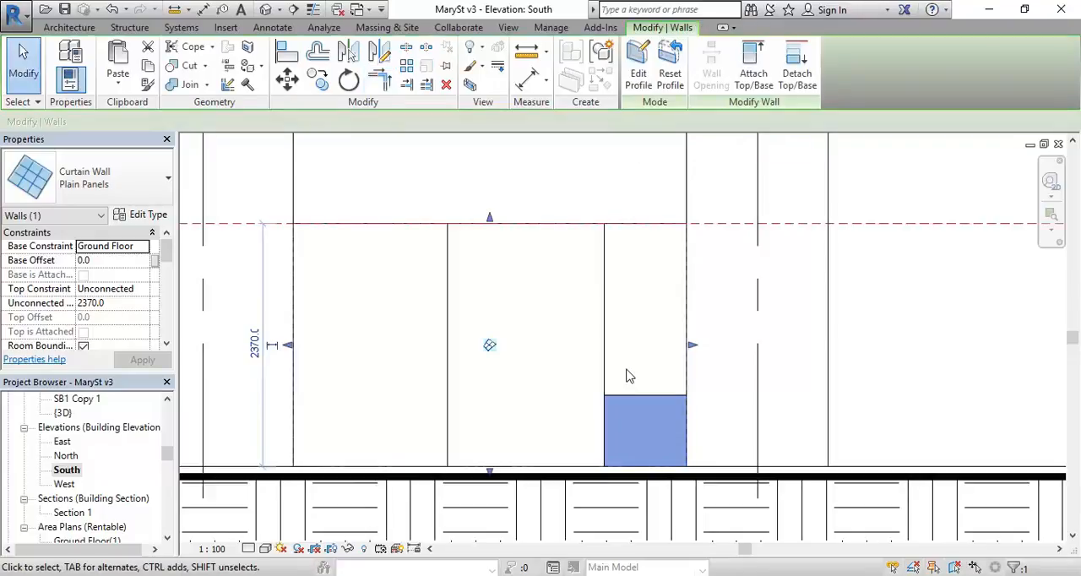
left_click(519, 425)
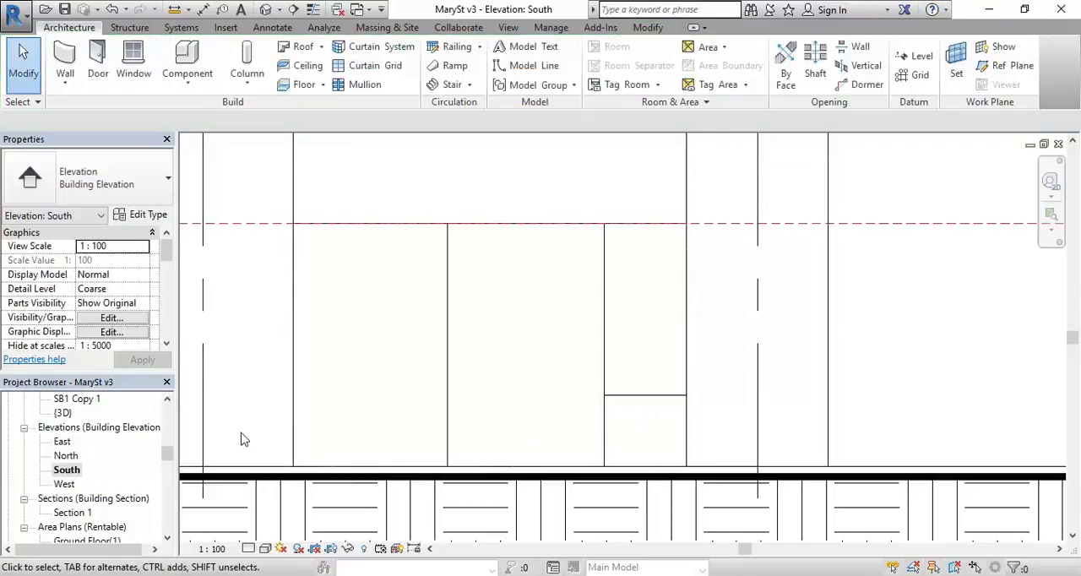
Step: Open the {3D} view and examine the notched curtain wall in the Reservoir St bay up close
double_click(62, 413)
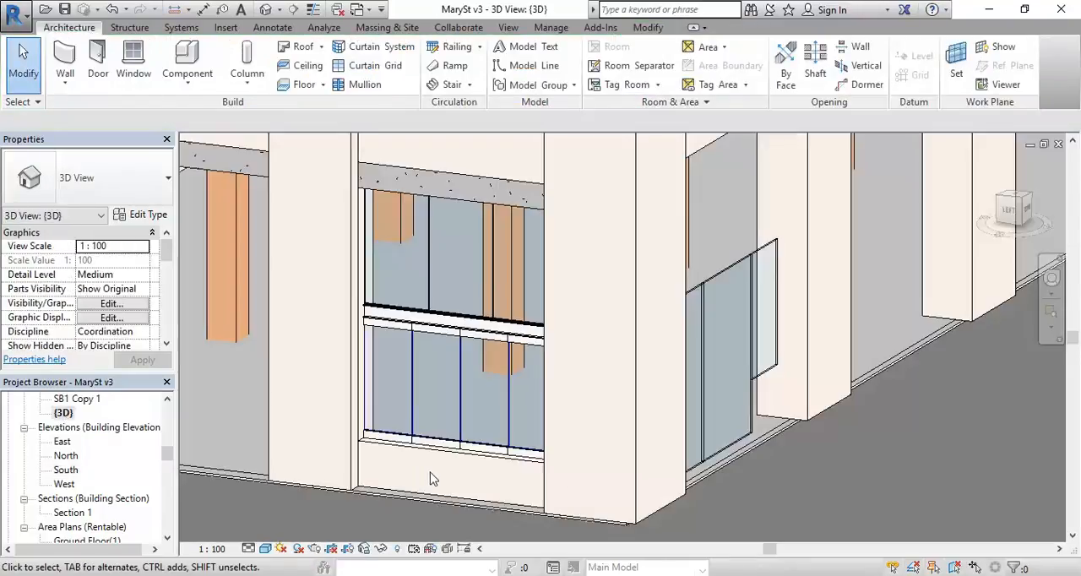
middle_click_drag(758, 428, 584, 371, "shift")
scroll(666, 363, "up", 3)
middle_click_drag(675, 354, 560, 331)
scroll(561, 338, "up", 2)
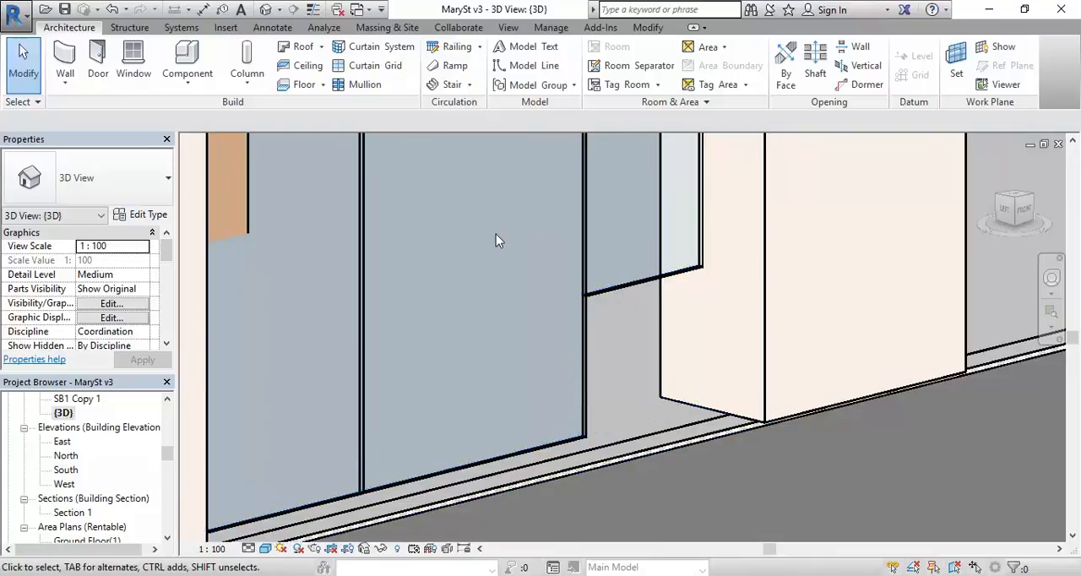
Step: Examine the left-hand vertical grid line of the Reservoir St curtain wall and compare it with the door in the Street View photo
scroll(560, 356, "down", 5)
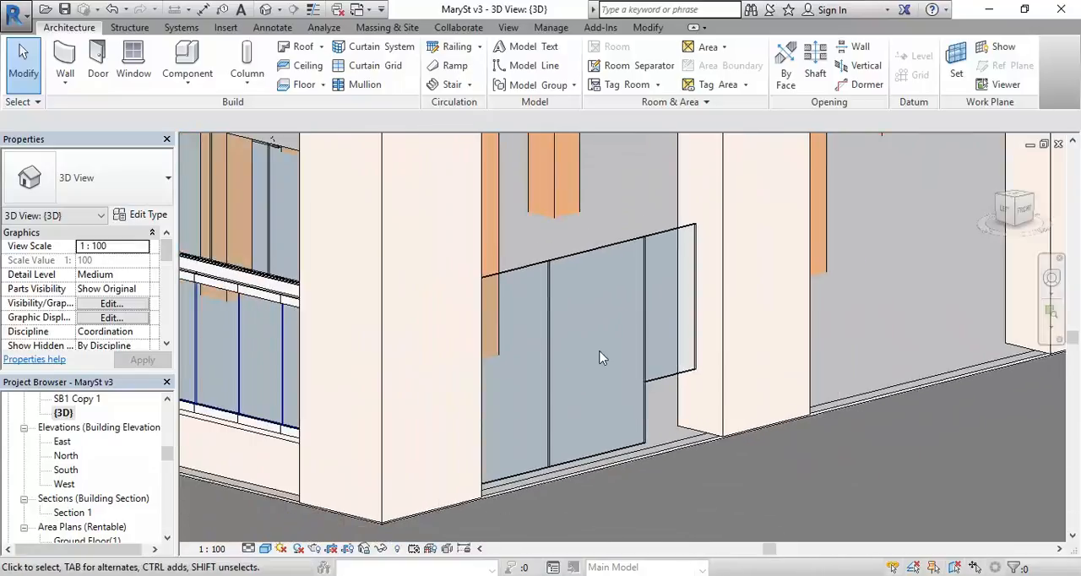
left_click(549, 363)
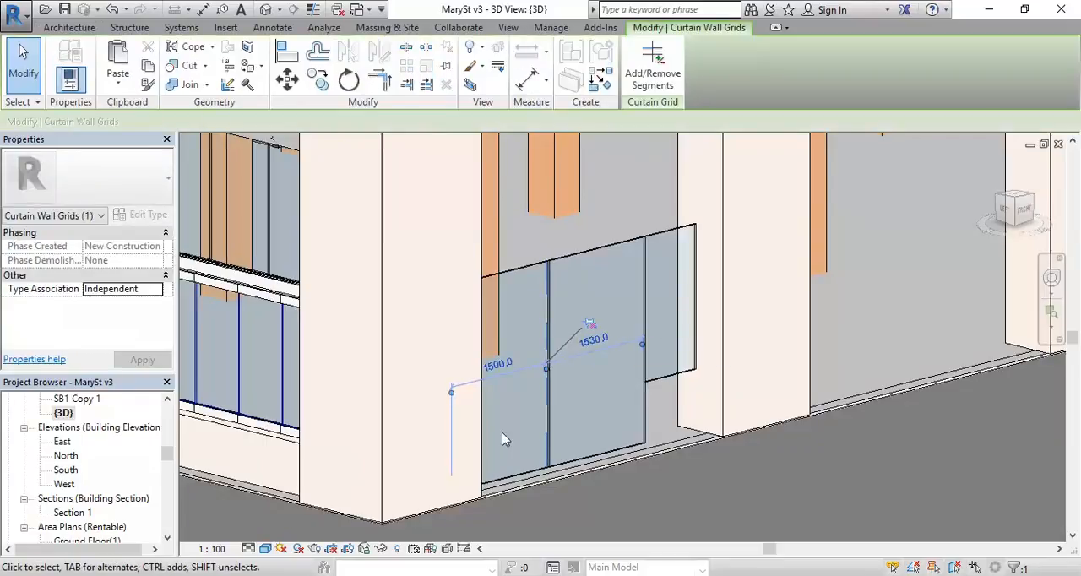
middle_click_drag(502, 432, 541, 441)
scroll(541, 441, "up", 2)
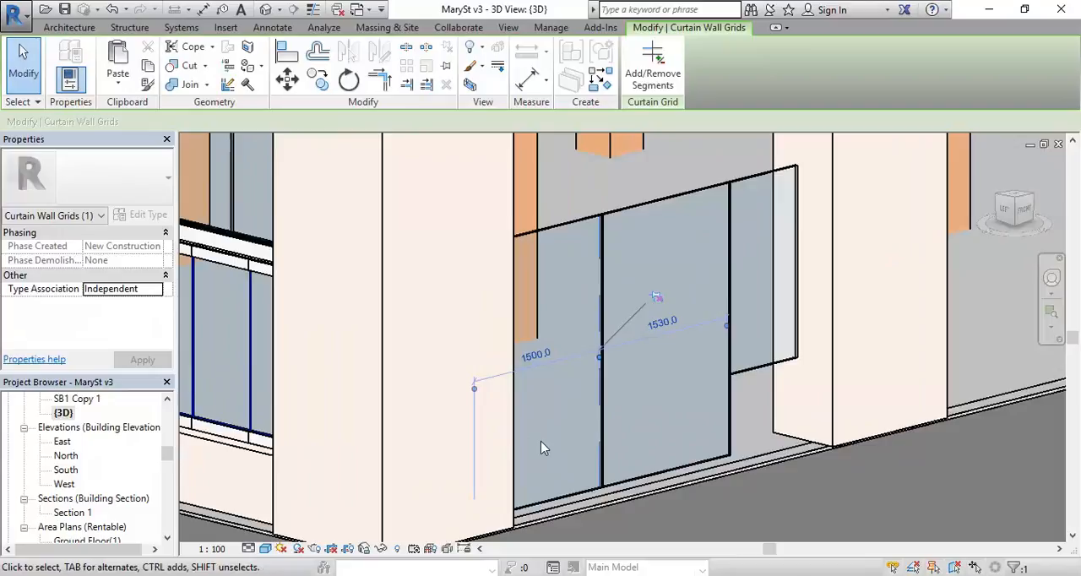
scroll(543, 447, "up", 1)
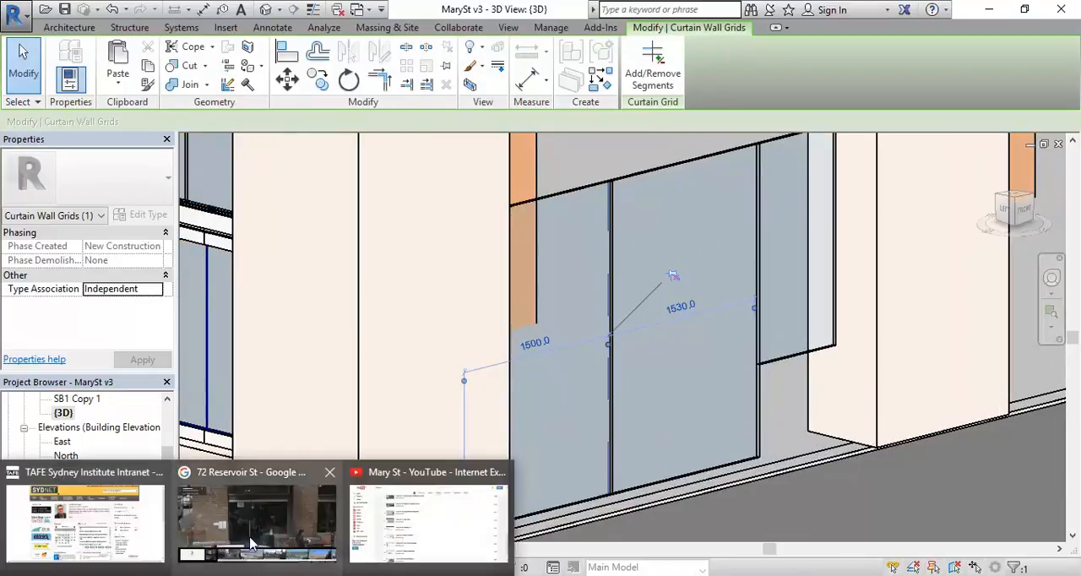
left_click(256, 515)
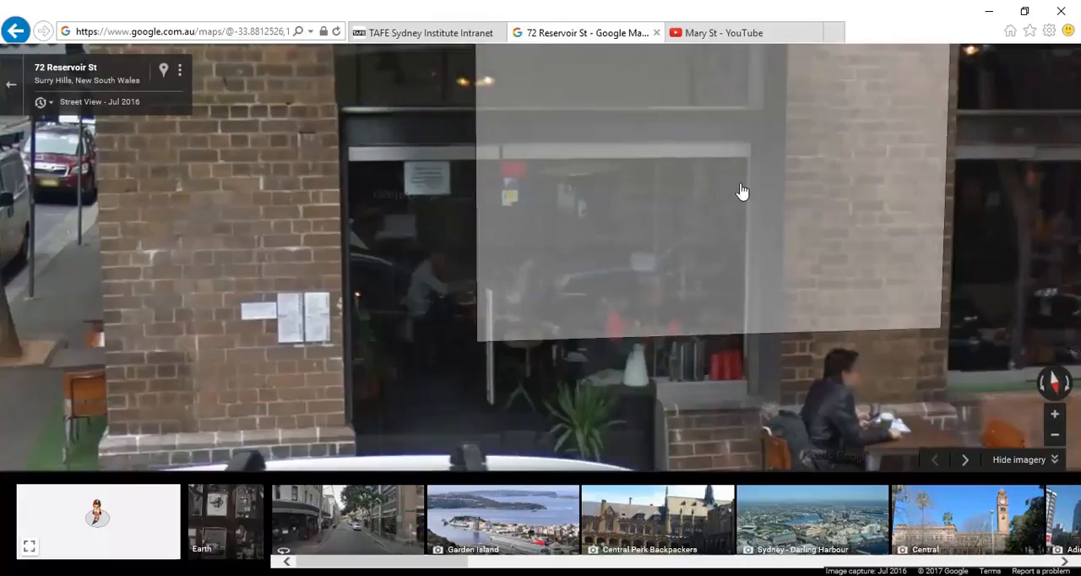
left_click(991, 15)
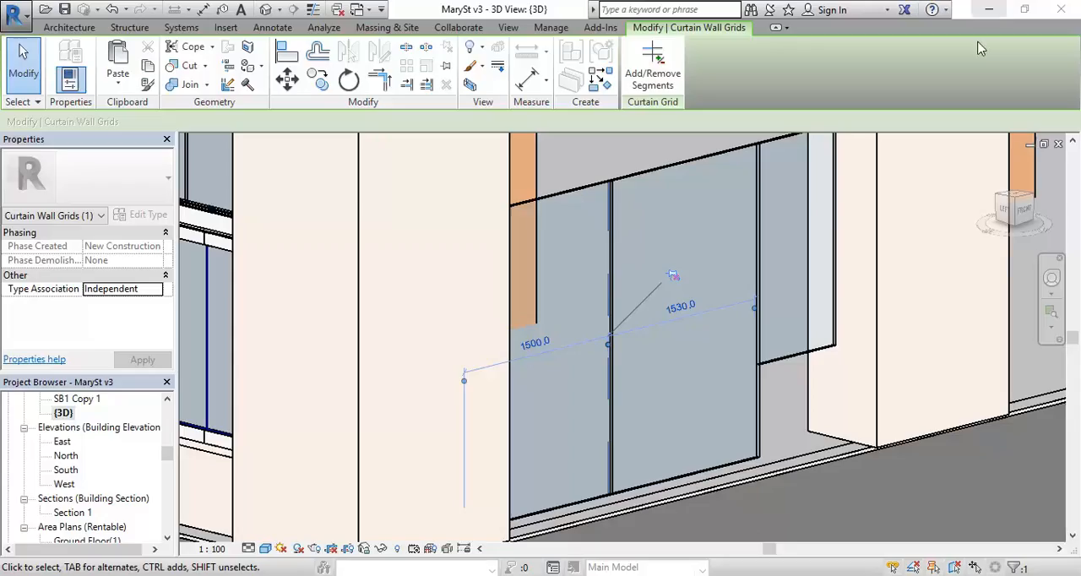
key("Escape")
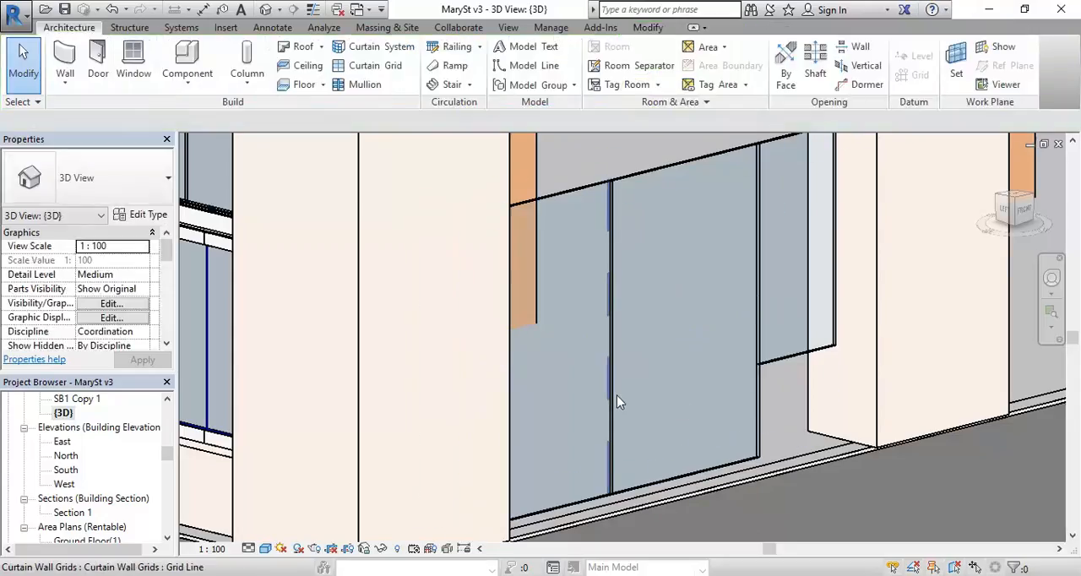
Step: Re-pin the left-hand vertical grid line of the curtain wall, and unpin it again
left_click(614, 394)
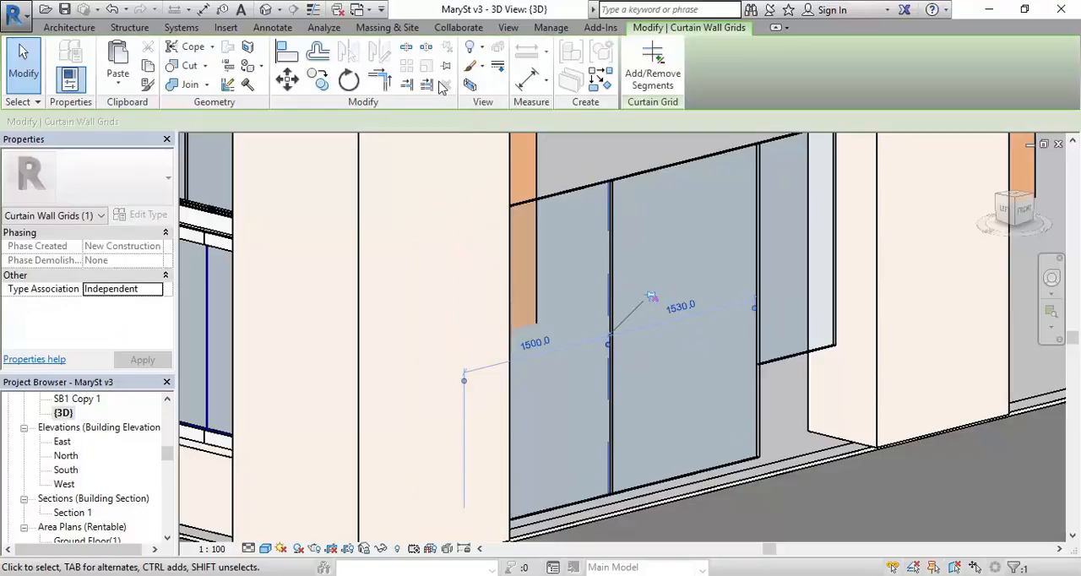
left_click(651, 297)
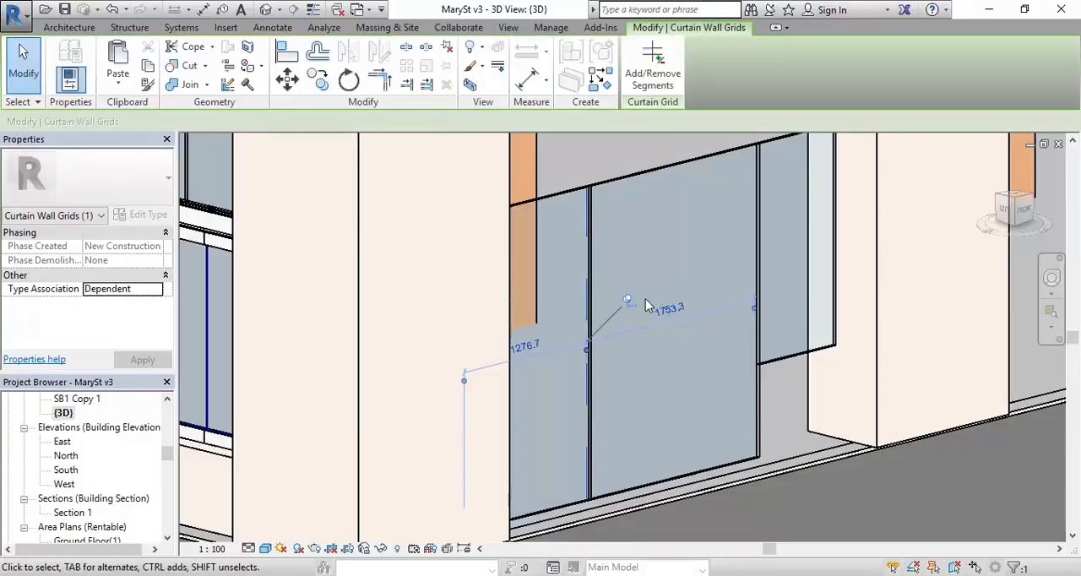
left_click(628, 301)
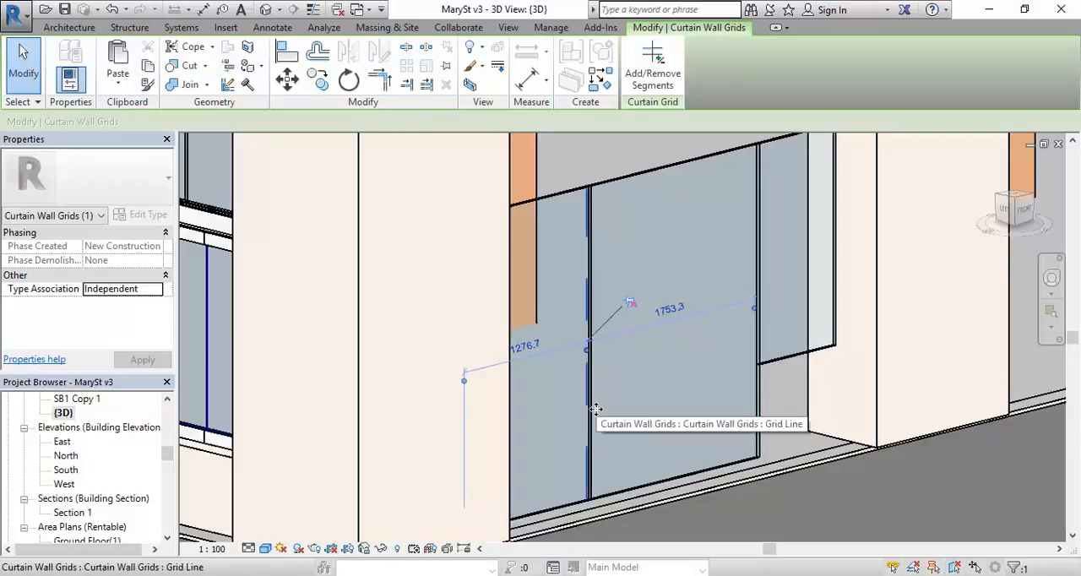
middle_click_drag(663, 398, 639, 411)
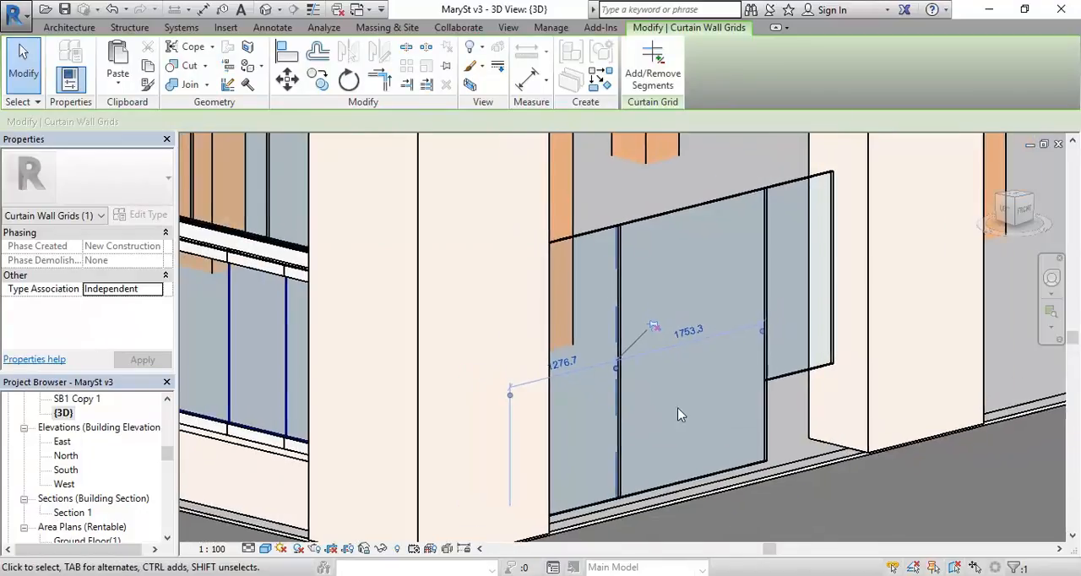
key("Escape")
Step: Check the curtain wall's type properties without changing them, and set the wall's vertical grid number to 1
left_click(768, 405)
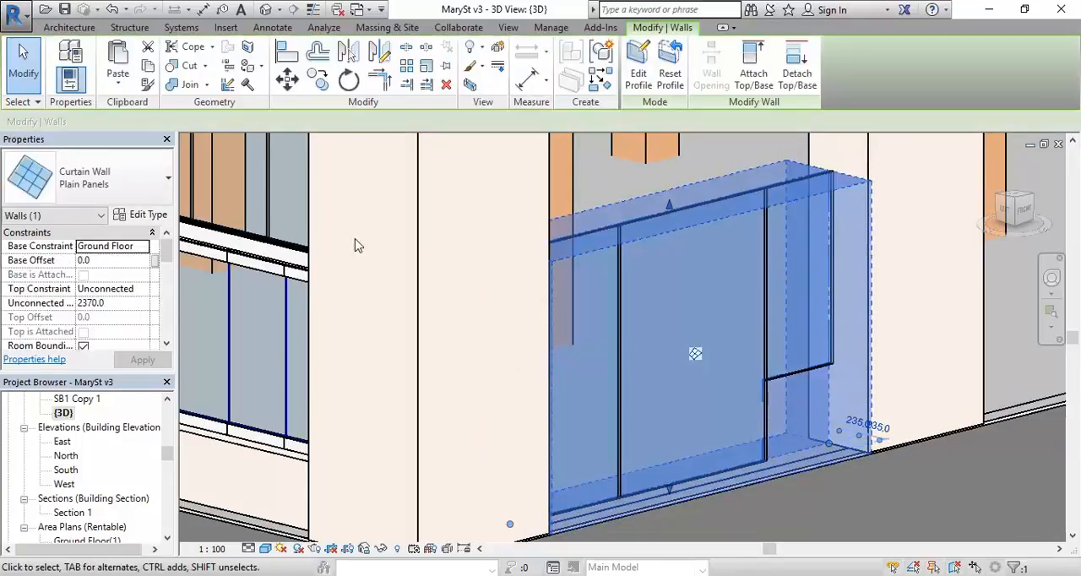
left_click(141, 216)
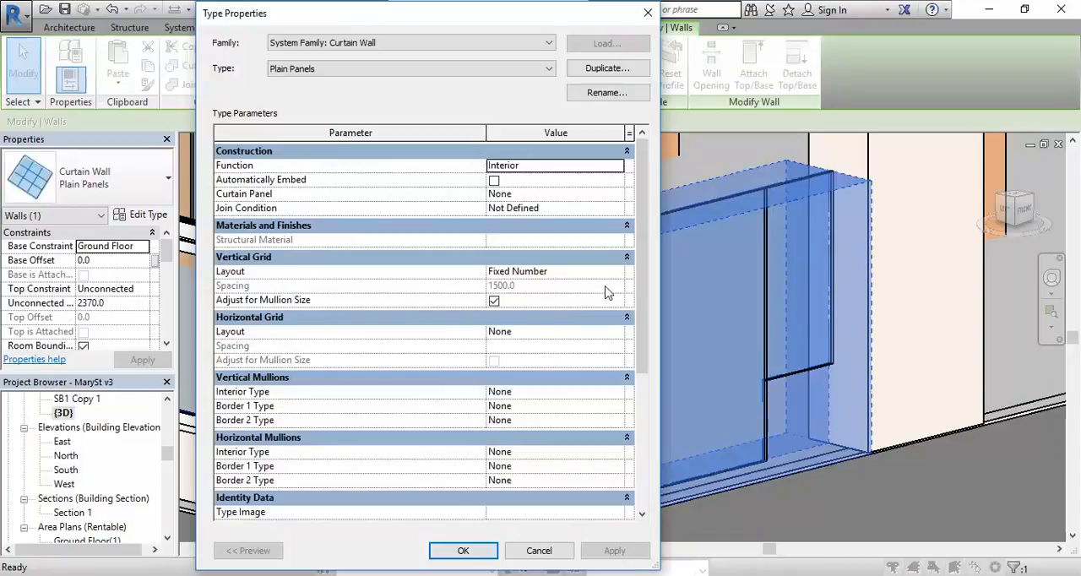
left_click_drag(641, 248, 564, 243)
left_click(537, 550)
left_click_drag(166, 257, 166, 280)
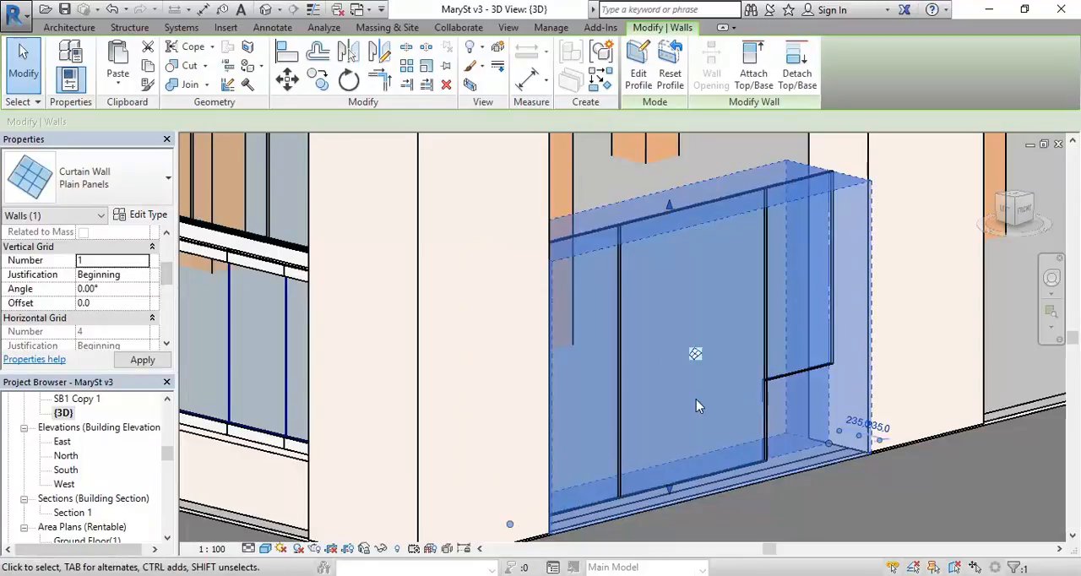
key("Escape")
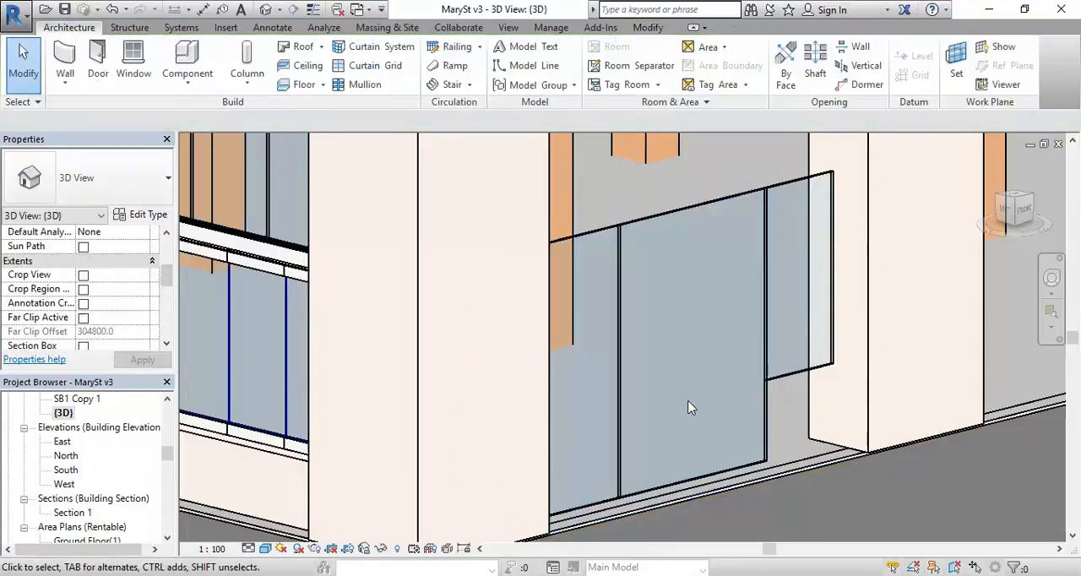
Step: Try deleting the left-hand vertical grid line from the curtain wall, and undo the deletion
left_click(620, 409)
left_click(781, 352)
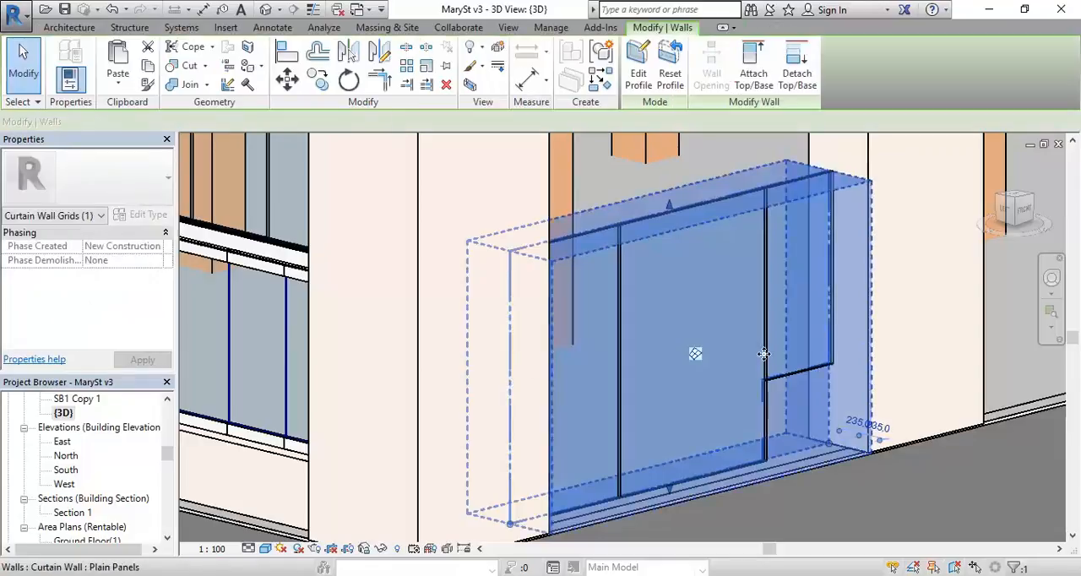
key("Escape")
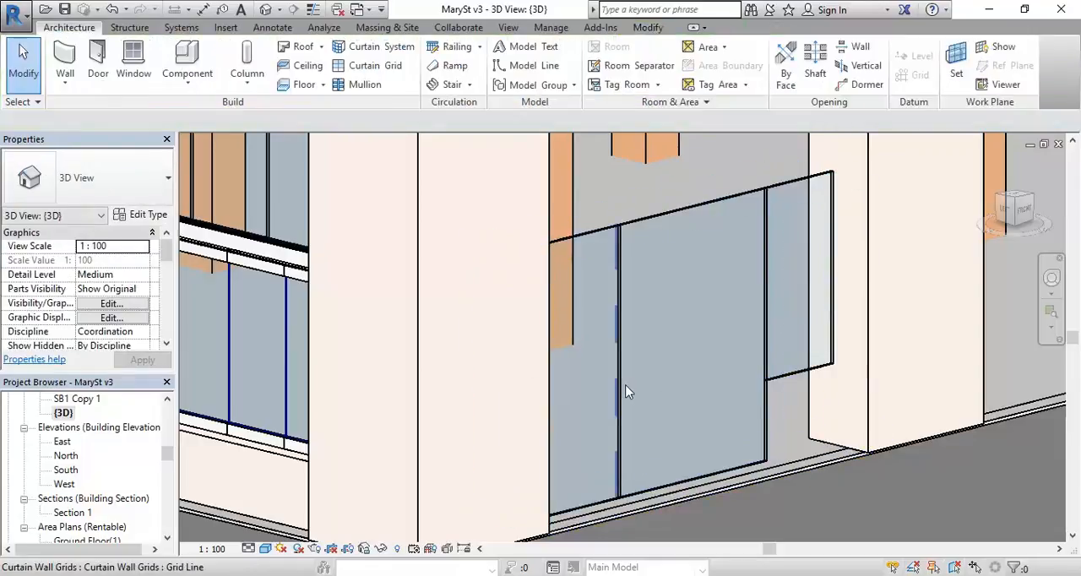
left_click(625, 393)
key("Delete")
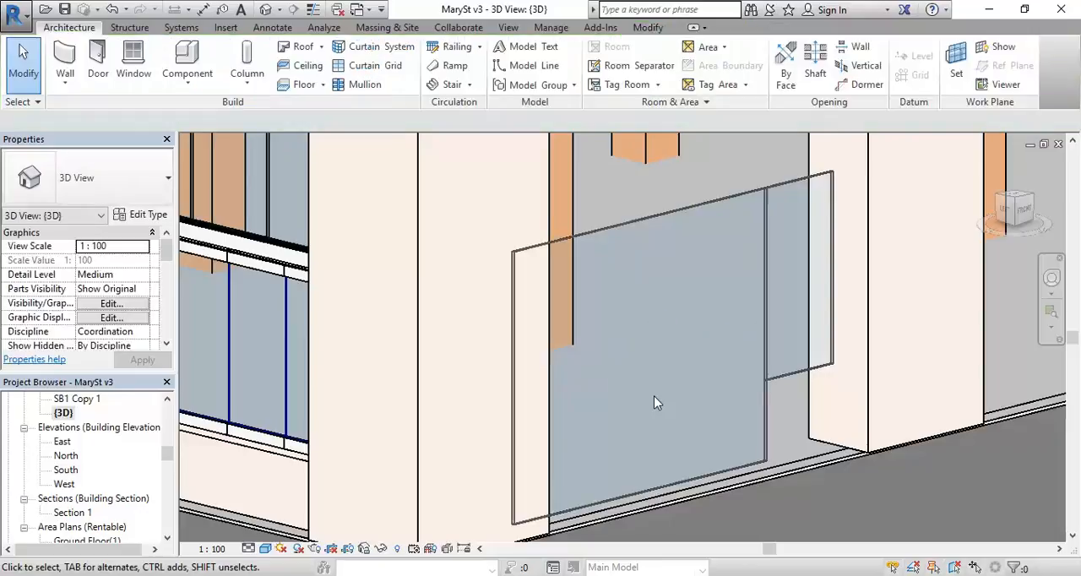
left_click(115, 10)
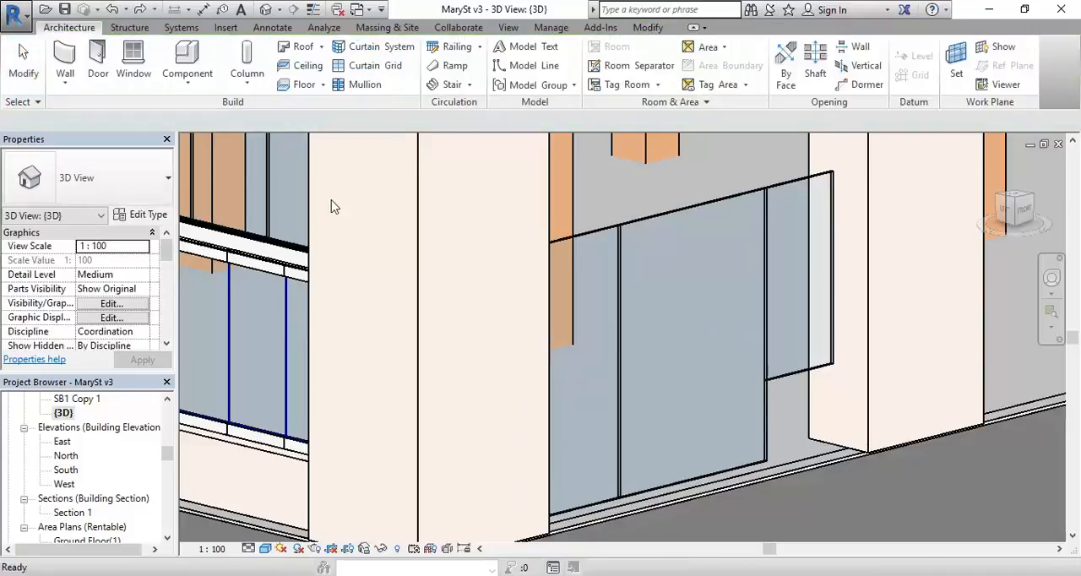
Step: Delete the left-hand vertical grid line so that one wide panel fills the door area
left_click(617, 380)
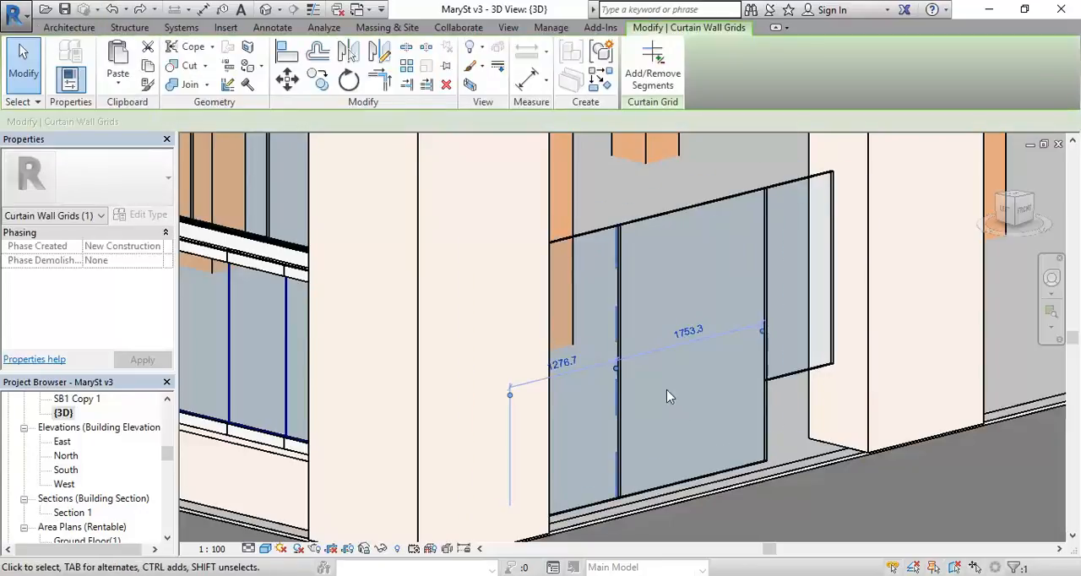
key("Escape")
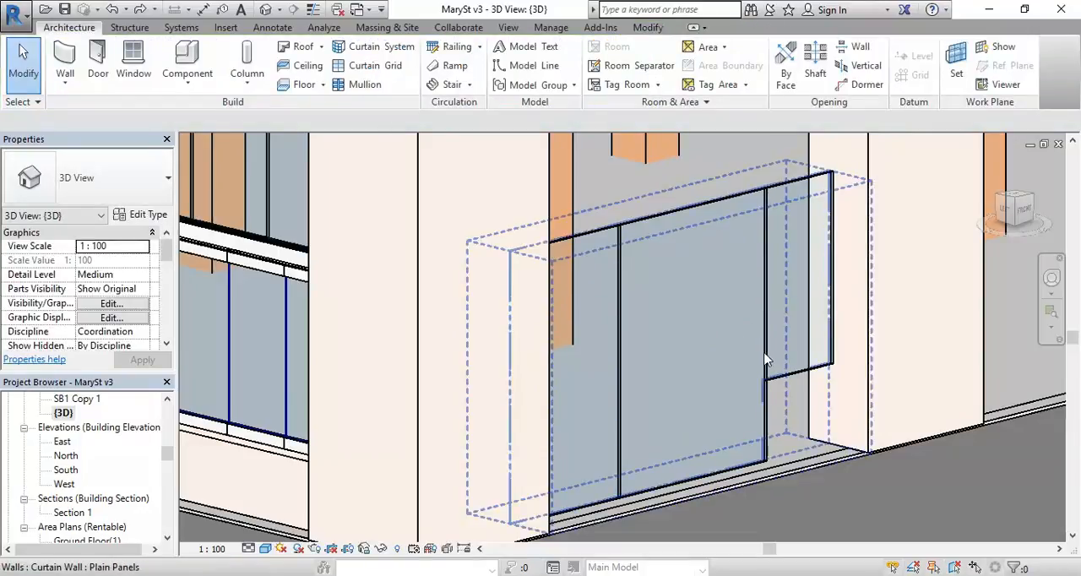
left_click(614, 384)
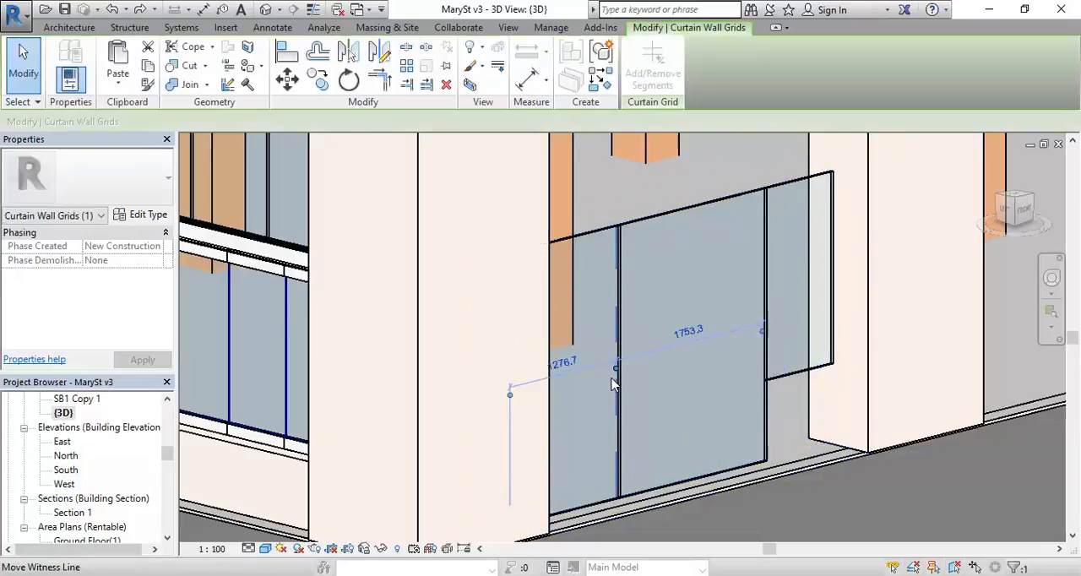
left_click(447, 88)
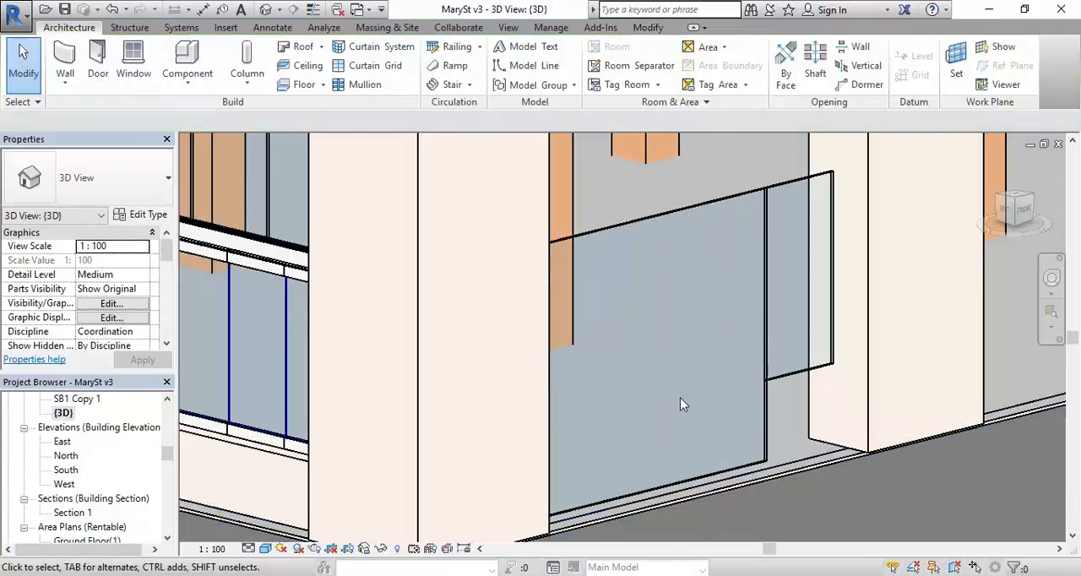
Step: Replace the wide glazed panel with the Door - Double Glass - D-pulls (AUS) family, loaded from the Curtain Wall Panels library folder
middle_click_drag(718, 405, 579, 409, "shift")
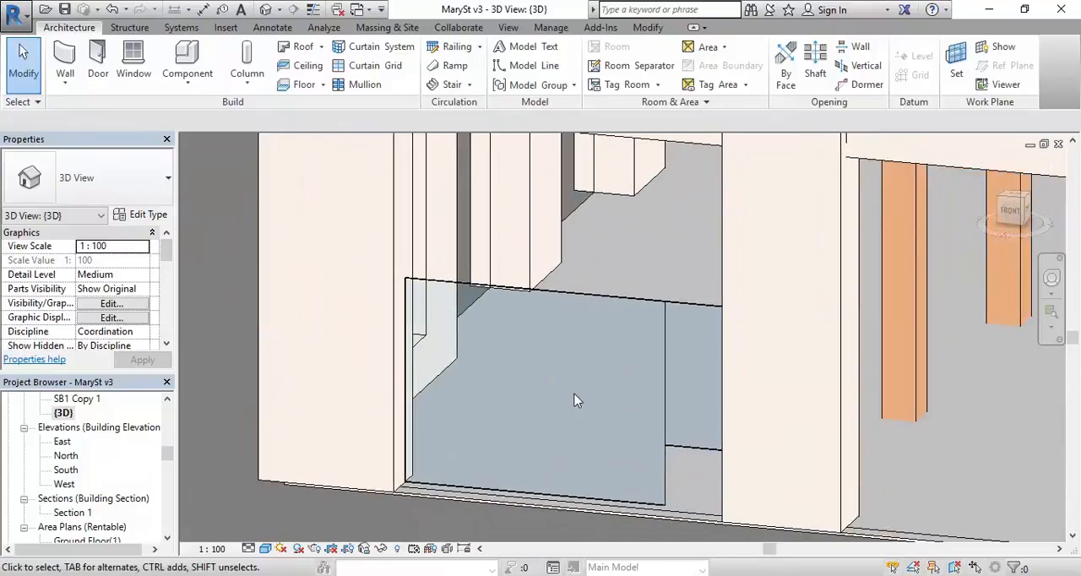
scroll(578, 401, "up", 3)
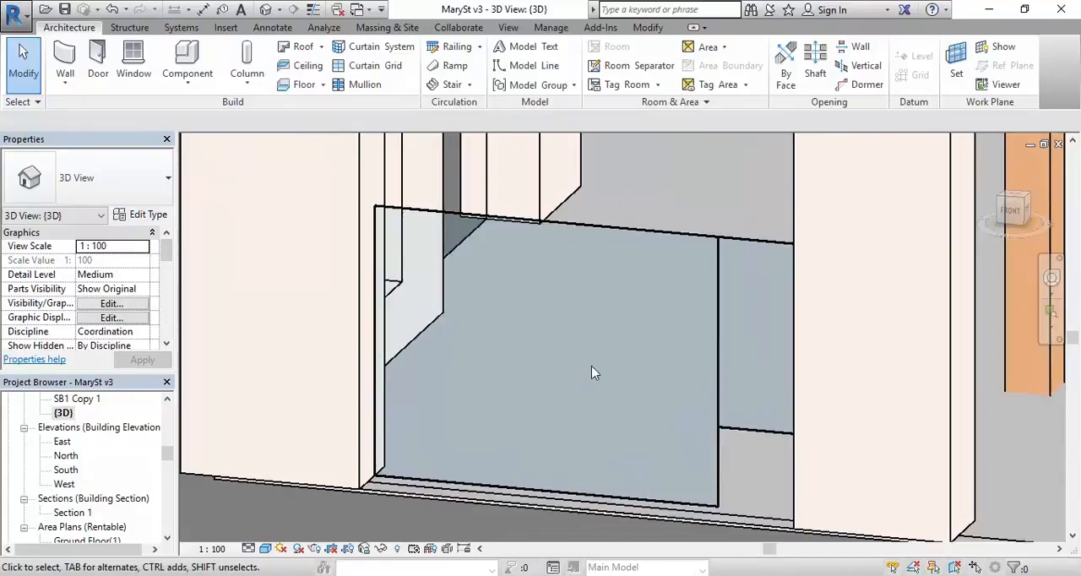
left_click(603, 233)
key("Escape")
key("Tab")
key("Tab")
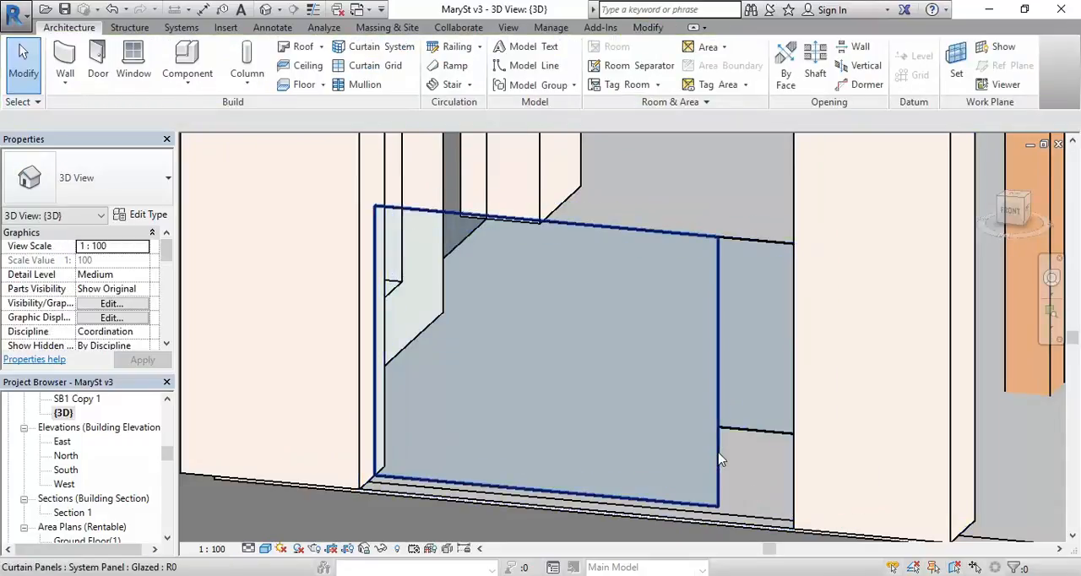
left_click(719, 459)
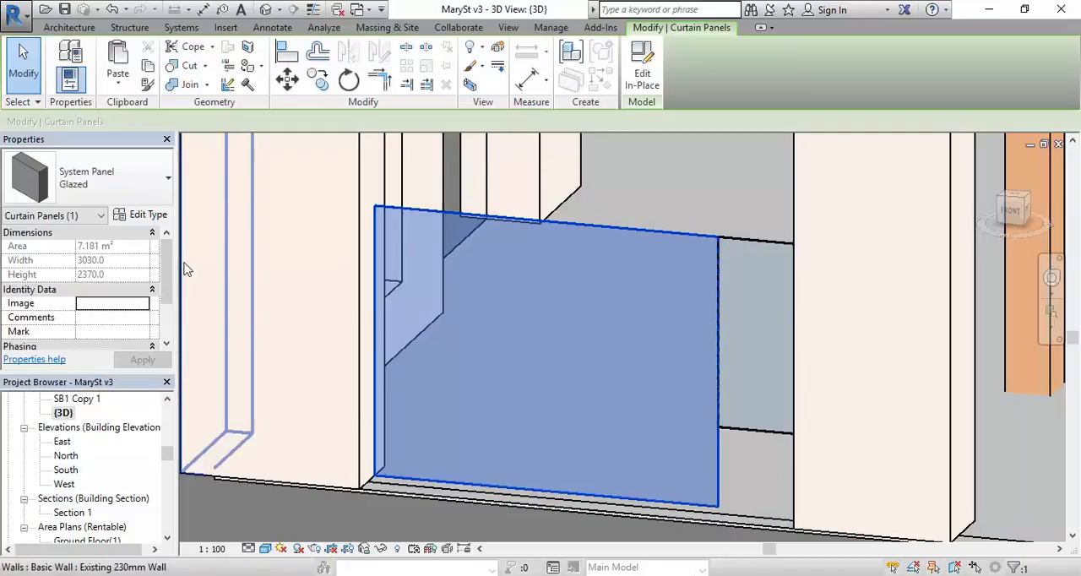
left_click(149, 217)
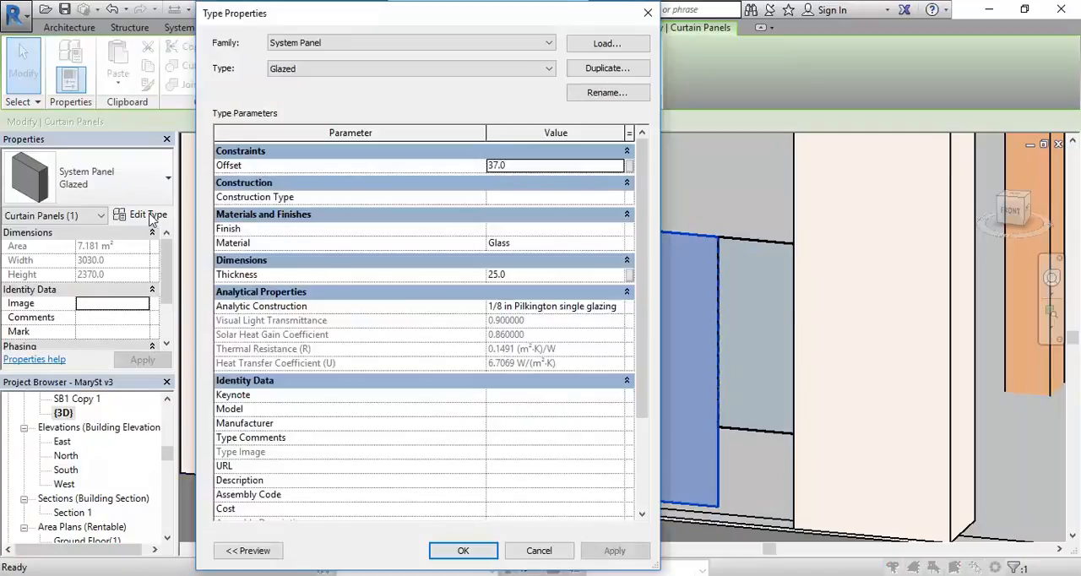
left_click(609, 47)
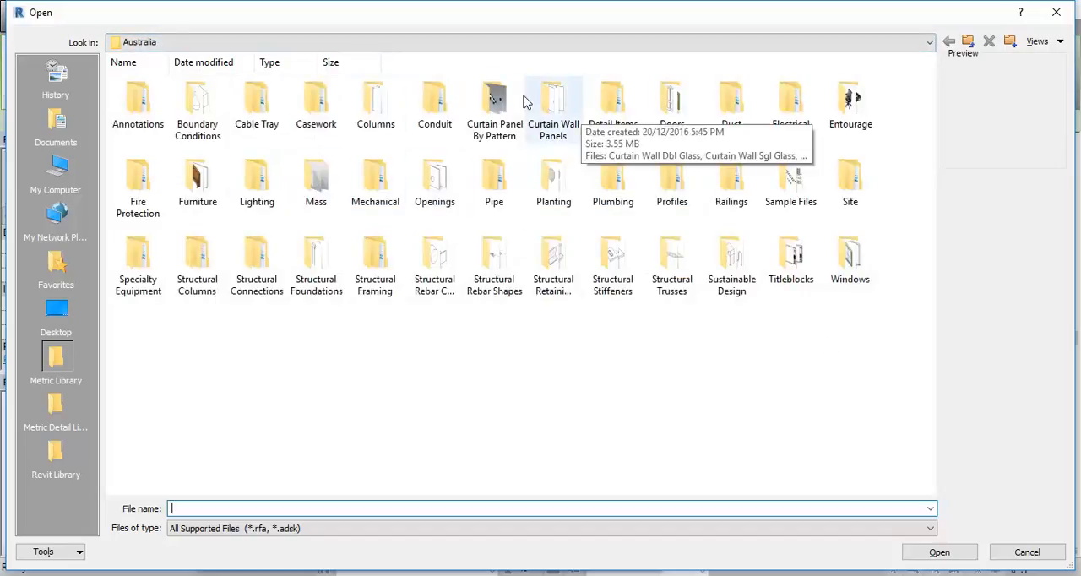
double_click(560, 102)
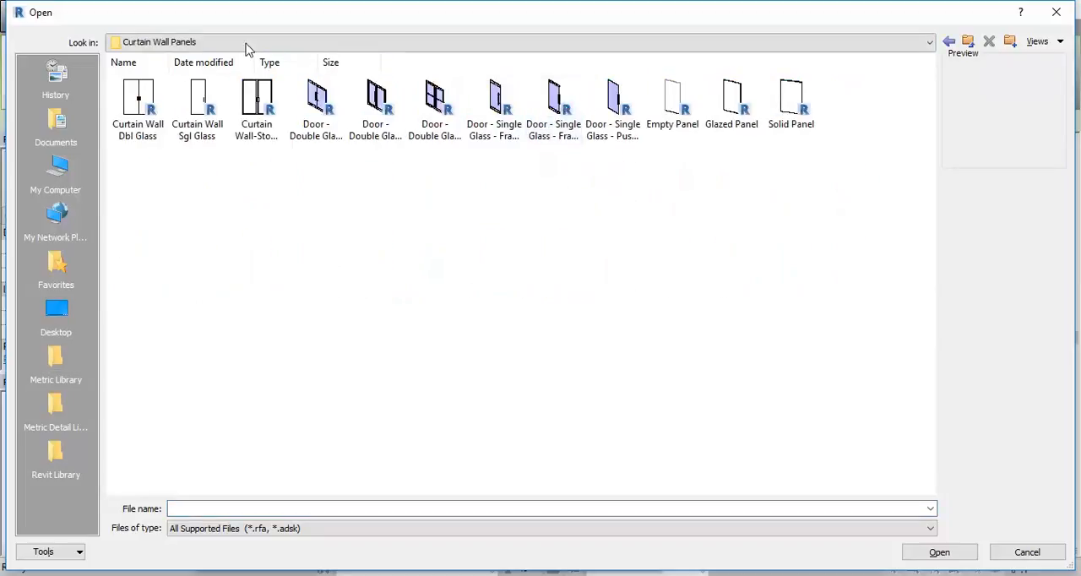
left_click(332, 122)
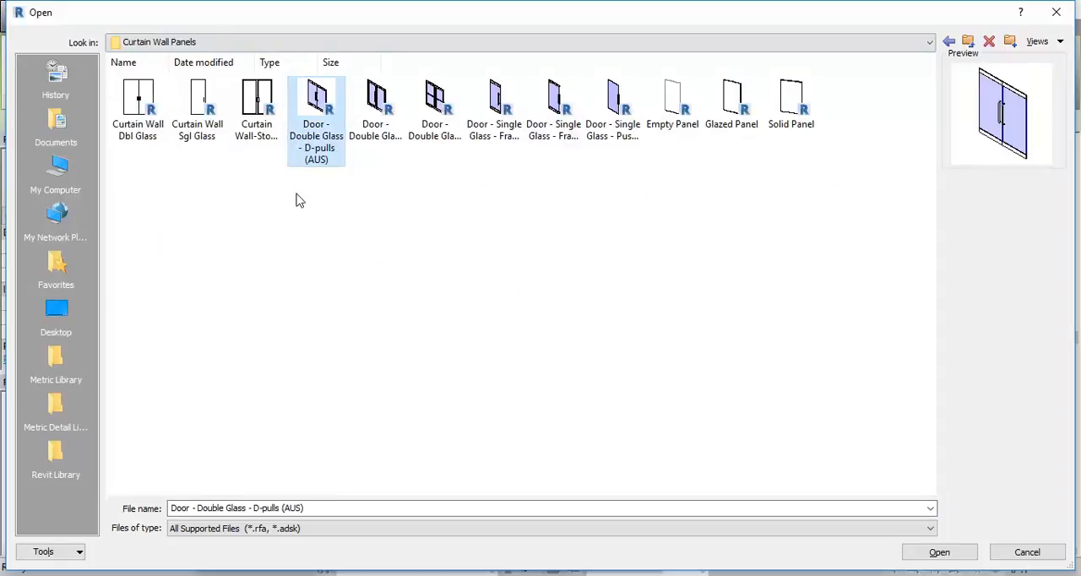
double_click(321, 113)
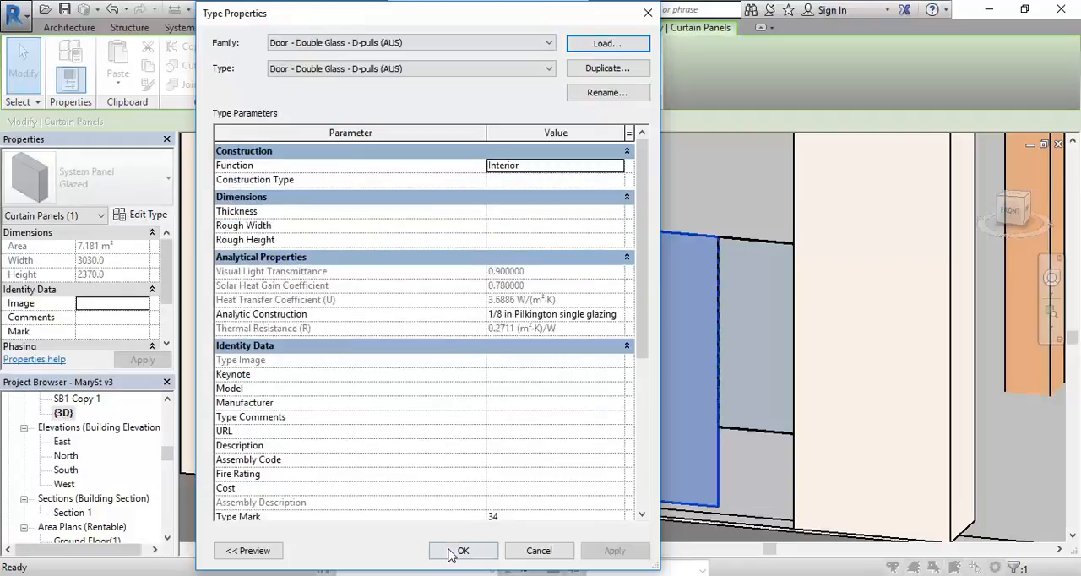
left_click(452, 549)
key("Escape")
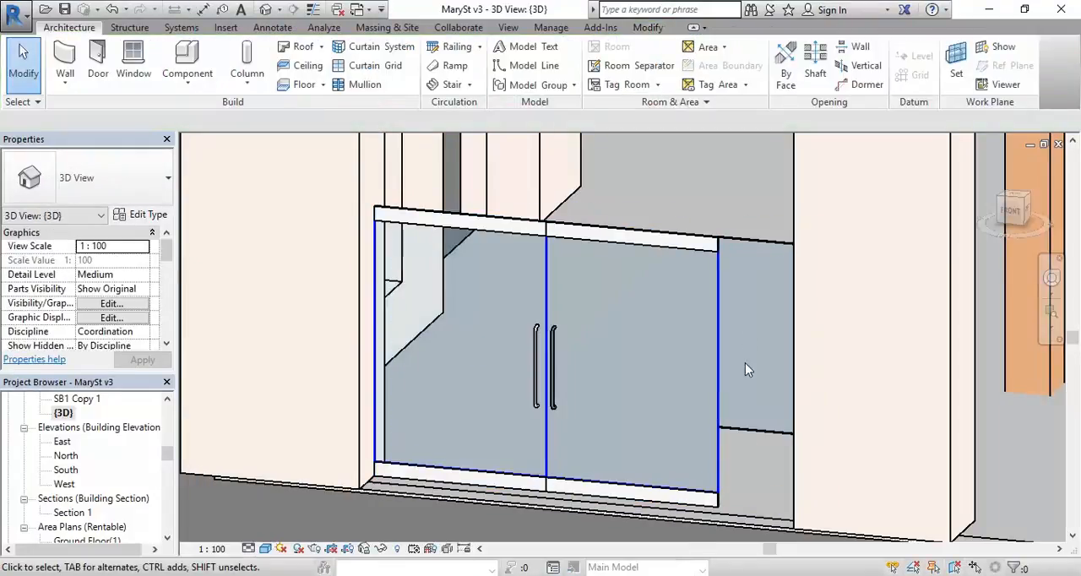
Step: Change the glazed side panel beside the double door to the Curtain Wall Window Top Bottom type
key("Tab")
key("Tab")
left_click(758, 434)
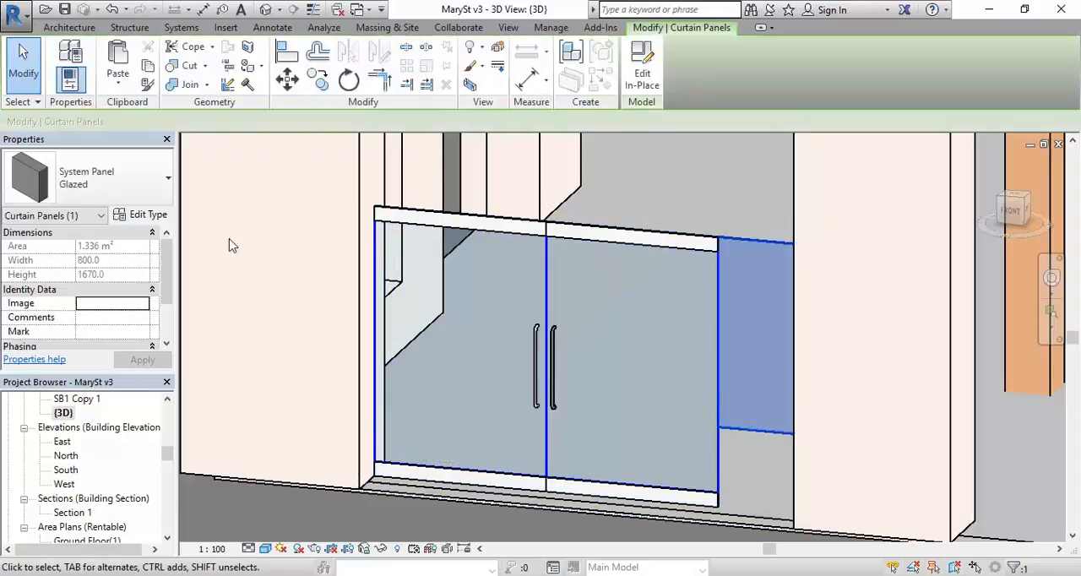
left_click(123, 175)
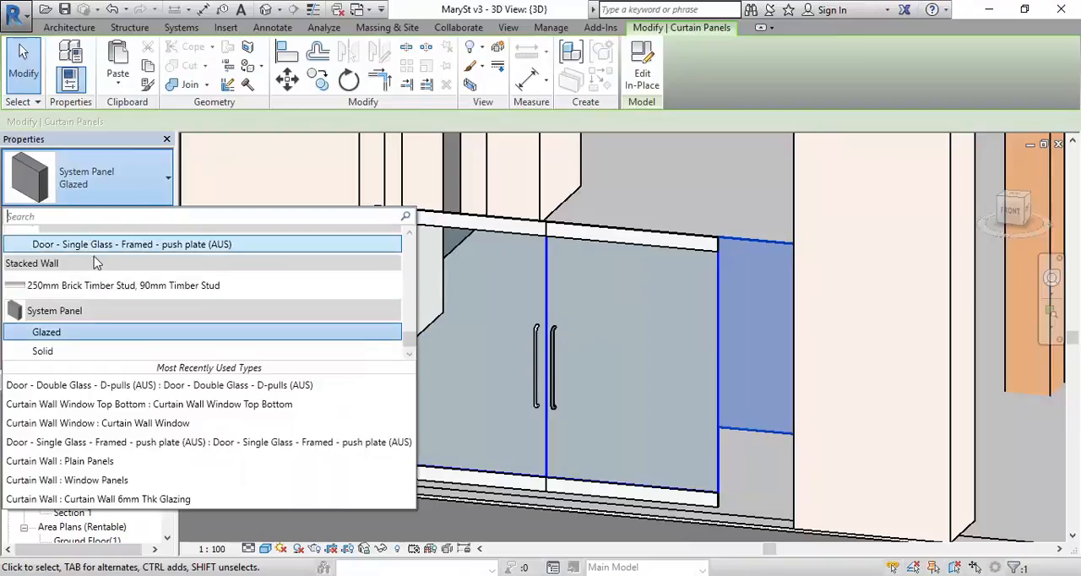
scroll(91, 244, "up", 3)
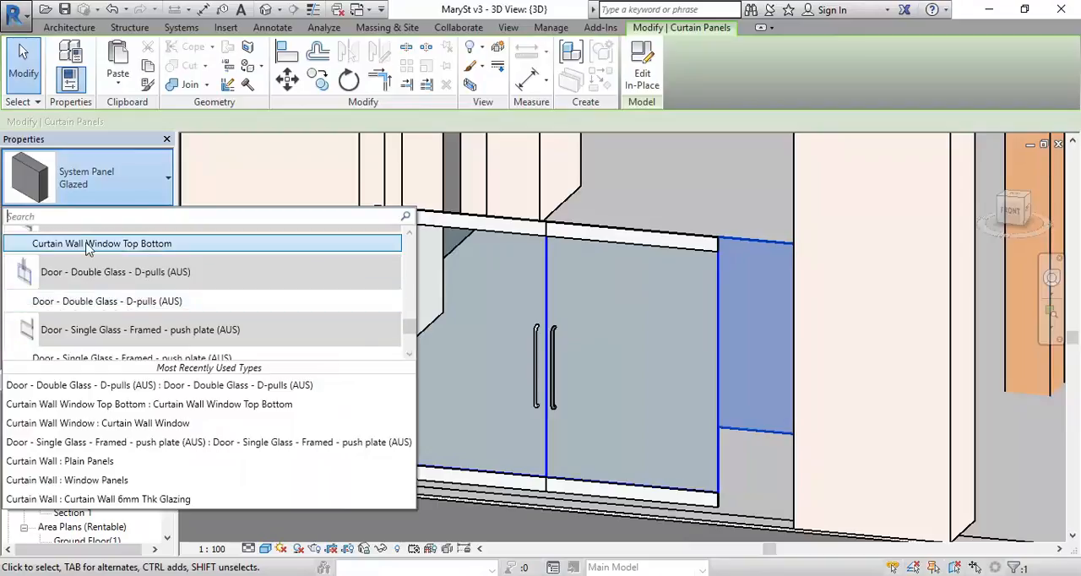
left_click(88, 245)
key("Escape")
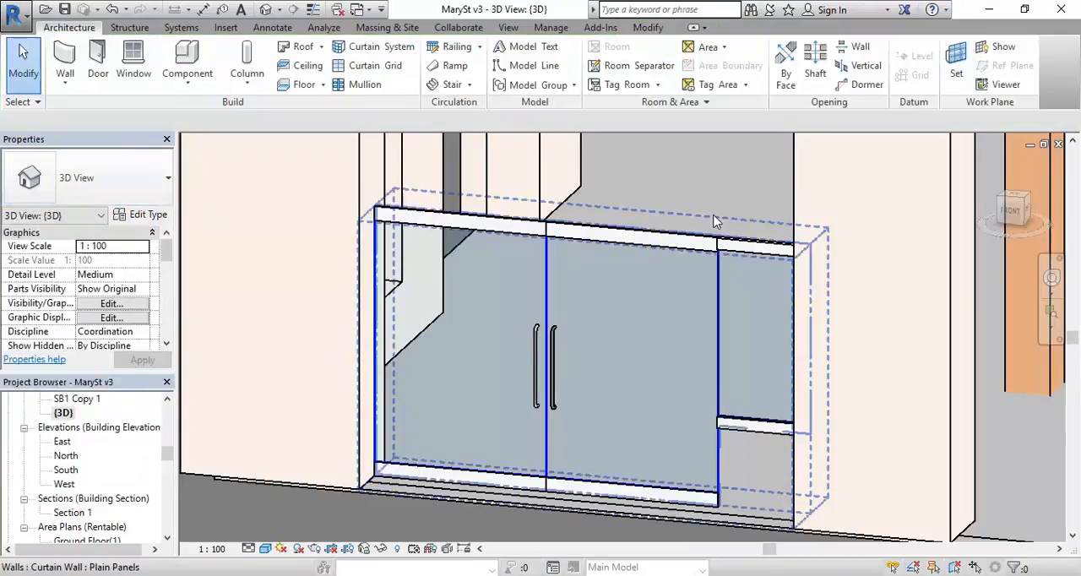
Step: Inspect the junction between the double door and side panel, and view the corner shopfront from several angles
scroll(713, 221, "up", 5)
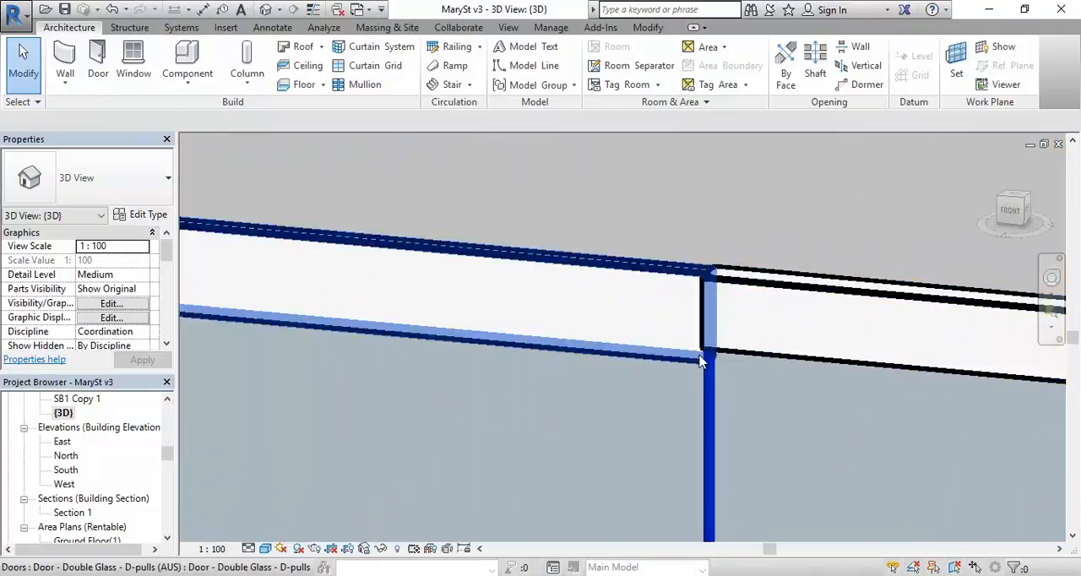
scroll(705, 361, "down", 2)
scroll(666, 380, "down", 5)
middle_click_drag(660, 384, 718, 309)
scroll(714, 312, "up", 1)
middle_click_drag(684, 350, 798, 350, "shift")
middle_click_drag(786, 305, 735, 361)
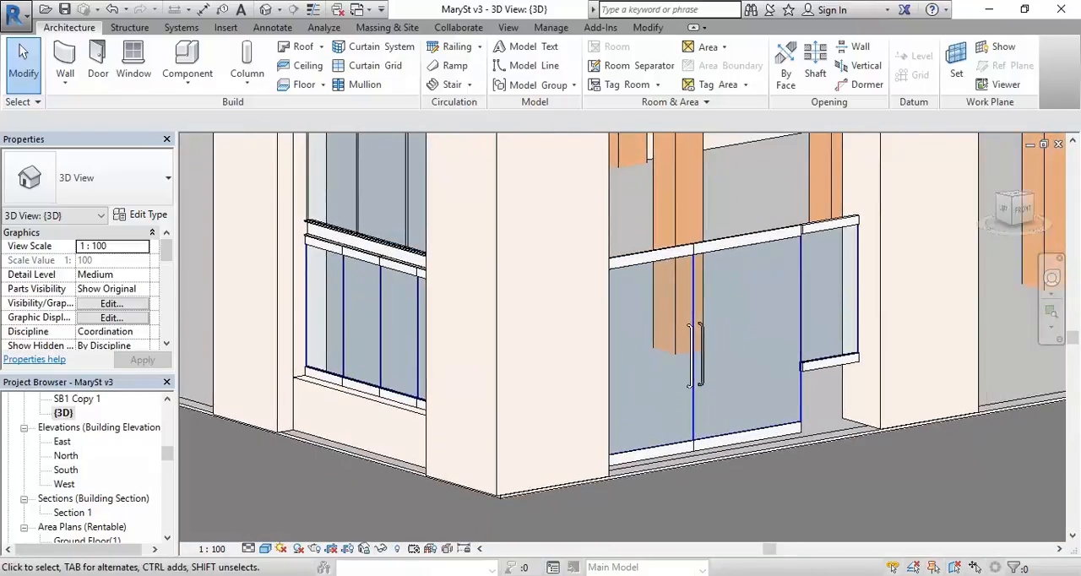
mouse_move(258, 574)
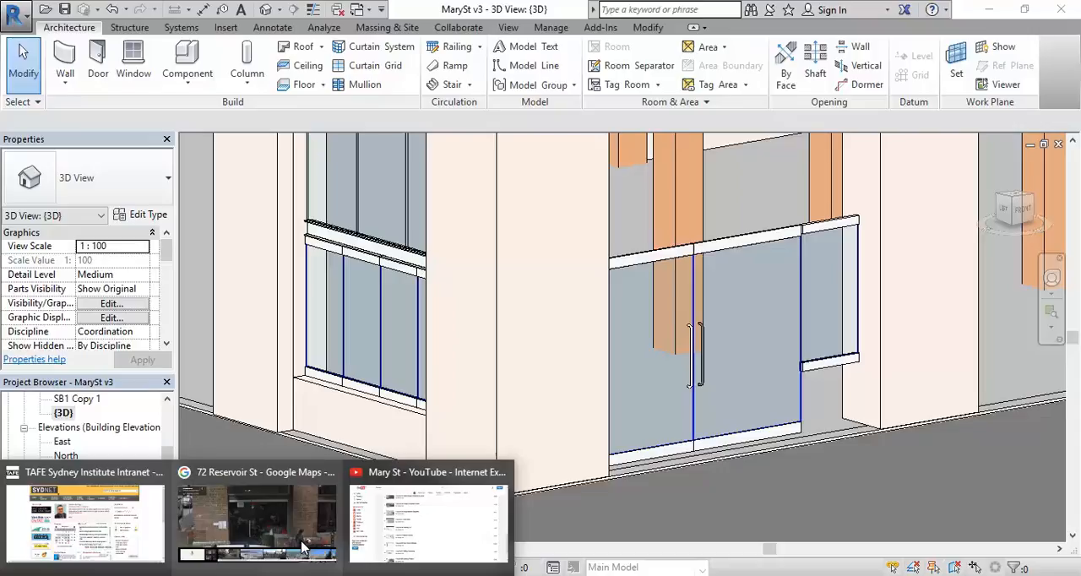
scroll(583, 348, "down", 2)
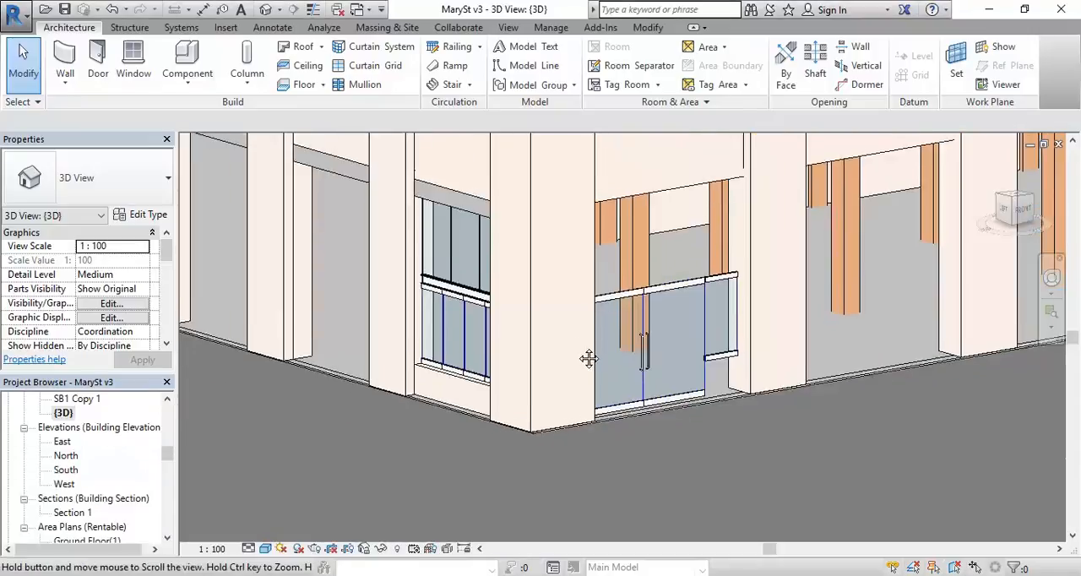
middle_click_drag(589, 352, 598, 372)
scroll(579, 379, "up", 4)
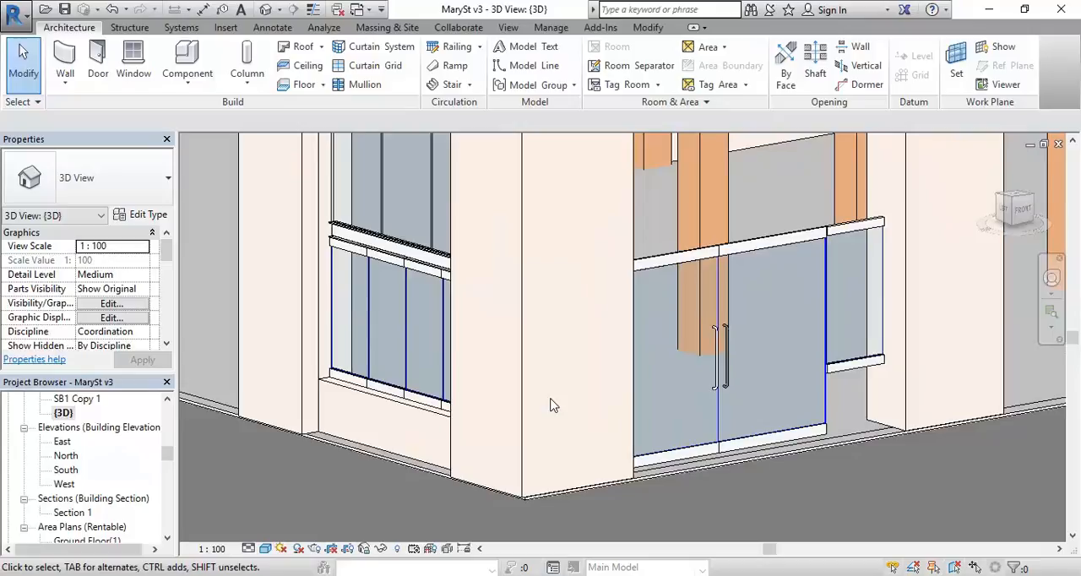
Step: Examine the open ground-floor bays along the long side facade, from the corner shopfront to the far end
scroll(550, 405, "down", 3)
middle_click_drag(555, 405, 692, 529)
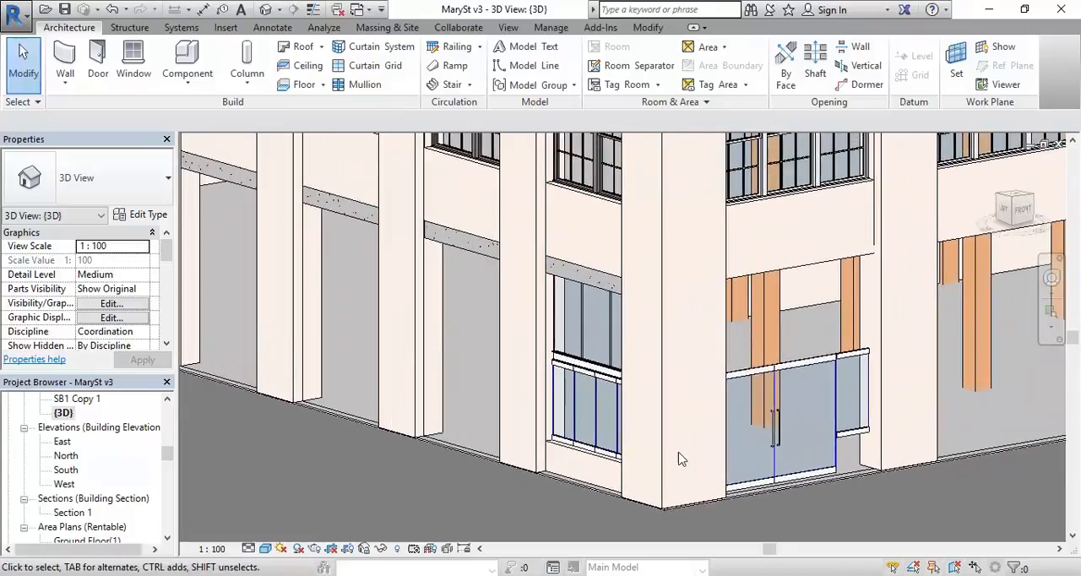
middle_click_drag(487, 414, 539, 433)
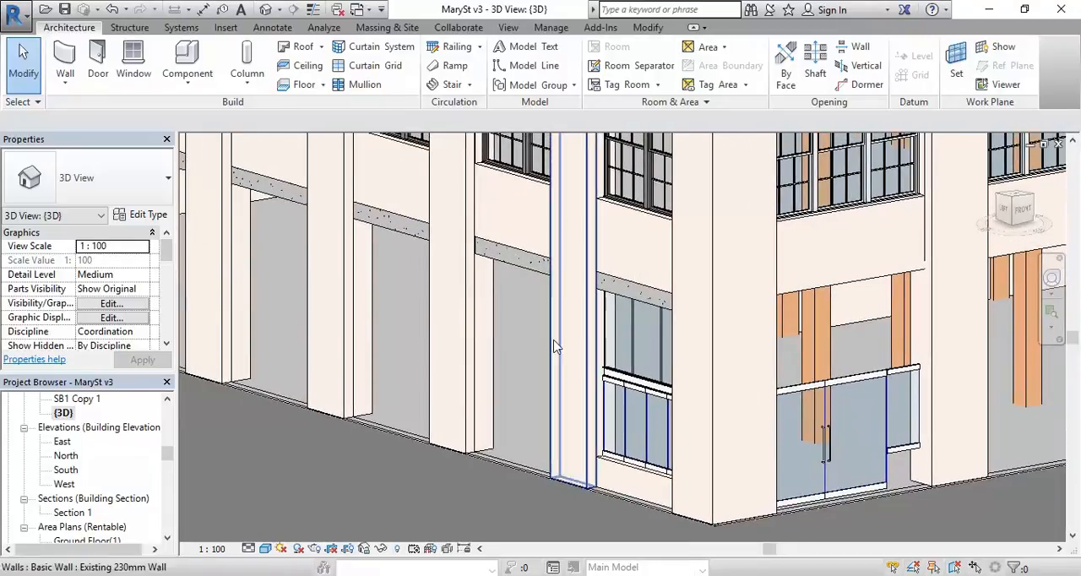
scroll(458, 352, "down", 1)
scroll(460, 352, "down", 3)
middle_click_drag(495, 367, 656, 422)
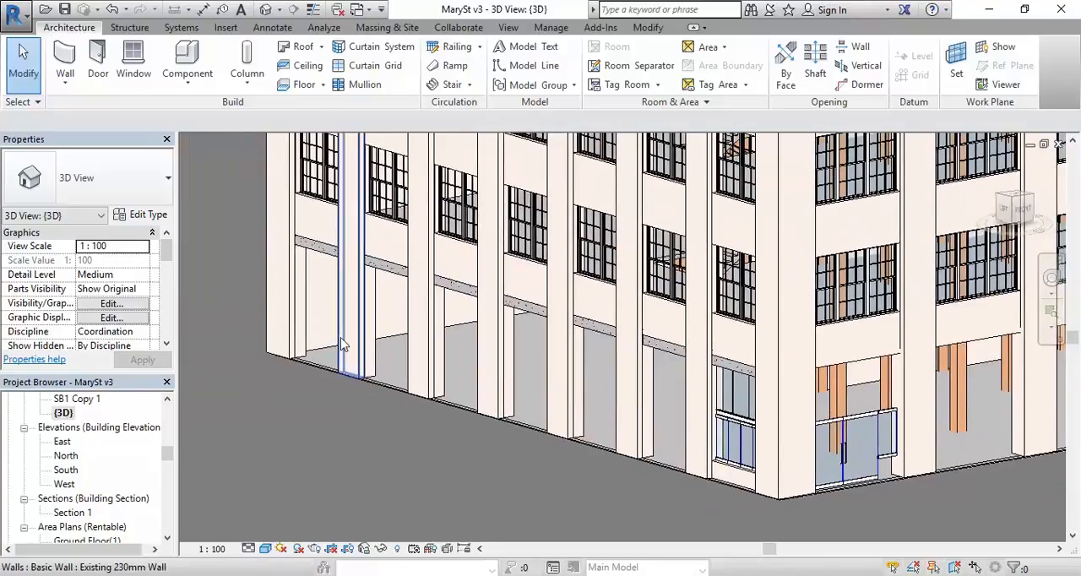
scroll(282, 328, "up", 1)
scroll(283, 329, "up", 1)
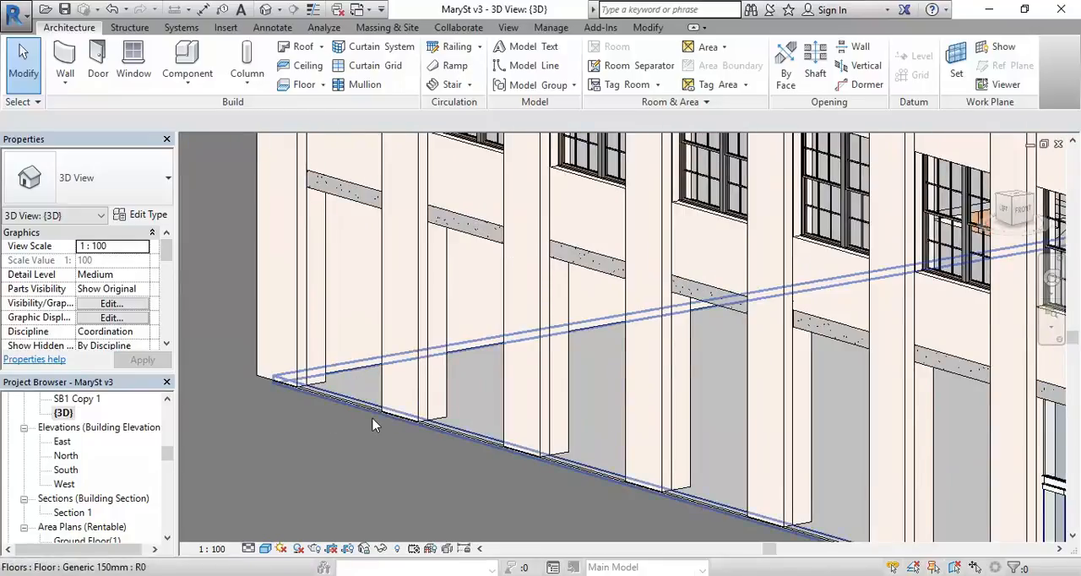
middle_click_drag(307, 310, 359, 340)
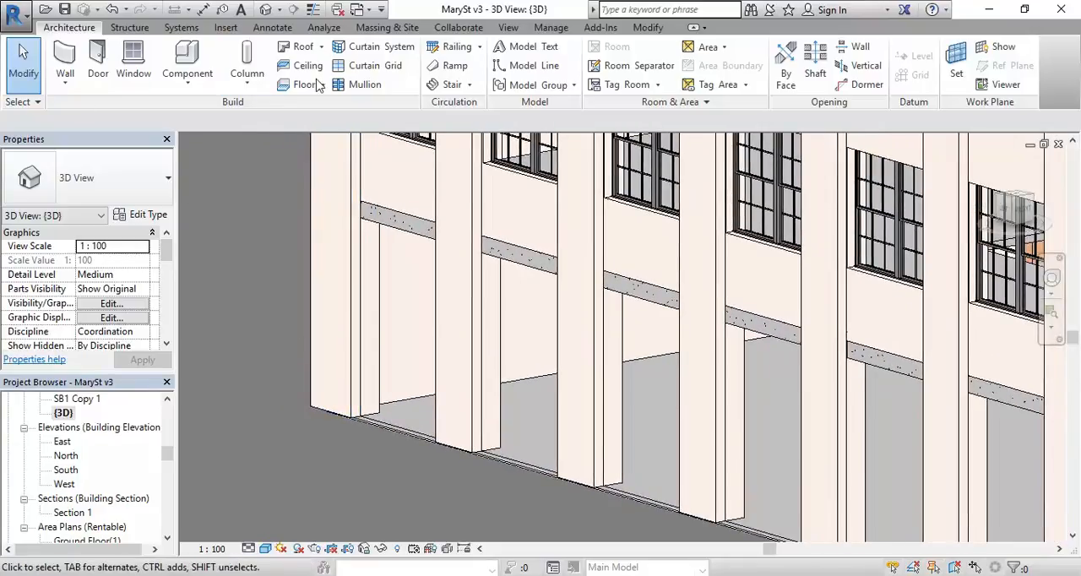
middle_click_drag(301, 395, 261, 366)
Step: Start placing a door, browse to the metric library's Doors folder for loading a family, and select Overhead-Rolling
left_click(98, 59)
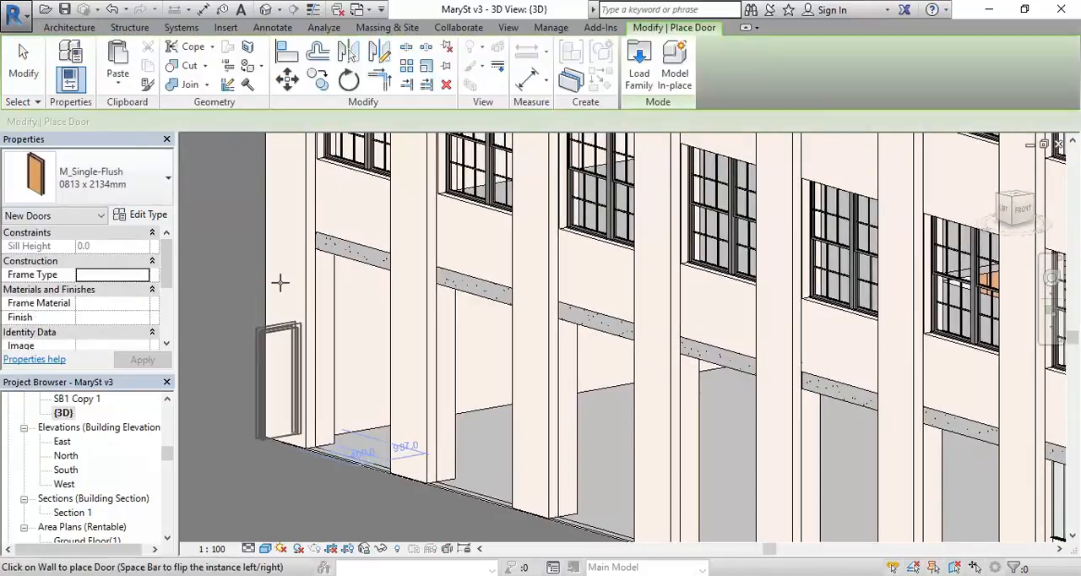
left_click(639, 66)
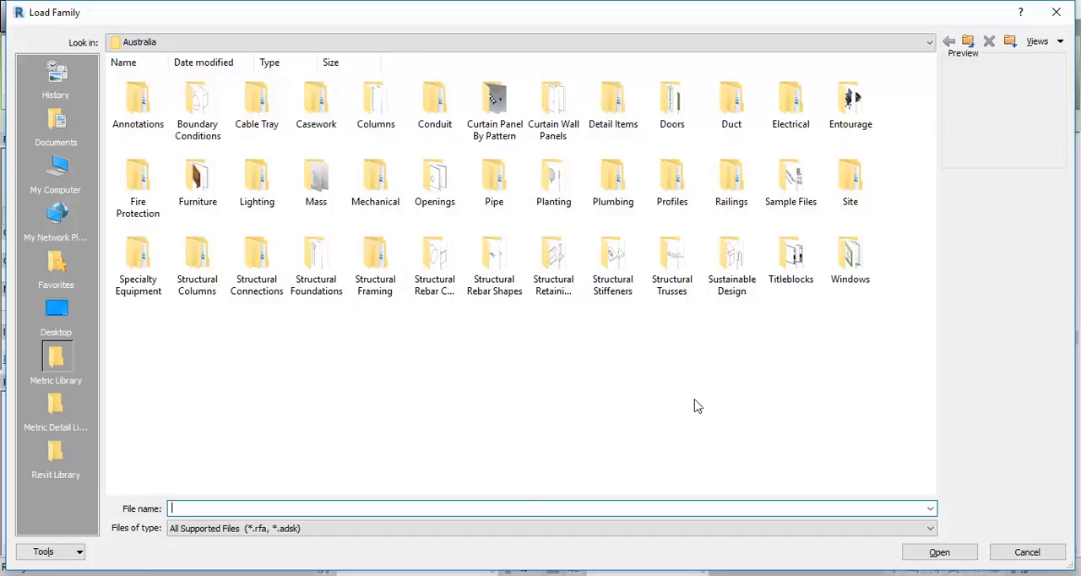
left_click(672, 103)
double_click(667, 110)
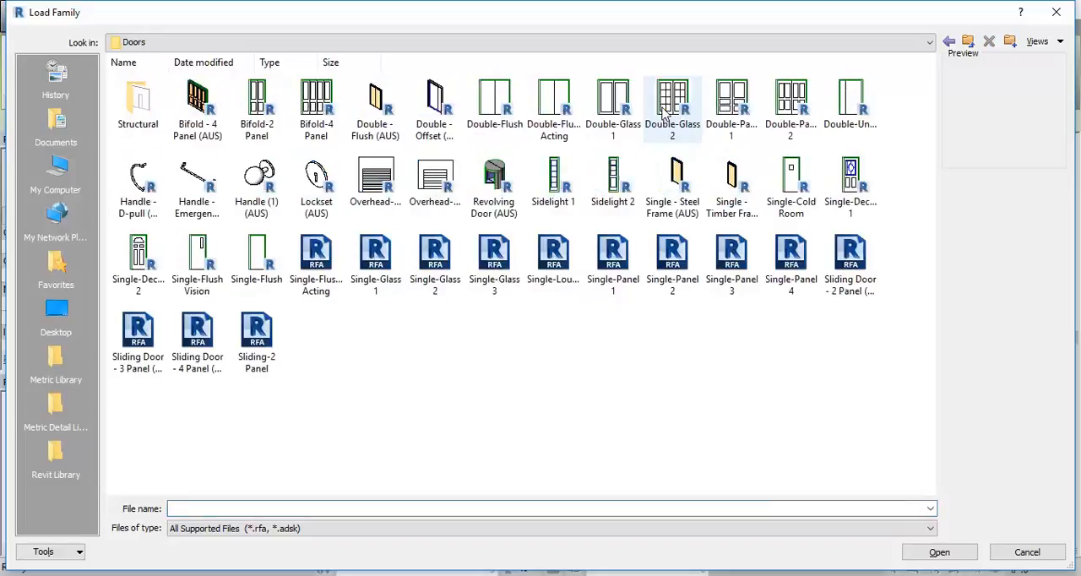
left_click(372, 173)
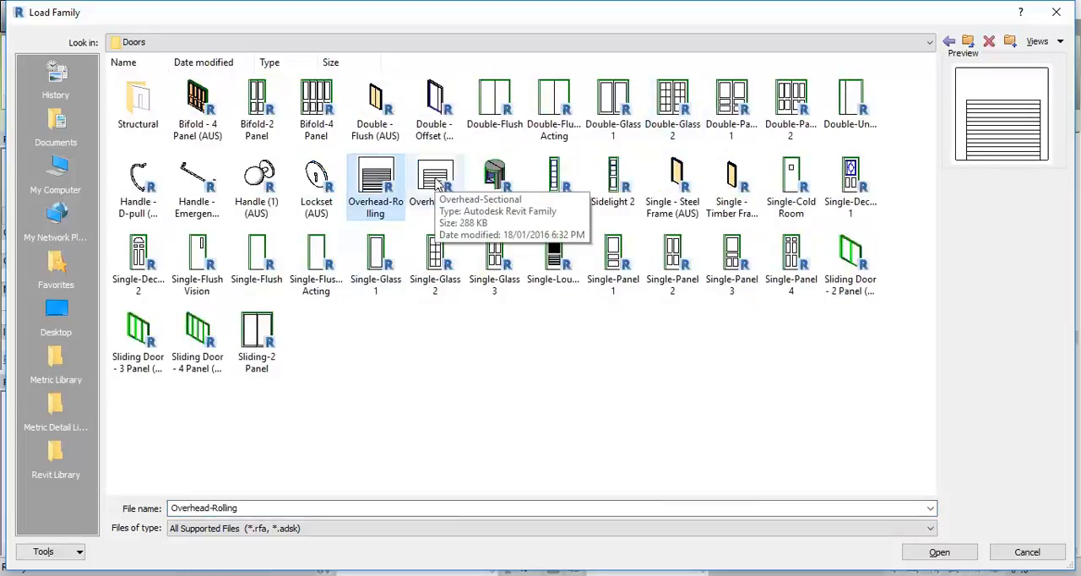
Step: Switch to Google Maps Street View and travel along Mary St to examine the building's roller shutters, doors and street-level openings
left_click(196, 574)
left_click(252, 516)
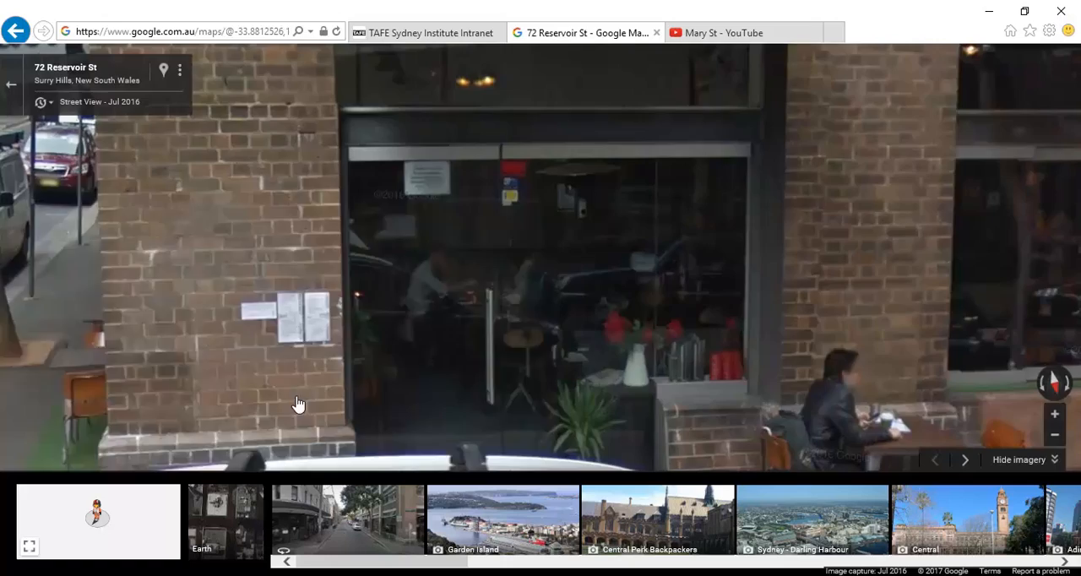
left_click_drag(310, 309, 929, 279)
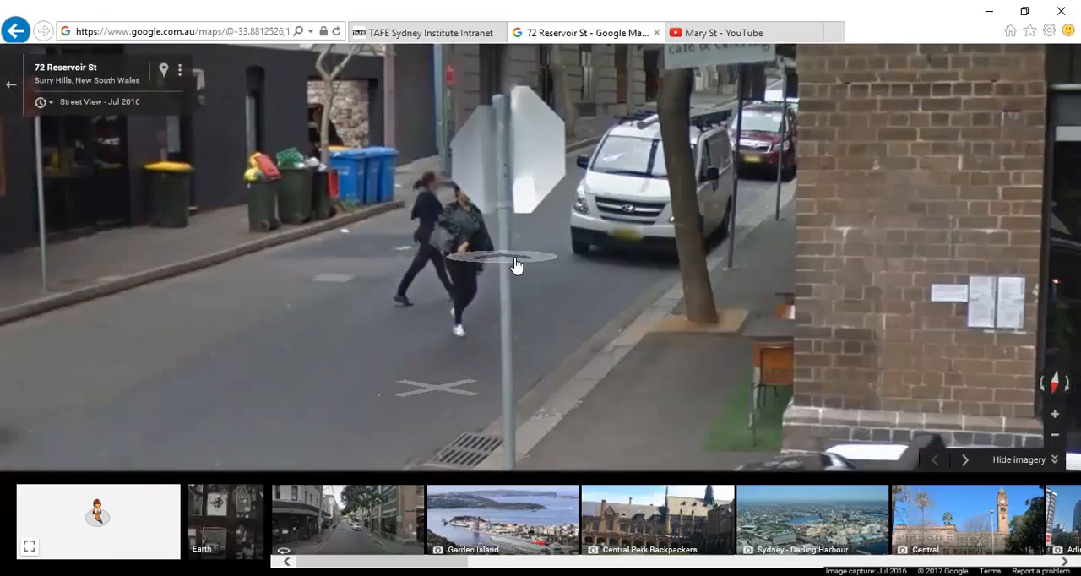
left_click(516, 264)
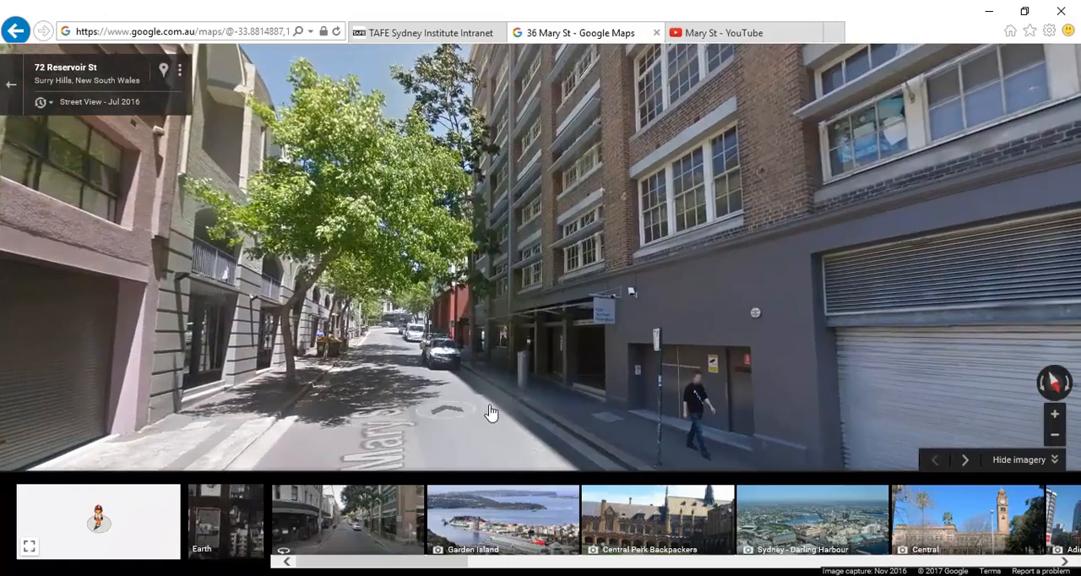
left_click_drag(884, 315, 393, 277)
left_click_drag(414, 342, 747, 317)
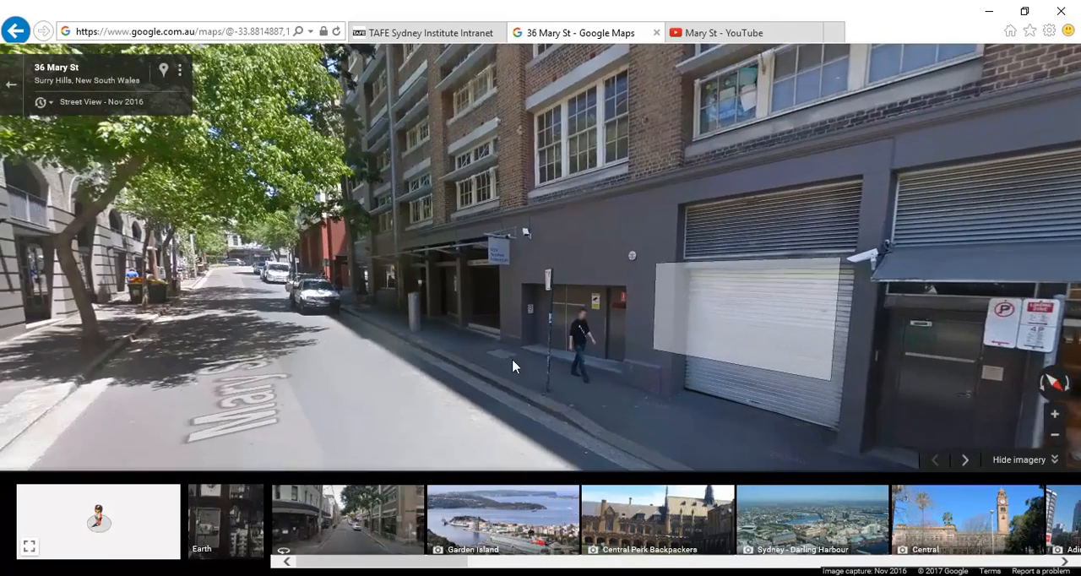
left_click(282, 429)
left_click_drag(583, 304, 444, 315)
scroll(687, 364, "up", 2)
left_click_drag(380, 336, 744, 341)
left_click_drag(426, 305, 860, 310)
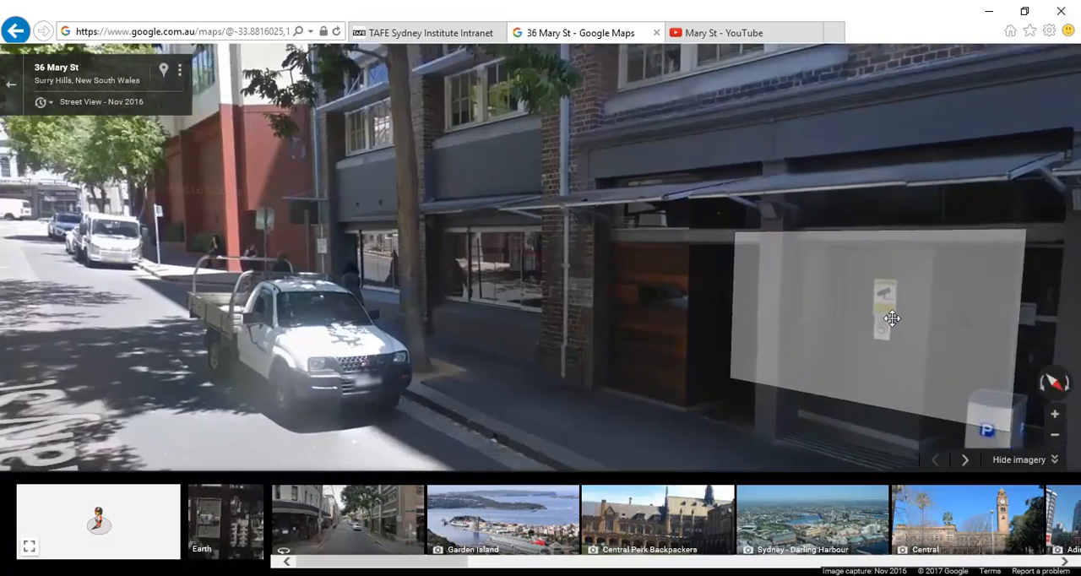
left_click(143, 359)
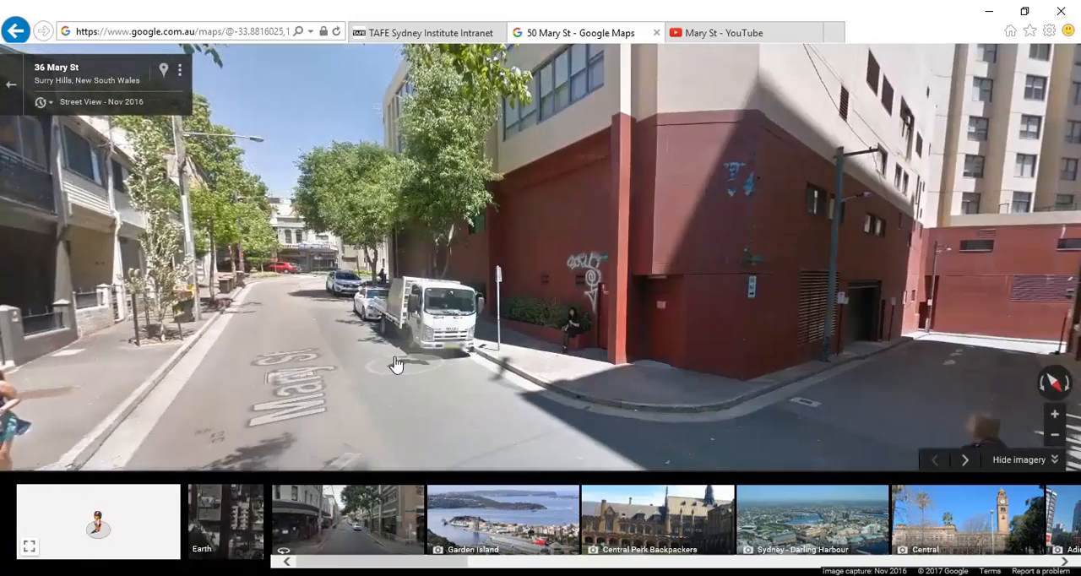
left_click(438, 380)
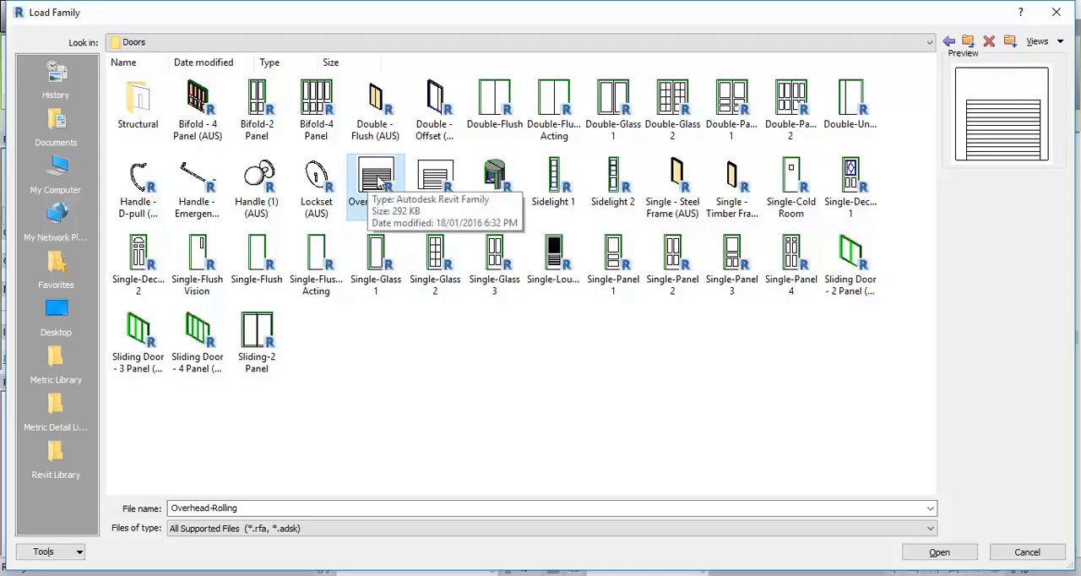
Step: Return to Revit and compare the previews of the Overhead-Rolling and Overhead-Sectional door families
left_click(436, 181)
left_click(377, 181)
left_click(445, 186)
left_click(375, 181)
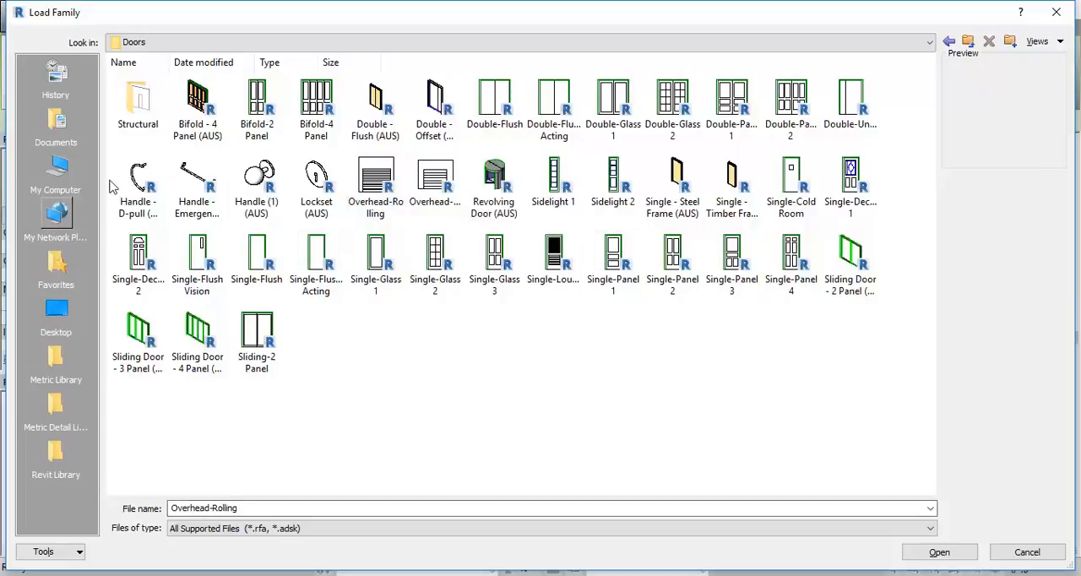
Step: Browse the door families in the Revit Library's Doors folder, and return to the library's main folder
left_click(56, 460)
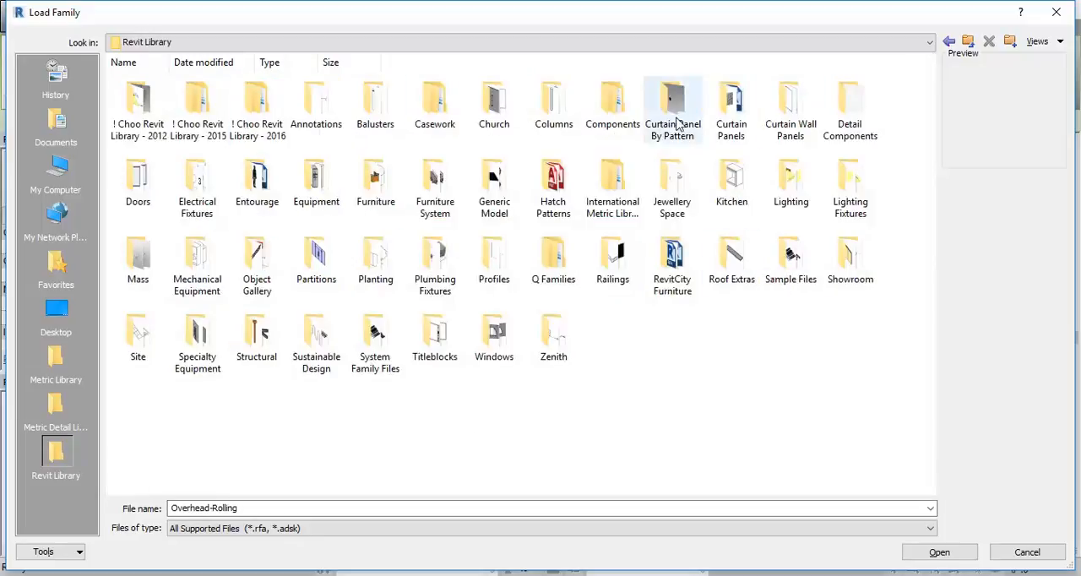
double_click(140, 190)
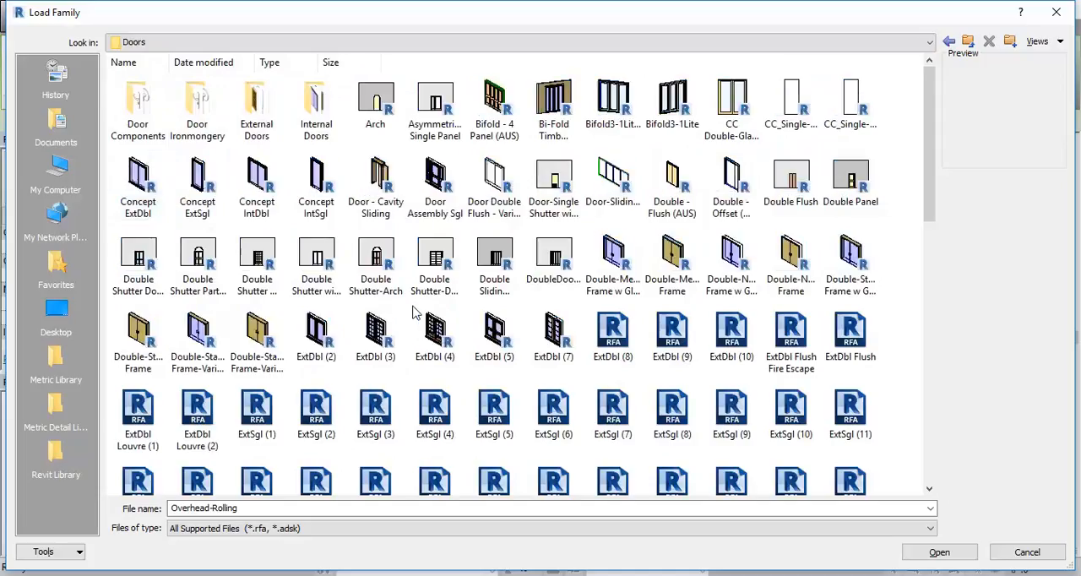
left_click_drag(925, 152, 929, 110)
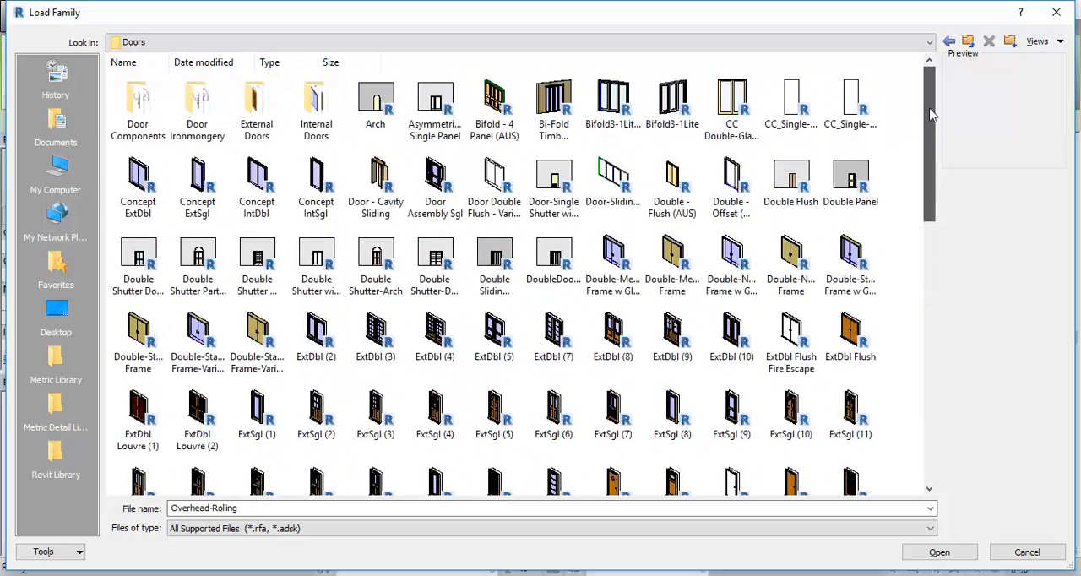
left_click(969, 44)
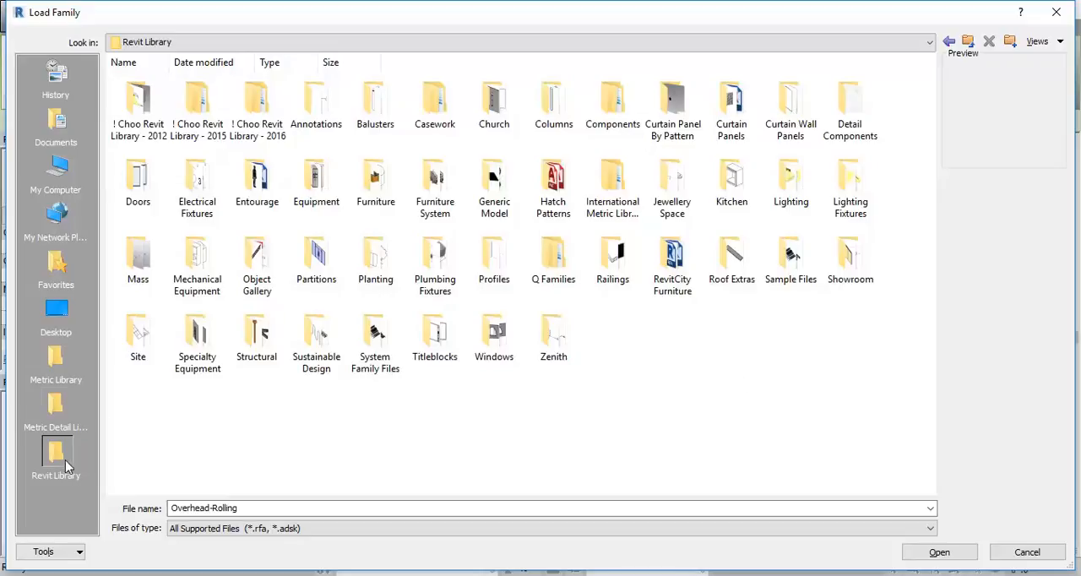
Step: Check the Revit Library folder's properties from EDU_DC_InteriorDesign, close them unchanged, and reopen the library folder
left_click(967, 43)
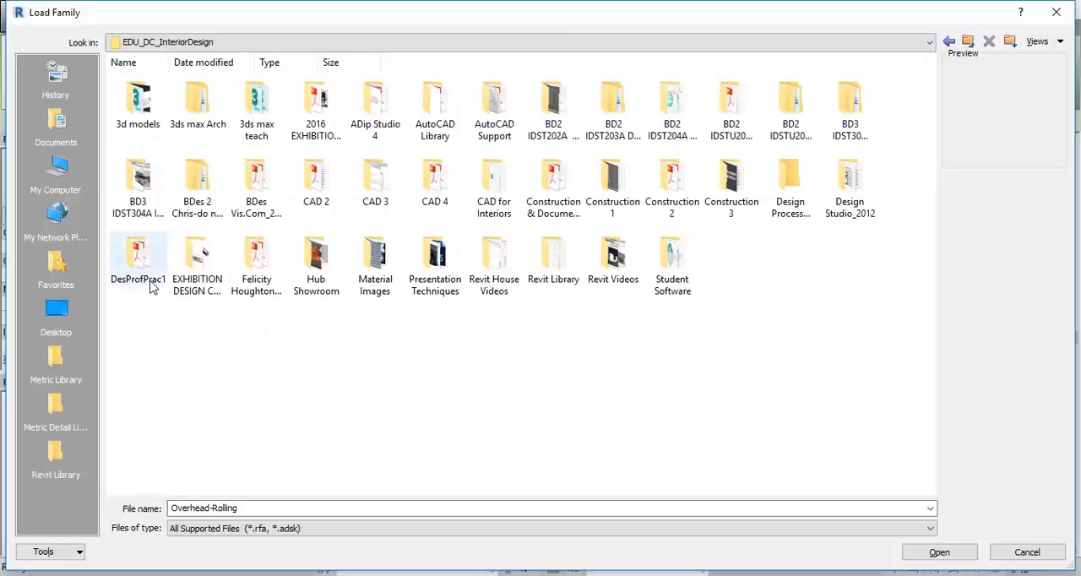
right_click(549, 259)
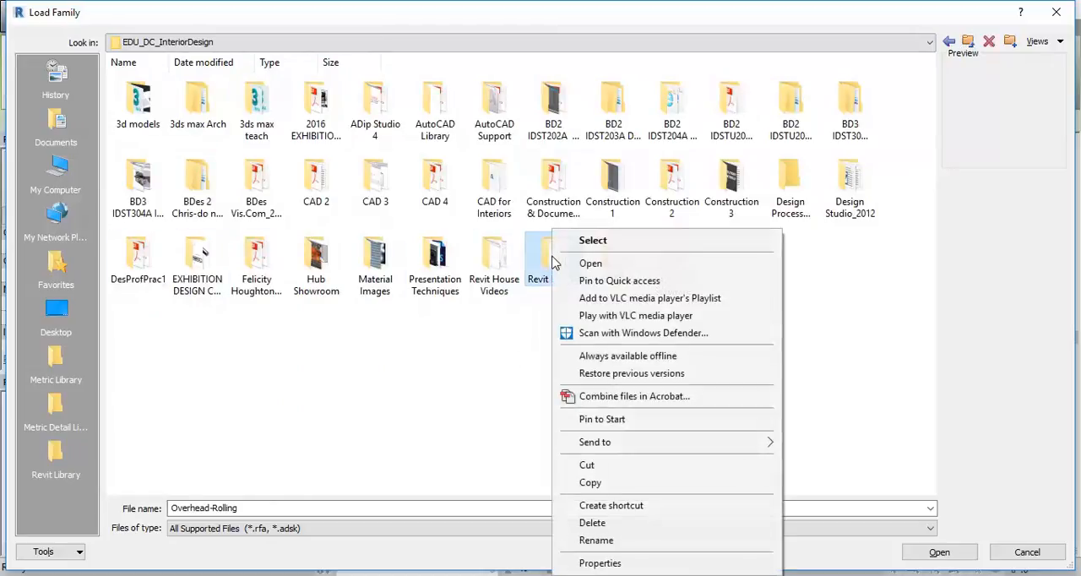
left_click(614, 567)
left_click_drag(668, 222, 410, 108)
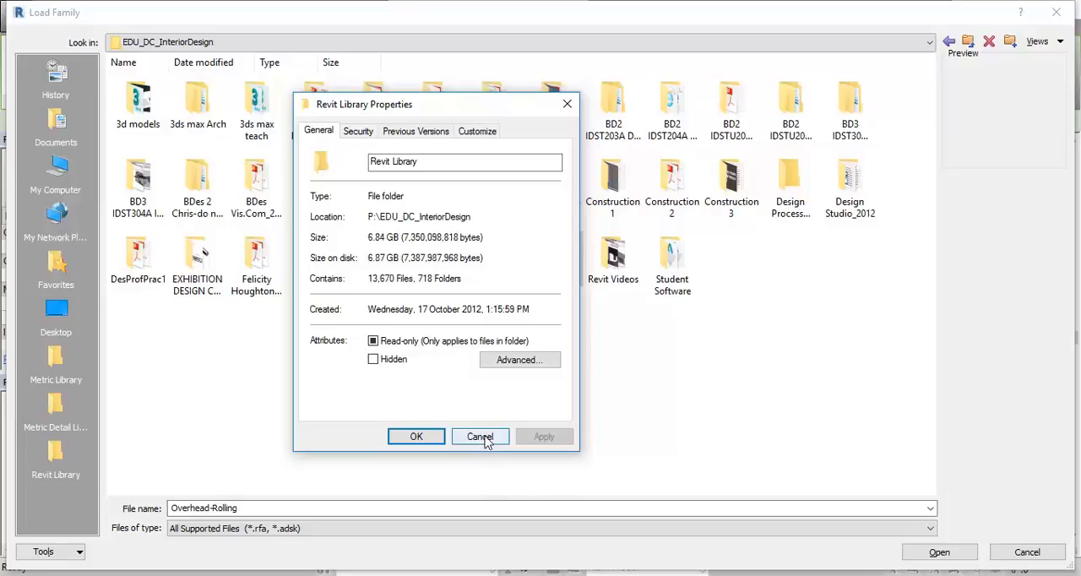
left_click(480, 437)
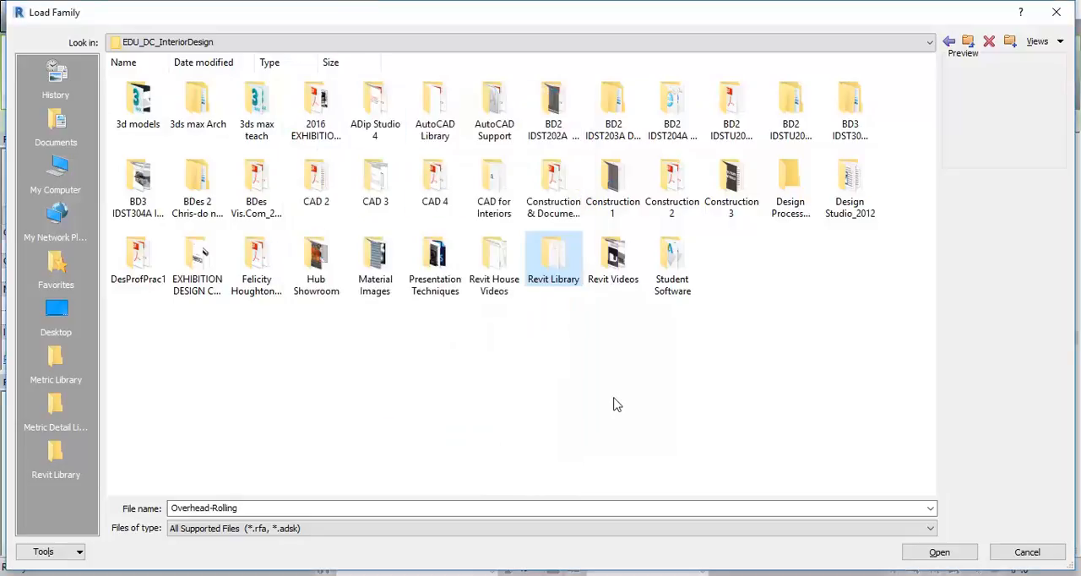
double_click(550, 269)
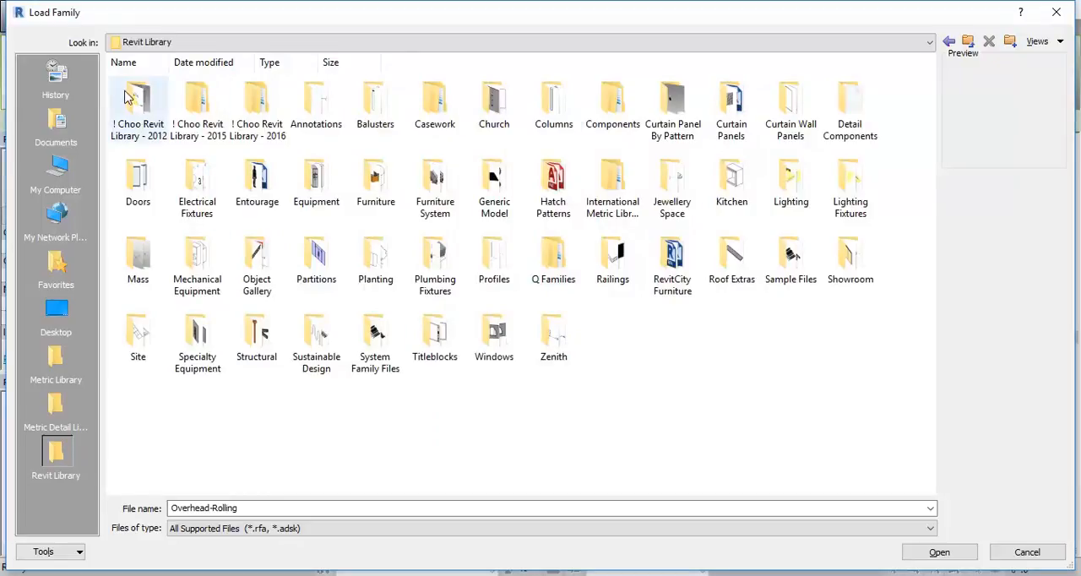
Step: Open the Choo Revit Library - 2016 folder, browse its Doors folder, and return to the library folder
left_click(197, 115)
left_click(251, 122)
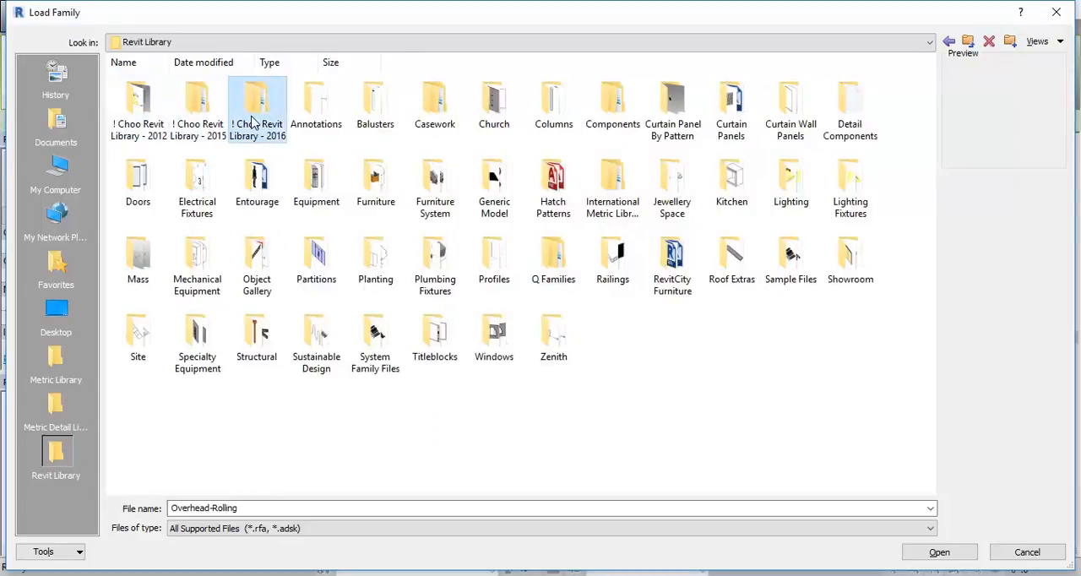
left_click(216, 108)
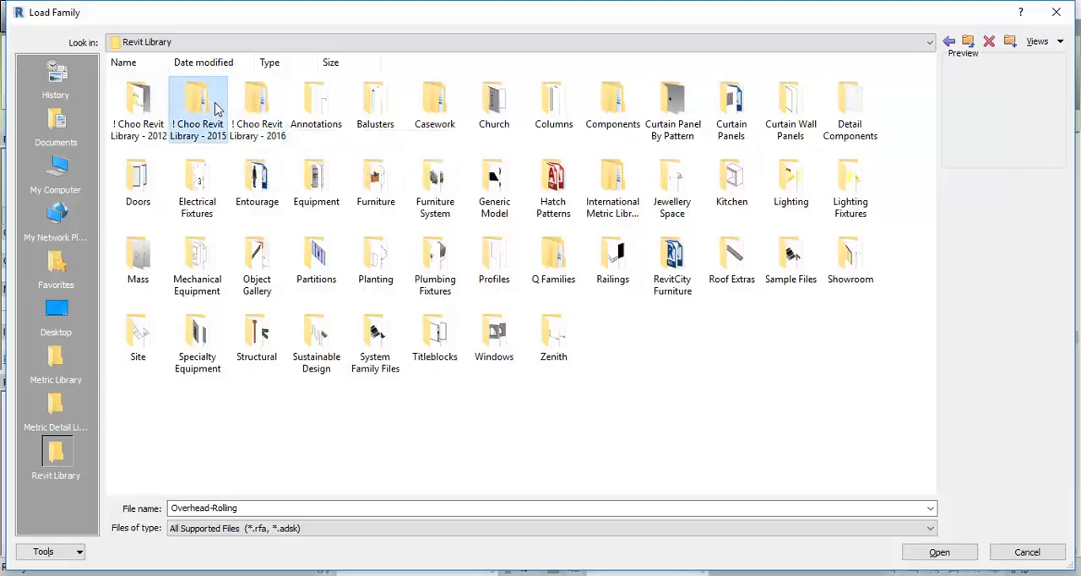
double_click(267, 108)
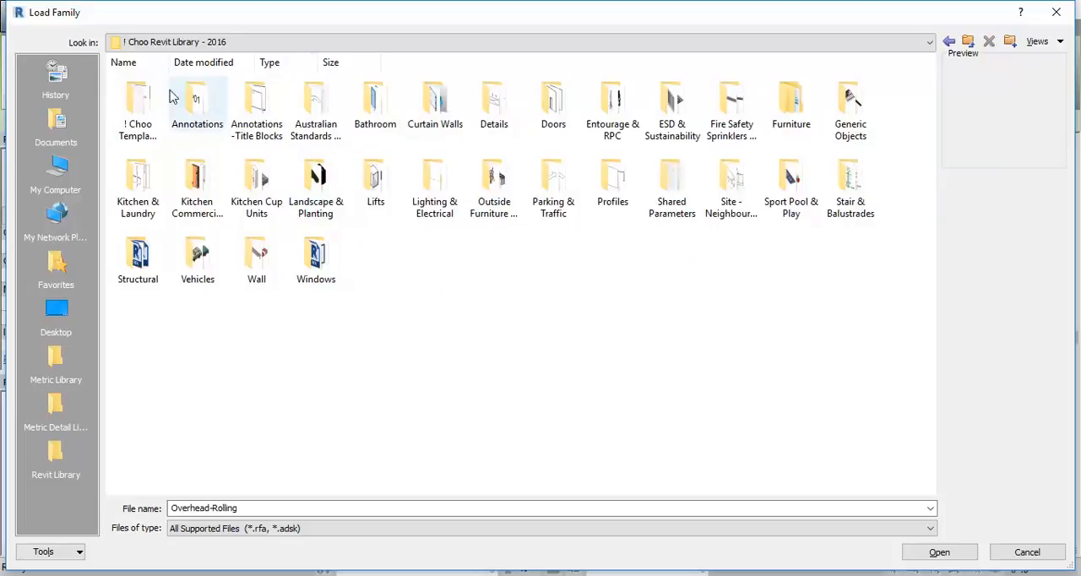
double_click(553, 103)
left_click(949, 43)
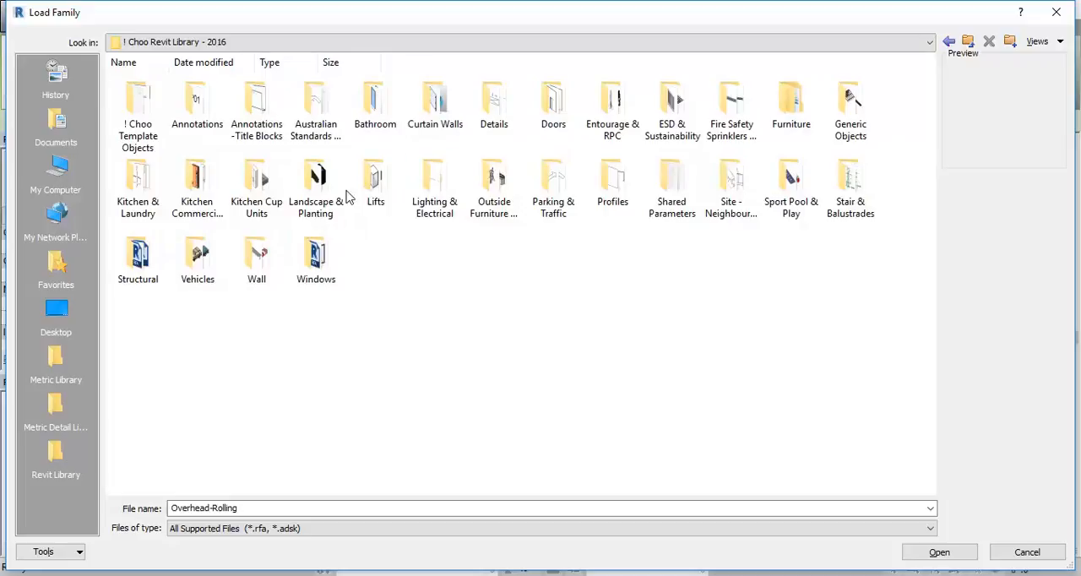
Step: Browse the curtain wall and wall object families in the library's Wall folder, and return to the parent folder
left_click(272, 262)
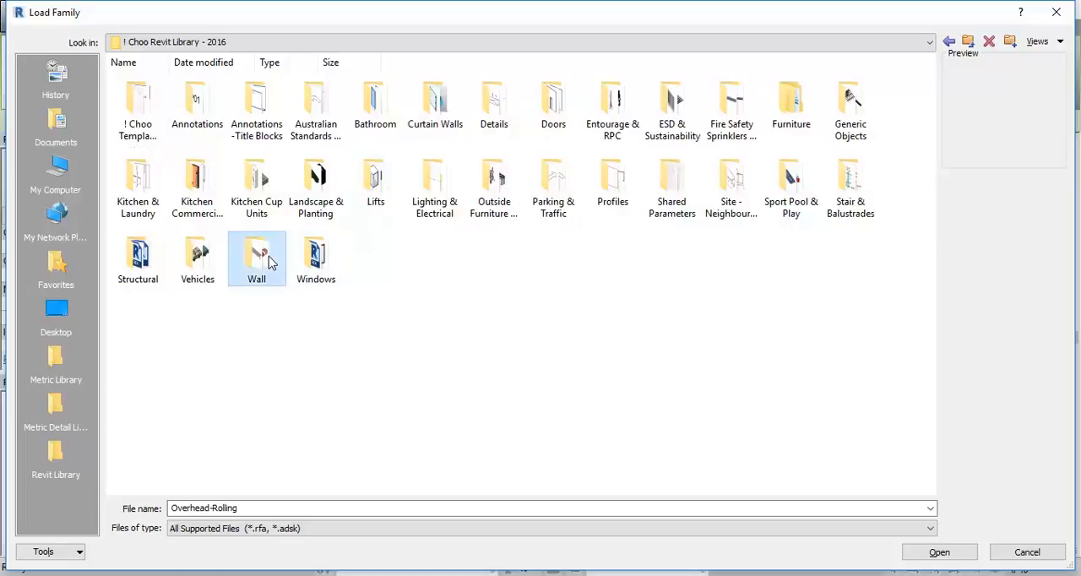
double_click(270, 260)
left_click(435, 99)
left_click(496, 109)
left_click(375, 106)
left_click(315, 106)
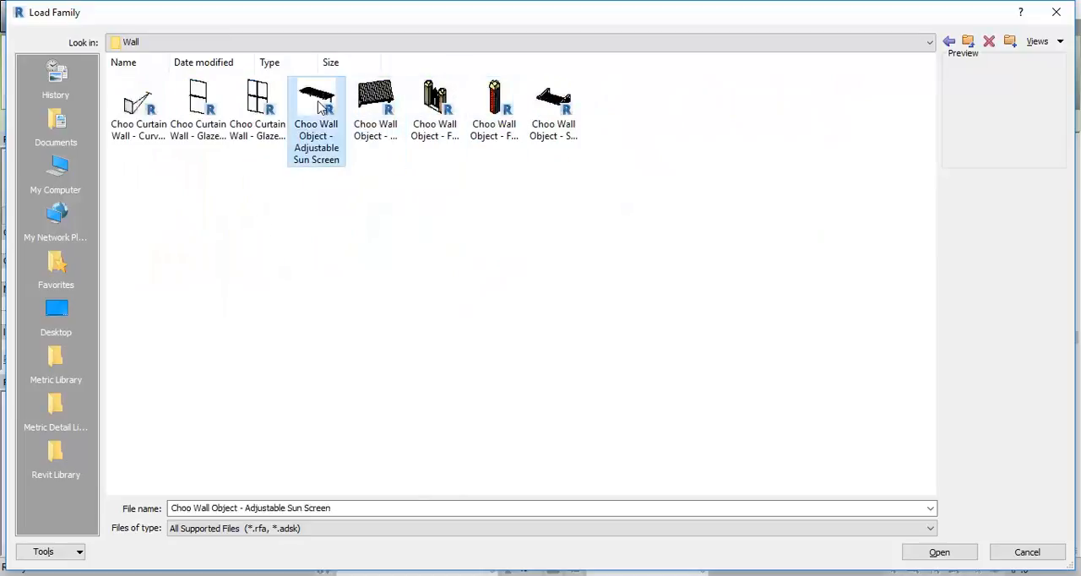
left_click(258, 105)
left_click(194, 119)
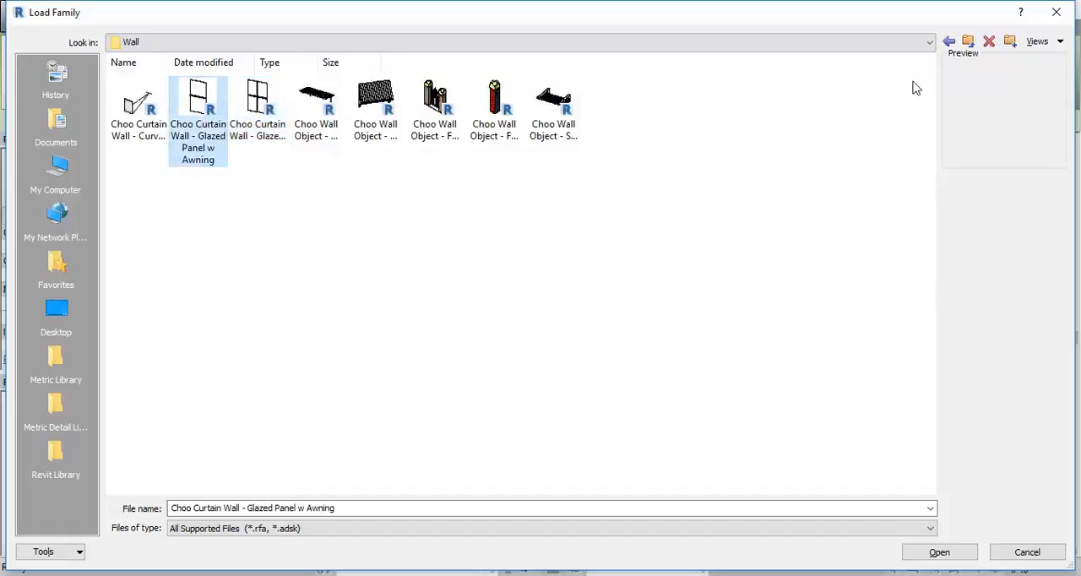
left_click(967, 40)
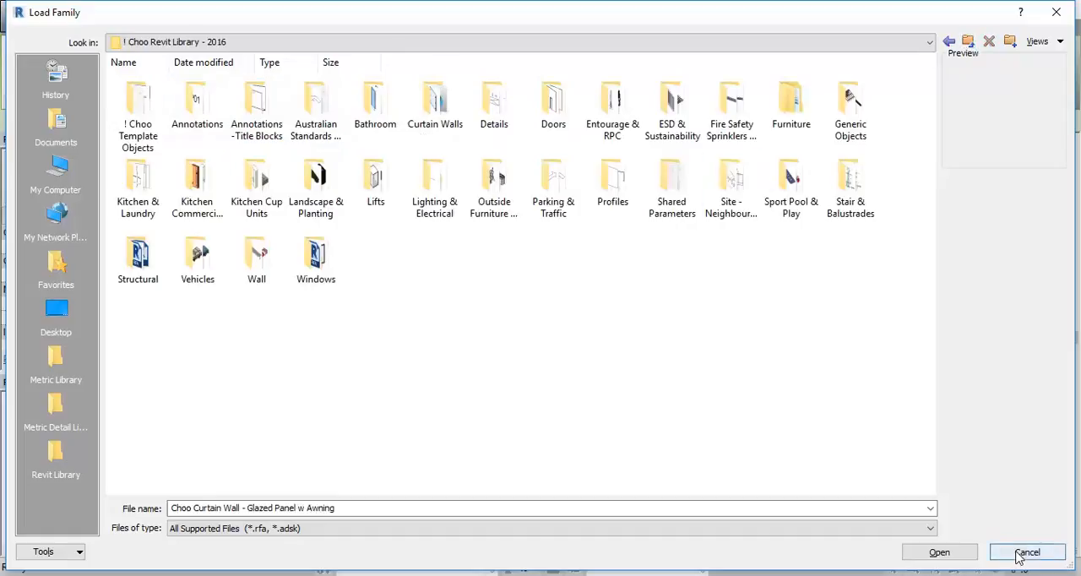
Step: Look through the families in the library's Curtain Walls folder, and close the family browser without loading anything
double_click(447, 114)
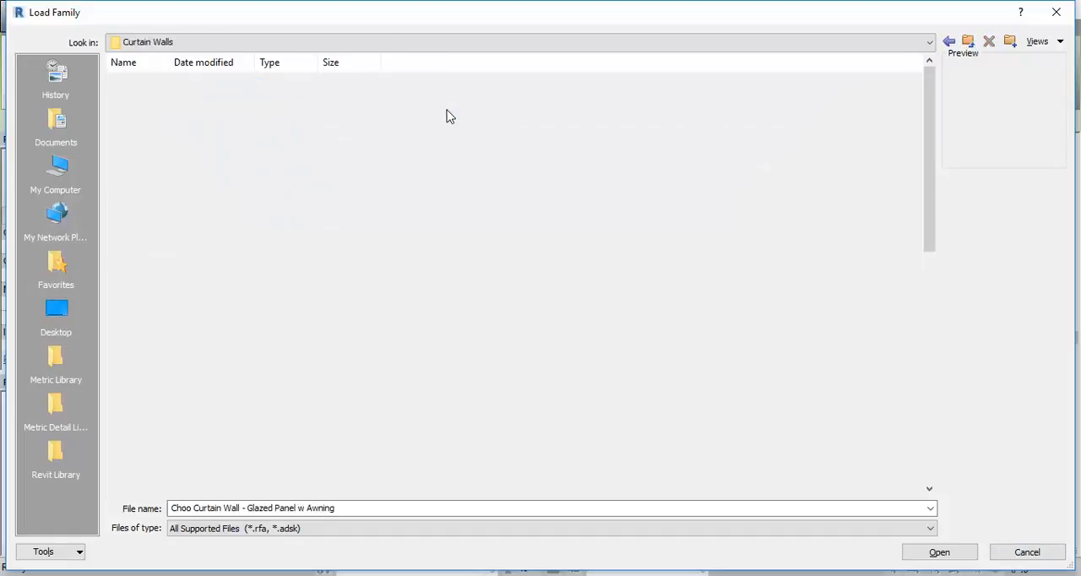
scroll(432, 237, "down", 10)
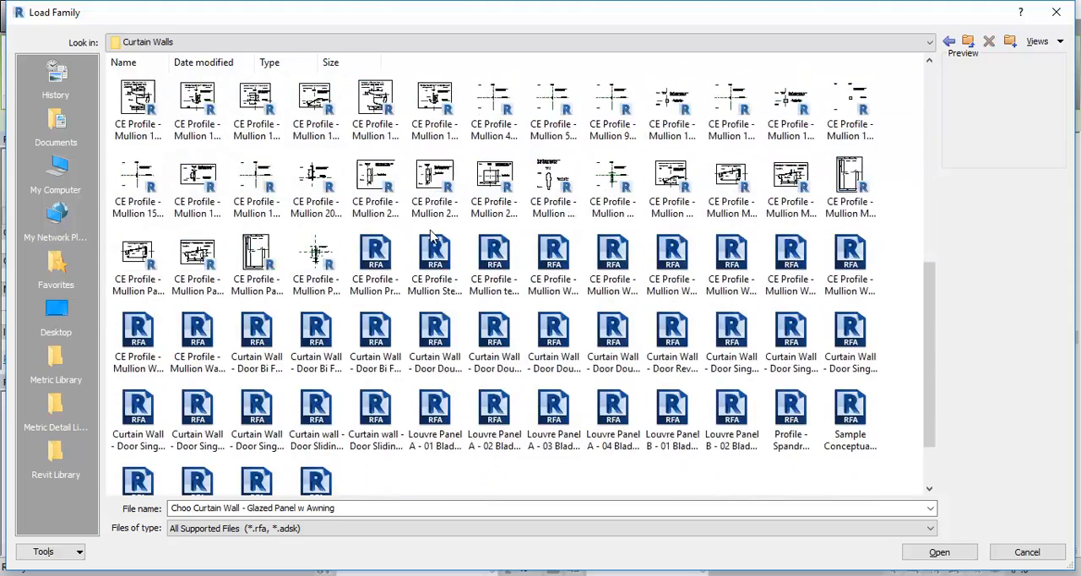
scroll(506, 337, "up", 10)
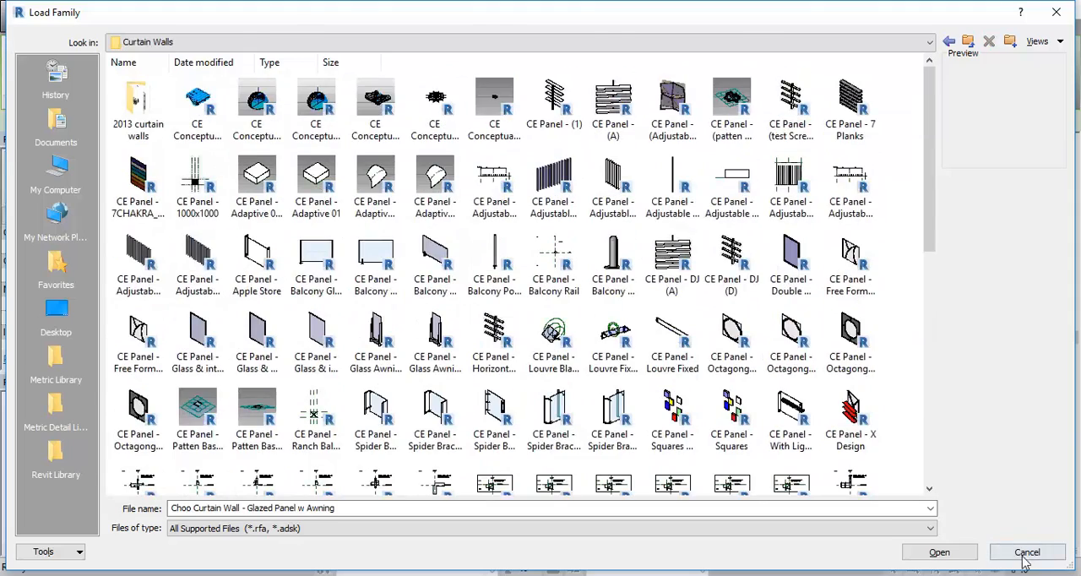
left_click(1026, 552)
right_click(419, 212)
left_click(447, 218)
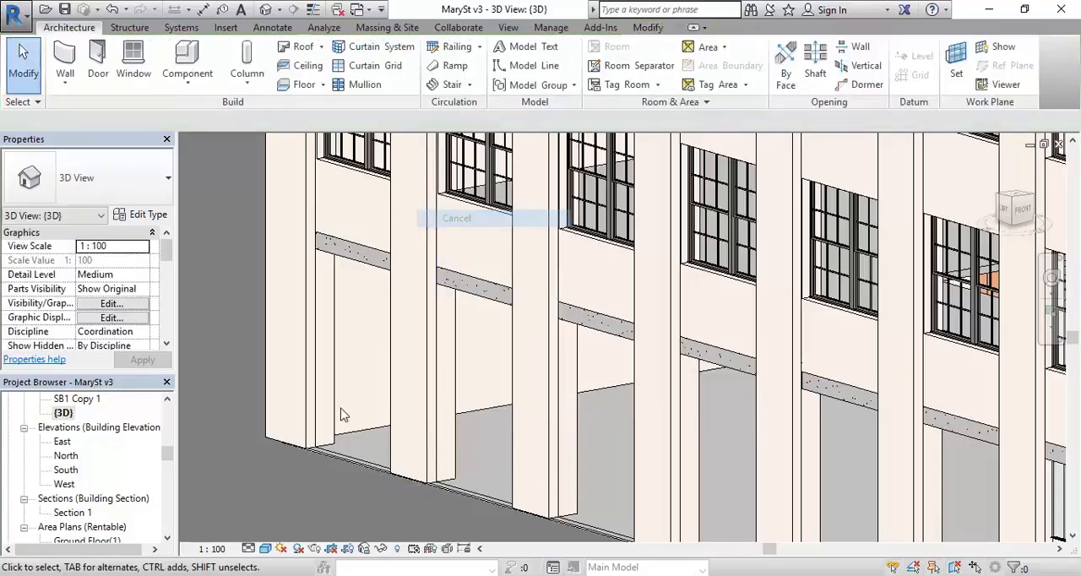
Step: Examine the building's corner columns and ground-floor openings in the Ground Floor plan and the {3D} view
key("ctrl+Tab")
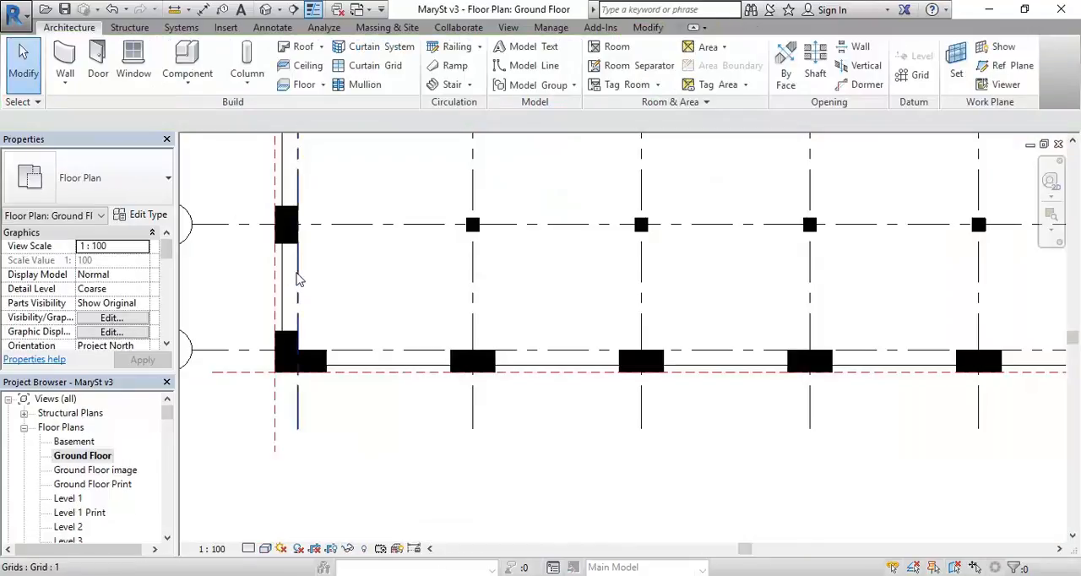
middle_click_drag(291, 289, 325, 322)
scroll(362, 323, "up", 2)
scroll(313, 311, "down", 1)
scroll(314, 311, "up", 2)
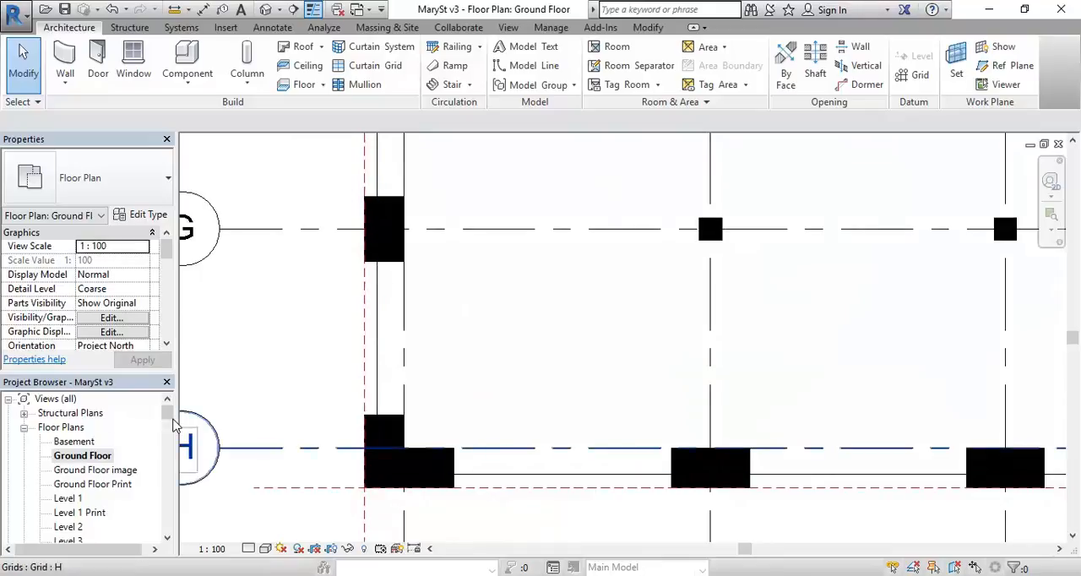
scroll(173, 428, "down", 8)
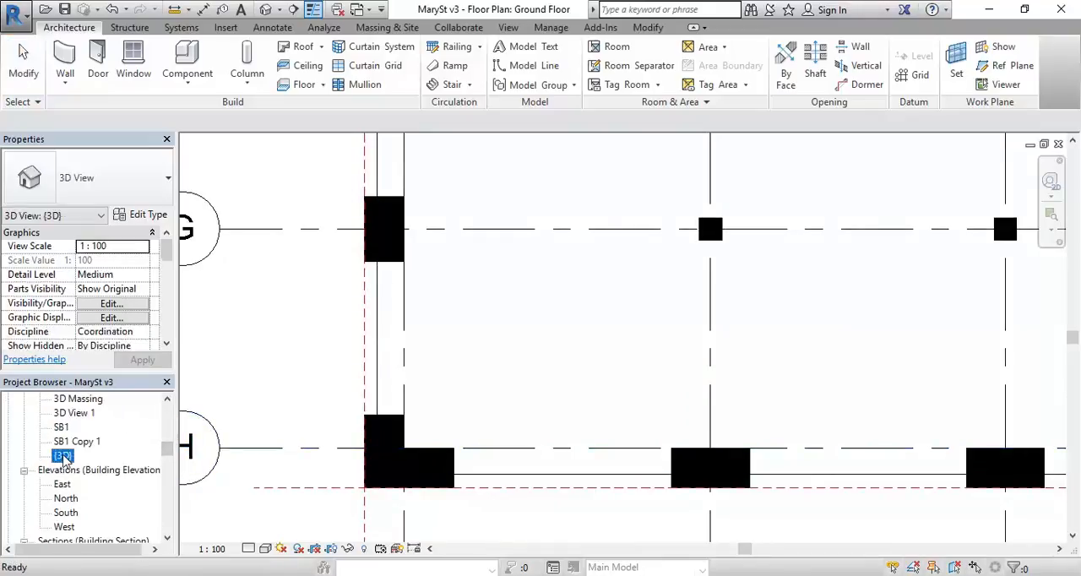
double_click(63, 457)
scroll(551, 355, "up", 5)
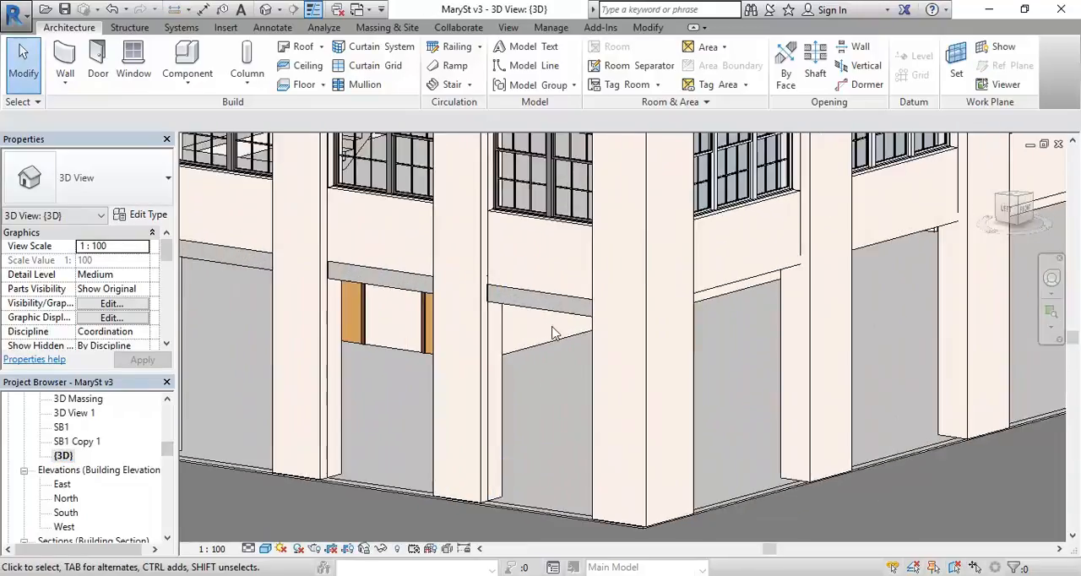
mouse_move(542, 355)
middle_mouse_down()
mouse_move(542, 381)
mouse_move(530, 363)
middle_mouse_up()
middle_click_drag(545, 232, 519, 207)
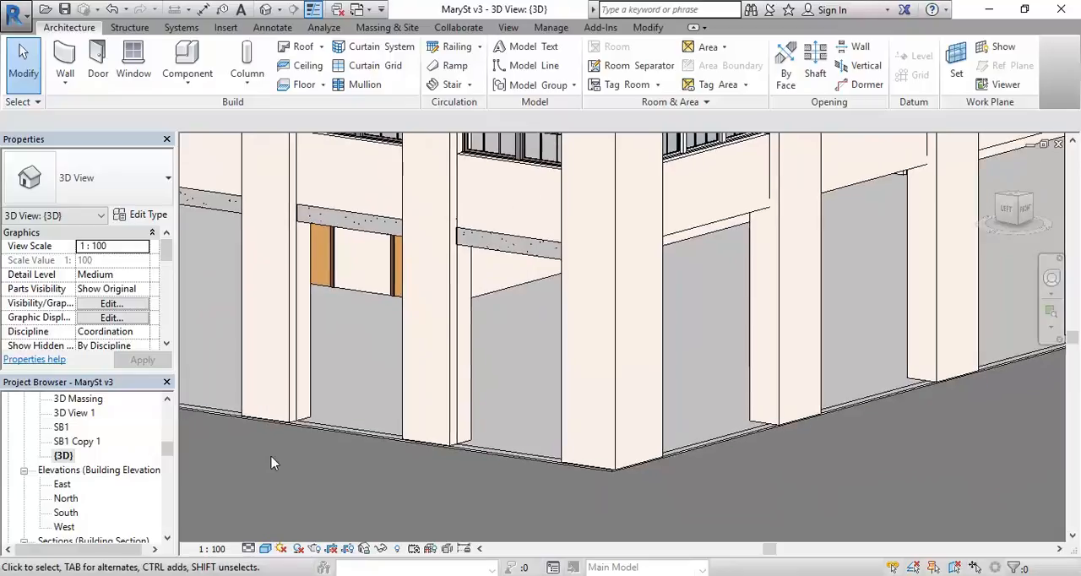
Step: Switch to Google Maps Street View and examine the corner café's shopfront glazing, doors and horizontal beam on Reservoir St
mouse_move(165, 561)
left_click(257, 523)
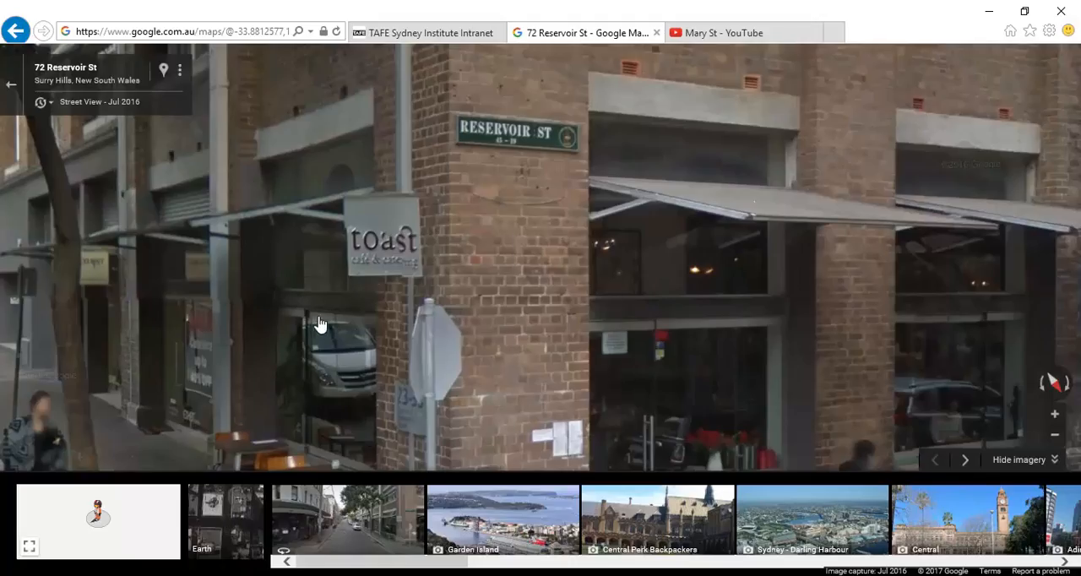
scroll(272, 303, "up", 2)
scroll(475, 314, "down", 3)
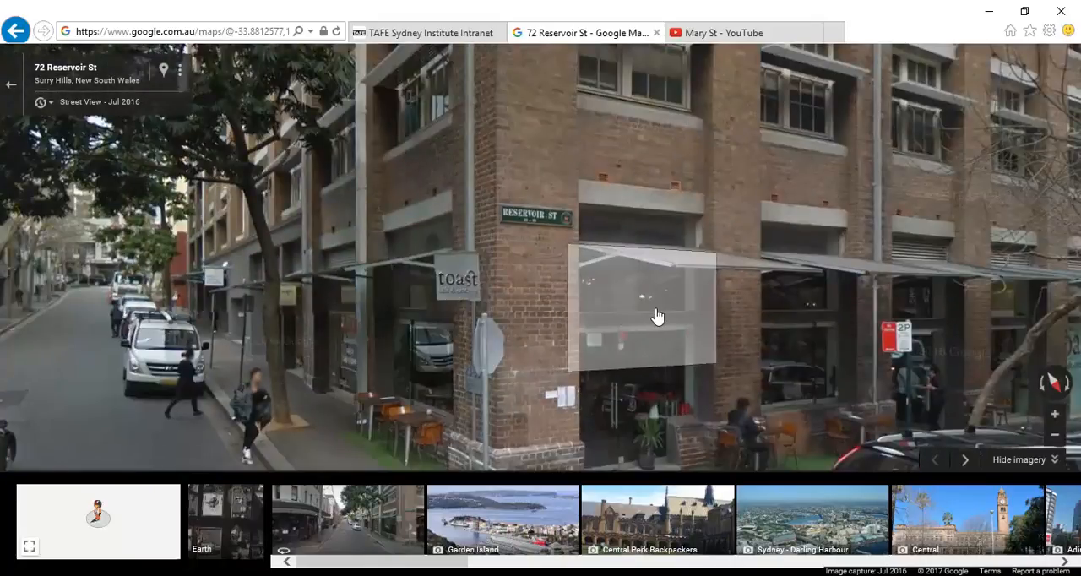
scroll(656, 314, "up", 2)
scroll(577, 336, "down", 4)
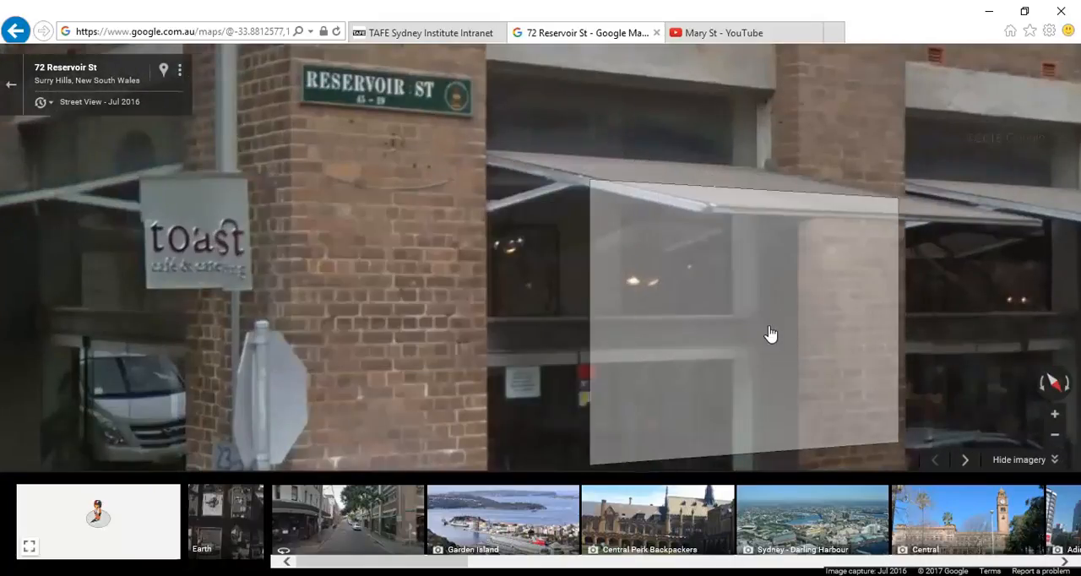
scroll(358, 336, "up", 3)
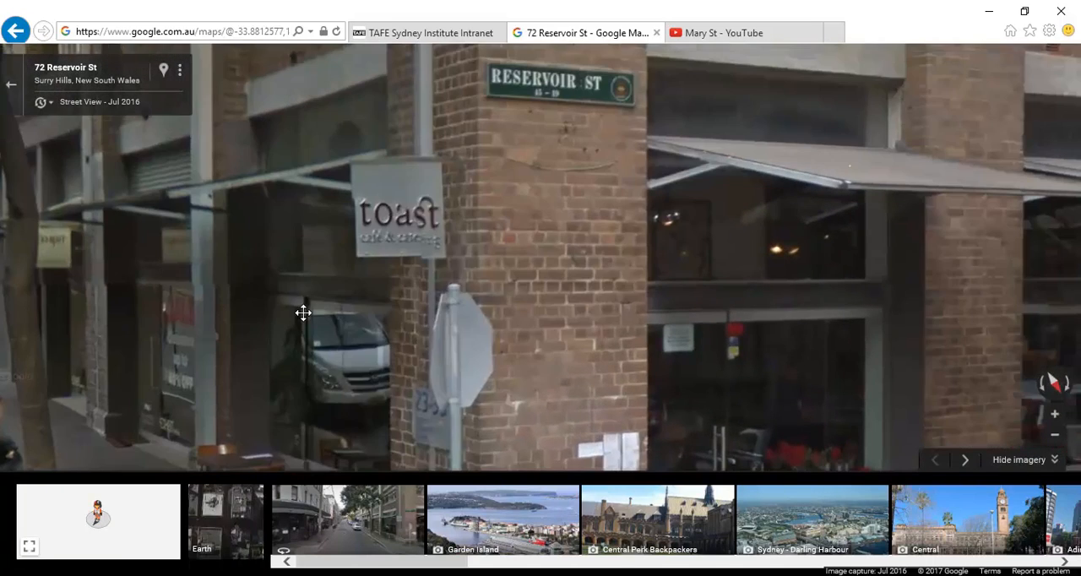
scroll(488, 348, "up", 1)
Step: Return to Revit and open the Ground Floor plan at the corner bay between grids G and H
left_click(215, 572)
middle_click_drag(435, 325, 431, 345)
left_click_drag(167, 448, 169, 423)
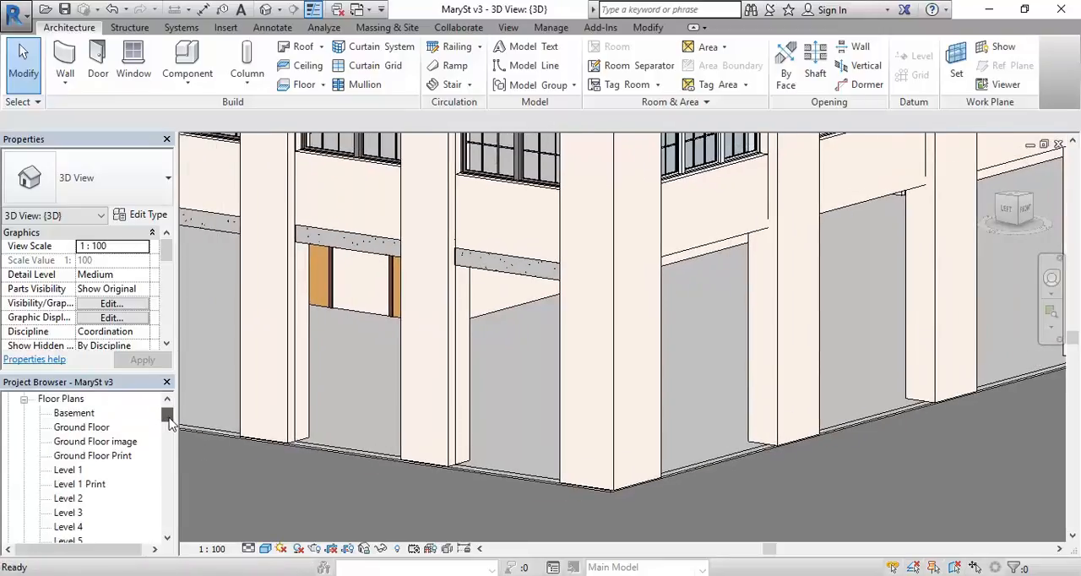
double_click(81, 428)
scroll(605, 344, "down", 1)
scroll(557, 330, "up", 2)
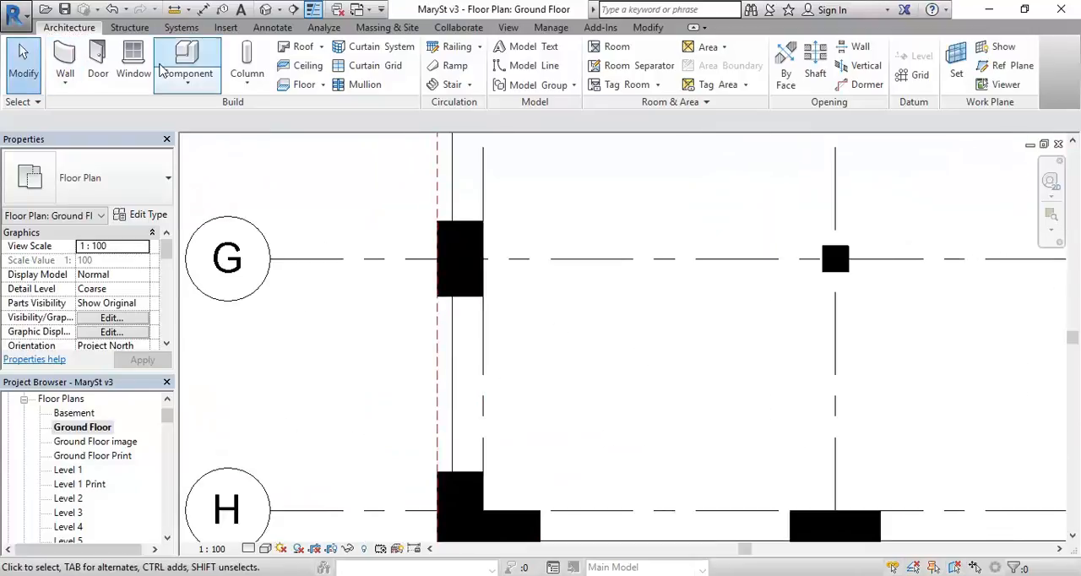
Step: Start placing a structural beam with the UB-Universal Beams type UB305x165x40
left_click(128, 27)
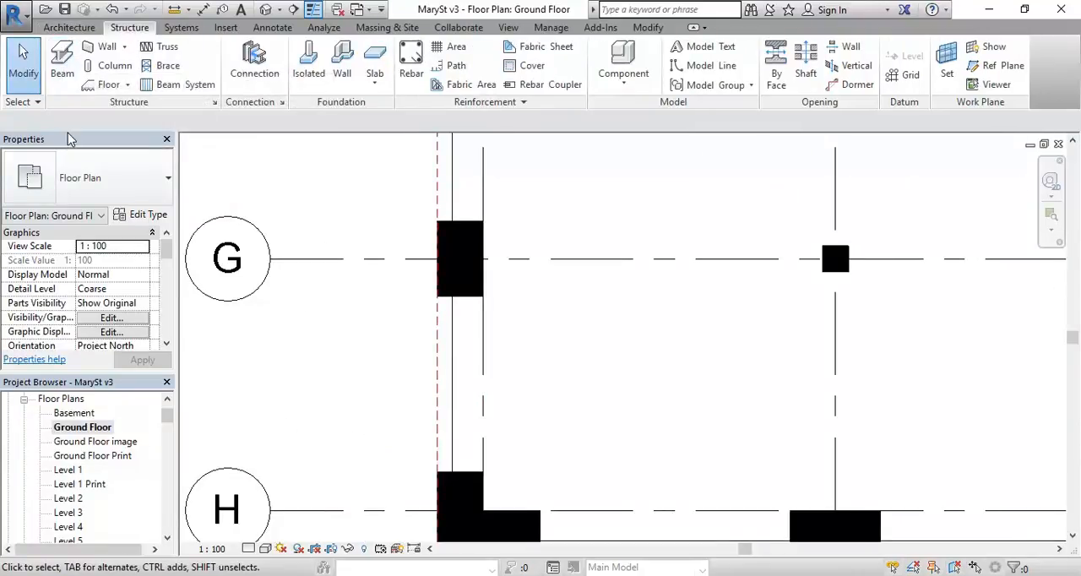
left_click(62, 61)
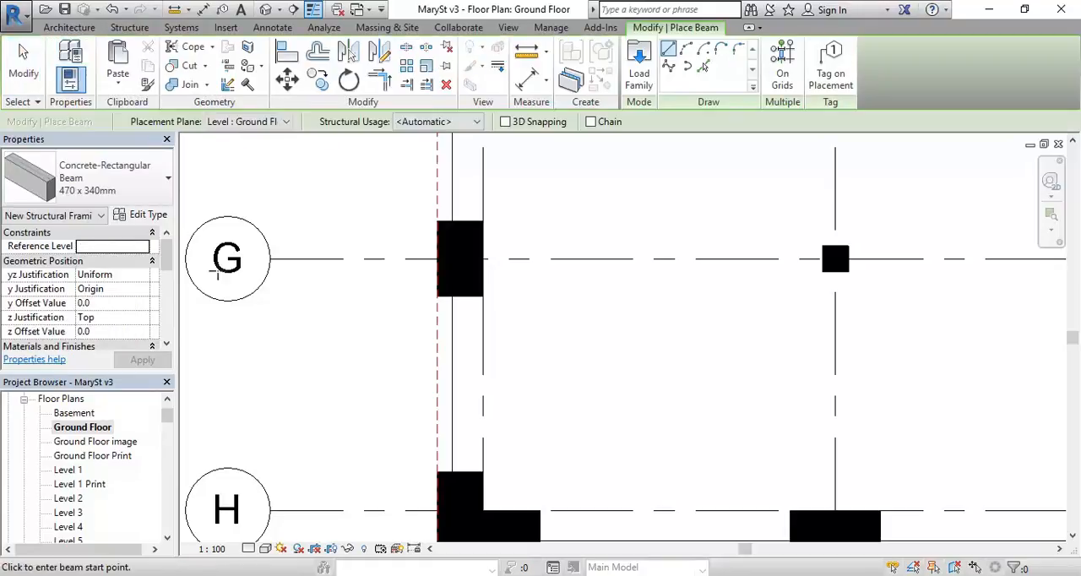
left_click(135, 182)
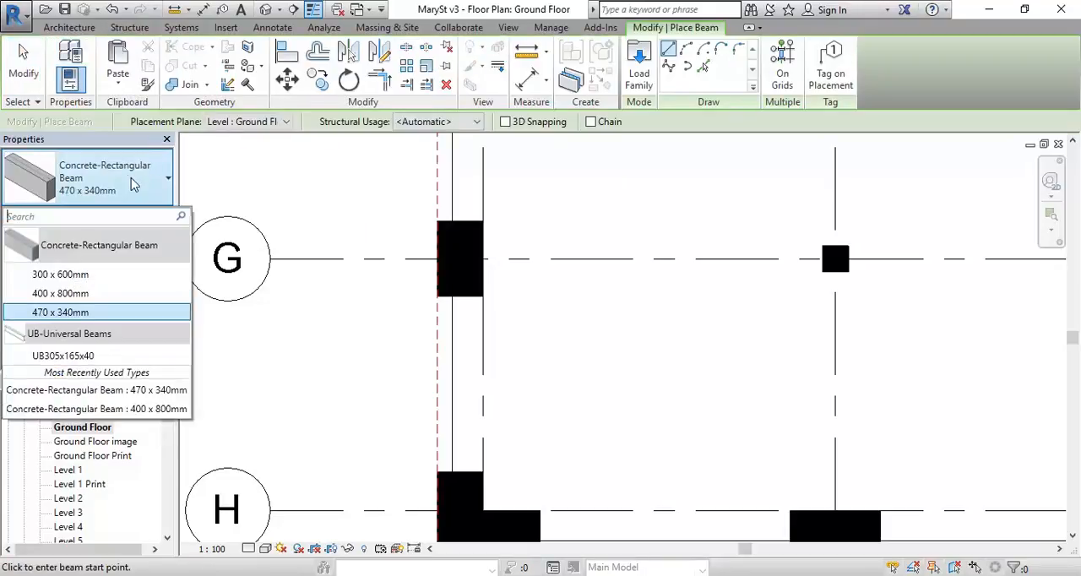
left_click(59, 355)
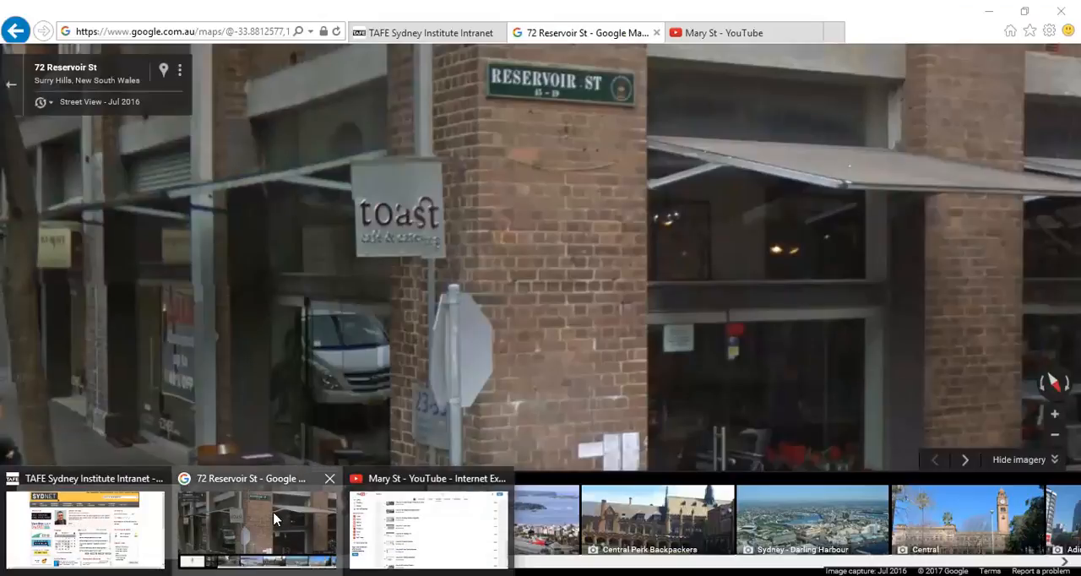
Step: Check the beam above the café doors closely in Street View, and return to Revit
left_click(253, 528)
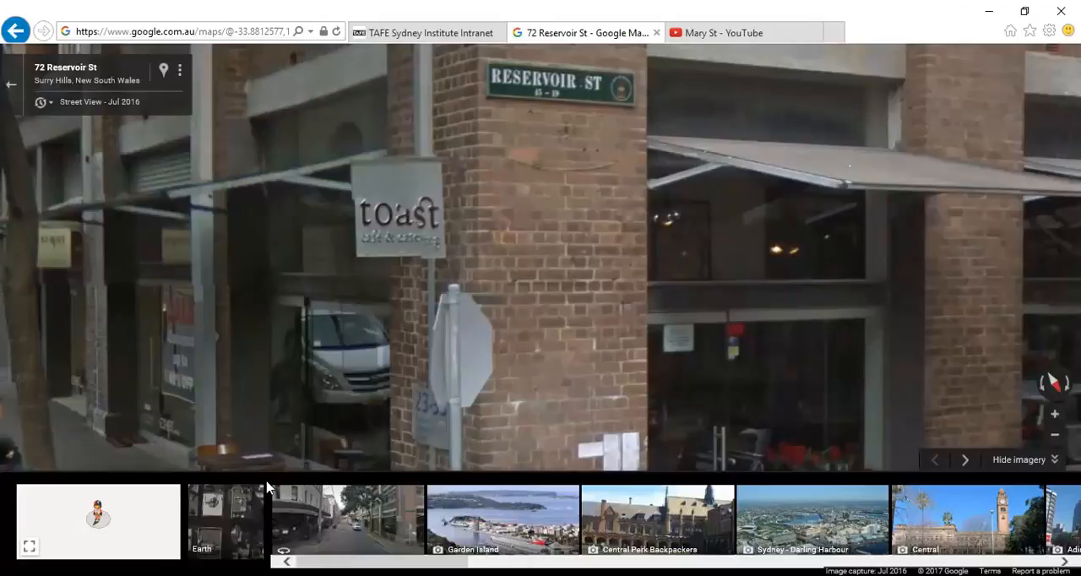
scroll(245, 291, "up", 2)
left_click(450, 294)
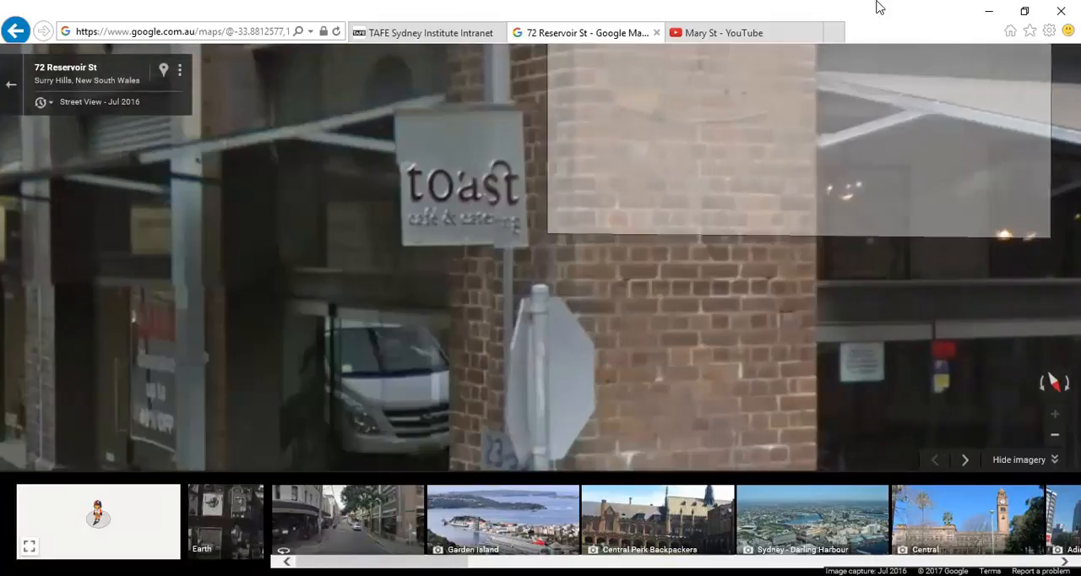
left_click(990, 11)
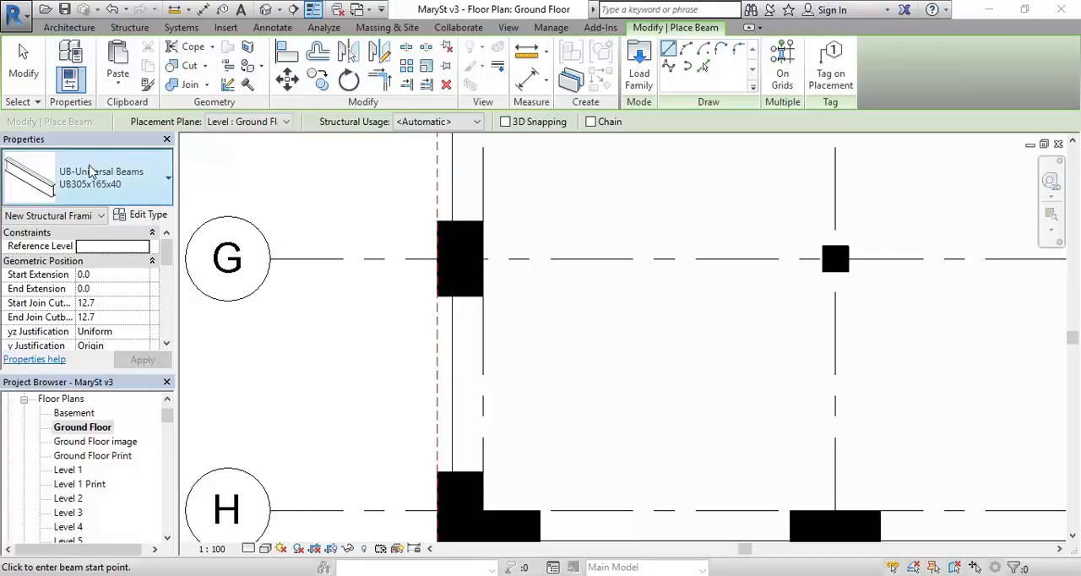
Step: Duplicate the UB305x165x40 universal beam type under the name UB170x100
left_click(141, 217)
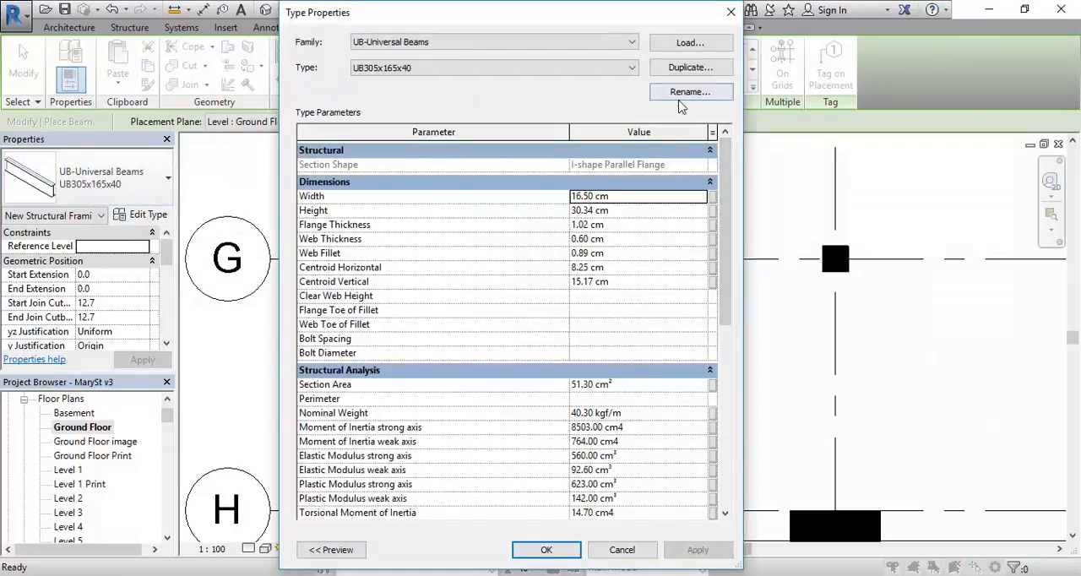
left_click(682, 67)
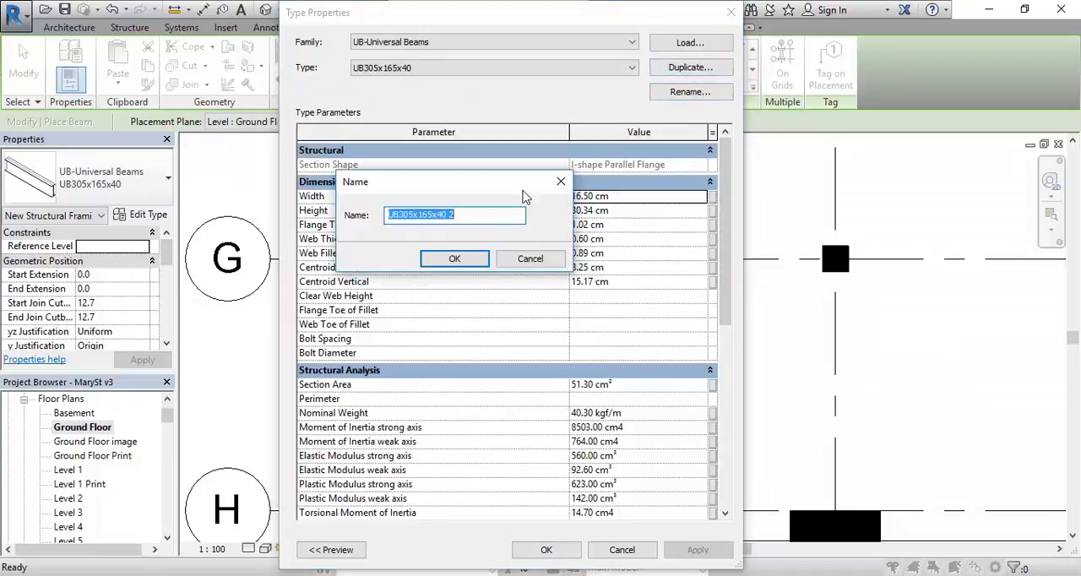
left_click_drag(473, 179, 214, 137)
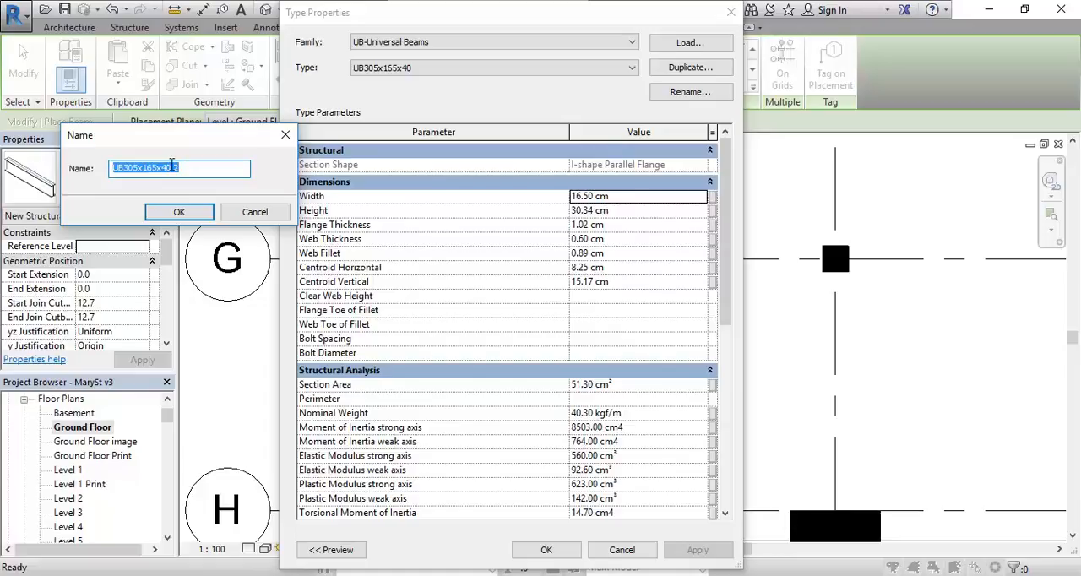
type("UB170x")
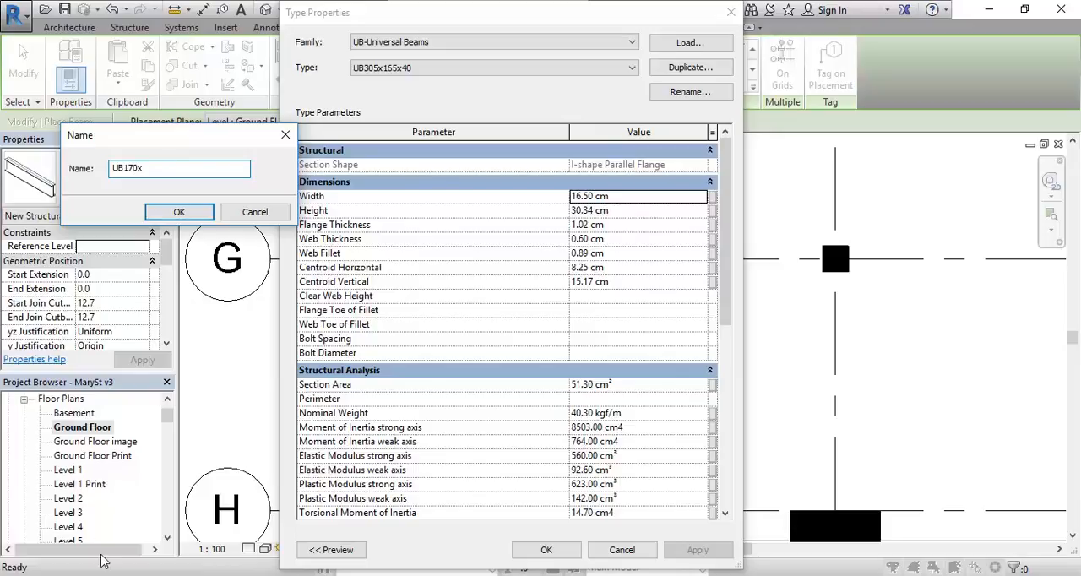
mouse_move(259, 574)
left_click(179, 211)
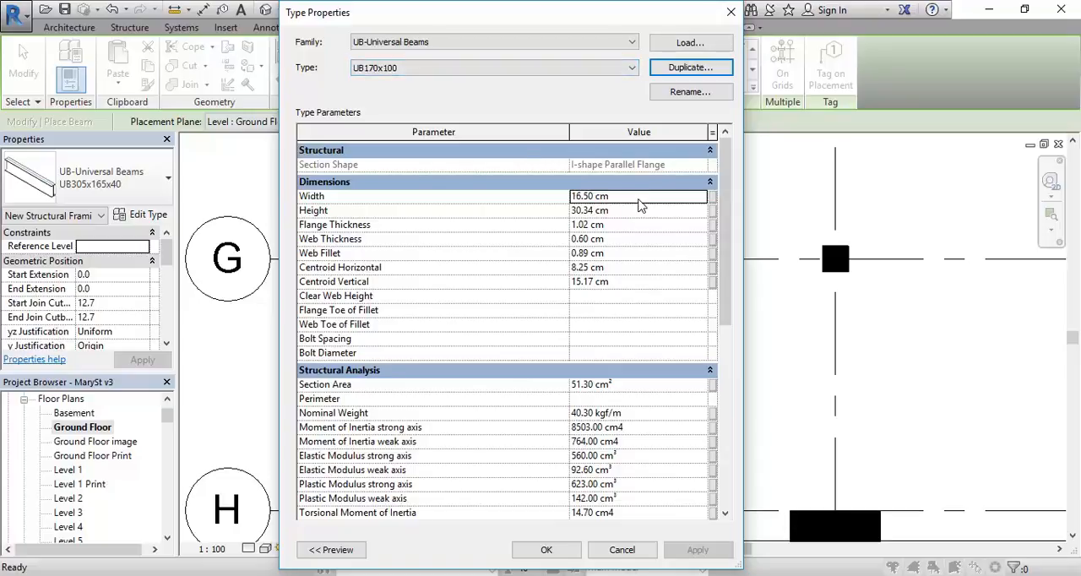
Step: Set the UB170x100 beam type's height to 17 cm and width to 10 cm, and accept the type properties
left_click(623, 212)
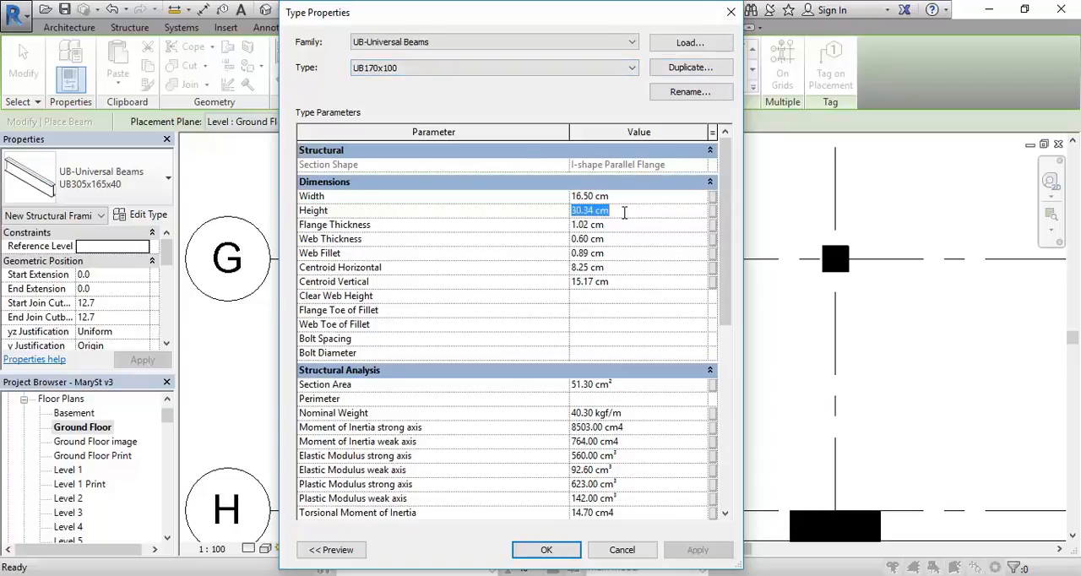
type("1")
left_click(626, 196)
type("1")
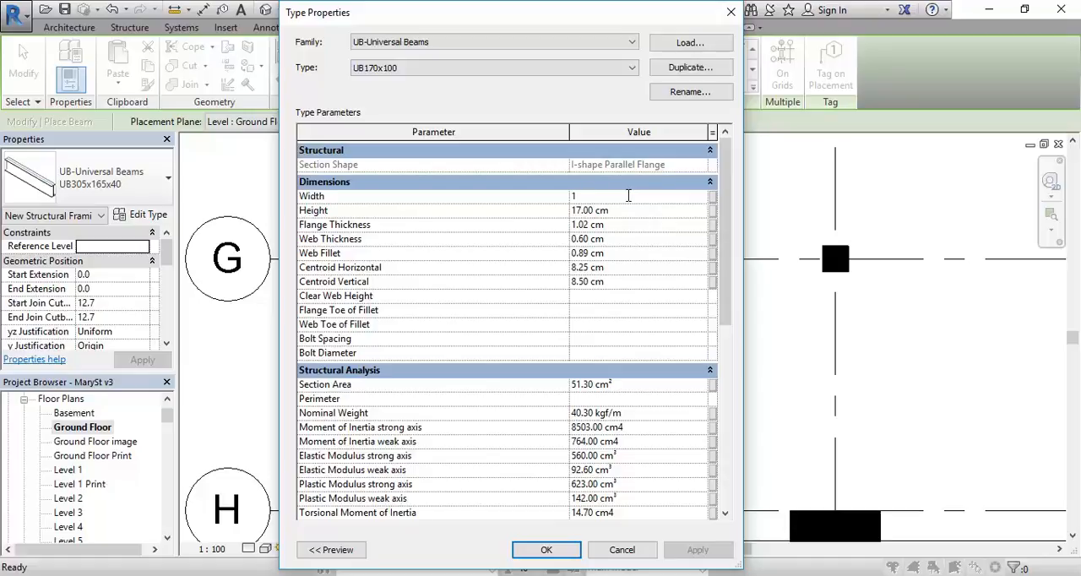
type("0")
left_click(629, 210)
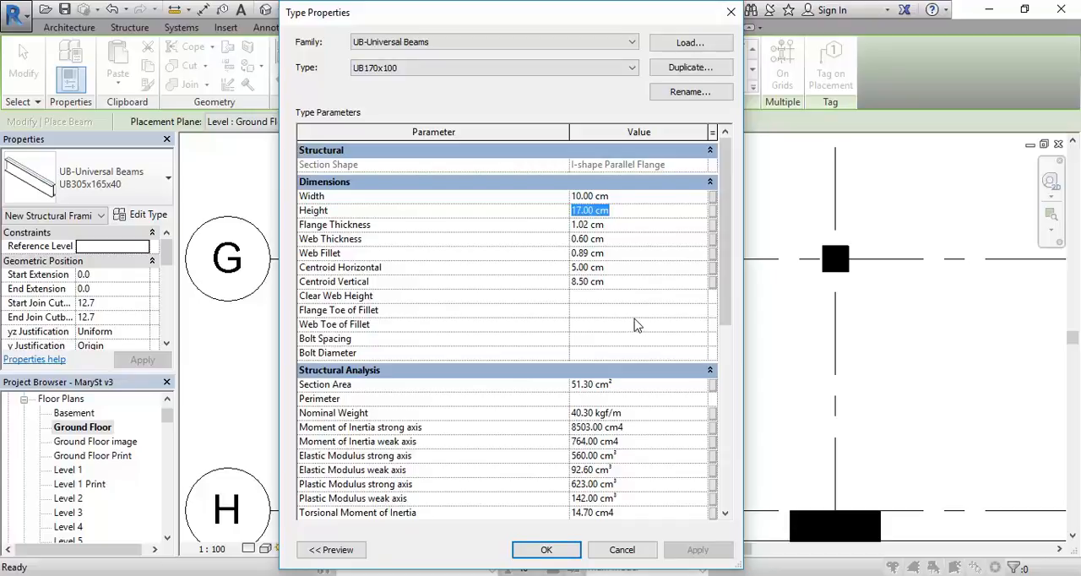
left_click(553, 553)
left_click(546, 549)
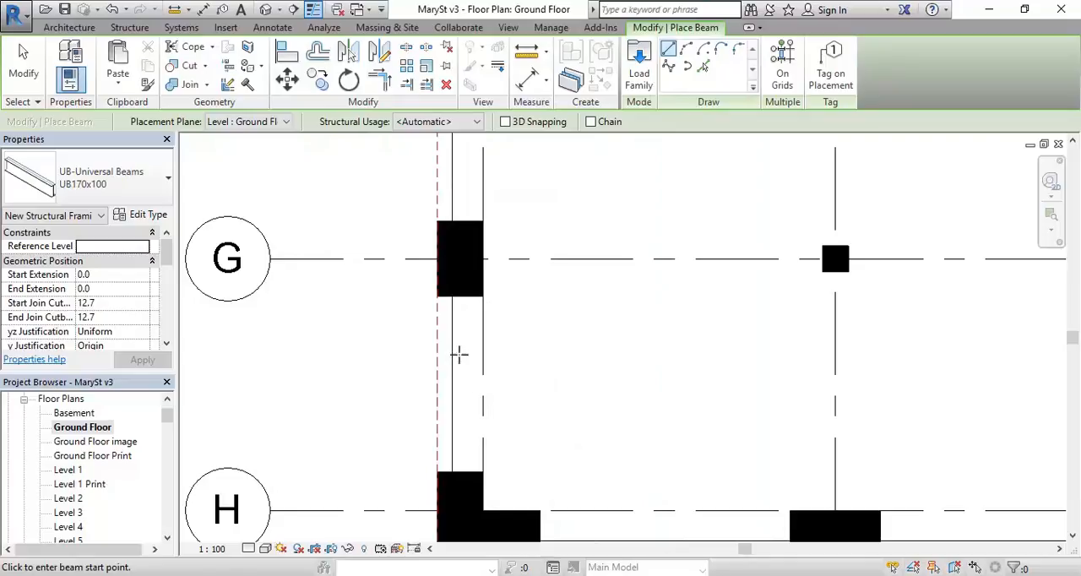
Step: Check the beam's position across the café corner openings in Street View, and return to Revit
middle_click_drag(462, 368, 446, 333)
scroll(444, 281, "up", 1)
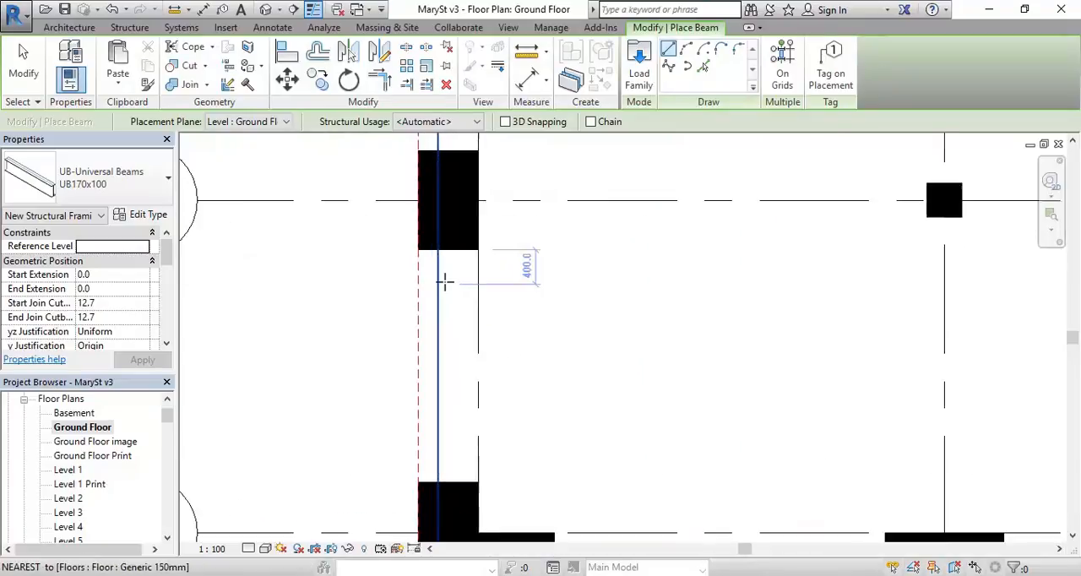
middle_click_drag(444, 281, 391, 263)
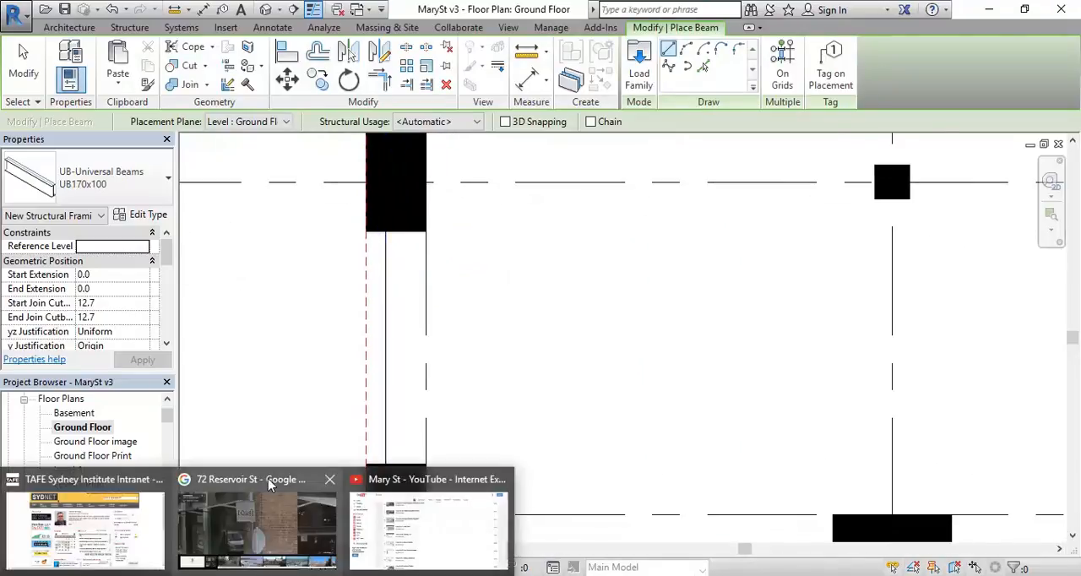
mouse_move(262, 519)
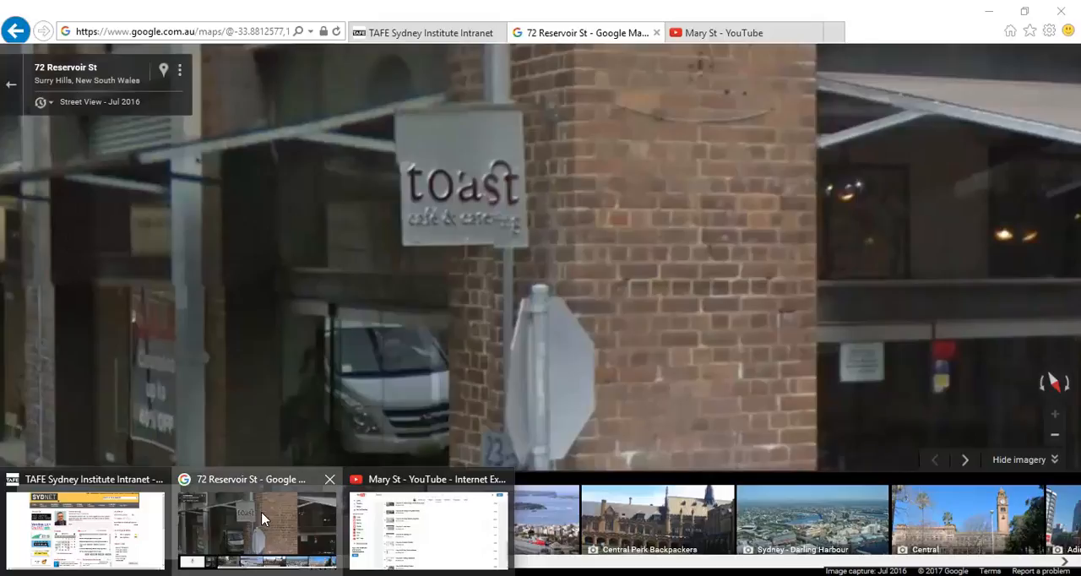
left_click(261, 519)
left_click_drag(277, 273, 332, 309)
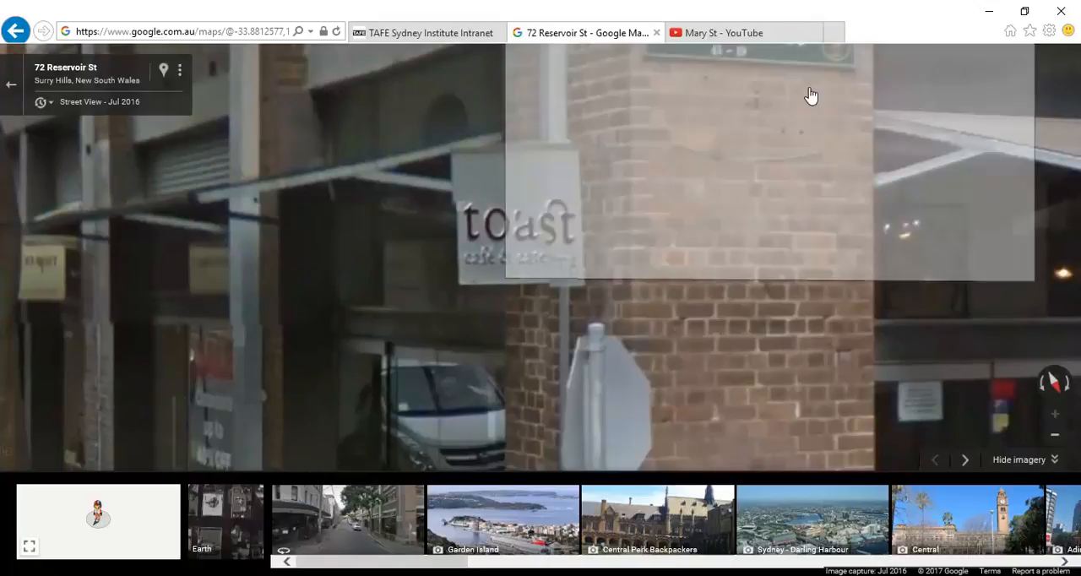
left_click(988, 11)
Step: Place a UB170x100 beam across the corner opening, from the wall endpoint at grid H straight to the wall endpoint at grid G
middle_click_drag(446, 257, 473, 253)
scroll(470, 249, "up", 1)
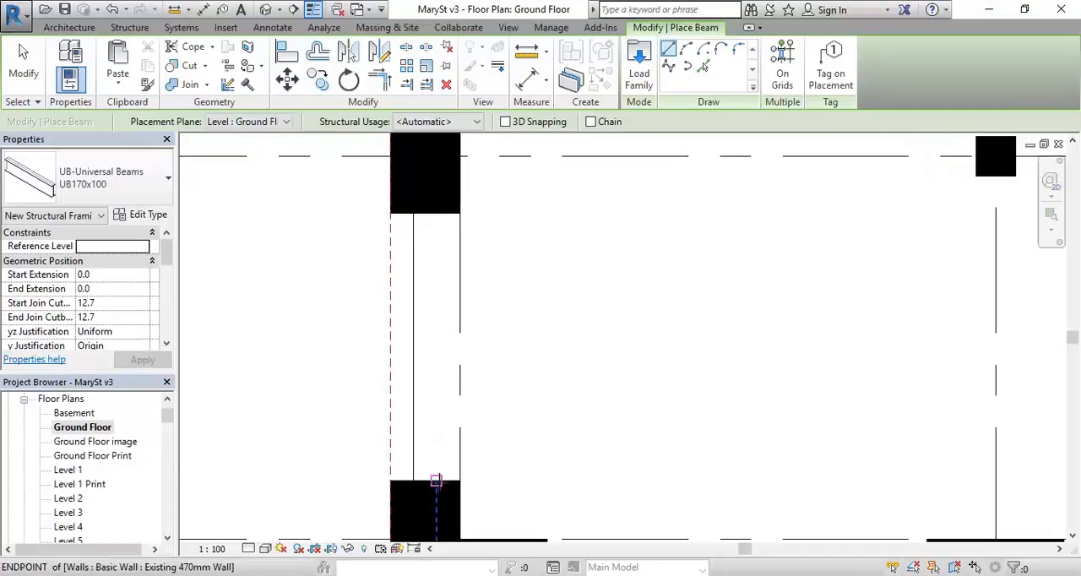
left_click(436, 481)
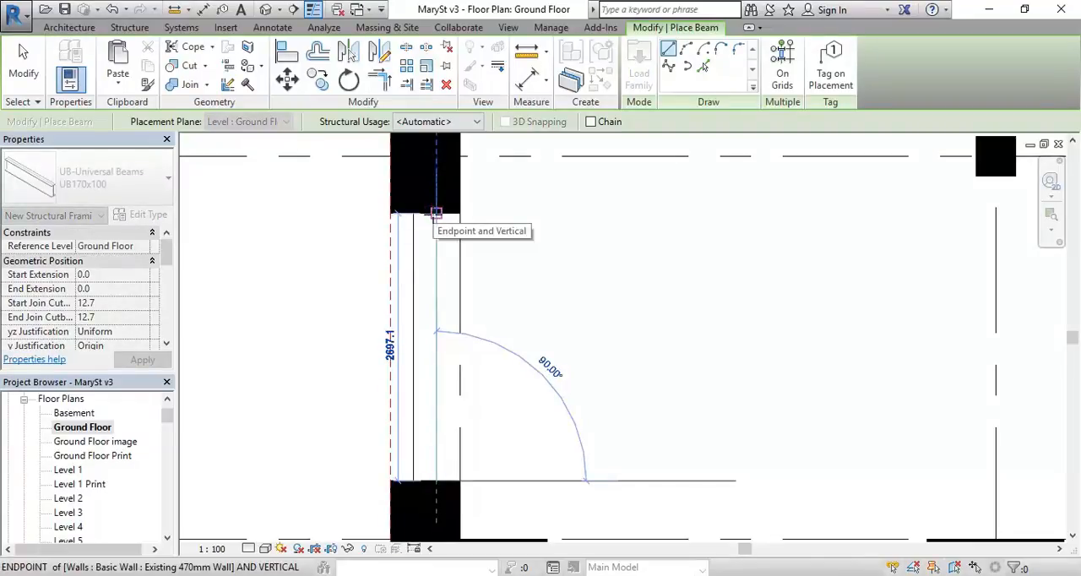
left_click(436, 212)
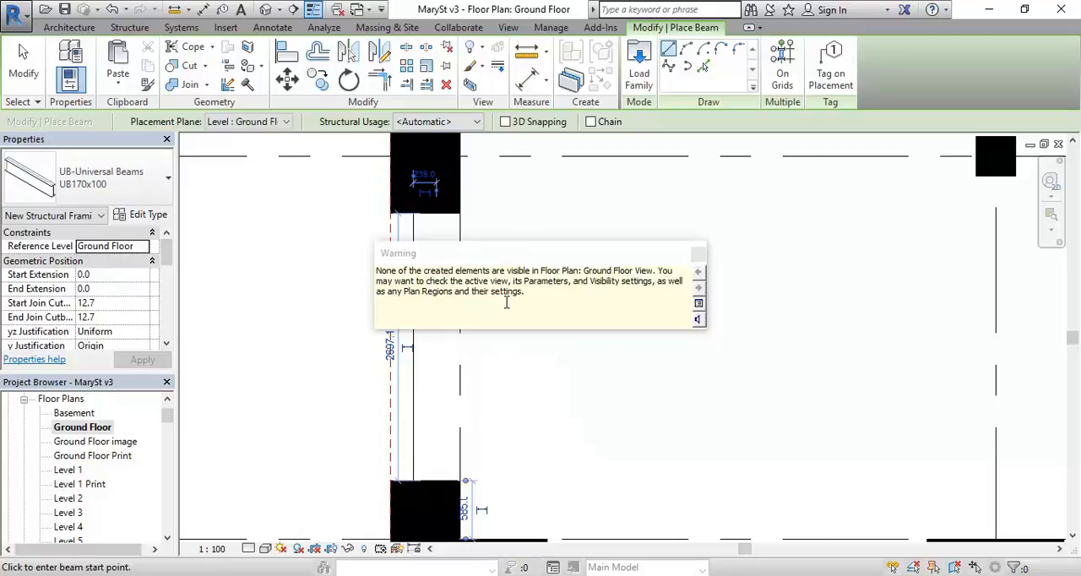
left_click(699, 255)
right_click(279, 243)
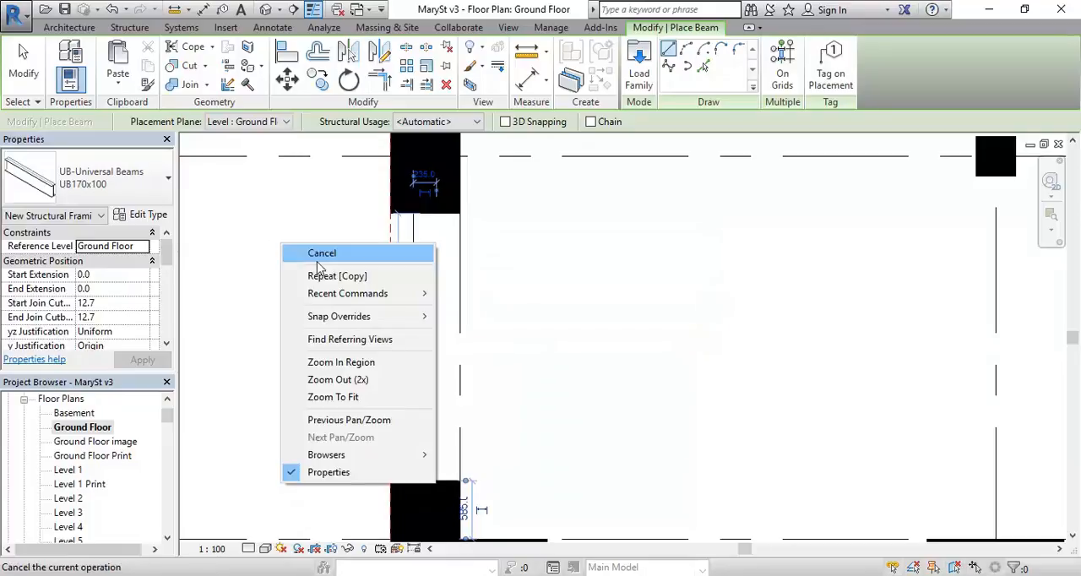
left_click(318, 257)
Step: Open the {3D} view and select the new beam at the base of the corner opening
scroll(332, 279, "down", 2)
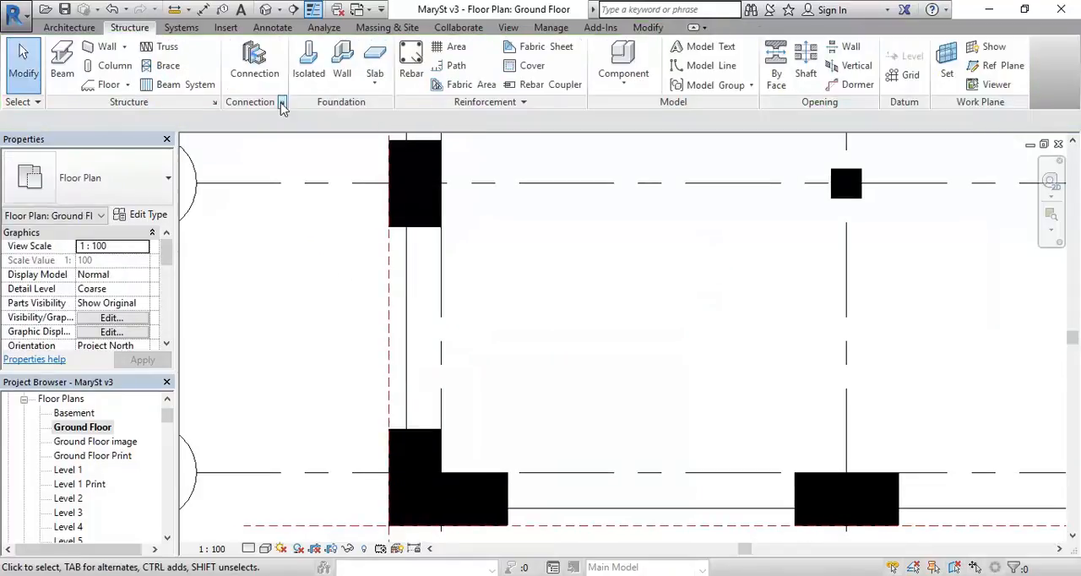
left_click_drag(167, 416, 166, 452)
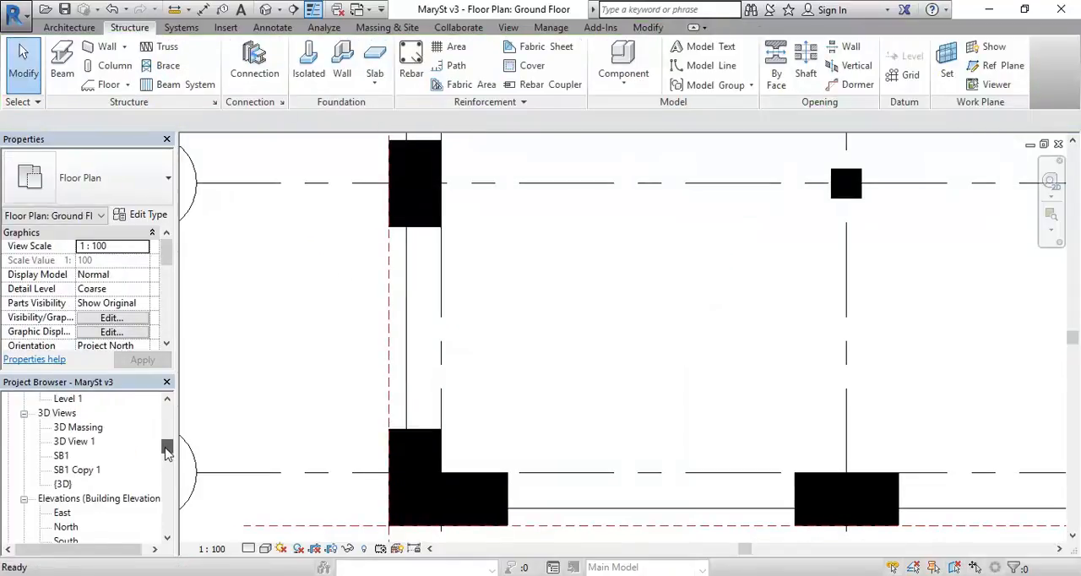
double_click(64, 484)
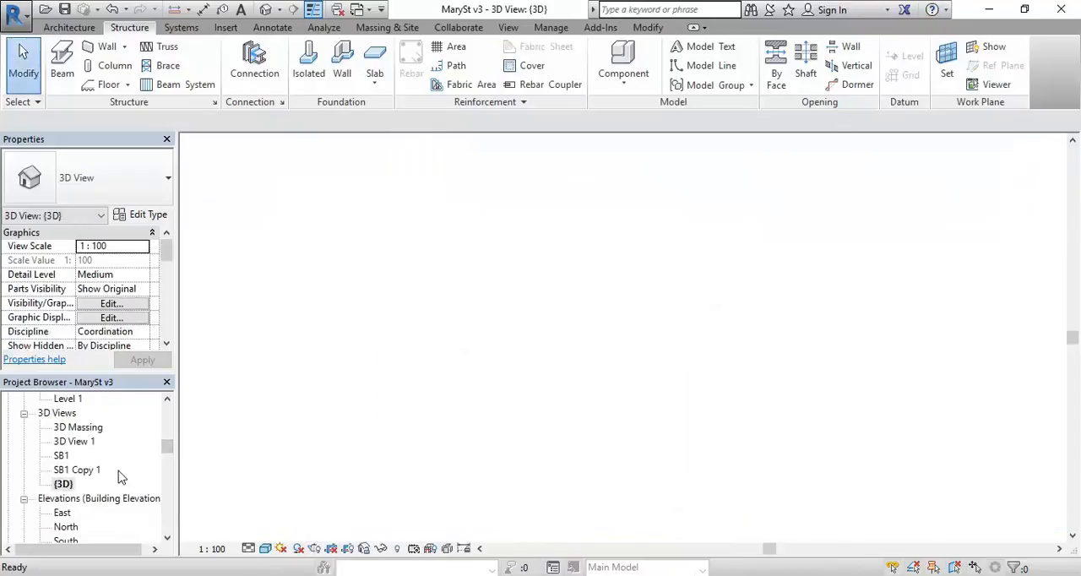
scroll(494, 498, "up", 5)
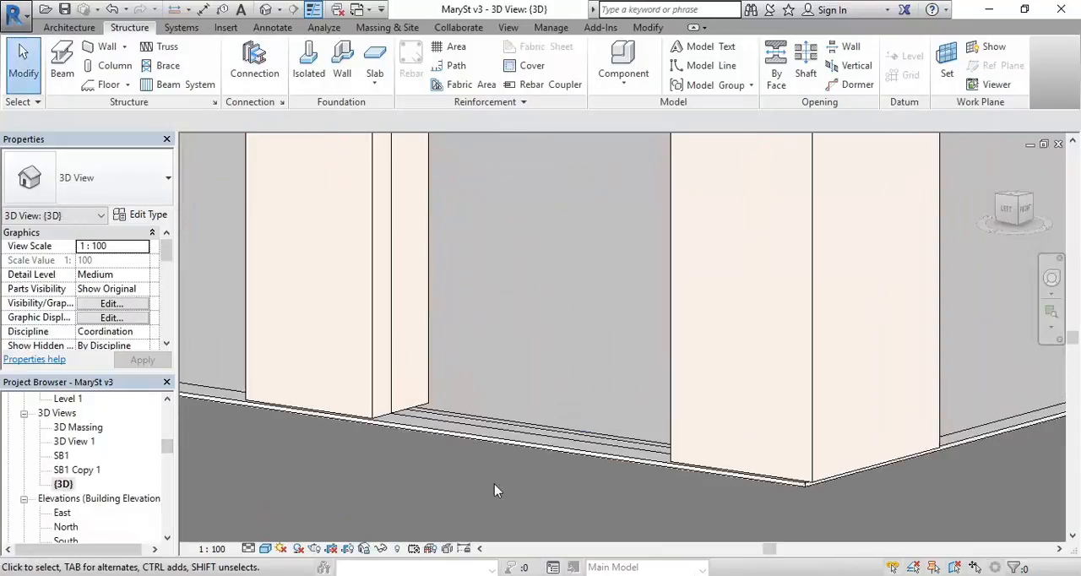
scroll(464, 369, "up", 2)
left_click(436, 482)
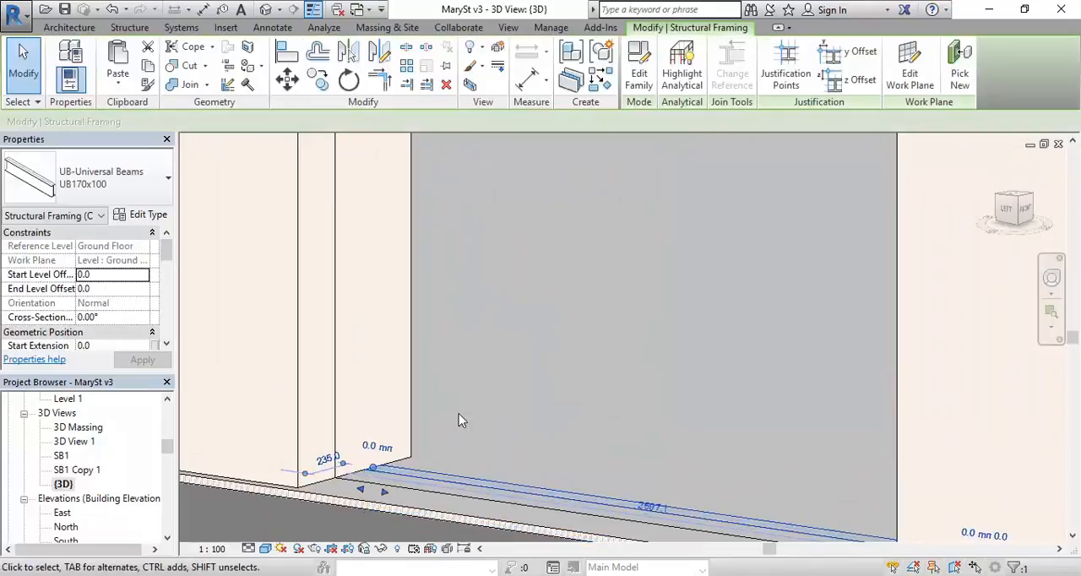
scroll(459, 394, "down", 2)
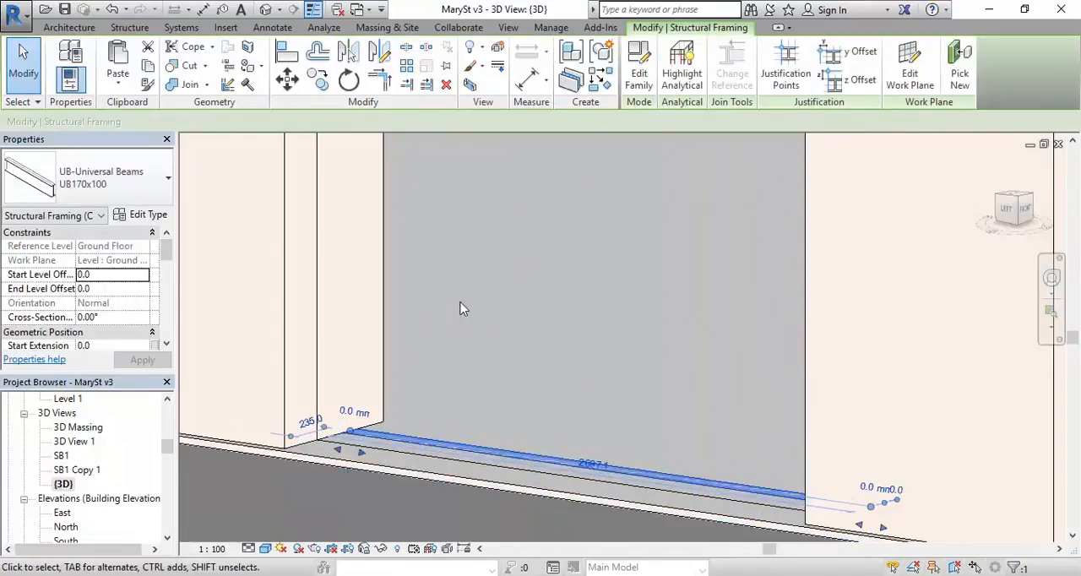
scroll(470, 313, "down", 3)
scroll(451, 371, "up", 2)
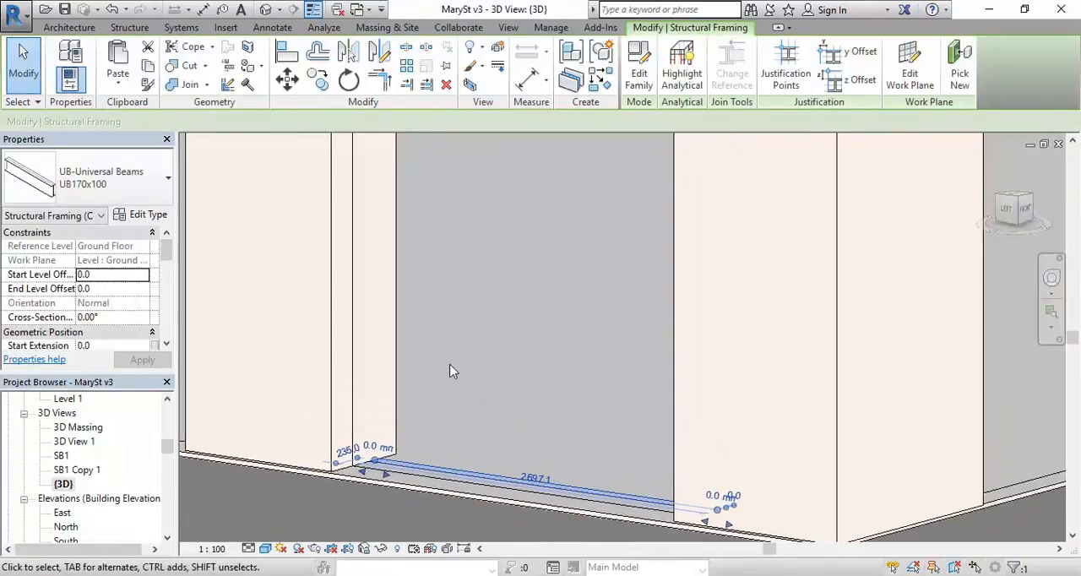
scroll(452, 372, "down", 2)
middle_click_drag(450, 369, 472, 379, "shift")
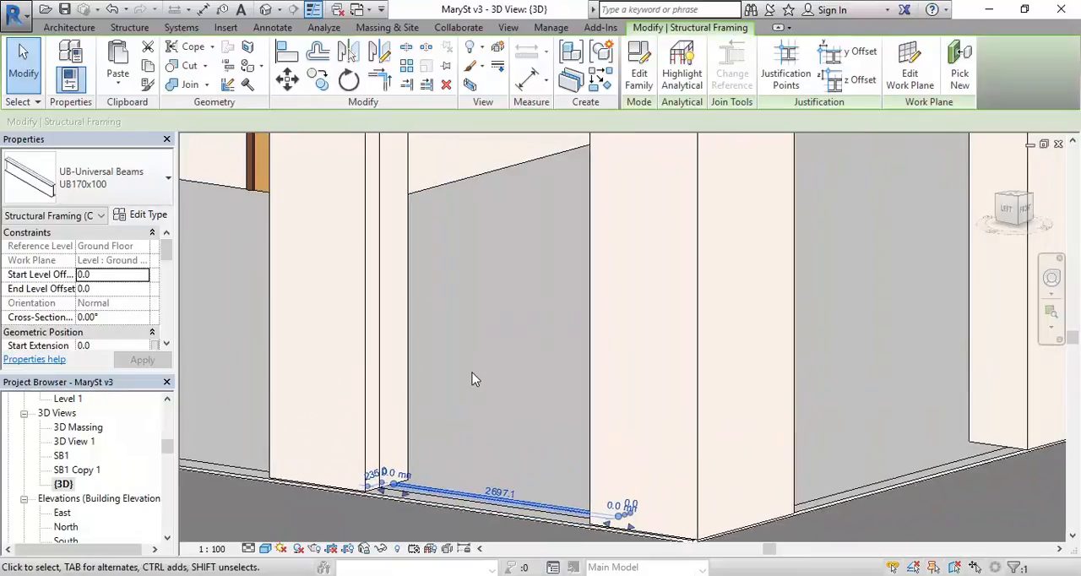
scroll(471, 376, "down", 2)
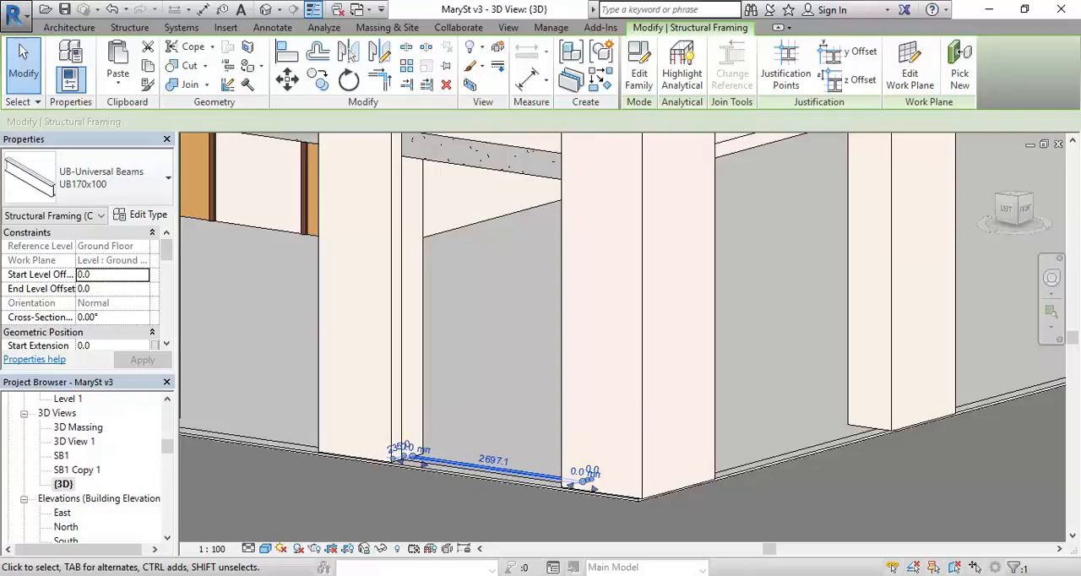
Step: Switch to Street View and examine the café corner from pavement to awning to judge the height of the beam above the doors
left_click(209, 517)
left_click(374, 390)
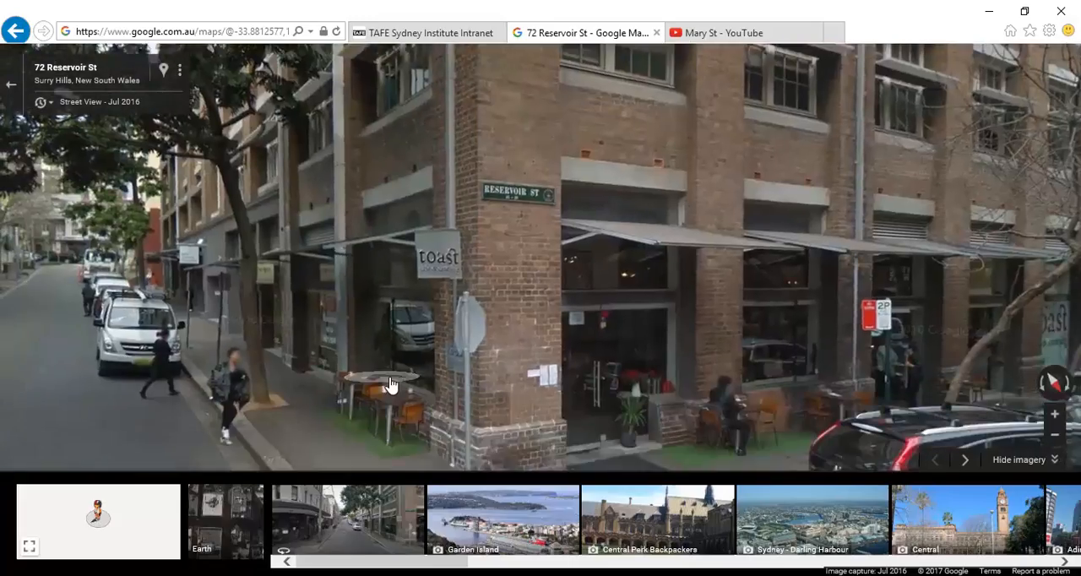
left_click(390, 384)
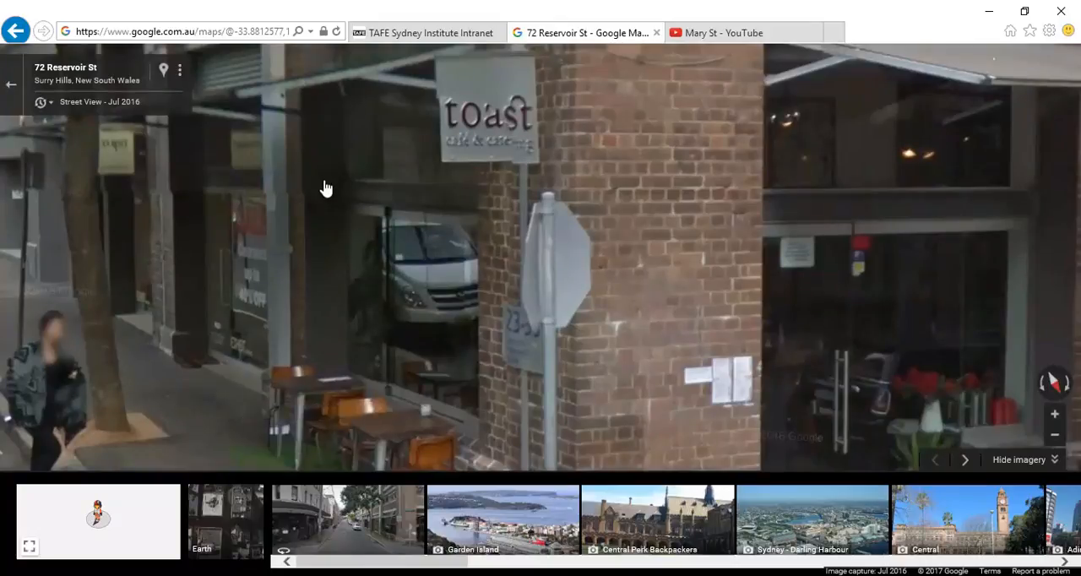
left_click_drag(647, 261, 821, 203)
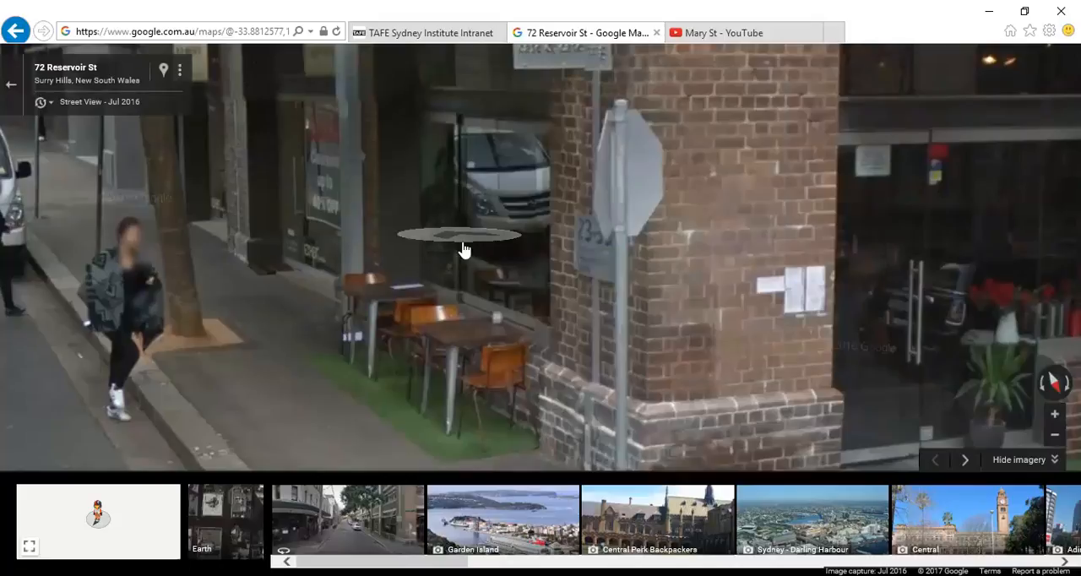
left_click_drag(534, 421, 497, 402)
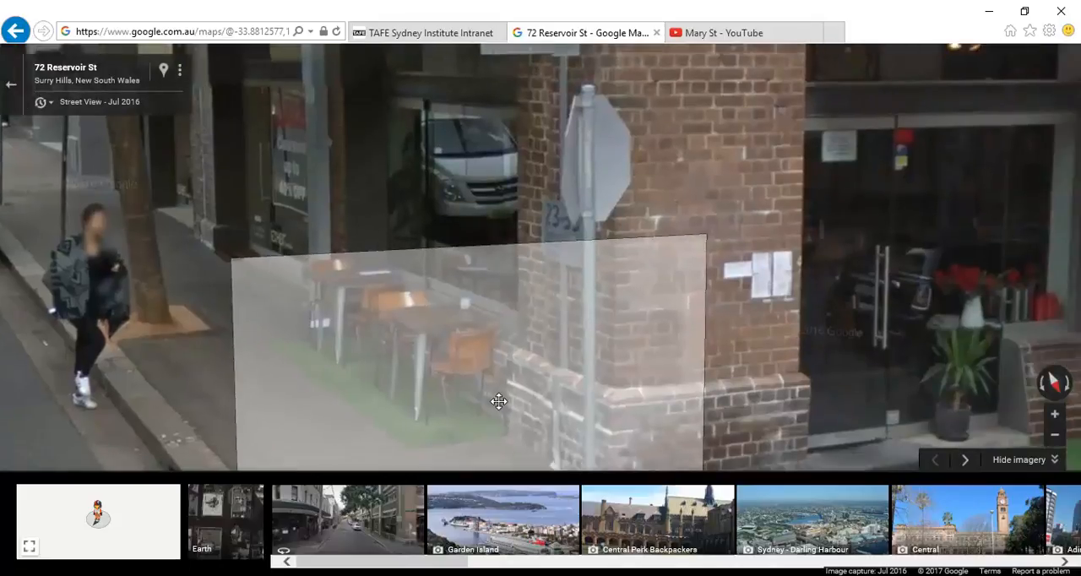
left_click(479, 318)
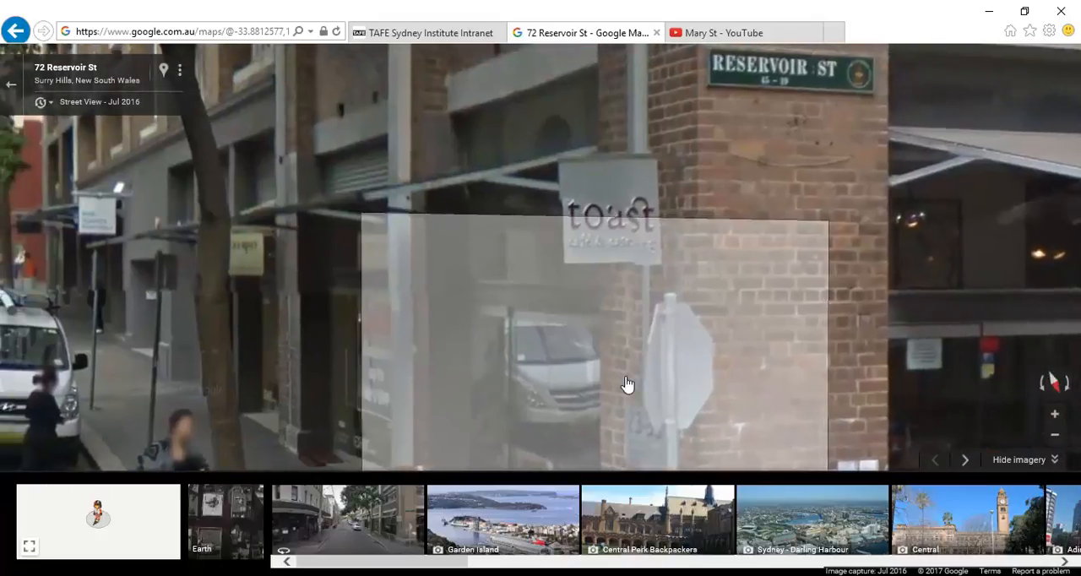
left_click_drag(393, 320, 335, 171)
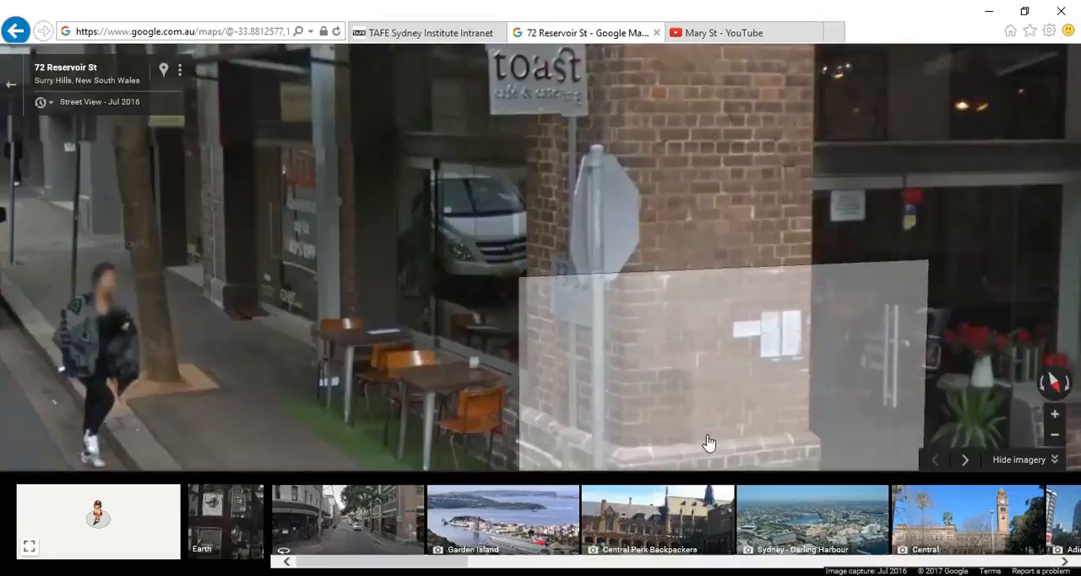
left_click_drag(342, 271, 338, 426)
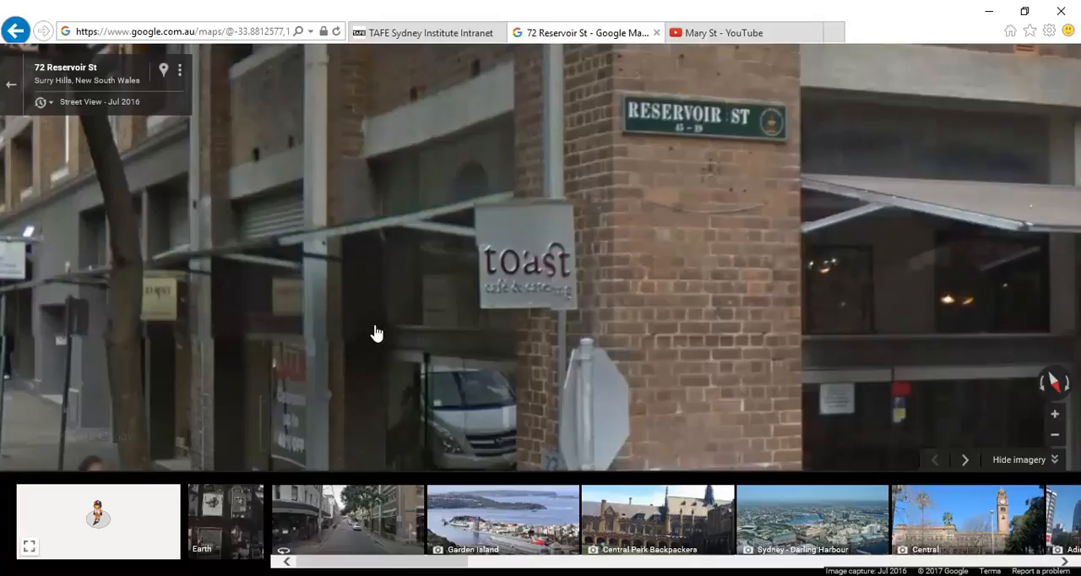
scroll(365, 224, "up", 1)
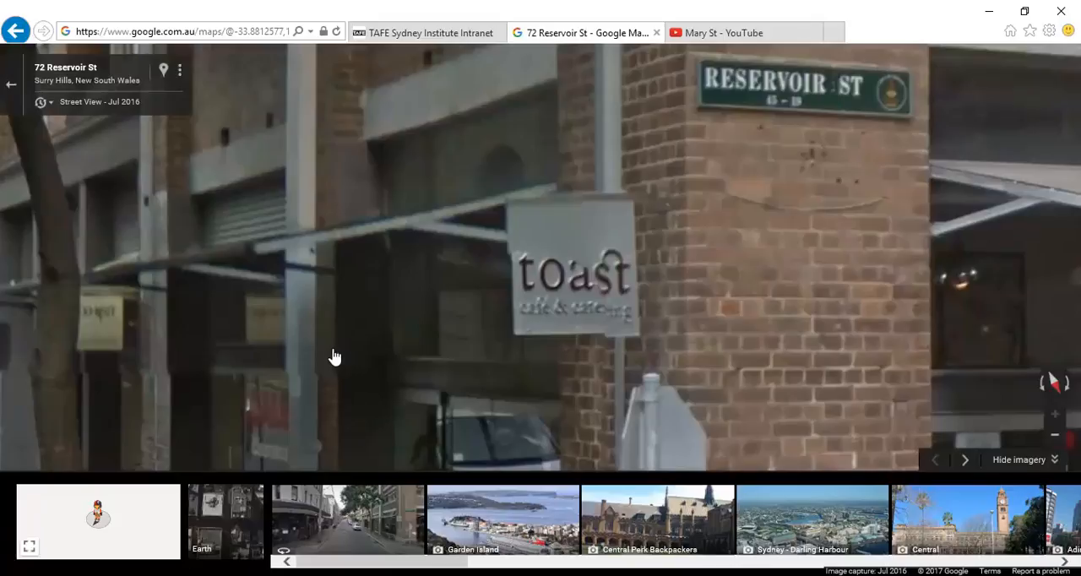
Step: Multiply 27 by 85 in the Calculator to work out the beam's height offset, and minimise it
left_click(228, 575)
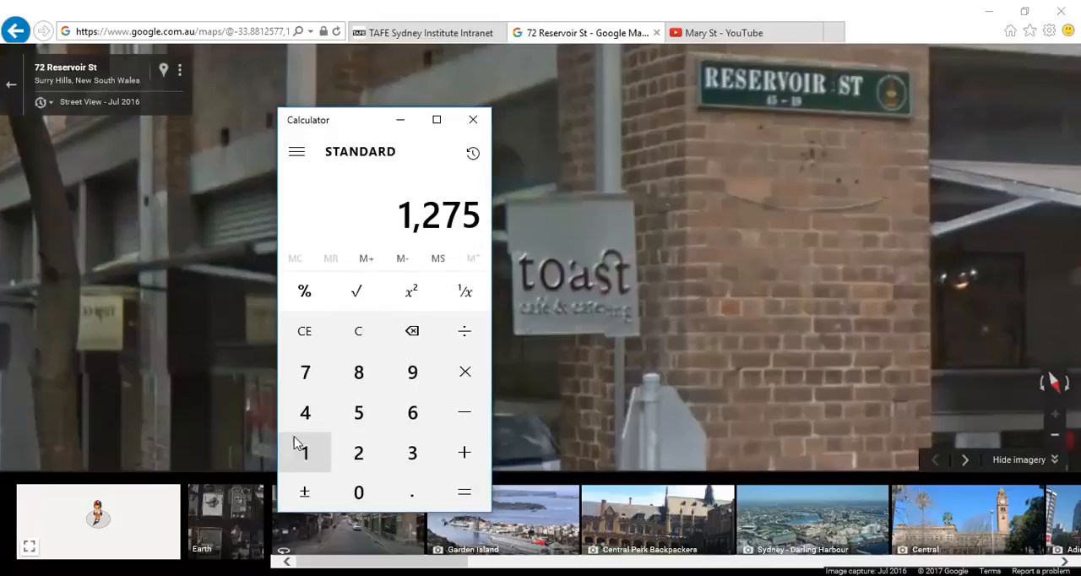
left_click(311, 332)
left_click(361, 465)
left_click(308, 382)
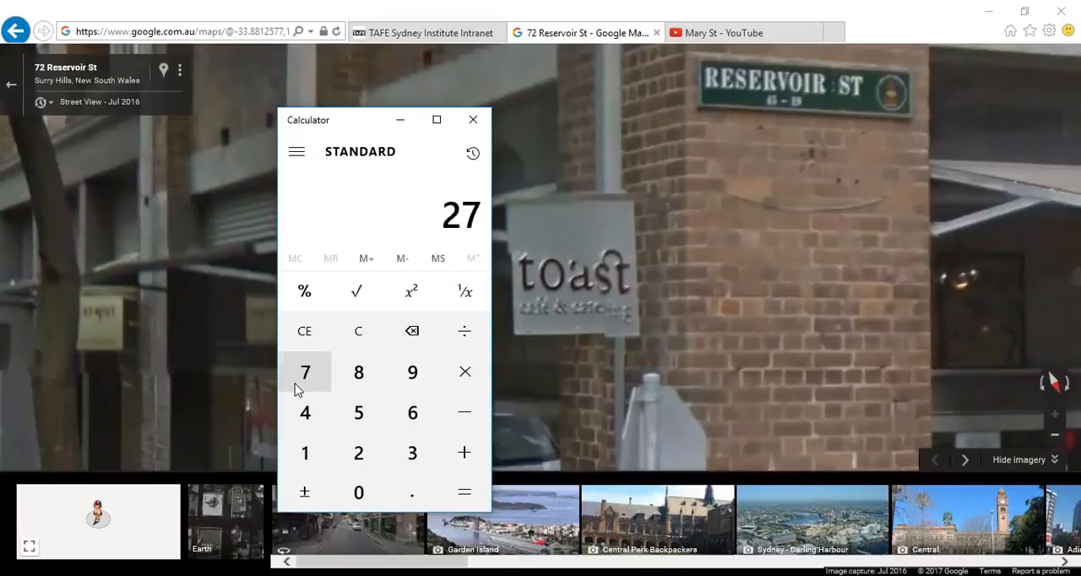
left_click(466, 375)
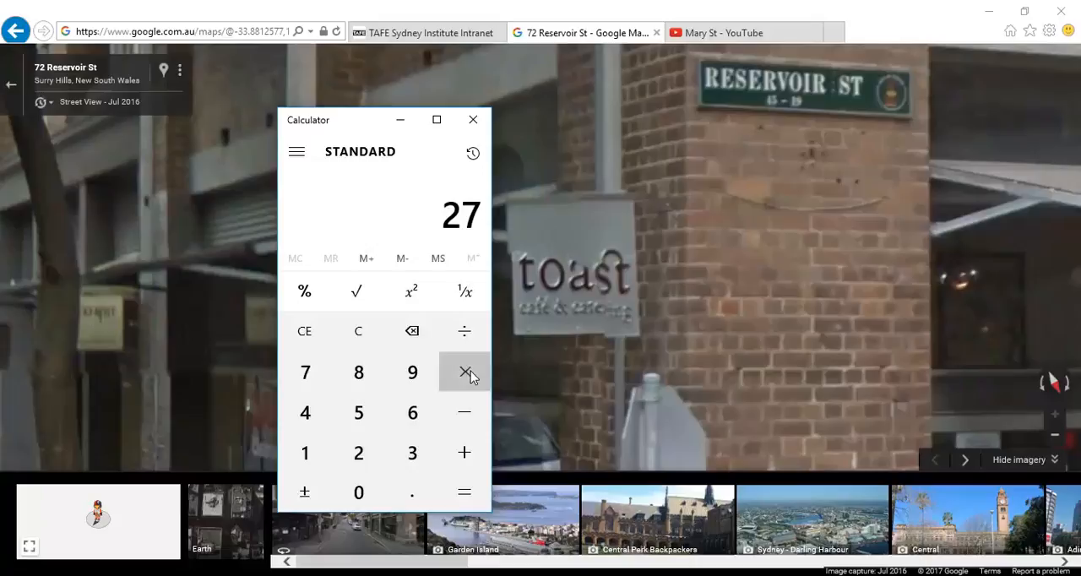
left_click(358, 380)
left_click(358, 414)
left_click(456, 491)
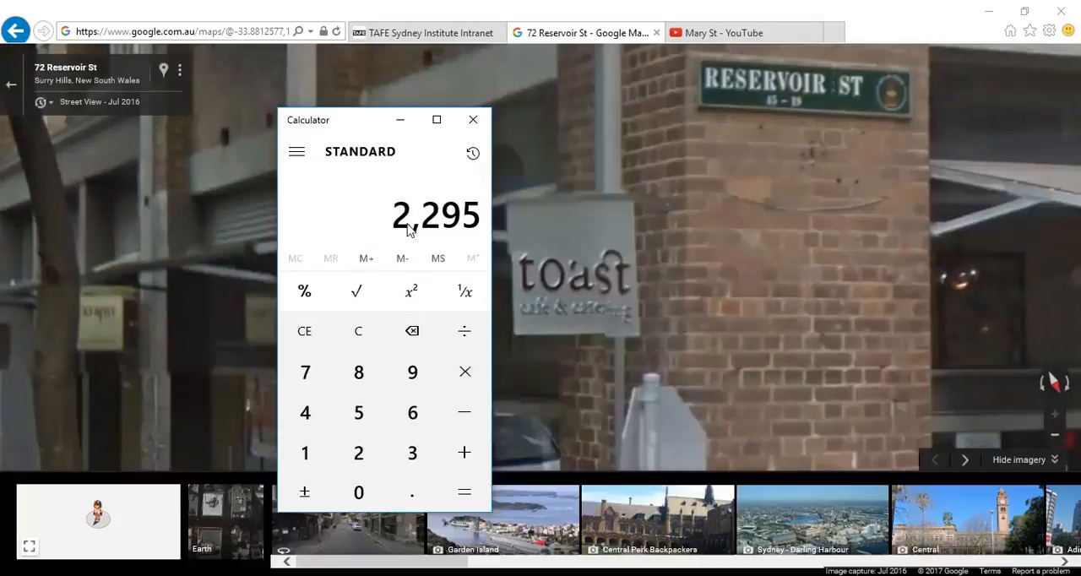
left_click(401, 119)
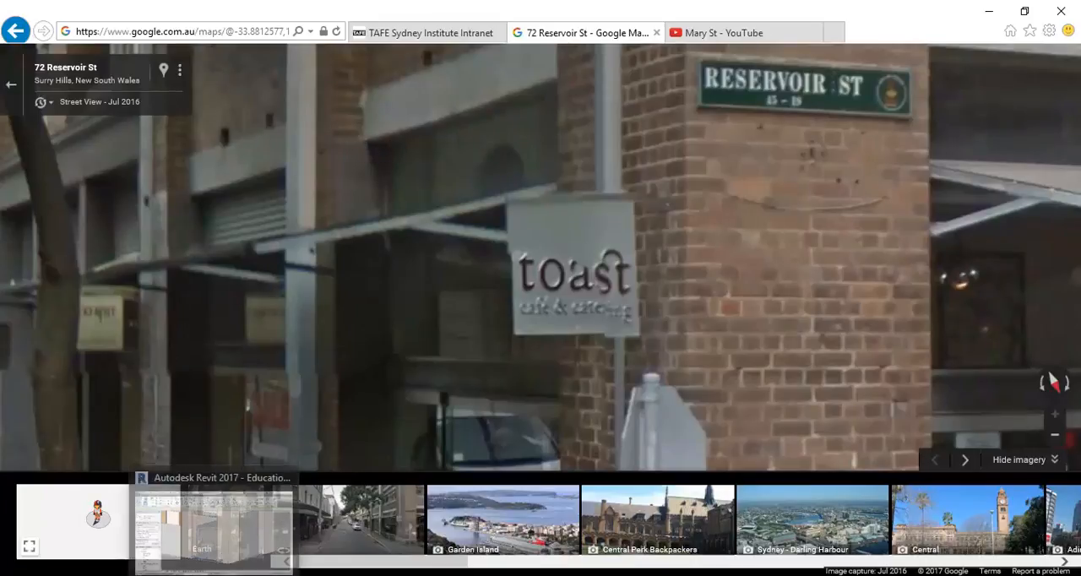
Step: Switch back to Revit and look over the South elevation for the corner openings
left_click(214, 575)
scroll(405, 329, "down", 2)
middle_click_drag(409, 336, 447, 393)
left_click(490, 389)
mouse_move(167, 445)
left_mouse_down()
mouse_move(169, 467)
mouse_move(168, 456)
left_mouse_up()
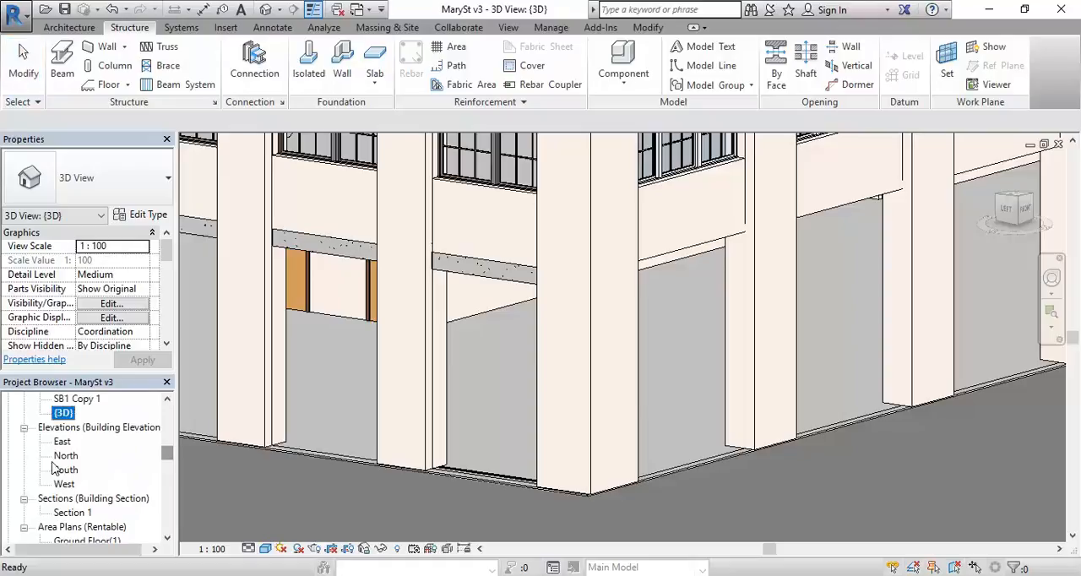
double_click(66, 470)
scroll(580, 371, "down", 5)
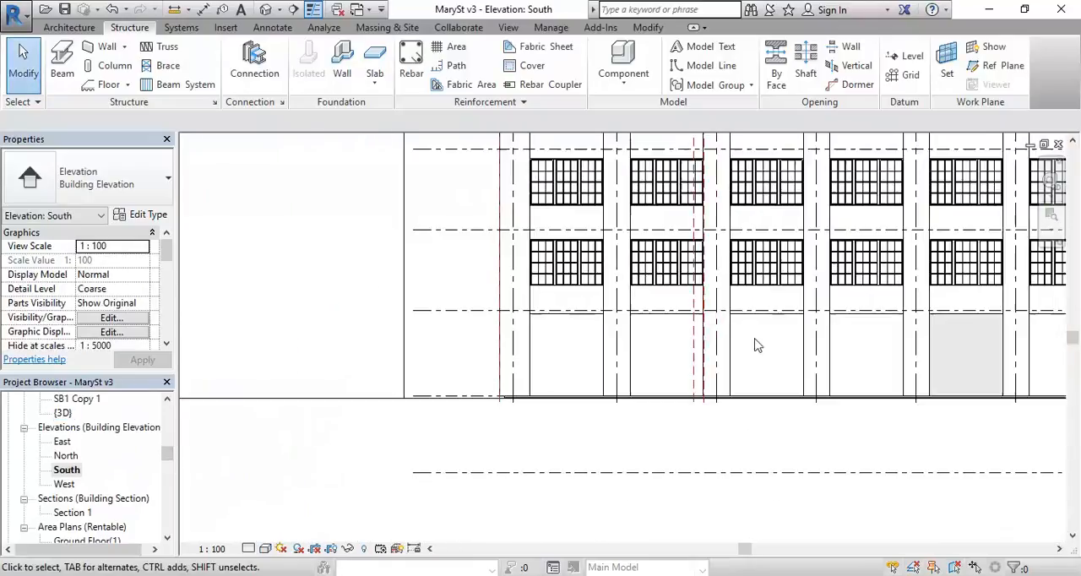
middle_click_drag(311, 341, 507, 350)
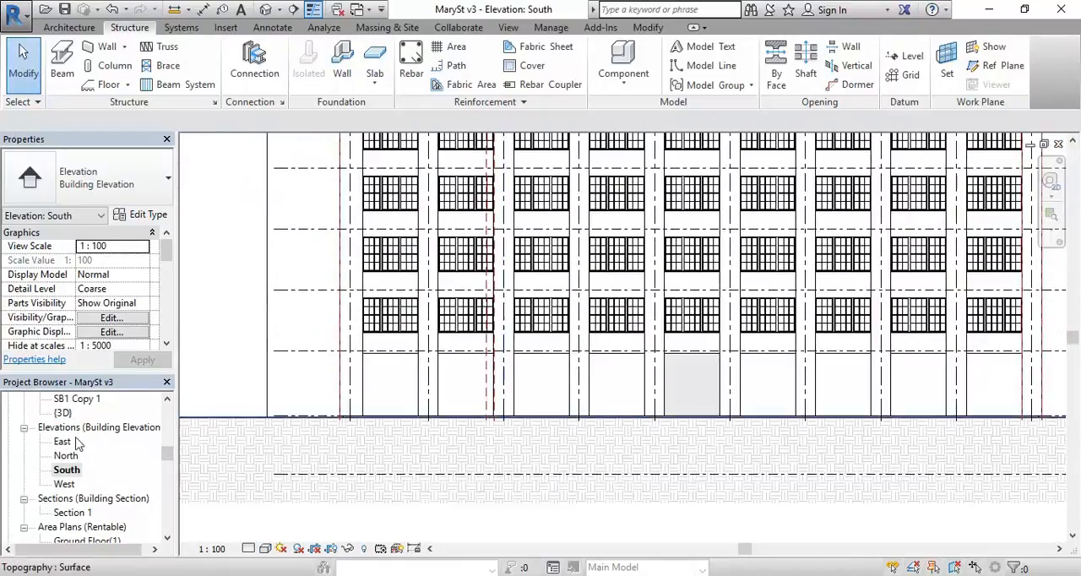
Step: Open the West elevation and draw a horizontal reference plane across the corner openings, between Ground Floor and Level 1
double_click(64, 485)
scroll(720, 410, "up", 6)
middle_click_drag(615, 405, 607, 373)
scroll(607, 373, "up", 2)
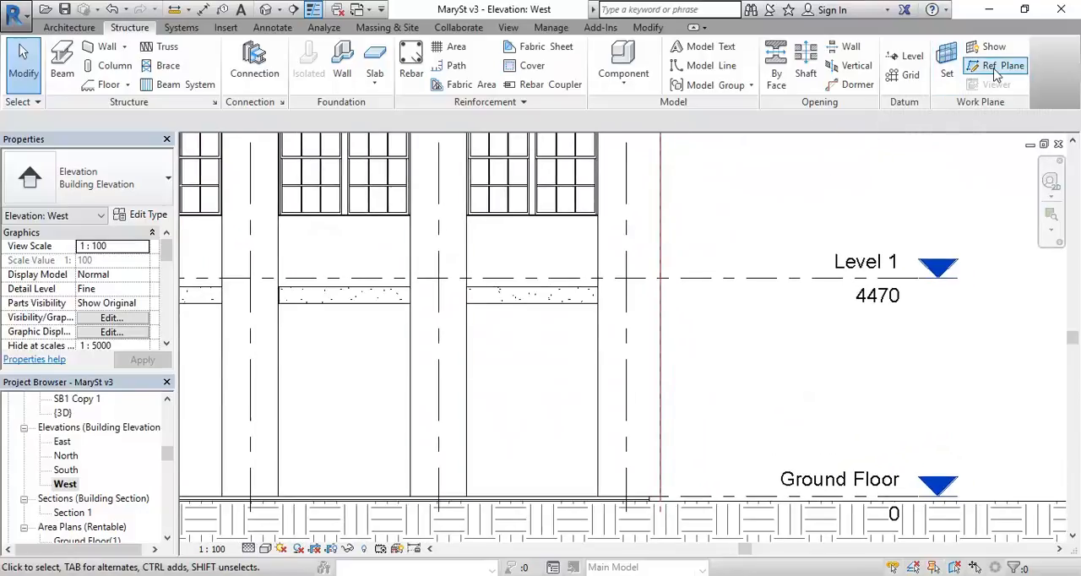
left_click(997, 74)
left_click(363, 389)
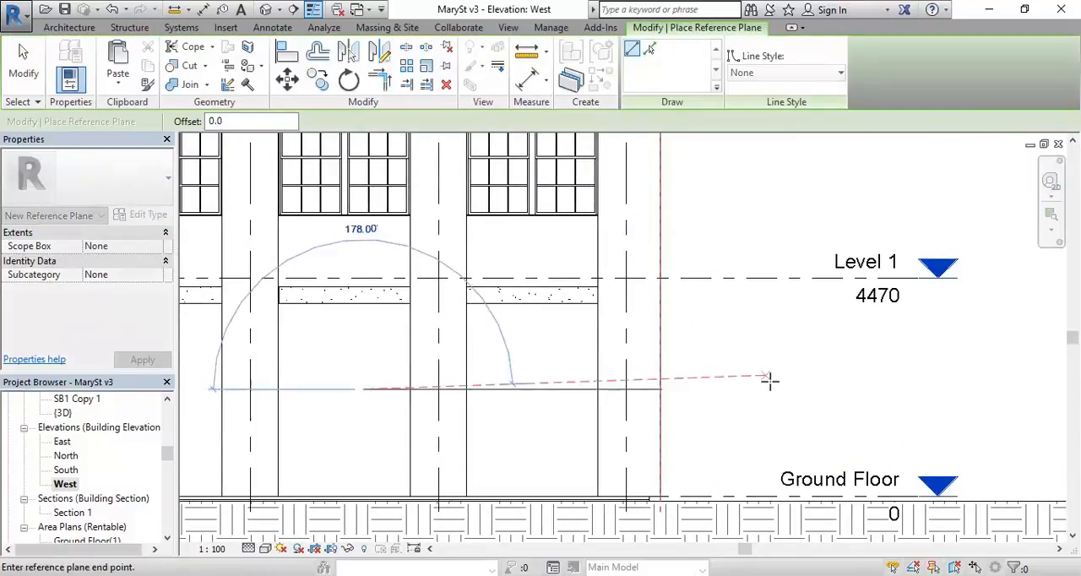
left_click(827, 389)
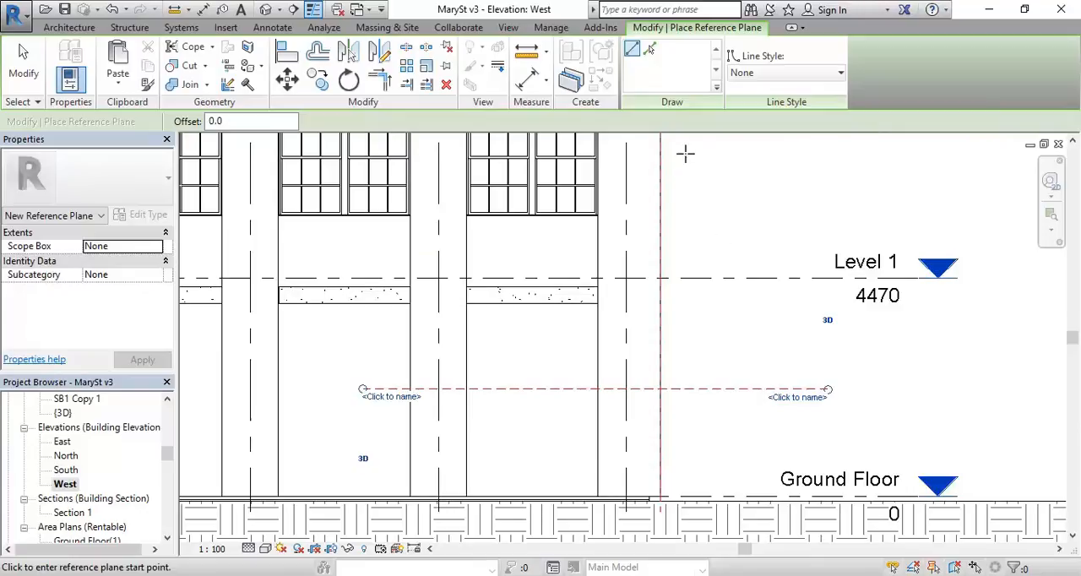
Step: Place an aligned dimension from the Level 1 line down to the new reference plane
left_click(529, 79)
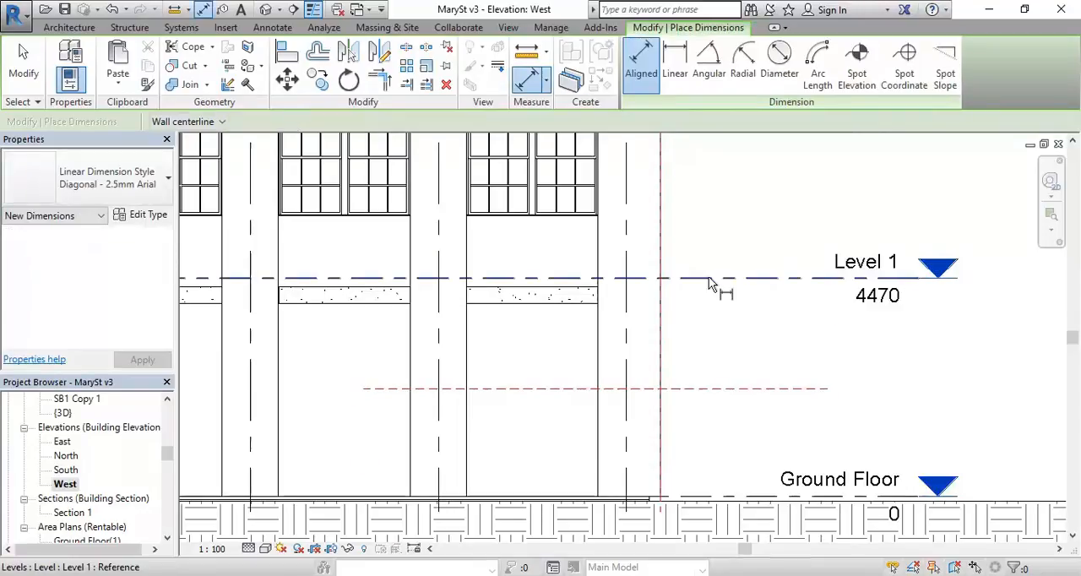
left_click(708, 276)
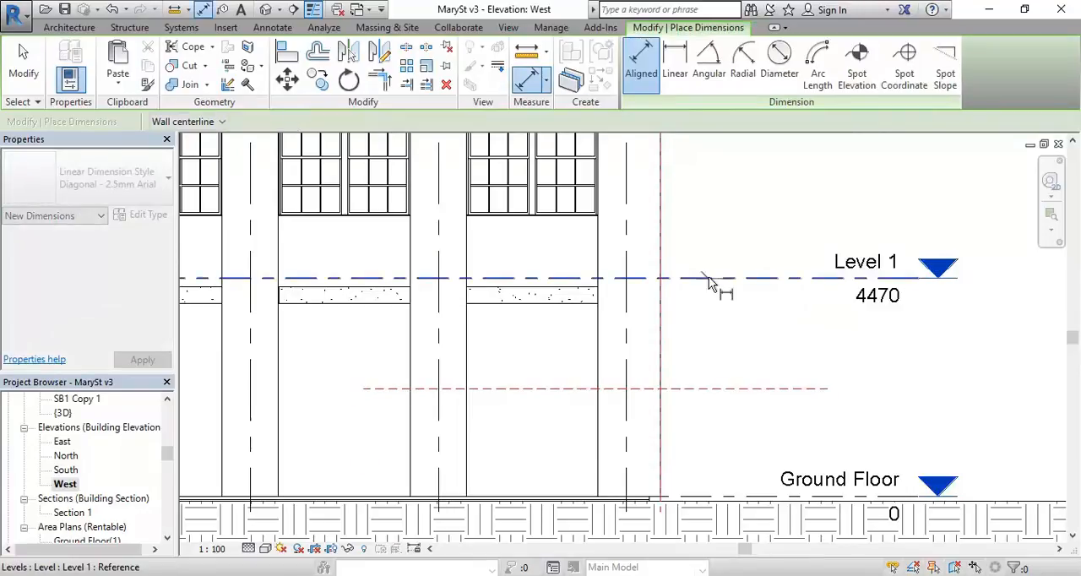
left_click(715, 389)
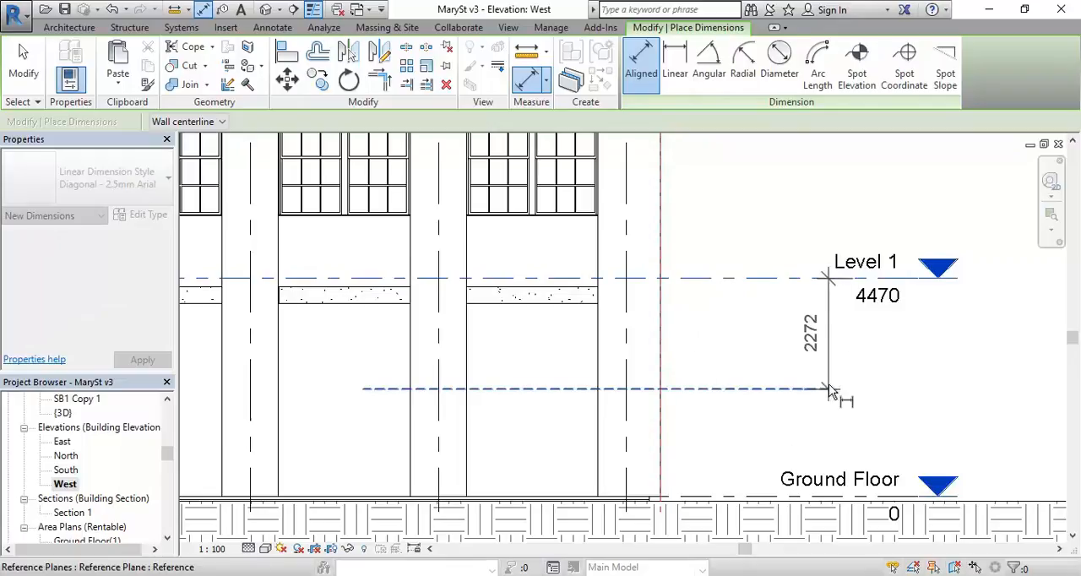
left_click(859, 355)
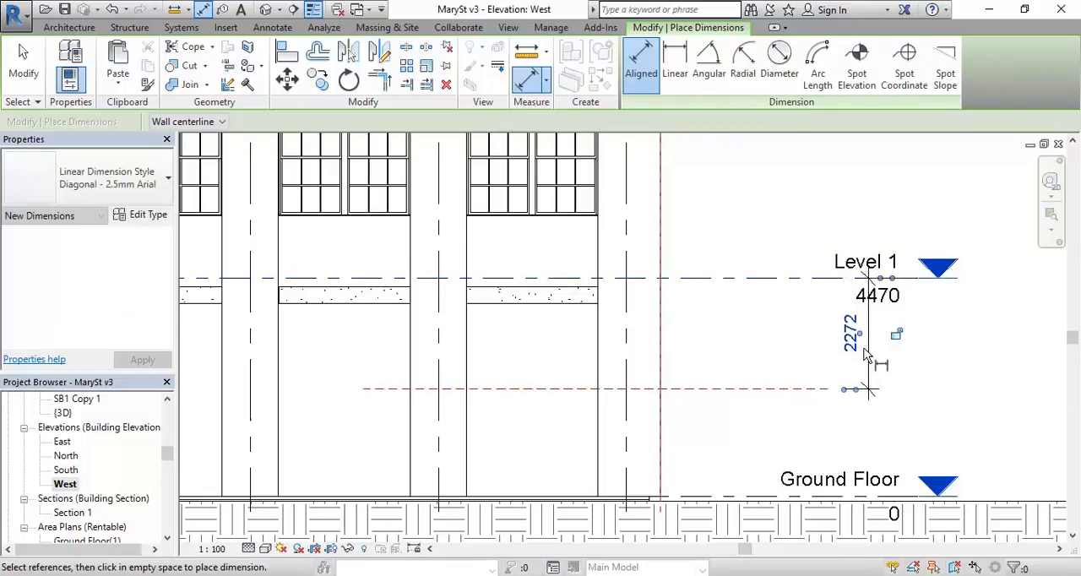
Step: Dimension from the underside of the concrete beam down to the reference plane, and end the dimension command
left_click(564, 309)
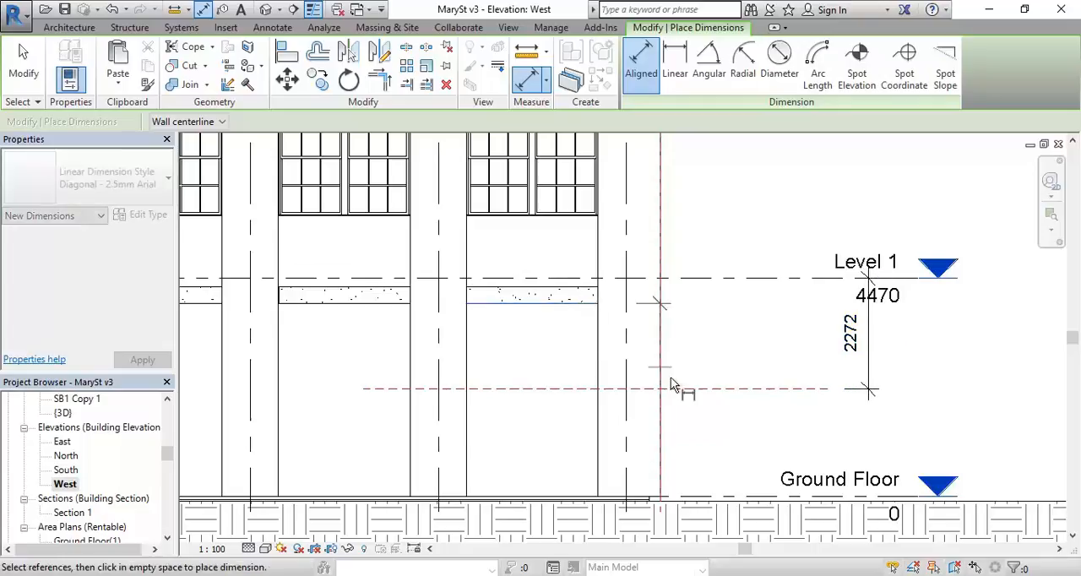
left_click(714, 390)
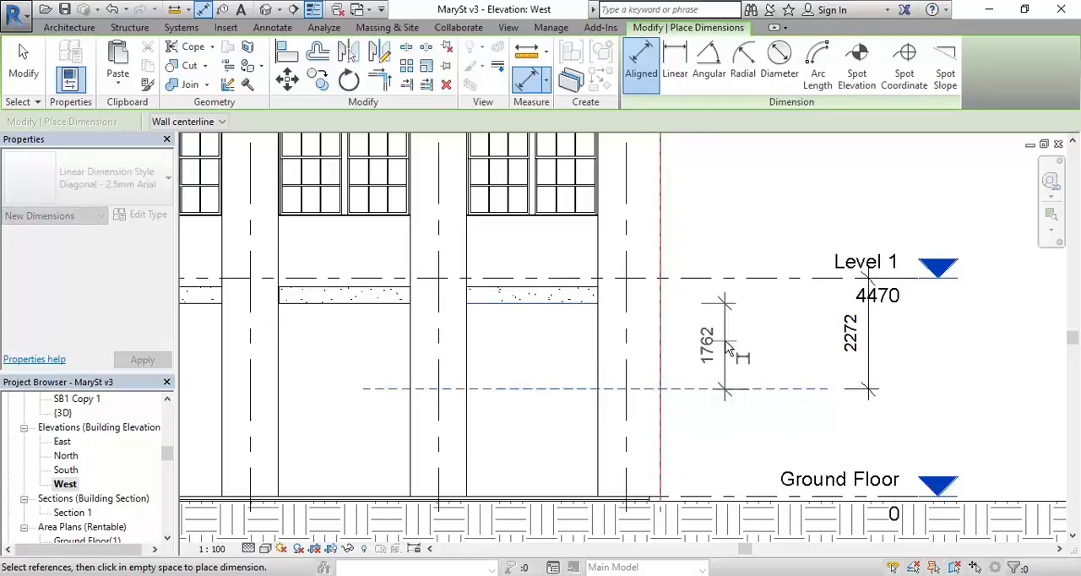
left_click(745, 352)
right_click(715, 197)
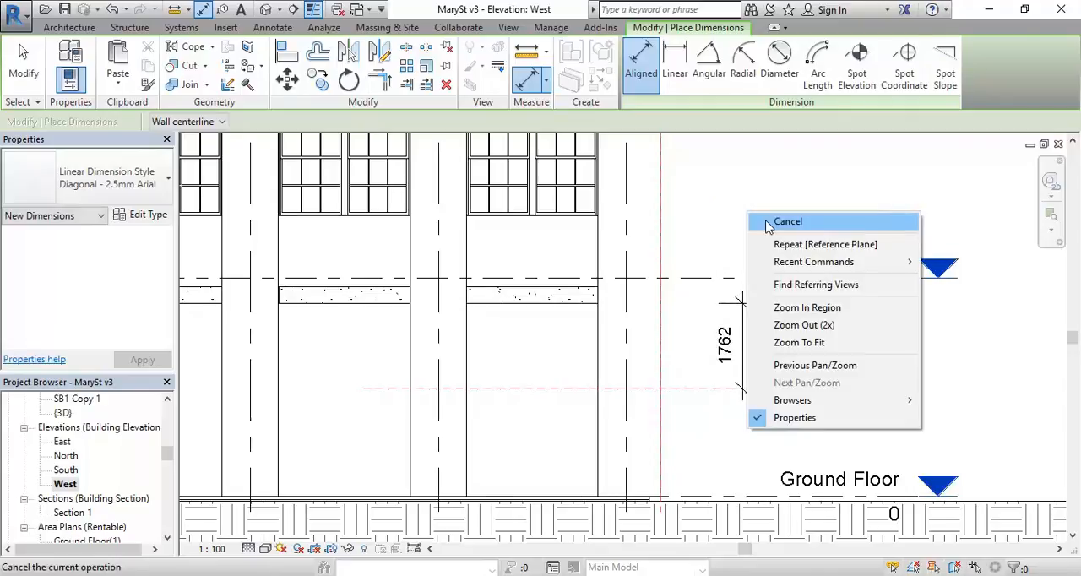
left_click(755, 214)
Step: Move the Level 1 dimension line closer to the concrete beam dimension, clear of the level's elevation value
left_click(867, 369)
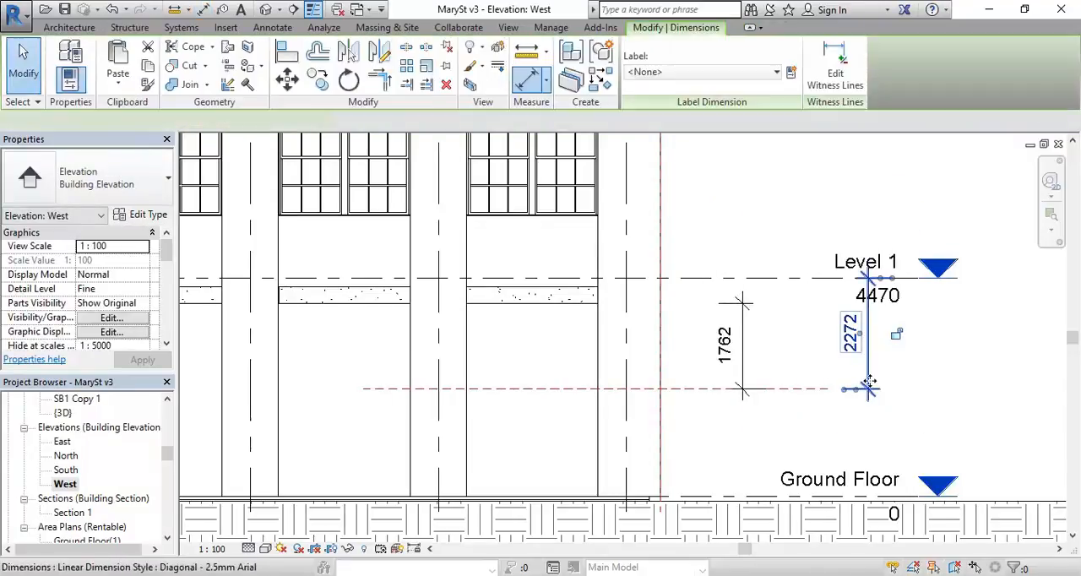
left_click_drag(867, 369, 812, 364)
left_click(762, 242)
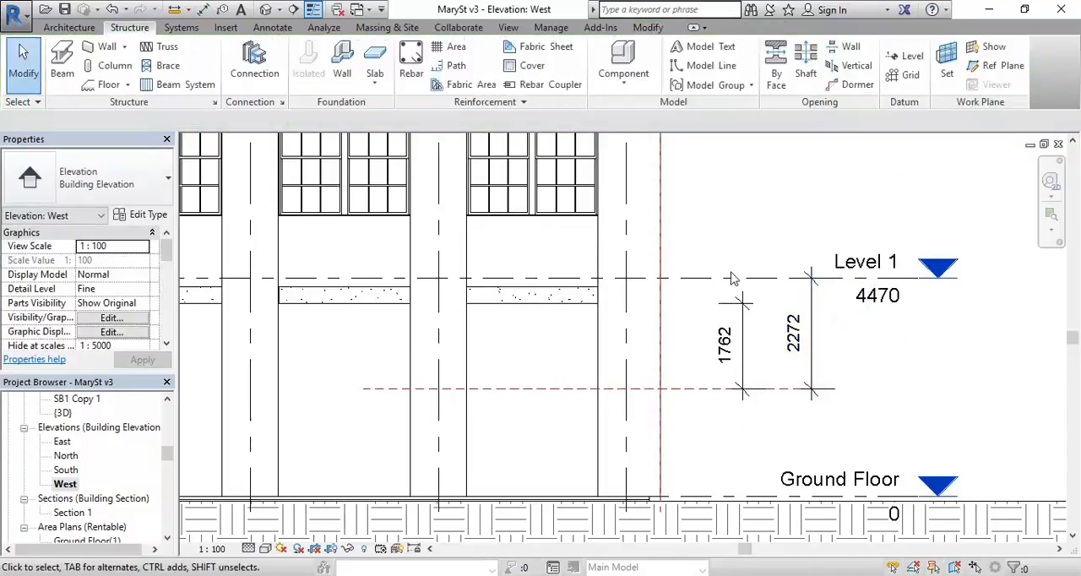
Step: Recheck the calculated value in the Calculator and set the reference plane 2295 mm below the underside of the concrete beam
scroll(714, 333, "up", 2)
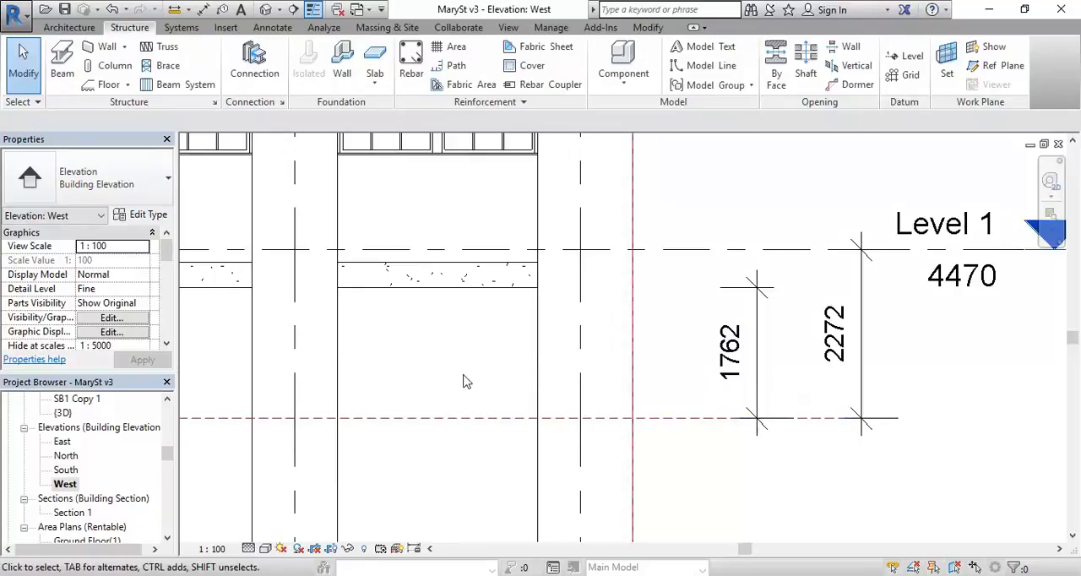
middle_click_drag(465, 363, 417, 347)
middle_click_drag(340, 320, 357, 333)
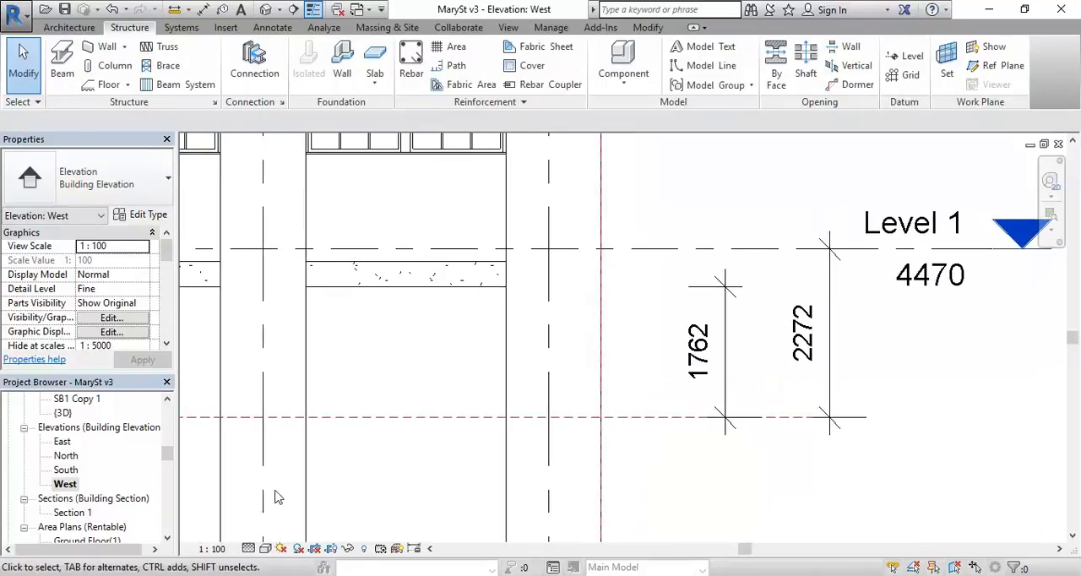
key("alt+Tab")
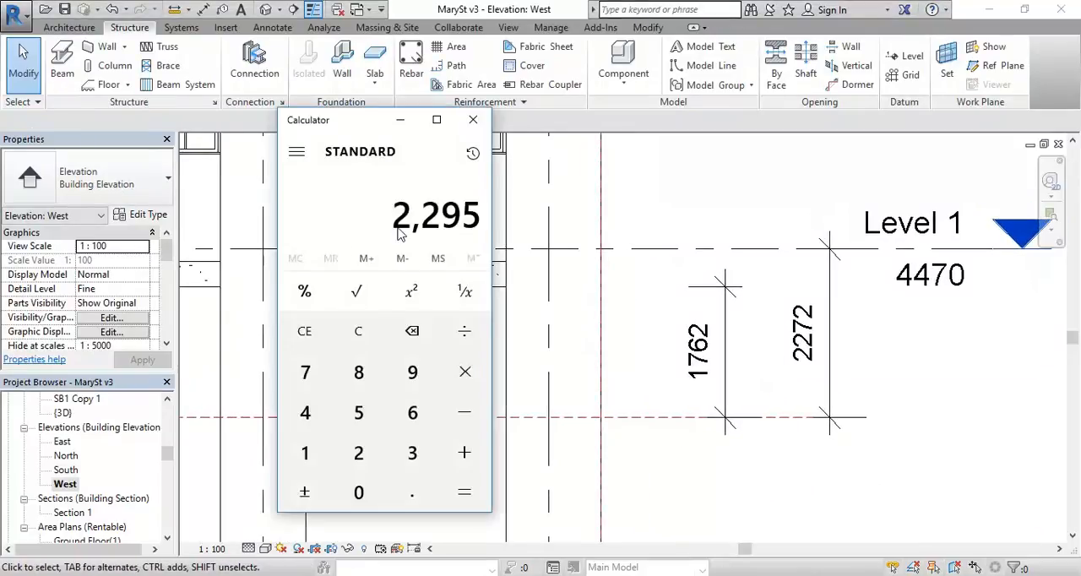
left_click(401, 123)
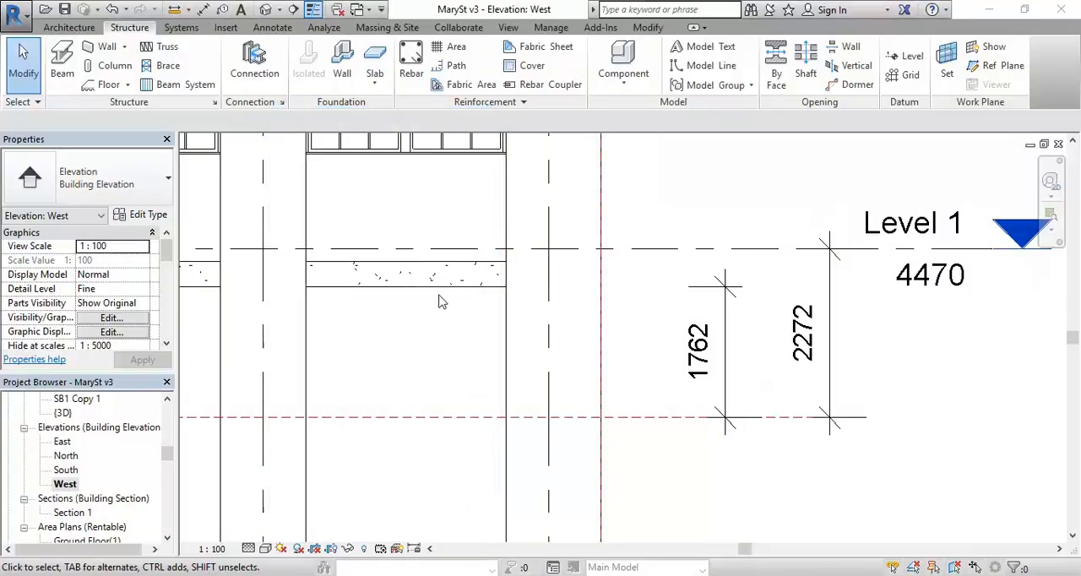
left_click(414, 419)
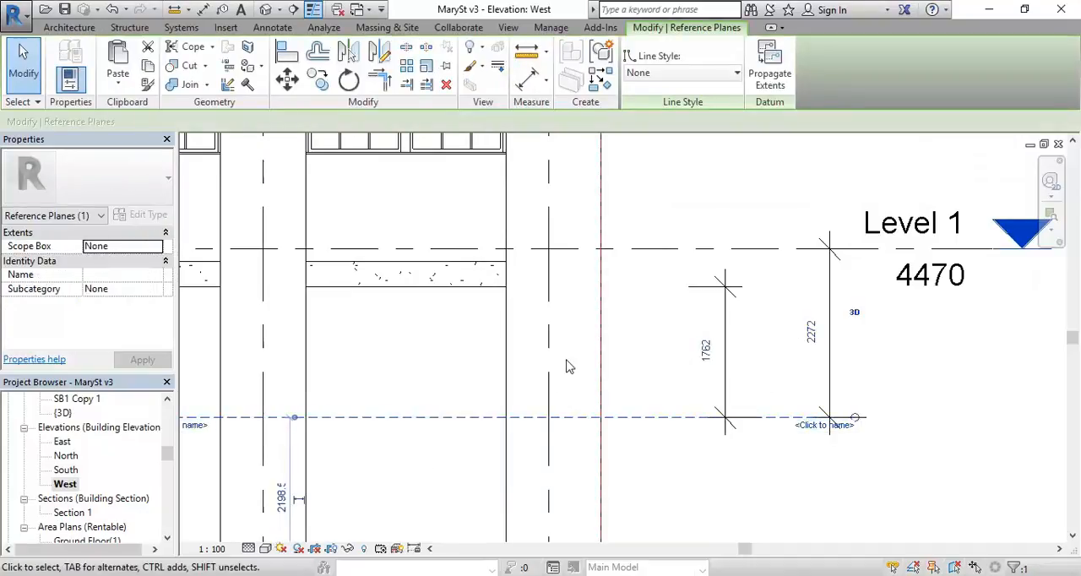
left_click(708, 353)
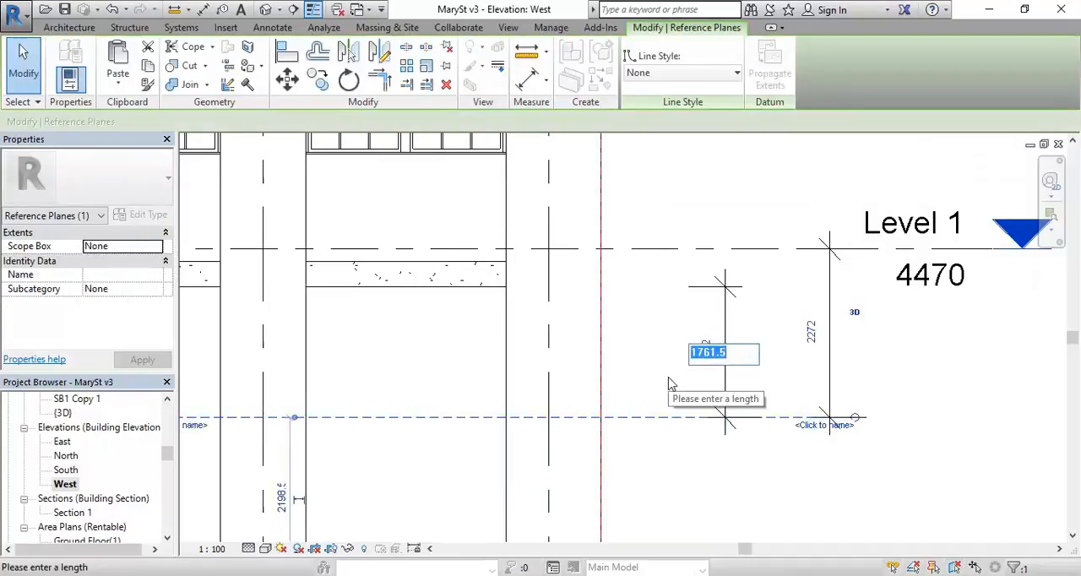
type("22")
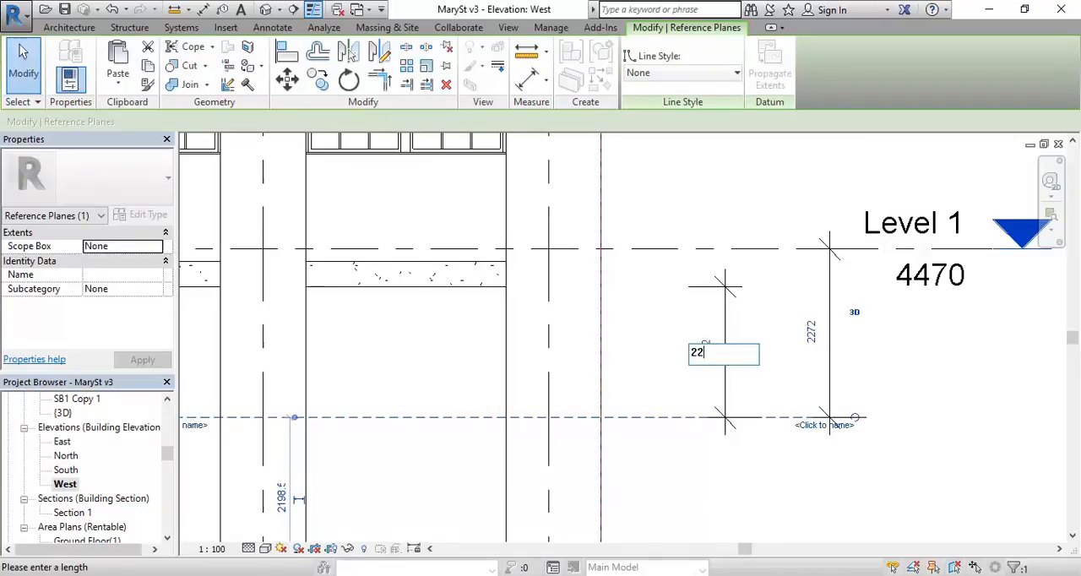
type("95")
key("Return")
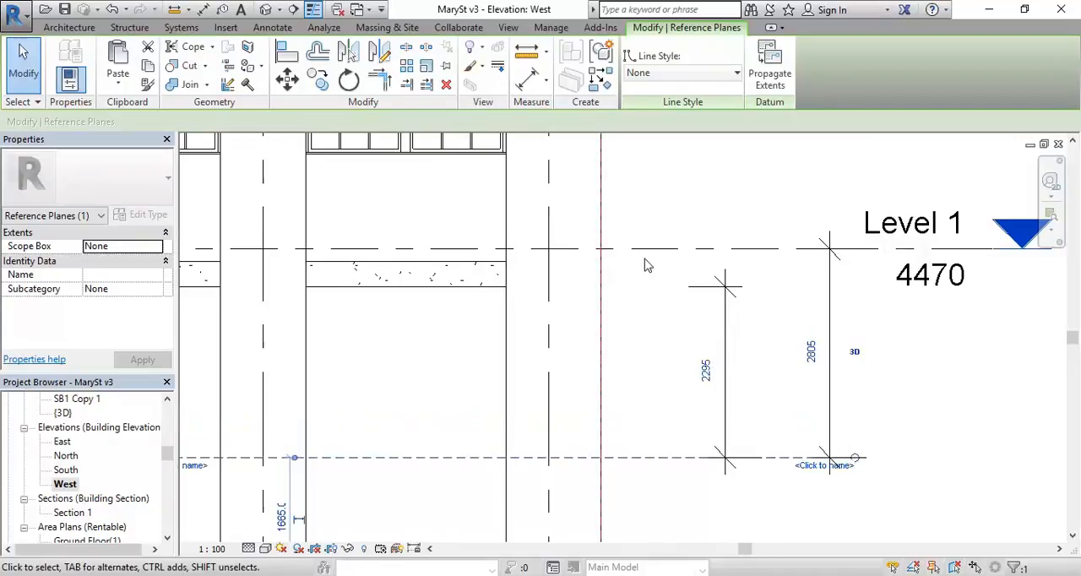
key("Escape")
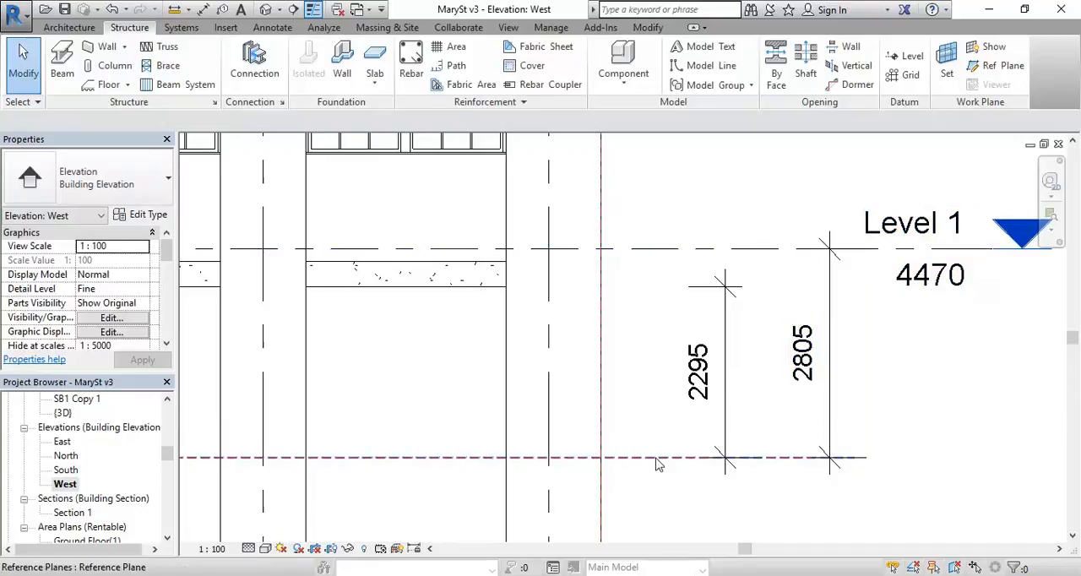
Step: Open the {3D} view and select the UB170x100 beam lying at the foot of the corner opening
scroll(436, 408, "down", 1)
middle_click_drag(436, 408, 533, 248)
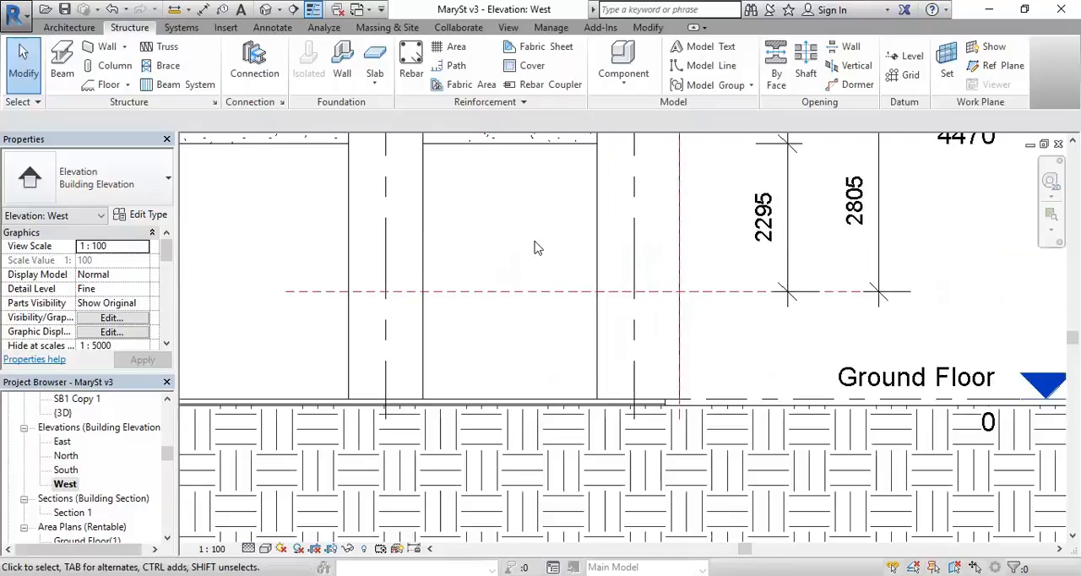
middle_click_drag(835, 209, 743, 275)
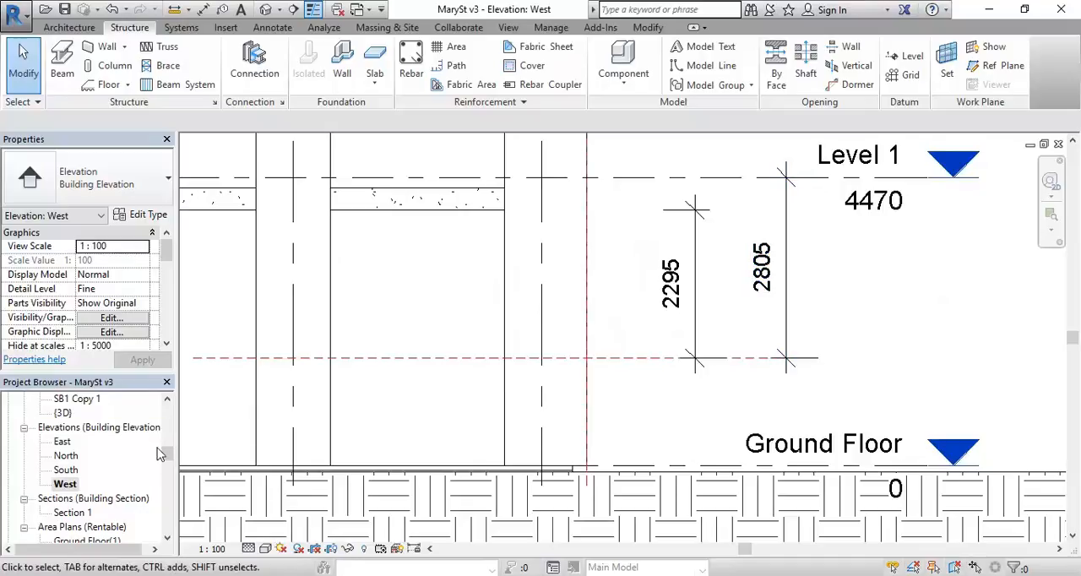
mouse_move(170, 453)
left_mouse_down()
mouse_move(170, 436)
mouse_move(170, 447)
left_mouse_up()
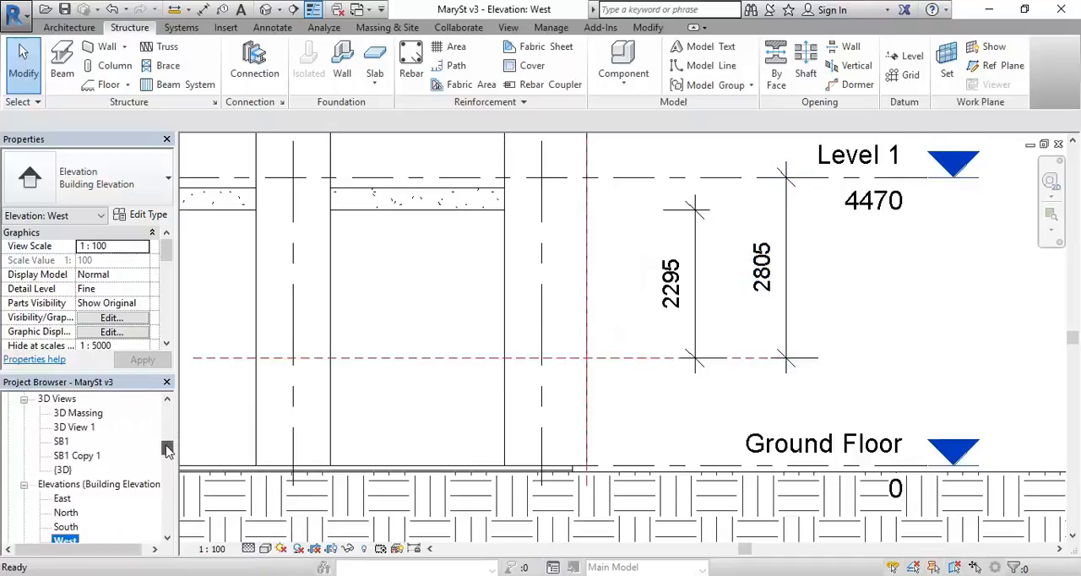
double_click(59, 470)
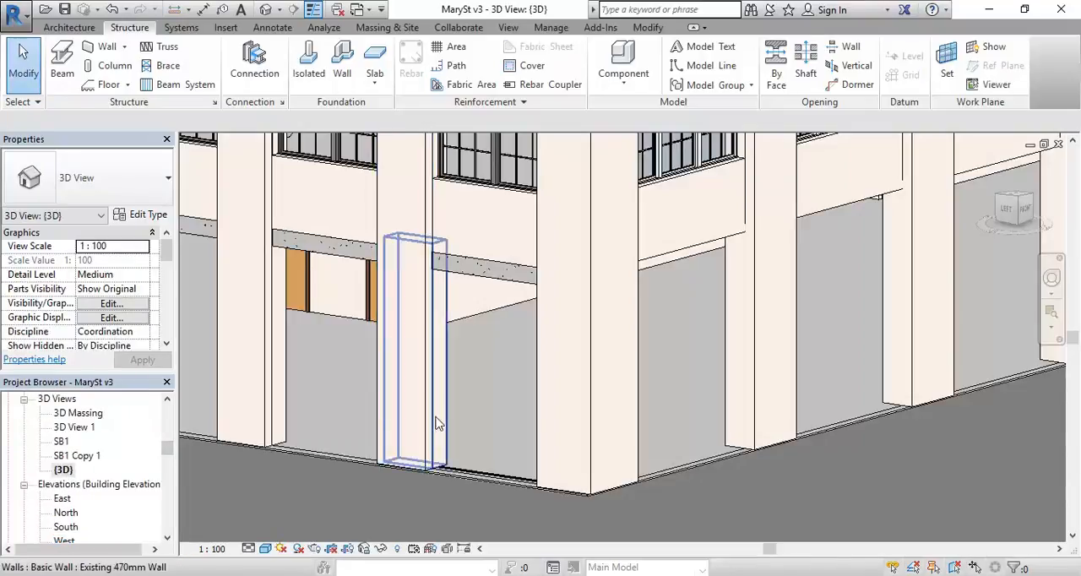
scroll(487, 460, "up", 2)
left_click(473, 488)
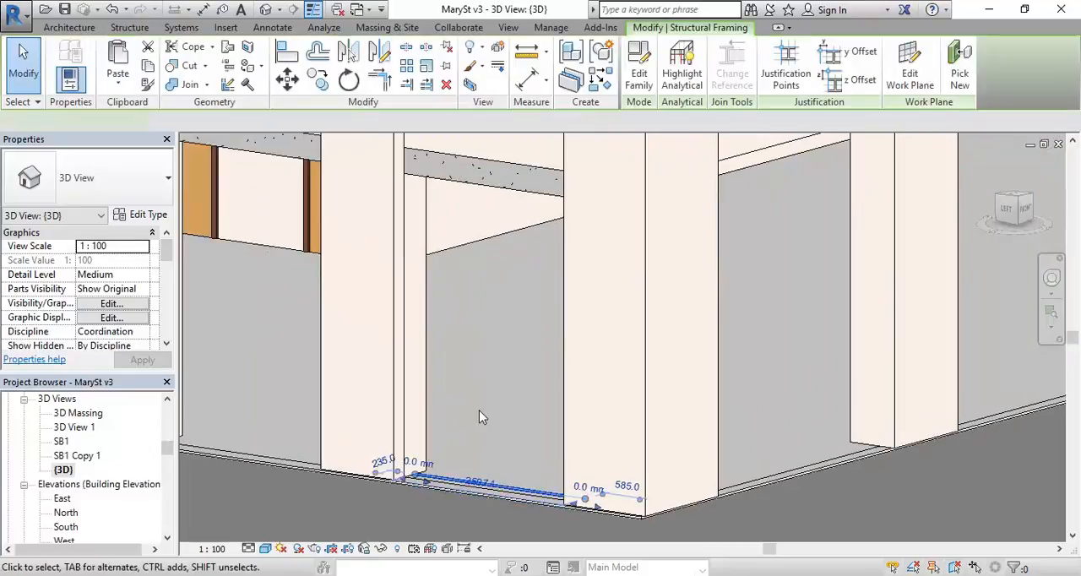
middle_click_drag(490, 379, 474, 387)
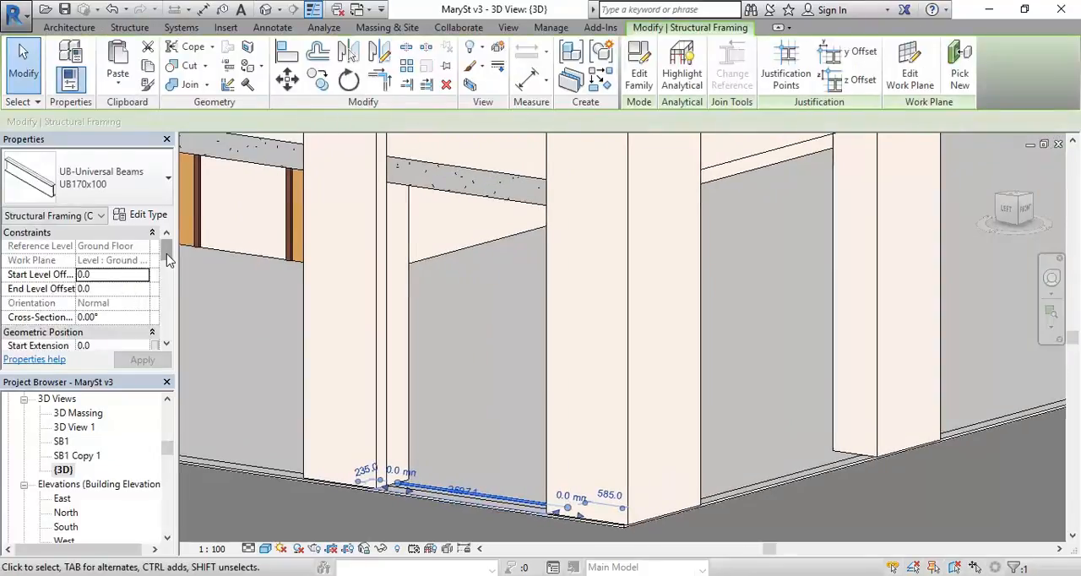
middle_click_drag(388, 407, 374, 402)
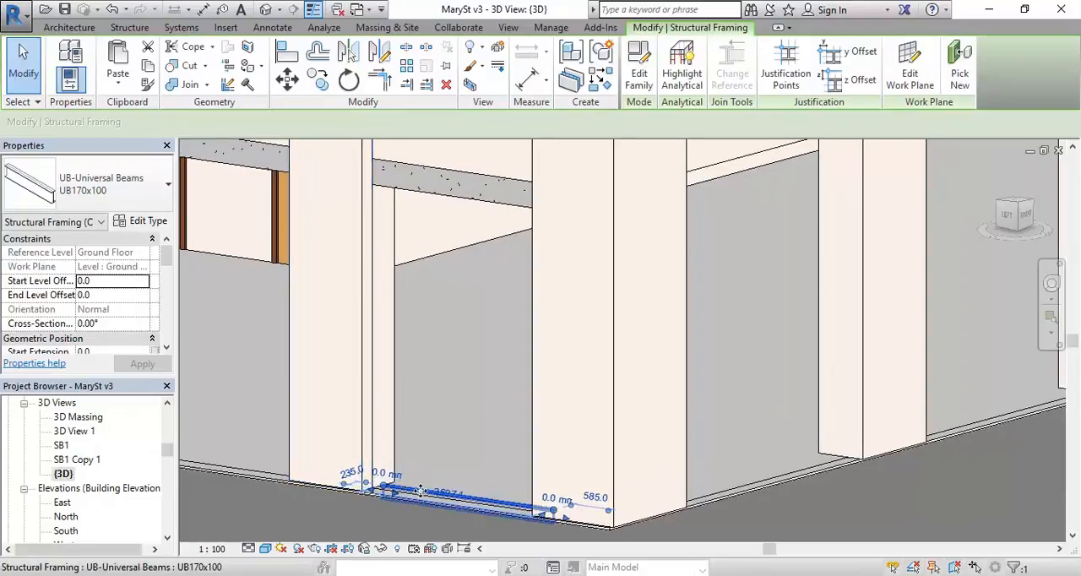
middle_click_drag(441, 454, 431, 469)
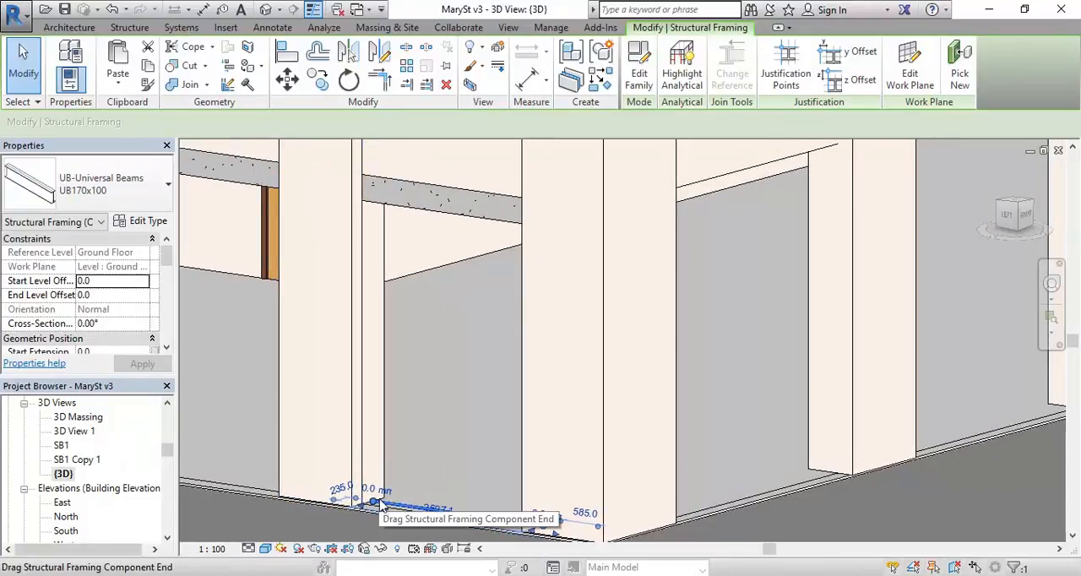
scroll(428, 434, "down", 1)
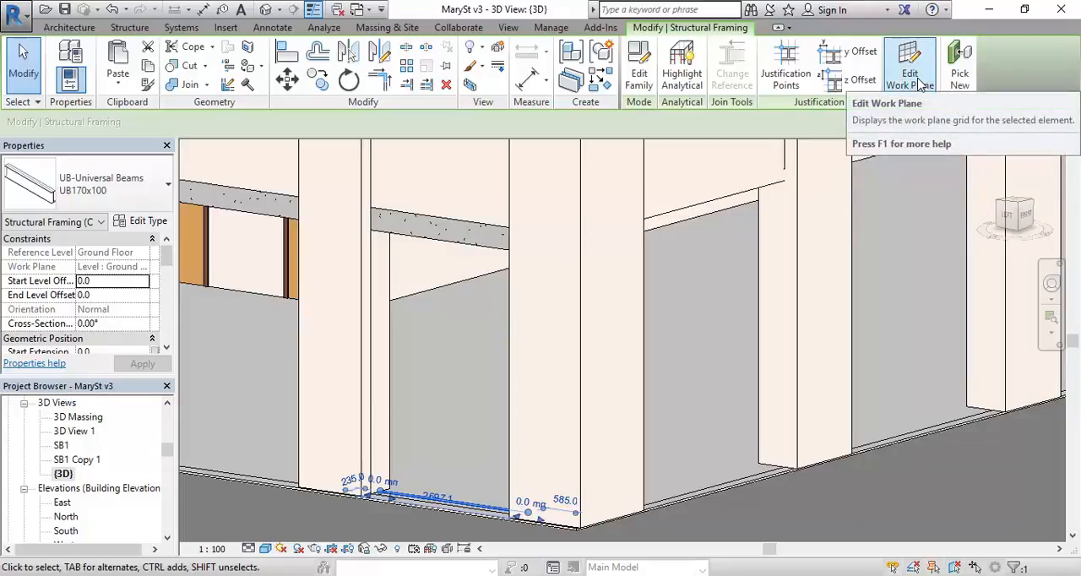
Step: Change the selected beam's work plane to Level : Level 1
left_click(920, 82)
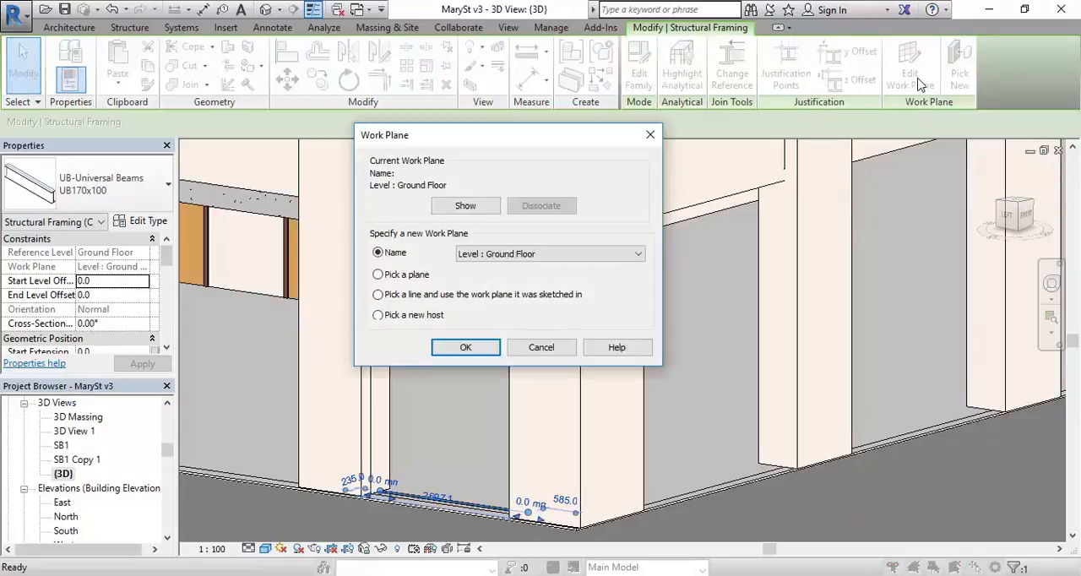
left_click(505, 254)
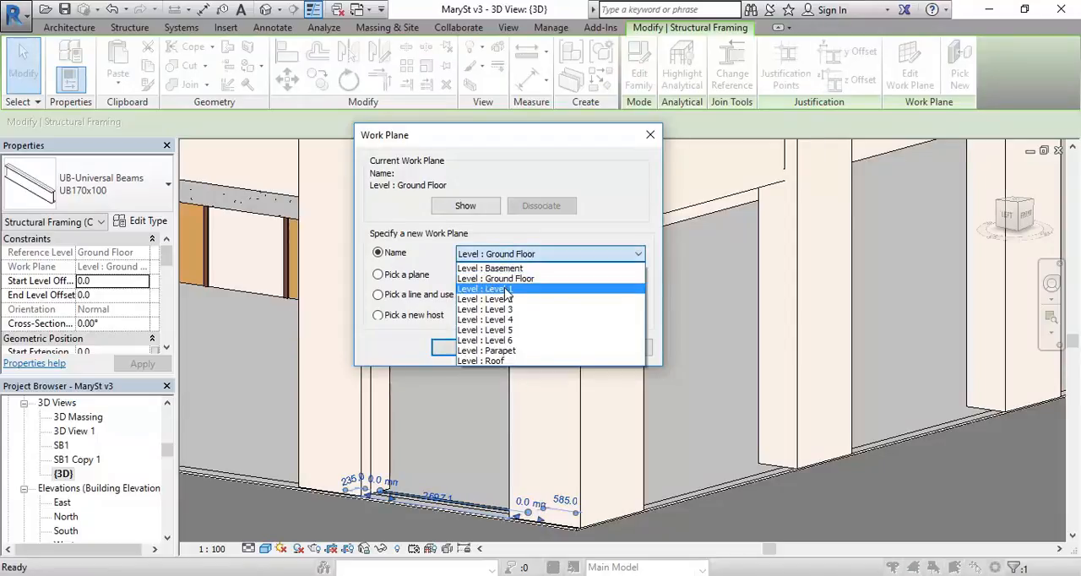
left_click(504, 290)
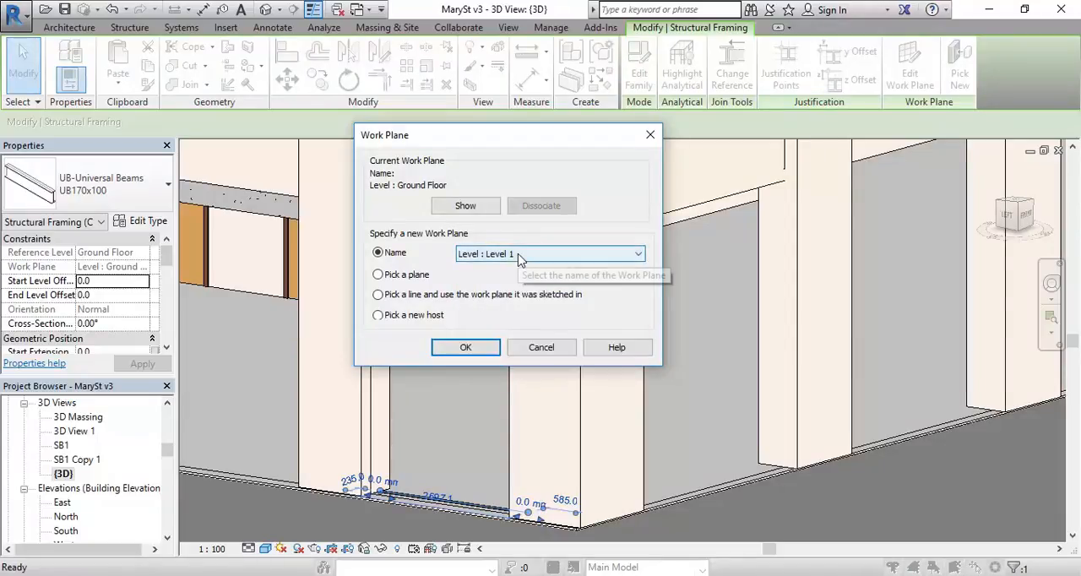
left_click(466, 351)
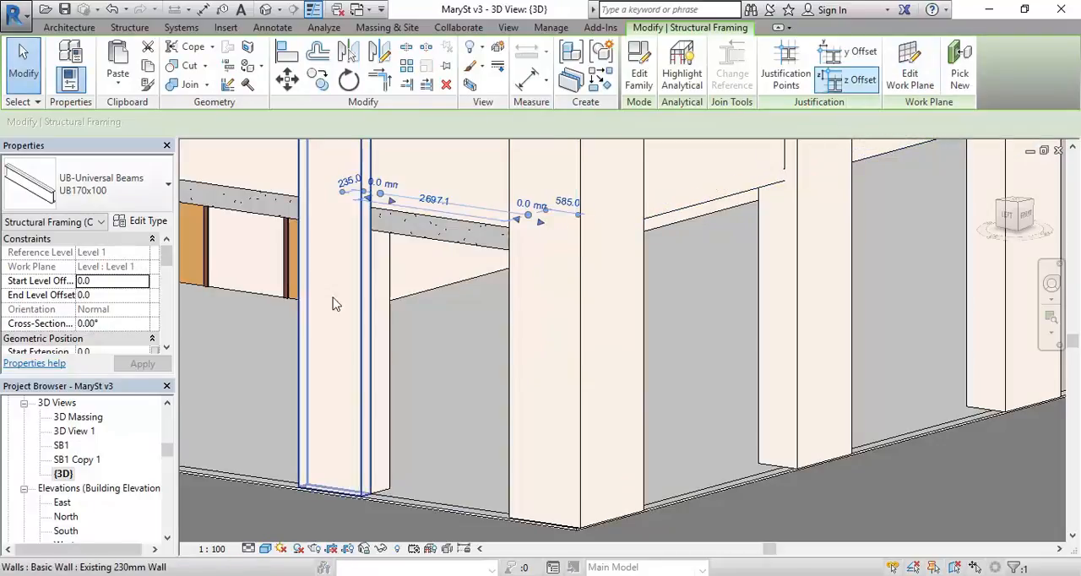
Step: Set both the start and end level offsets of the beam to -2805 mm, and deselect it
left_click(112, 280)
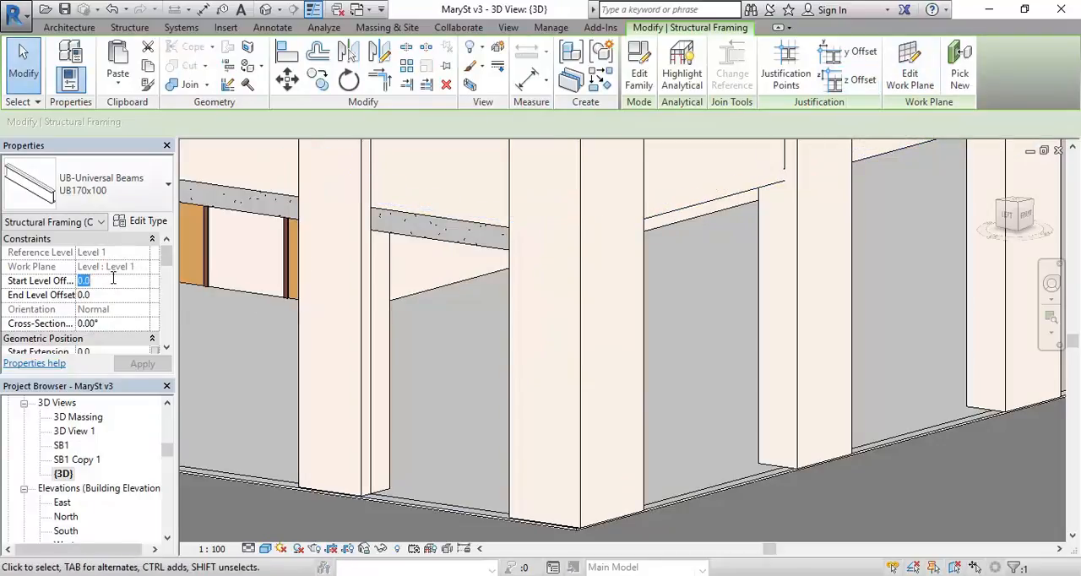
type("-2805")
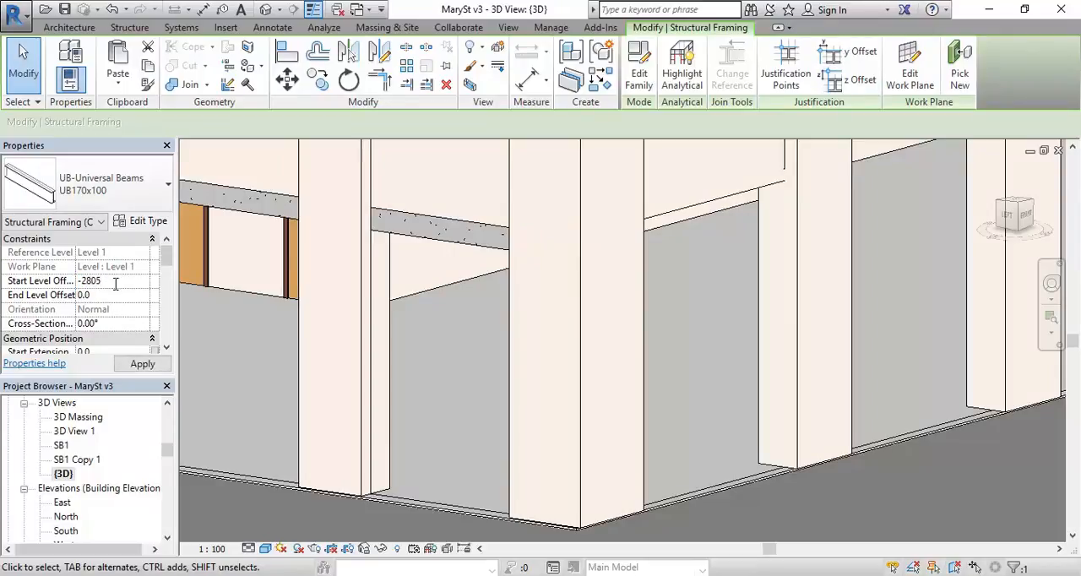
left_click(45, 284)
key("ctrl+c")
left_click(116, 295)
left_click(109, 279)
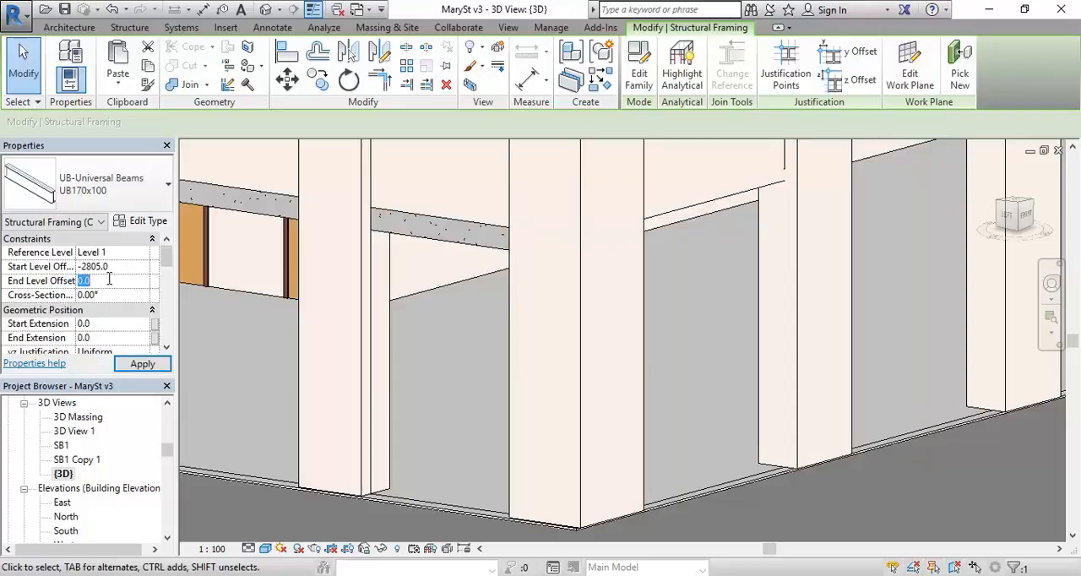
key("ctrl+v")
left_click(121, 267)
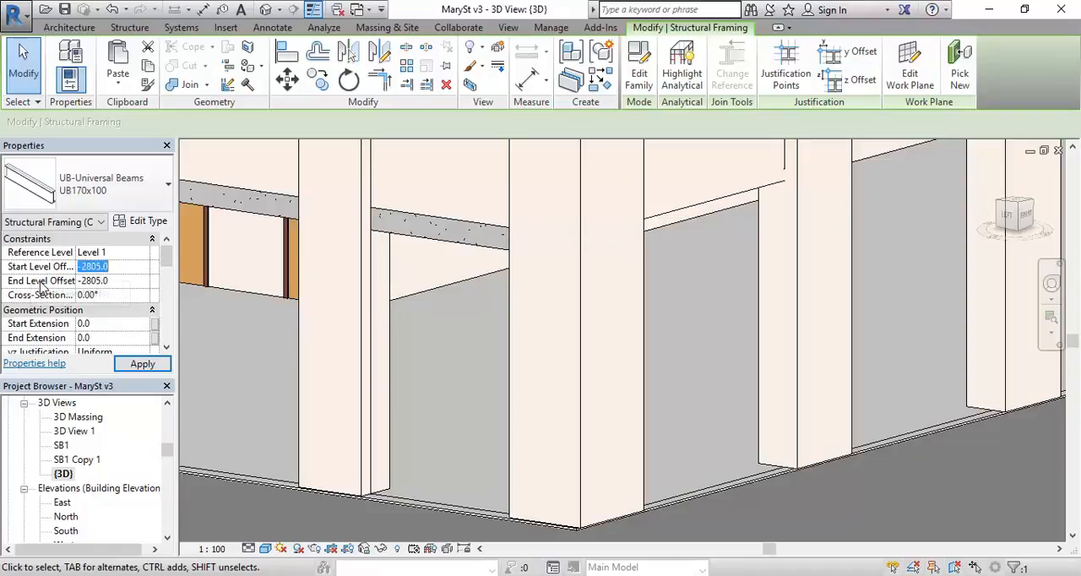
left_click(133, 283)
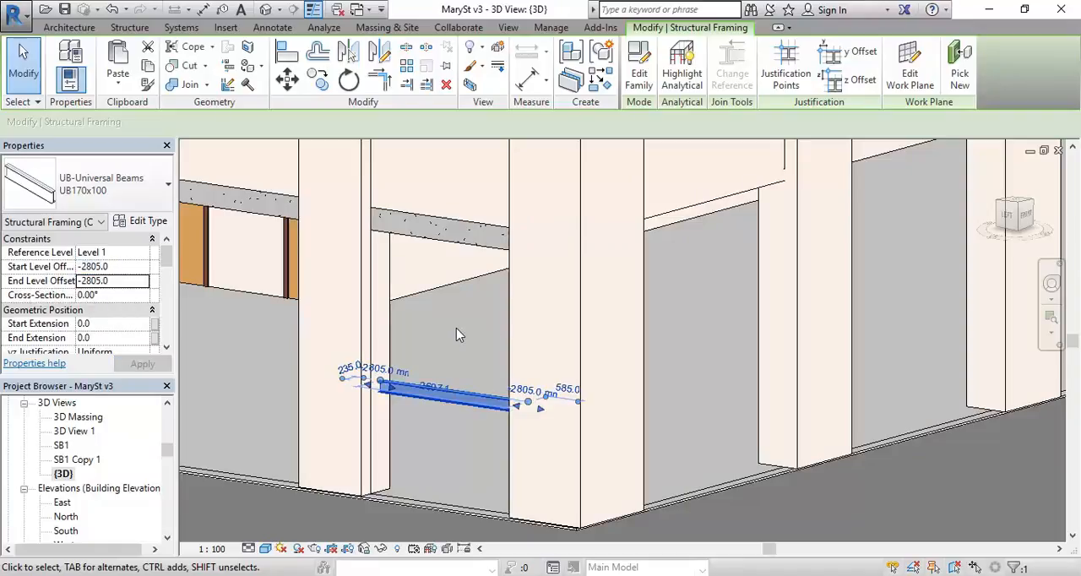
key("Escape")
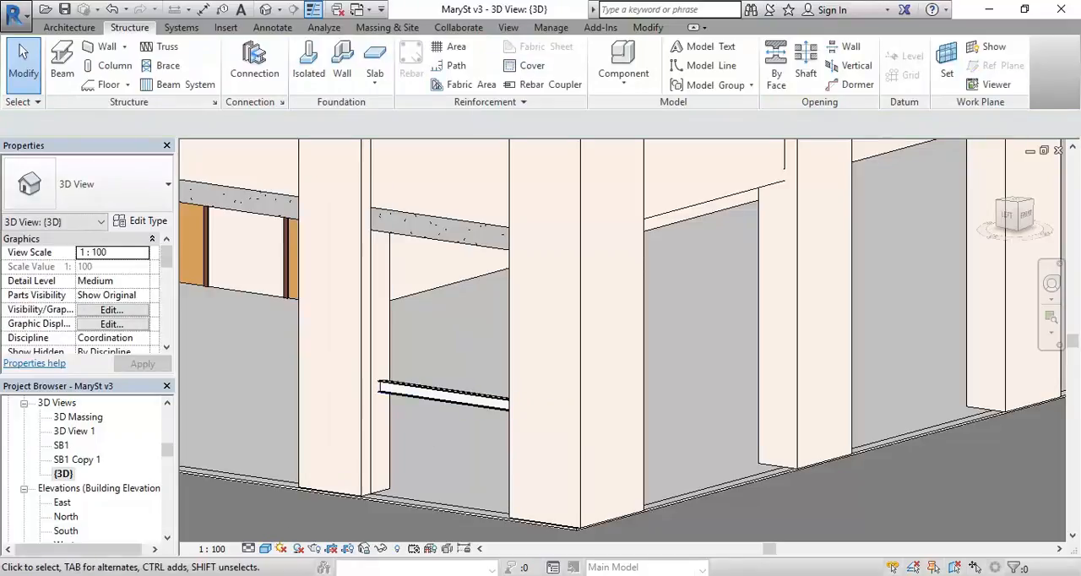
Step: Bring up the Calculator result, and check the raised beam against the reference plane in the West elevation
mouse_move(178, 575)
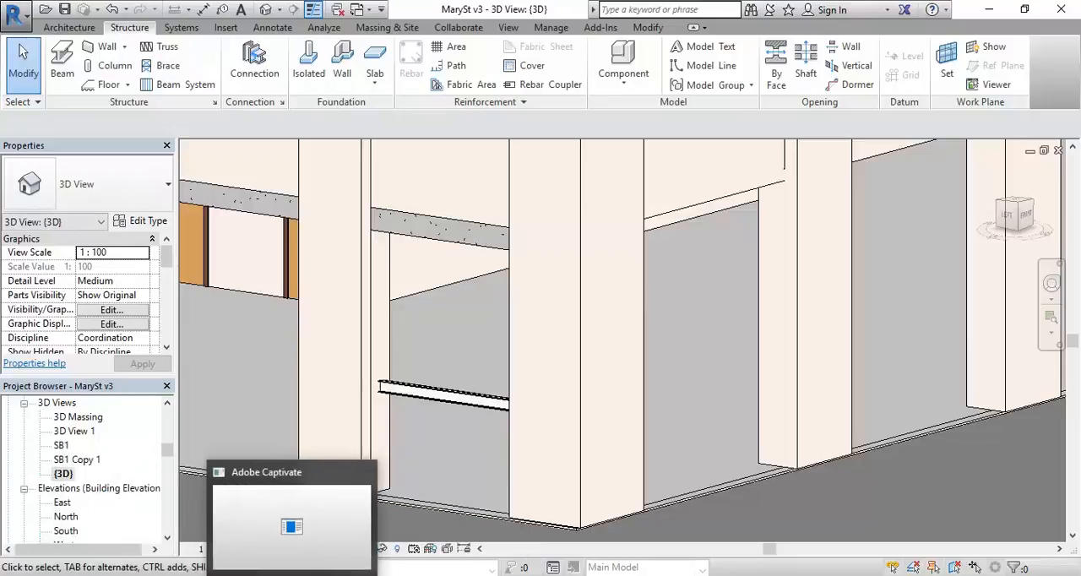
left_click(239, 575)
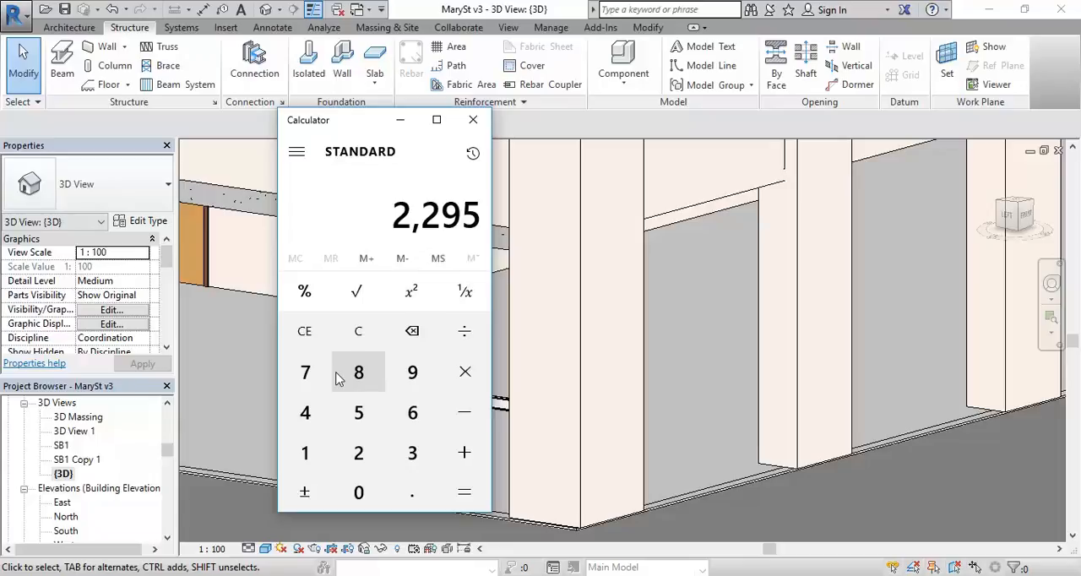
mouse_move(163, 453)
left_mouse_down()
mouse_move(164, 467)
mouse_move(163, 444)
mouse_move(164, 454)
left_mouse_up()
double_click(64, 526)
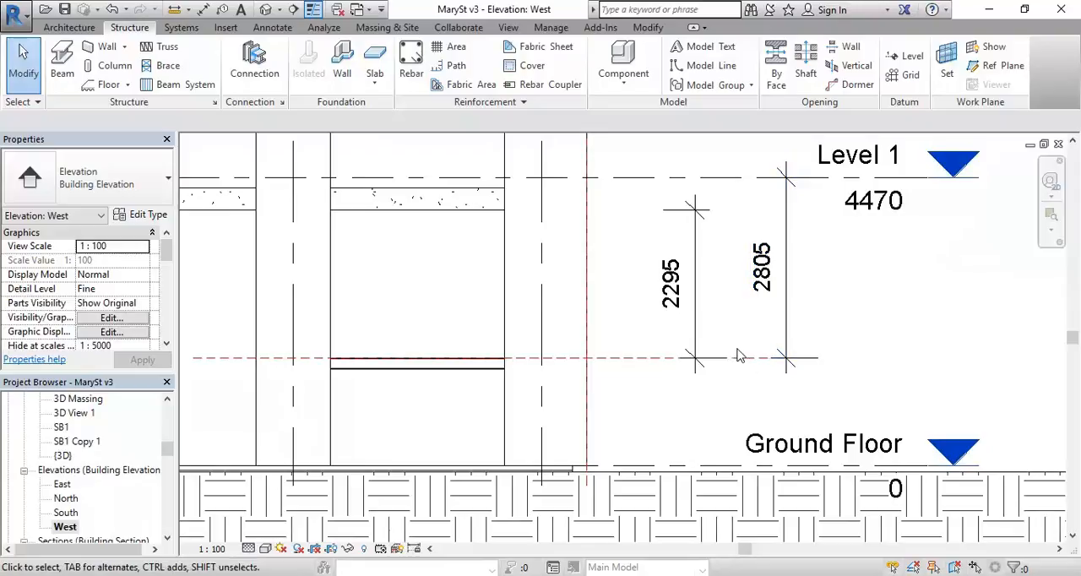
mouse_move(637, 352)
middle_mouse_down()
mouse_move(608, 330)
mouse_move(591, 334)
middle_mouse_up()
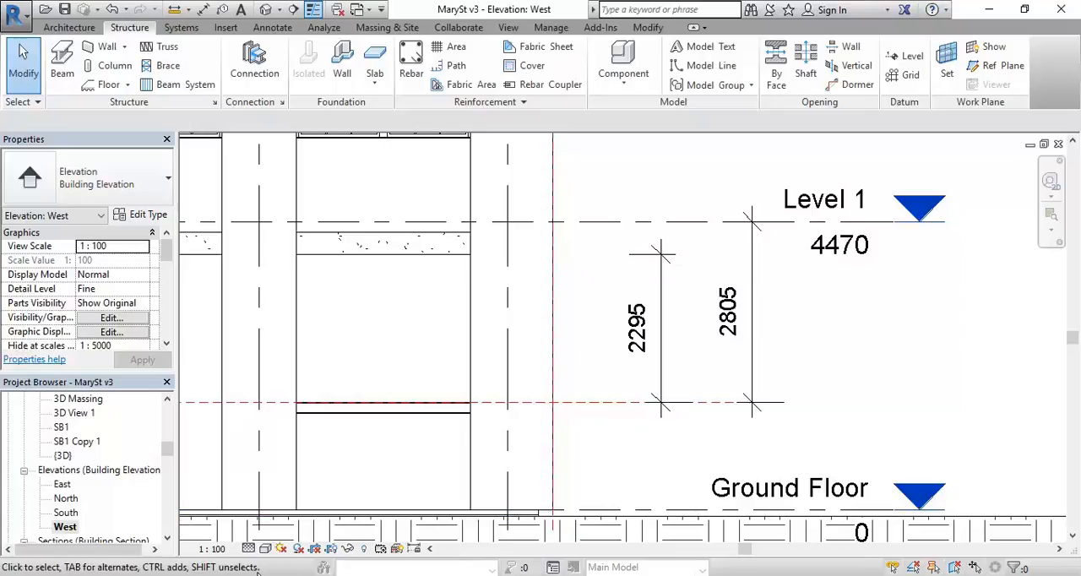
Step: Switch to Google Street View and examine the corner shopfront beside the toast café sign, from the pavement up to the concrete lintel
left_click(240, 516)
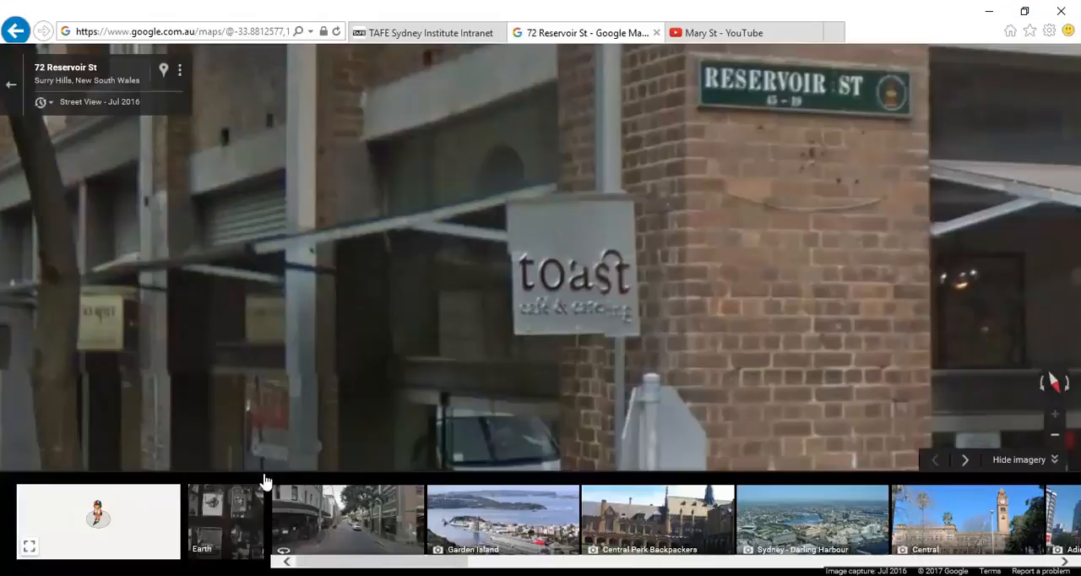
scroll(369, 380, "up", 2)
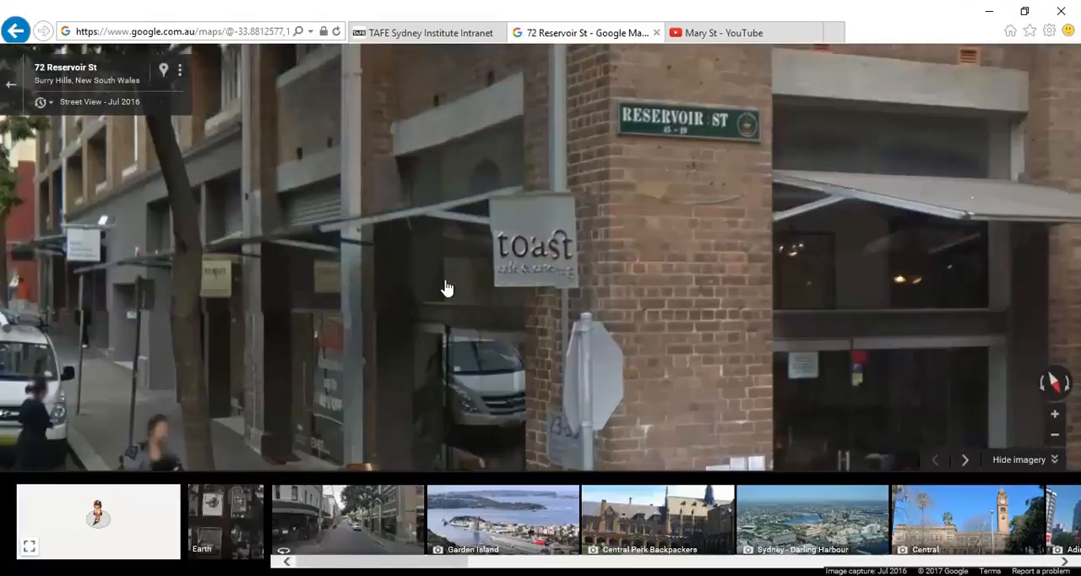
left_click_drag(406, 413, 386, 205)
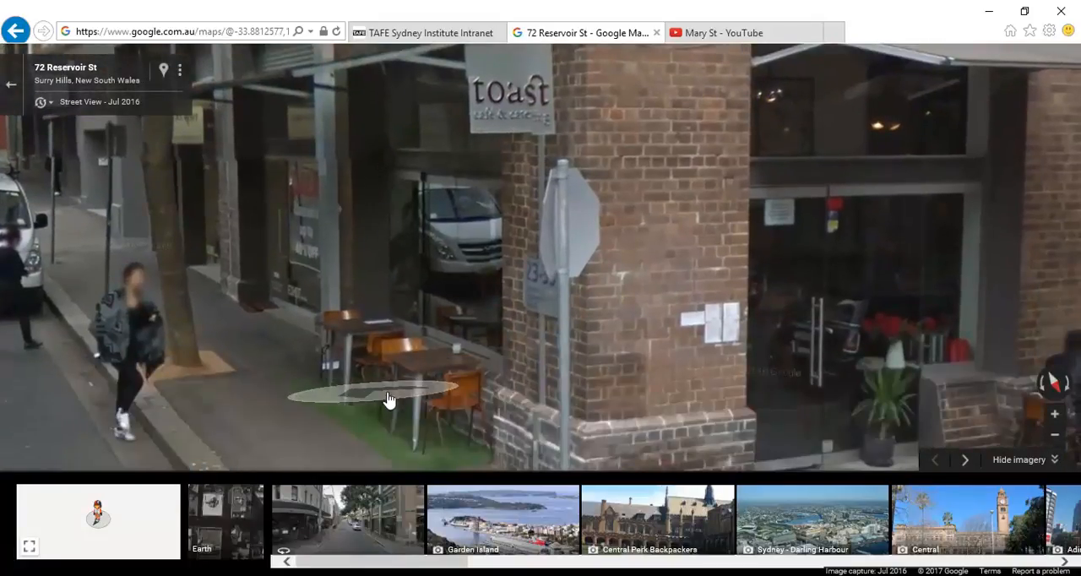
left_click(387, 400)
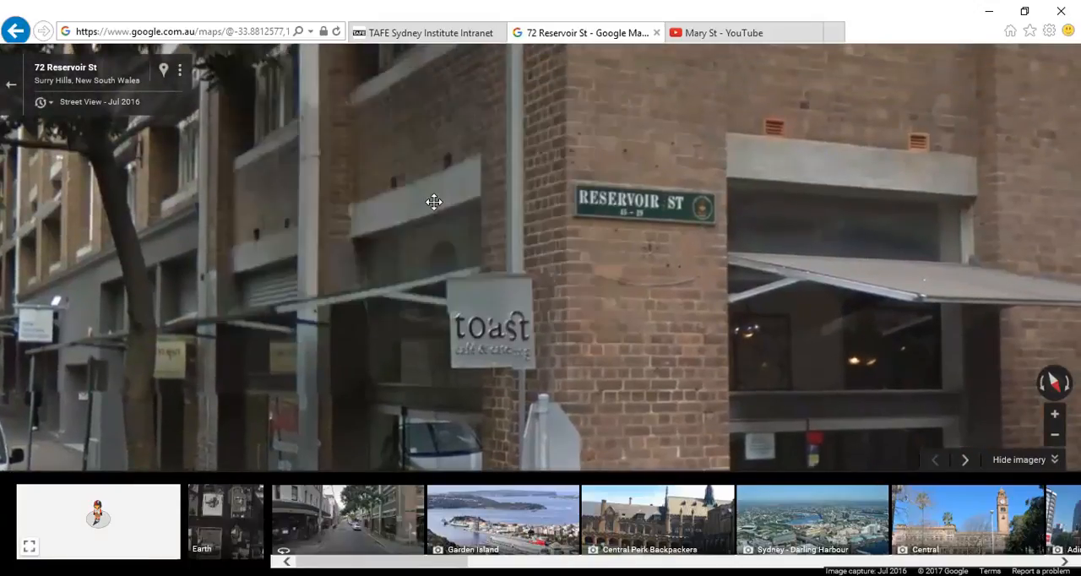